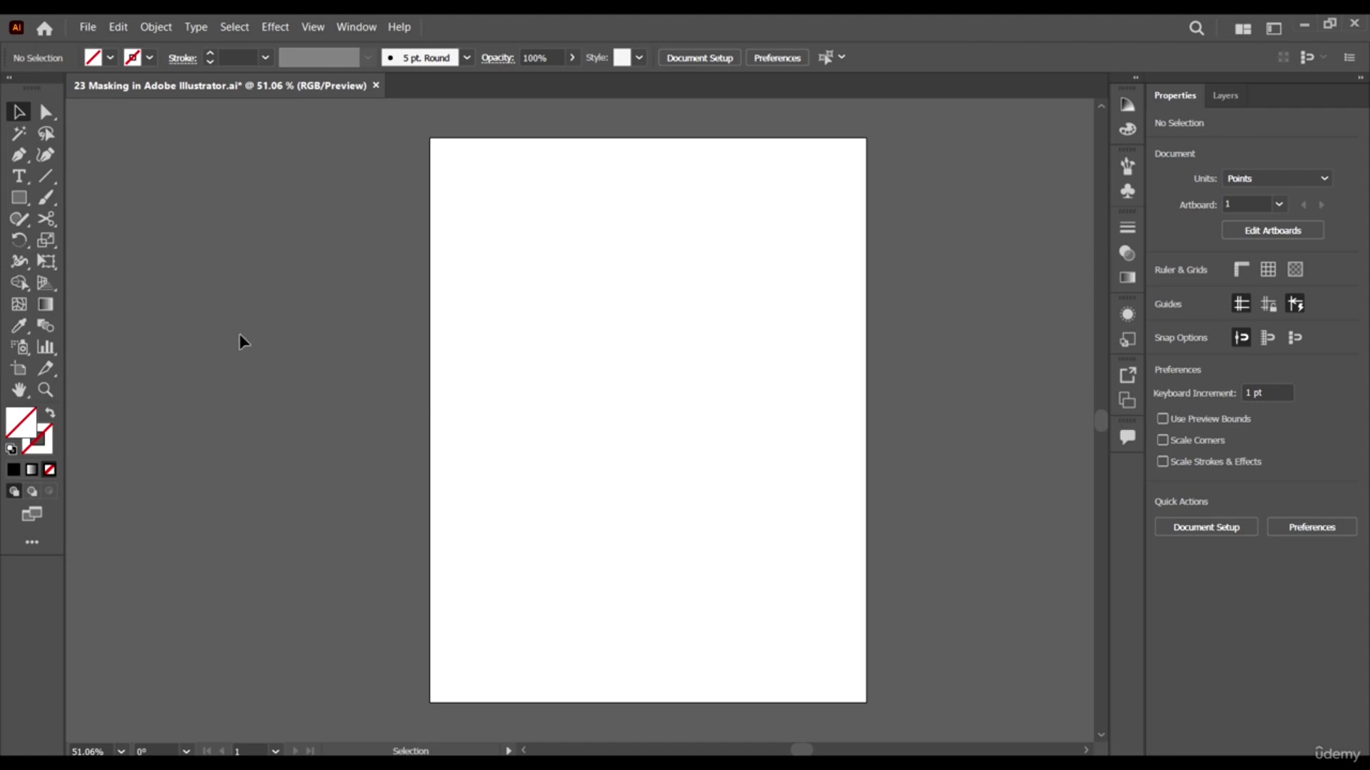
scroll(214, 242, "down", 1)
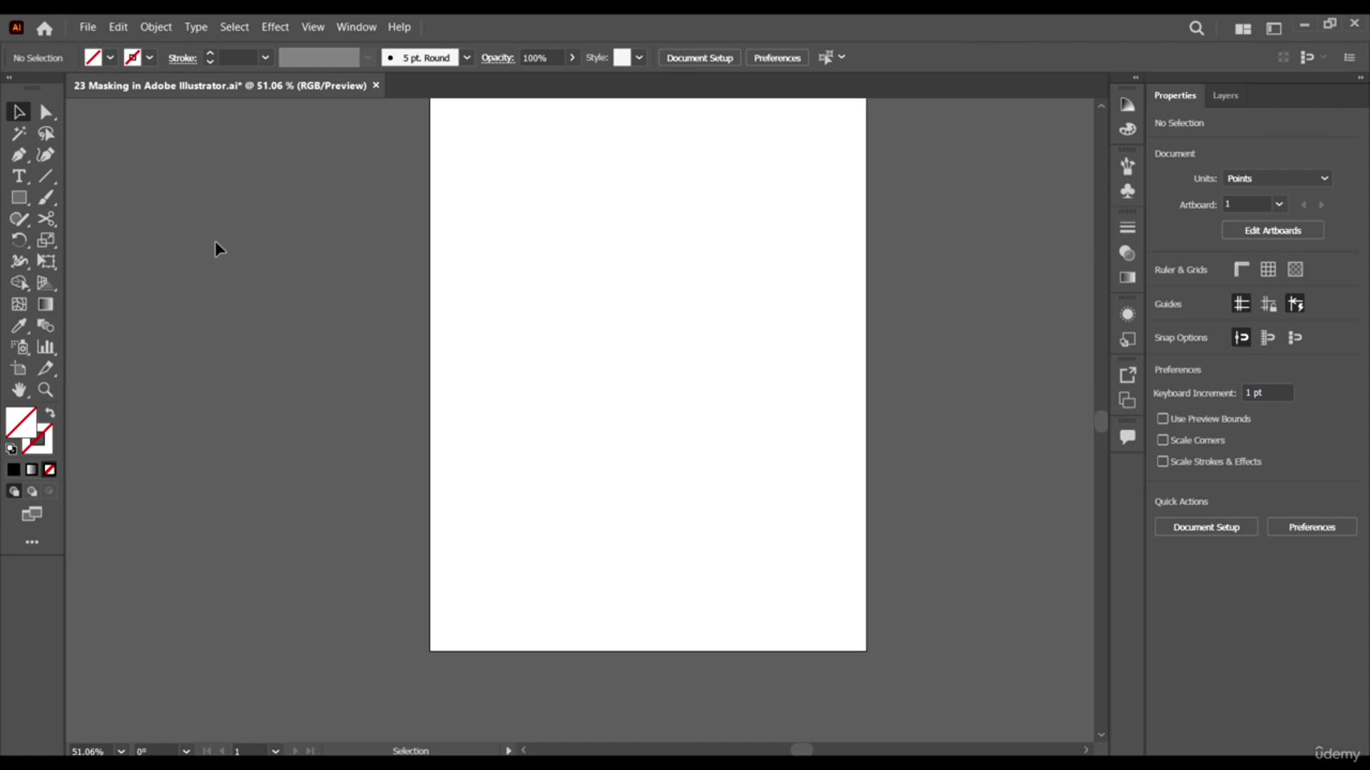
scroll(387, 246, "up", 2)
left_click(237, 205)
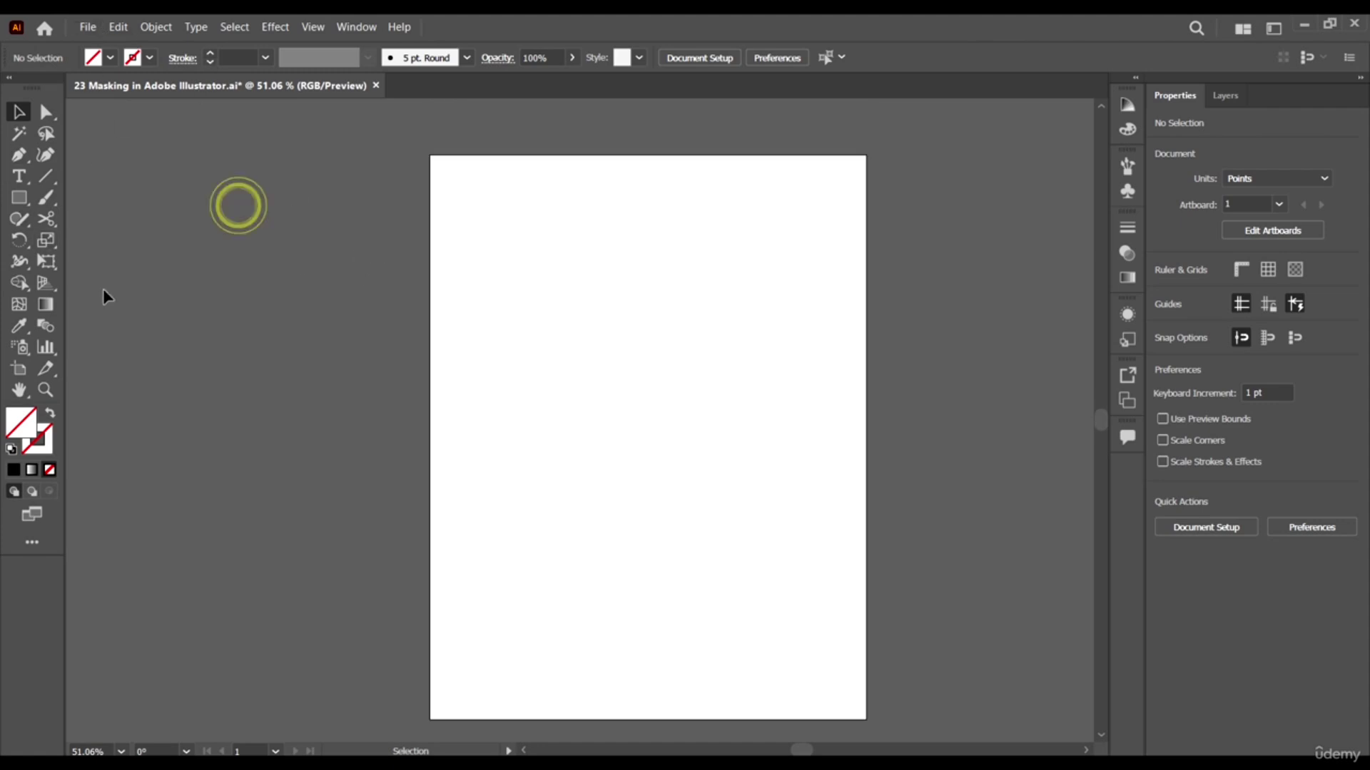
Place the African Model image as a linked file across the upper part of the artboard, about 847 by 565 pt.
left_click(88, 27)
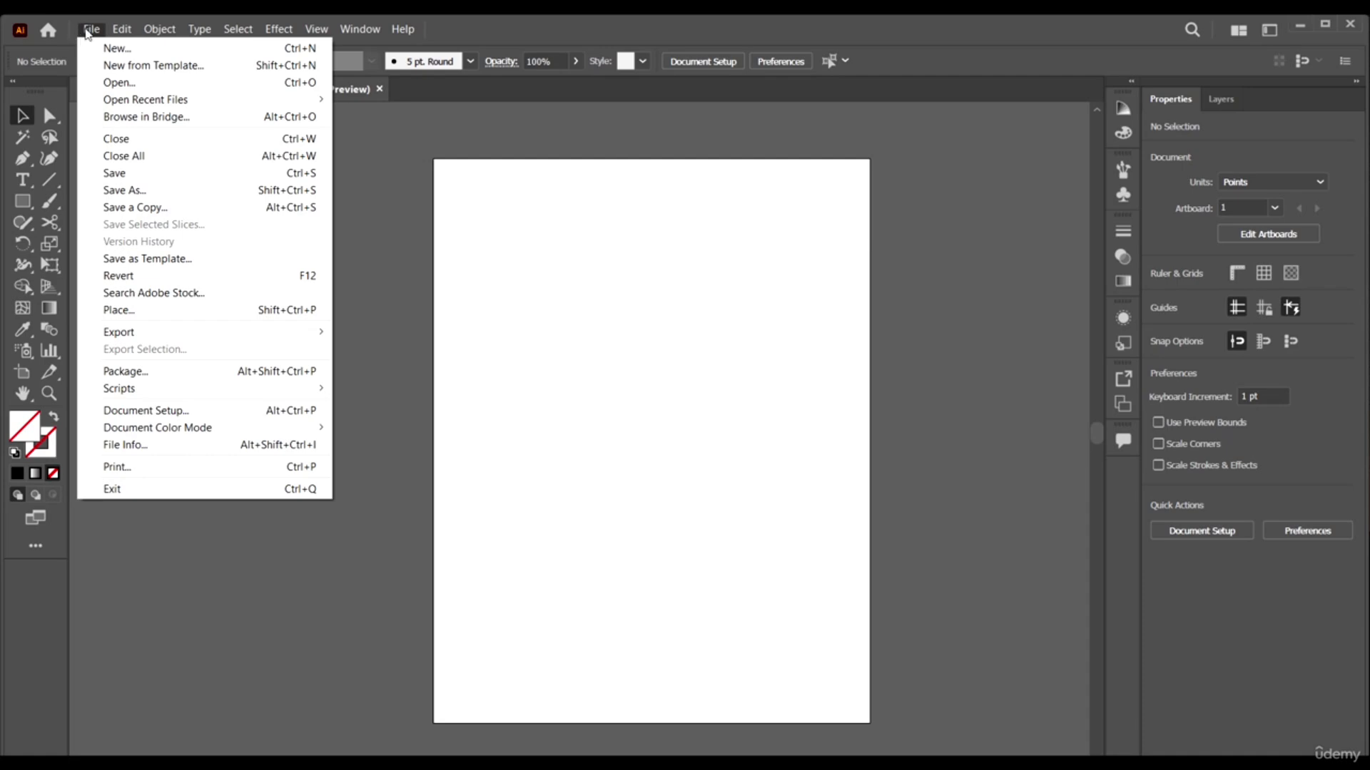
left_click(156, 312)
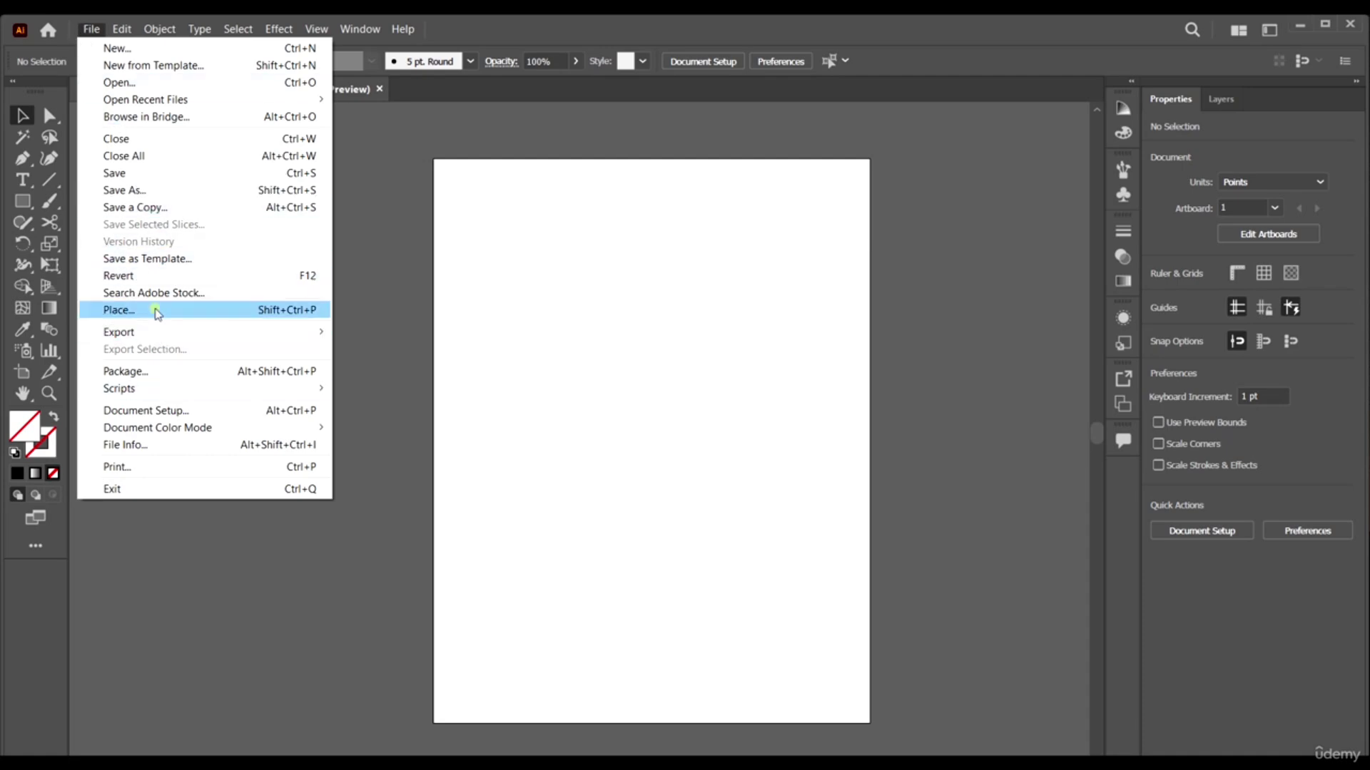
left_click(308, 167)
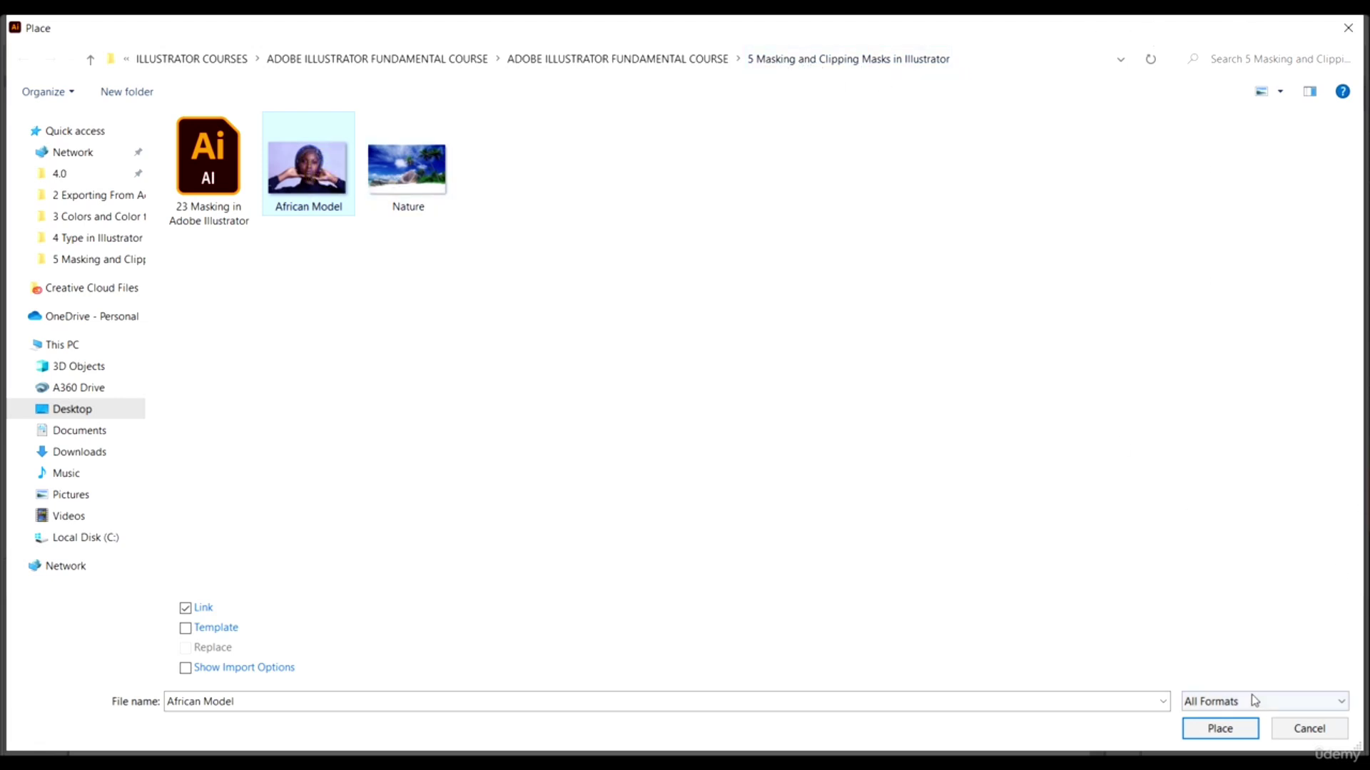
left_click(1220, 728)
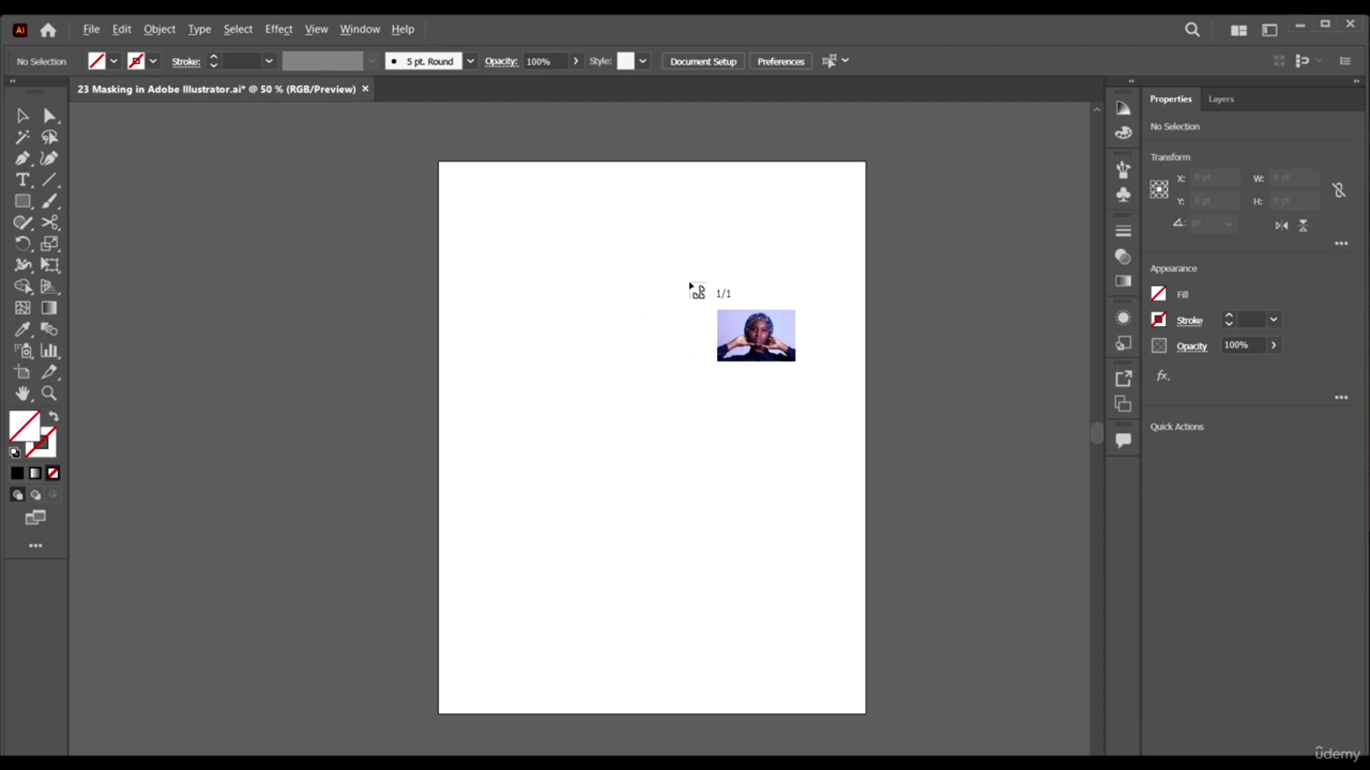
left_click_drag(162, 151, 756, 546)
Scale the African Model image down to about 513 by 342 pt and move it off the artboard, beside its left edge.
left_click(24, 118)
scroll(571, 350, "left", 3)
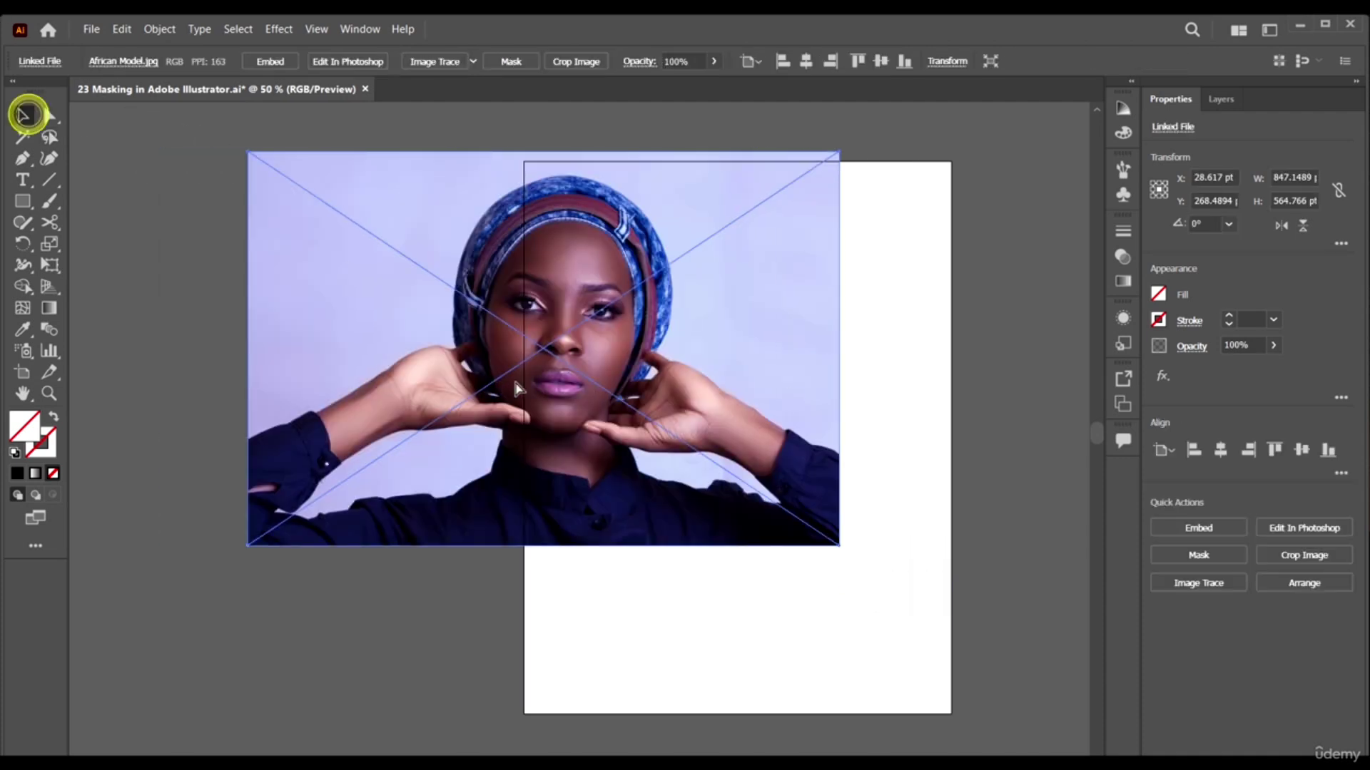
left_click(767, 385)
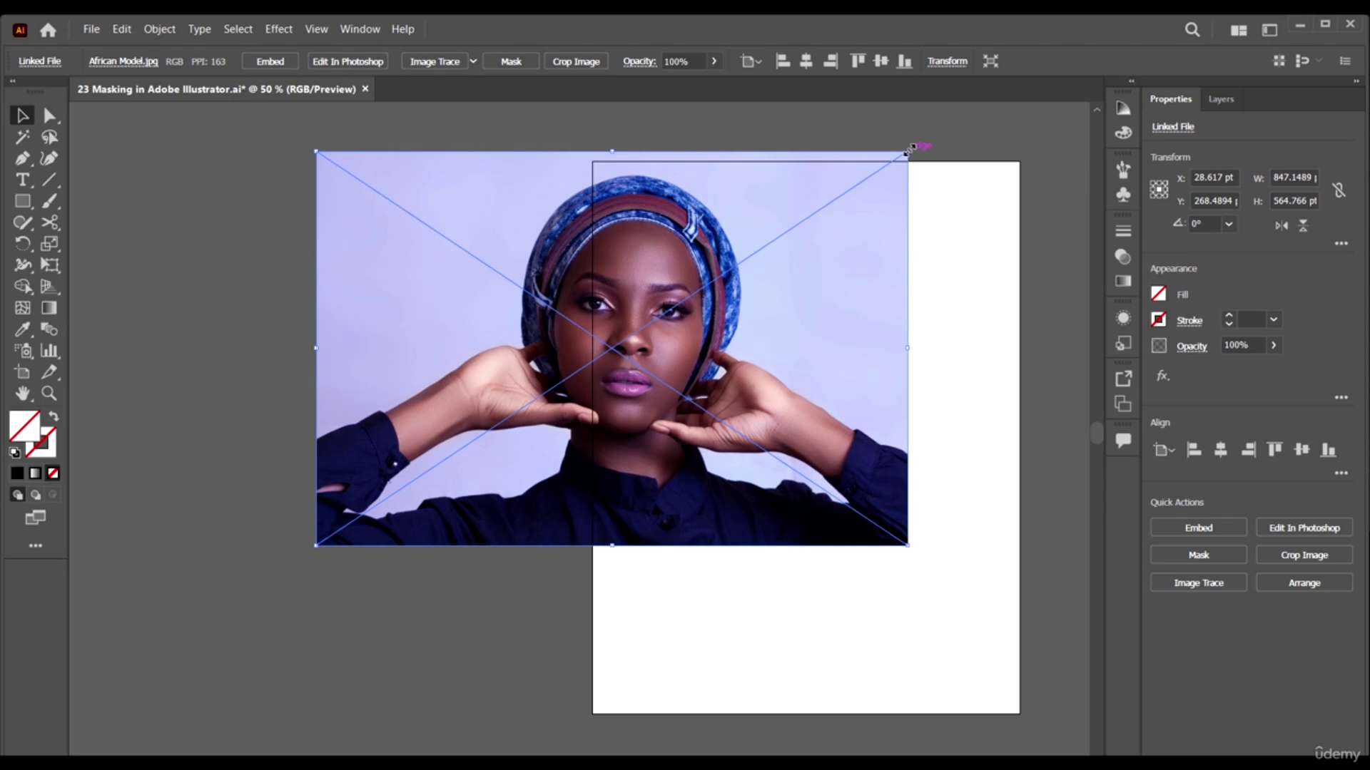
left_click_drag(910, 148, 675, 307)
left_click_drag(844, 349, 560, 315)
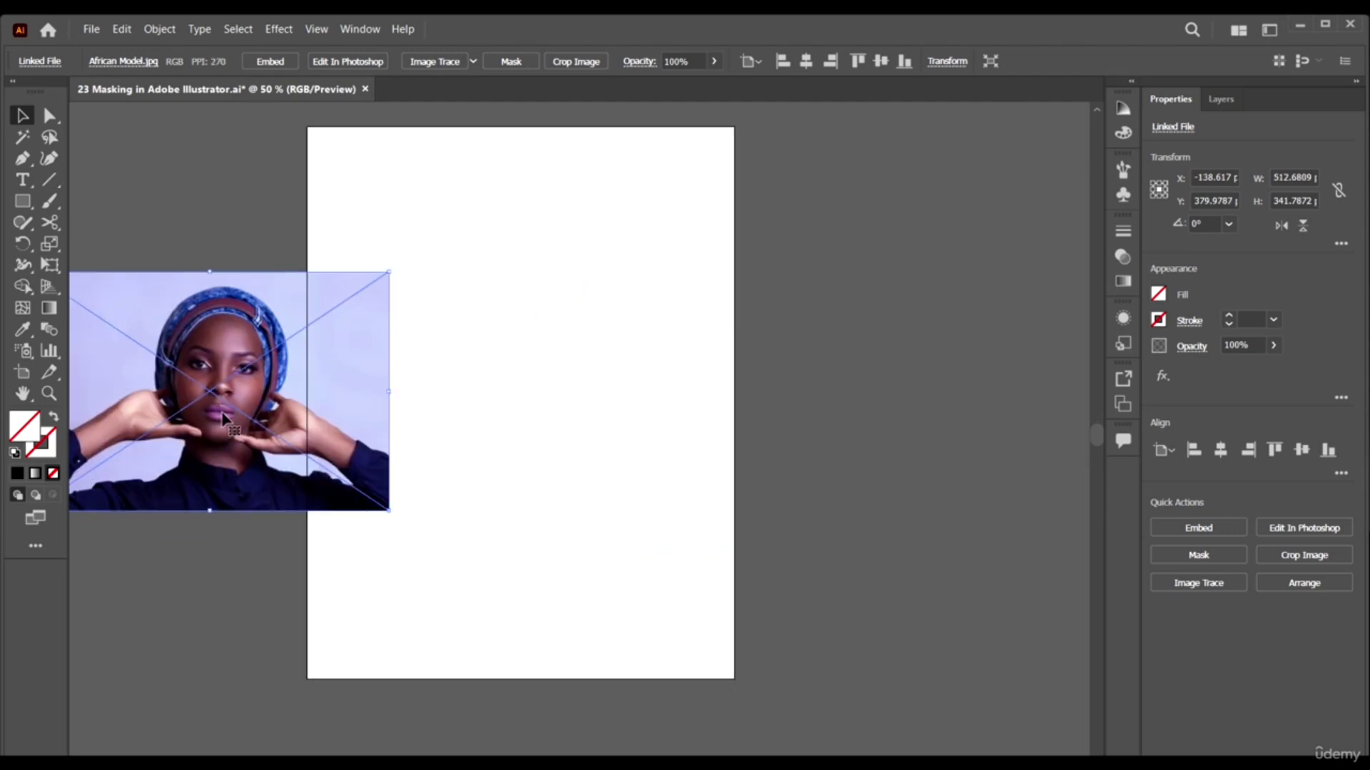
left_click_drag(224, 417, 159, 303)
scroll(225, 344, "left", 2)
left_click_drag(270, 331, 231, 362)
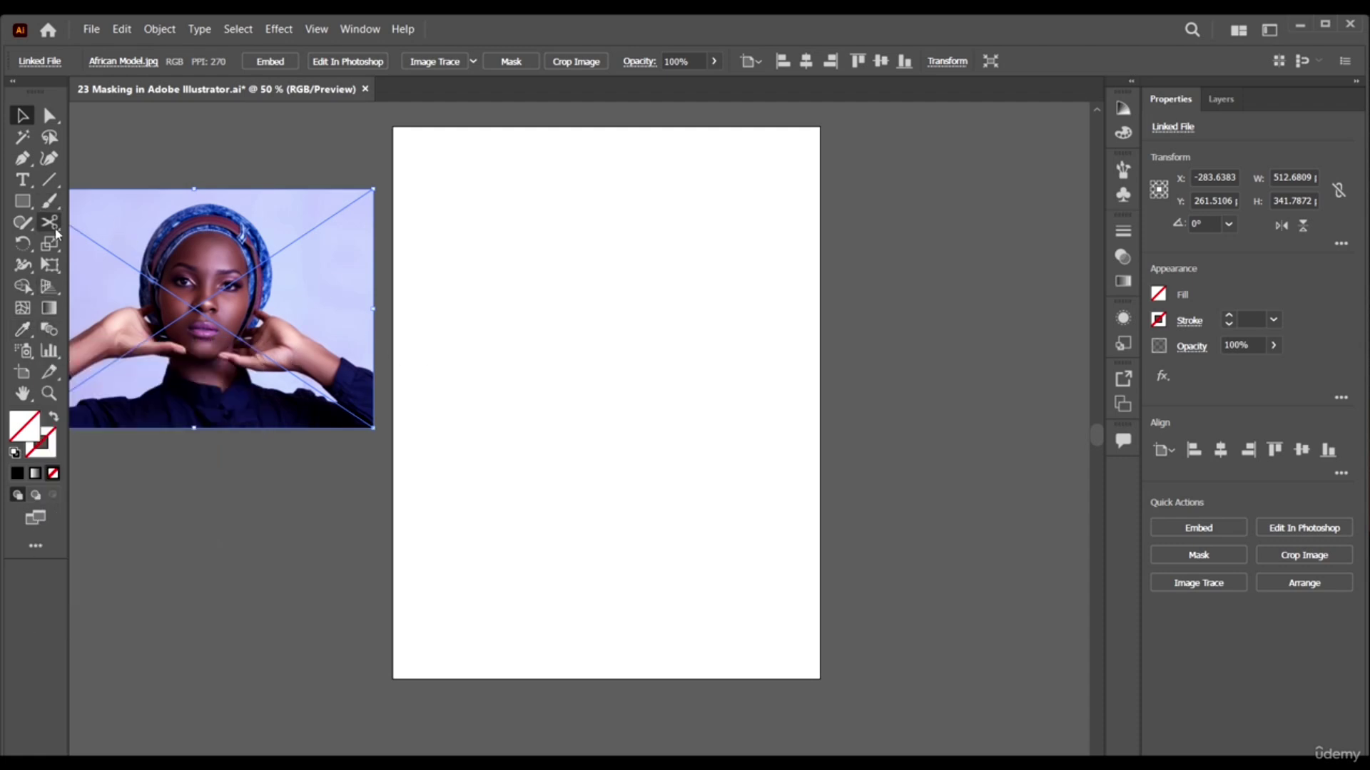
Widen the artboard from its right edge to about 1258 pt and shorten it slightly from its bottom edge.
left_click(22, 371)
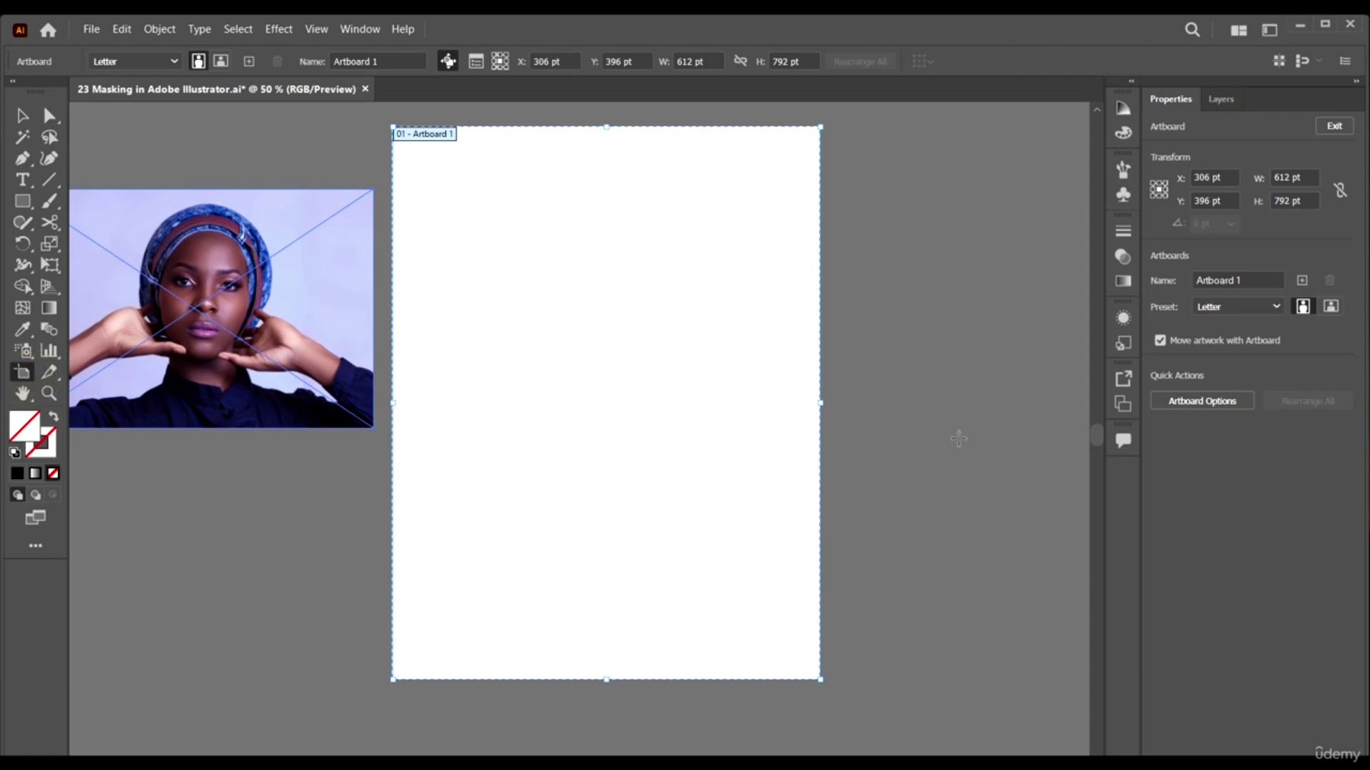
left_click_drag(822, 404, 903, 414)
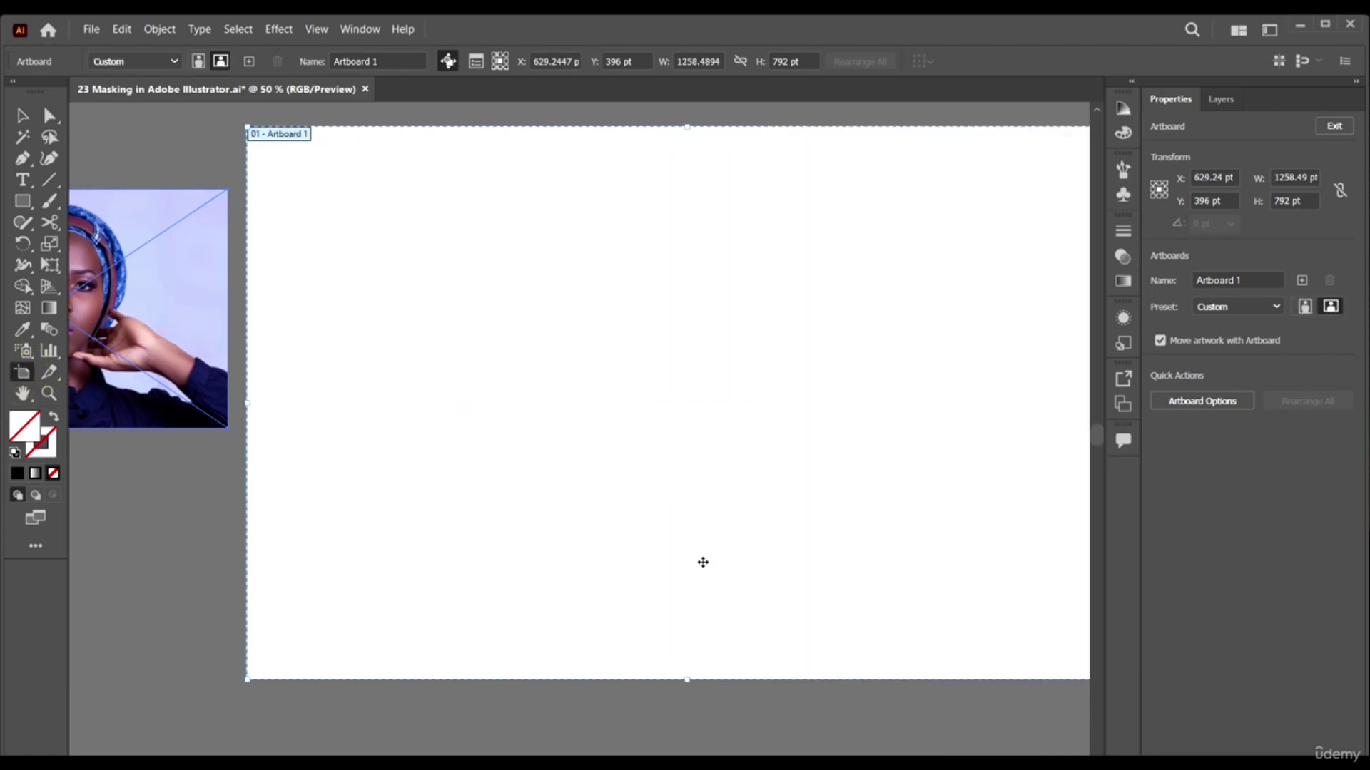
scroll(481, 529, "down", 1)
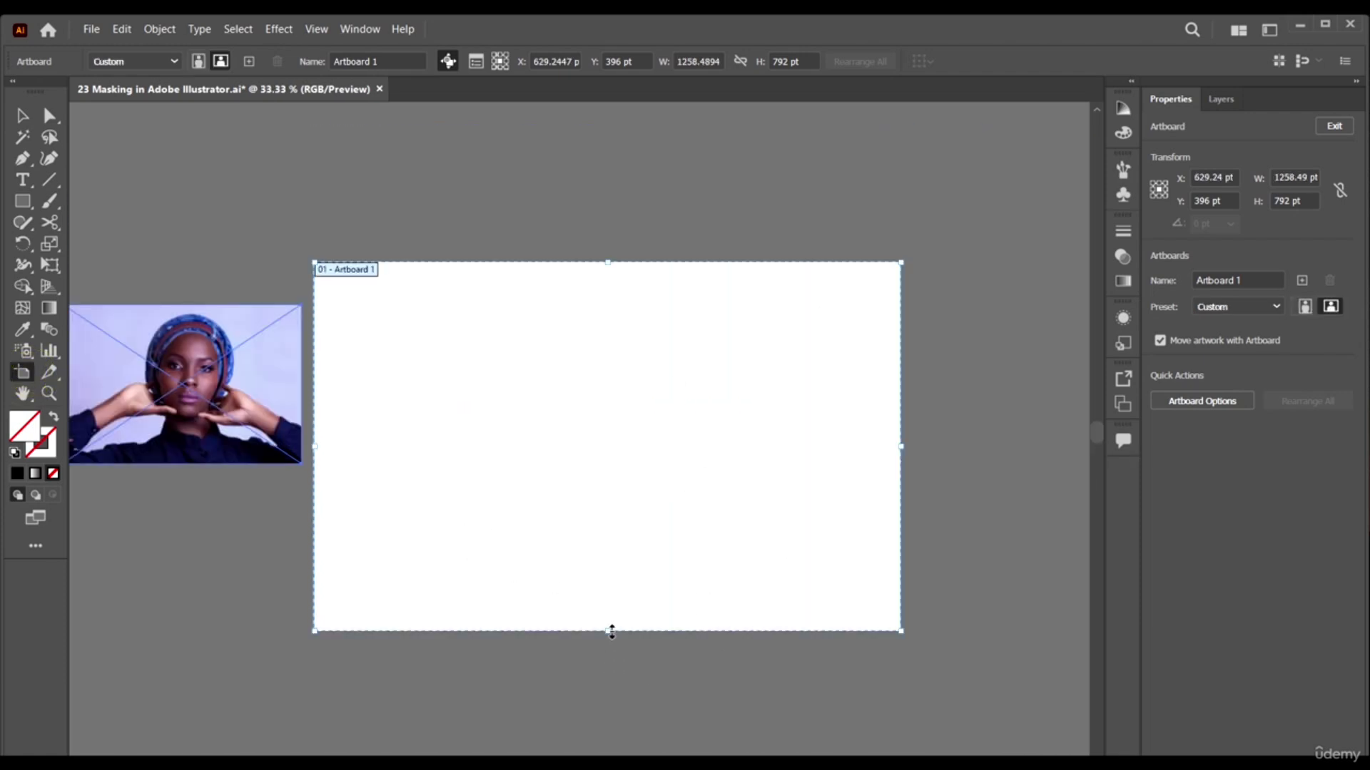
left_click_drag(608, 631, 607, 604)
left_click(23, 118)
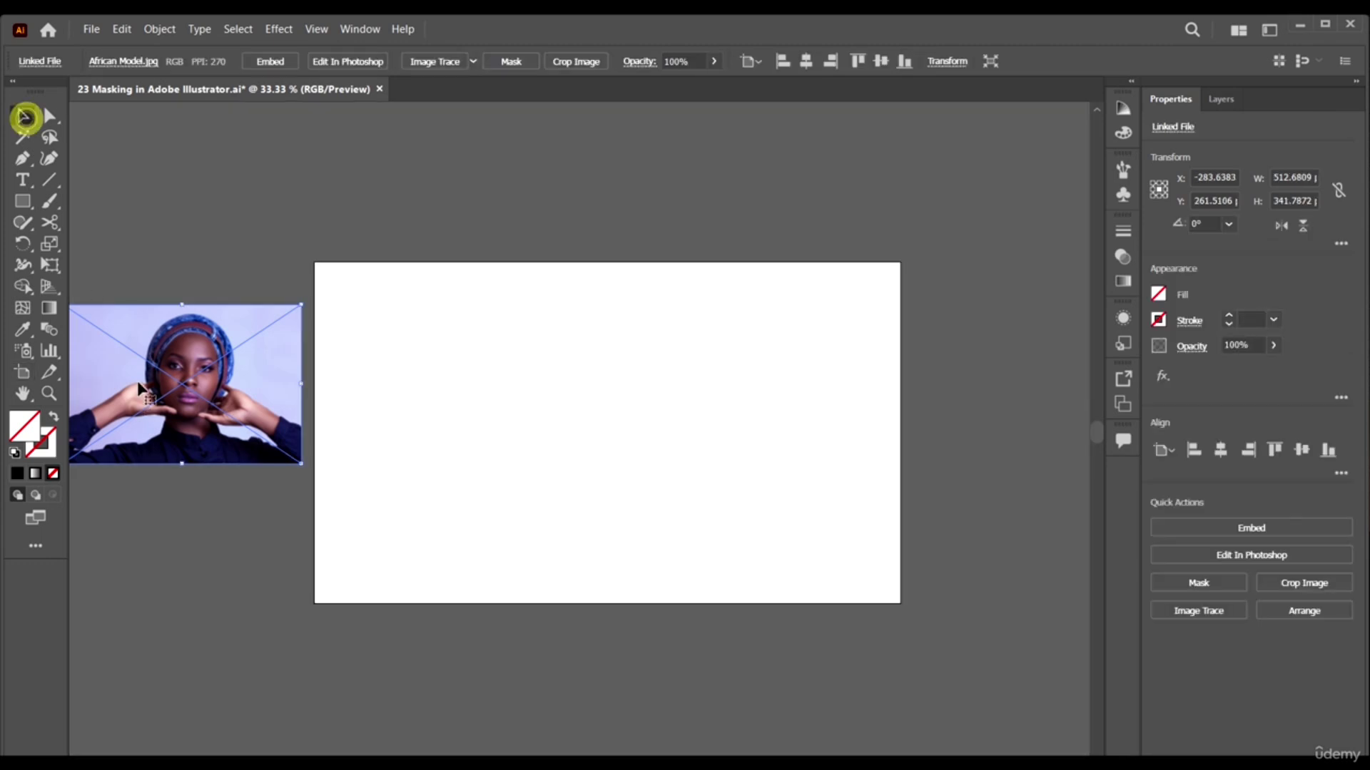
Move the portrait onto the left part of the artboard and enlarge it to about 776 by 517 pt.
left_click_drag(141, 379, 425, 351)
left_click_drag(591, 436, 713, 514)
left_click_drag(635, 400, 611, 422)
left_click(789, 465)
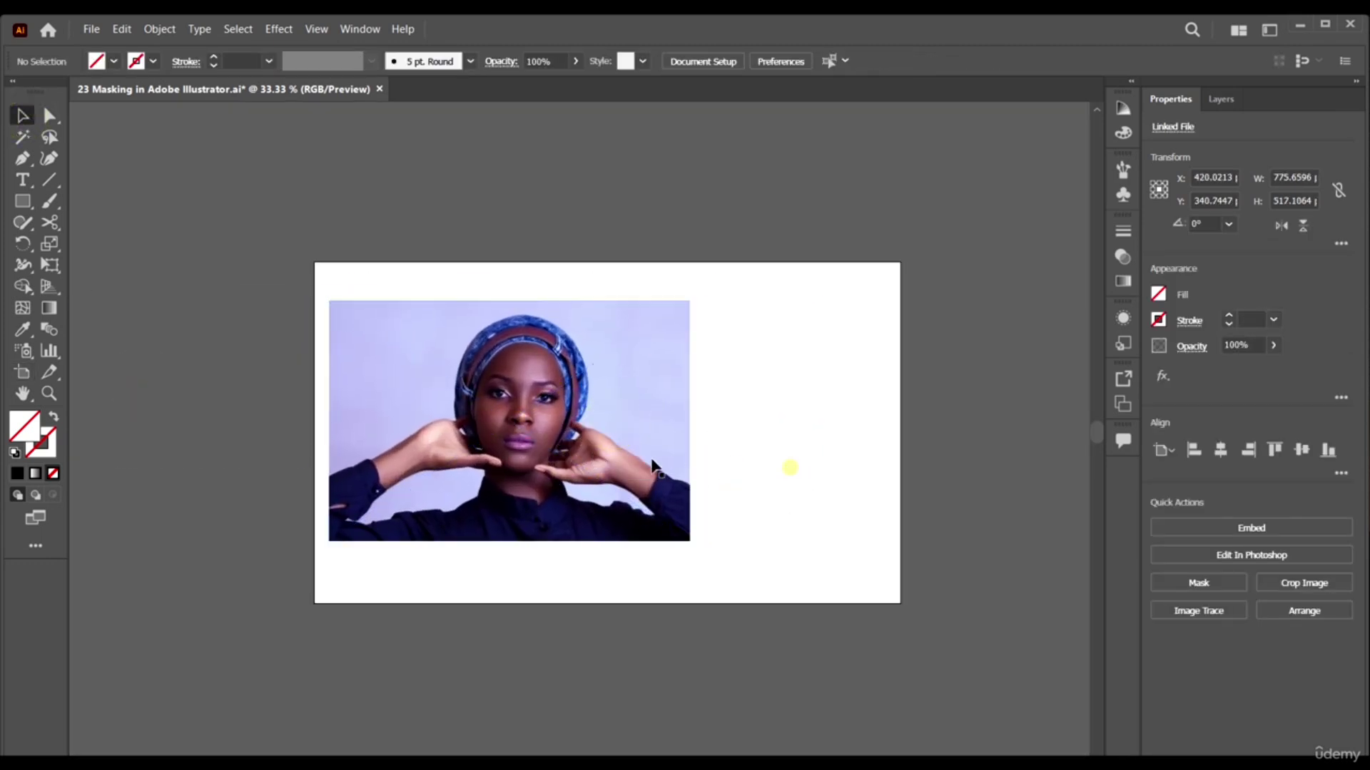
Reduce the portrait to about 703 by 469 pt and move it to the right side of the artboard.
left_click(620, 468)
left_click_drag(690, 542, 656, 518)
left_click(844, 493)
left_click_drag(597, 425, 825, 426)
left_click(840, 581)
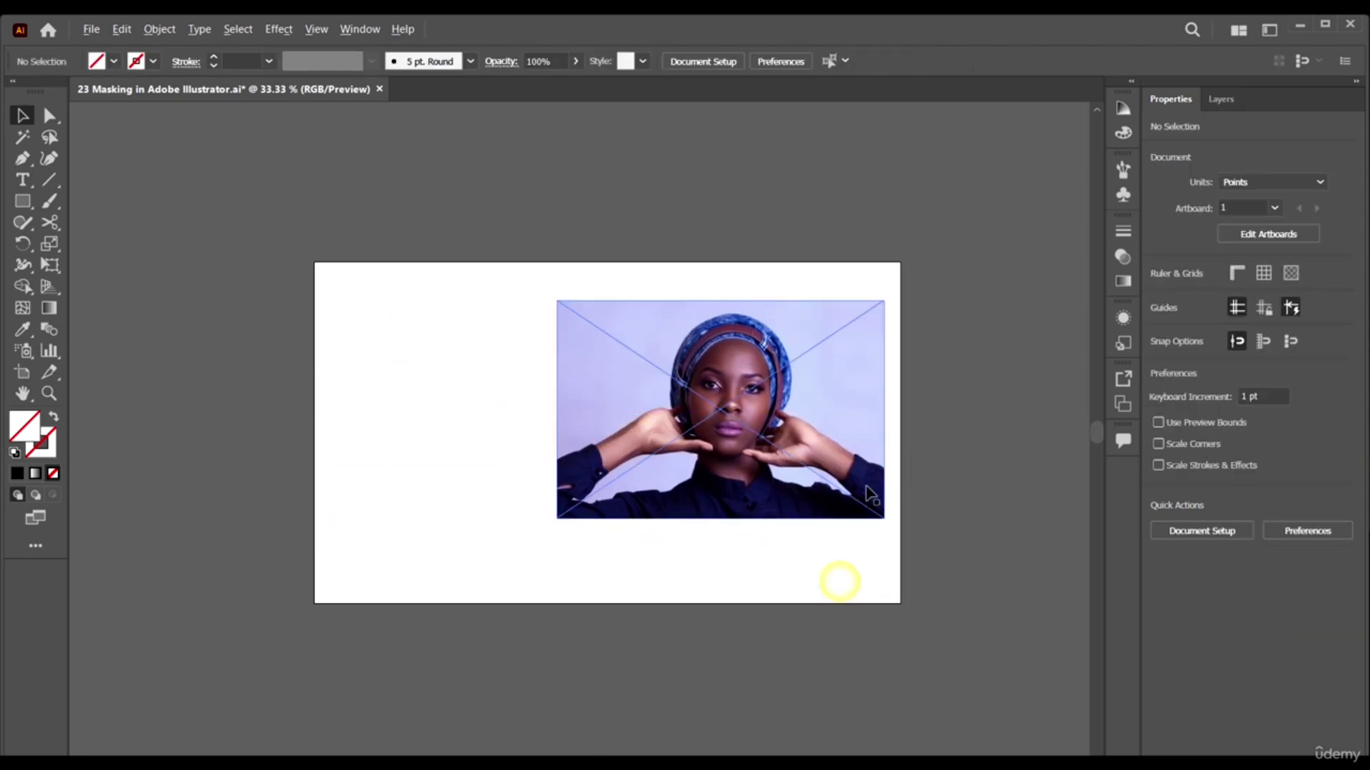
scroll(870, 493, "up", 1)
scroll(719, 408, "down", 1)
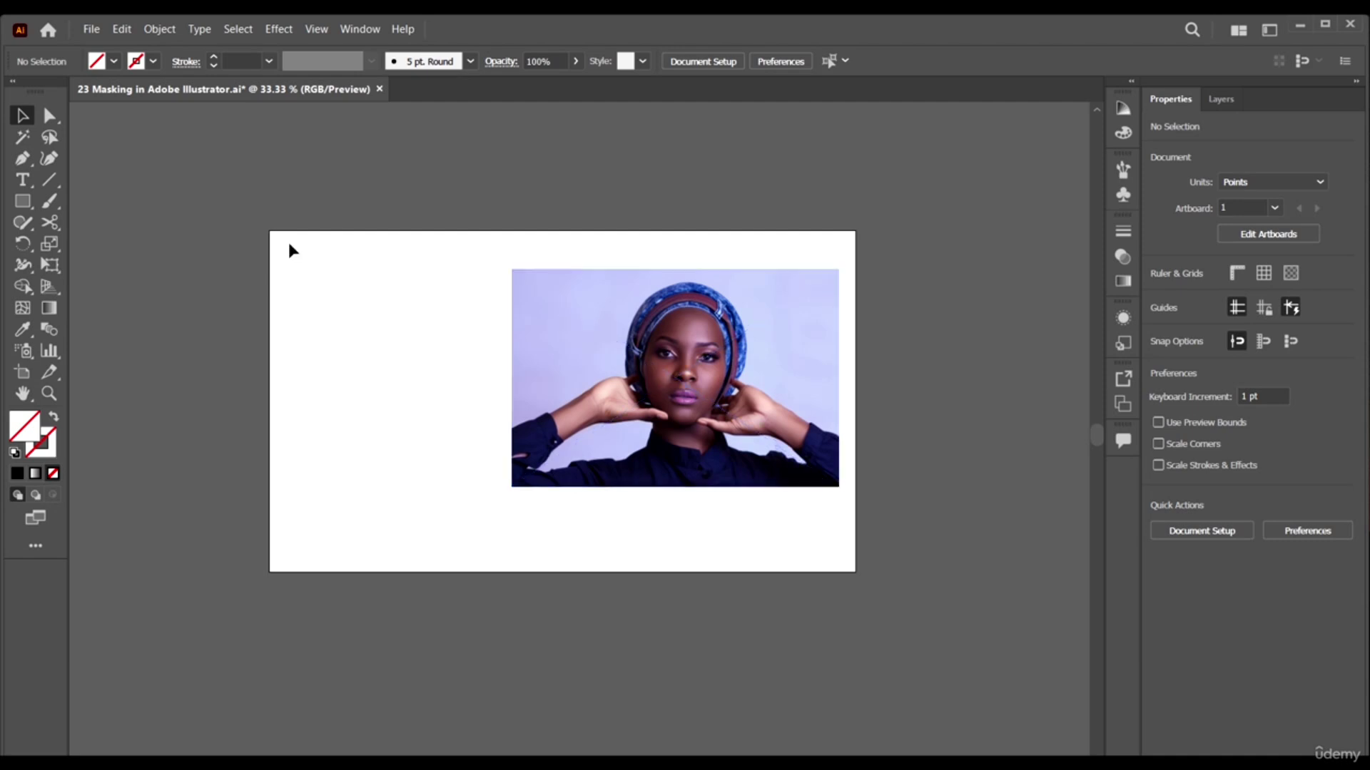
Add the two-line heading FASHION WEEK in the artboard's upper-left corner and scale it up to about 102 pt.
key("t")
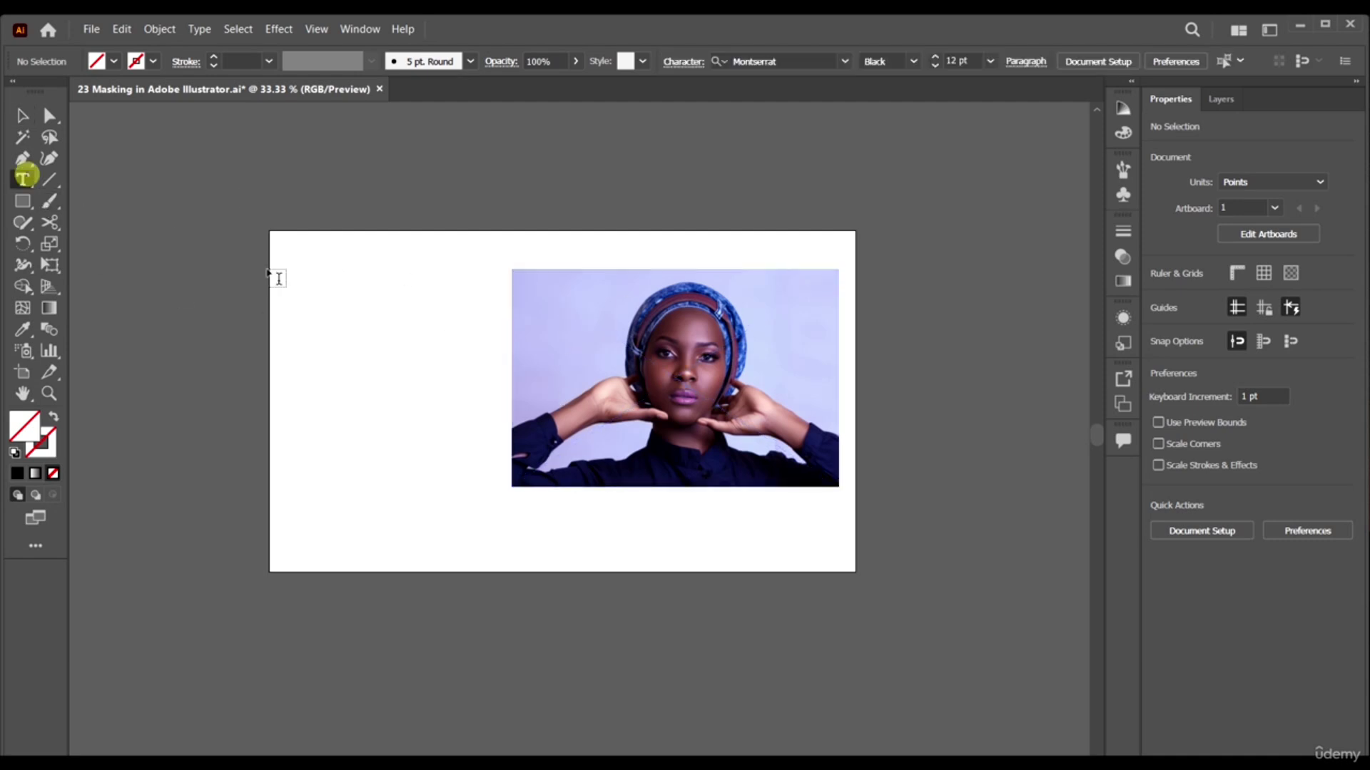
left_click(300, 276)
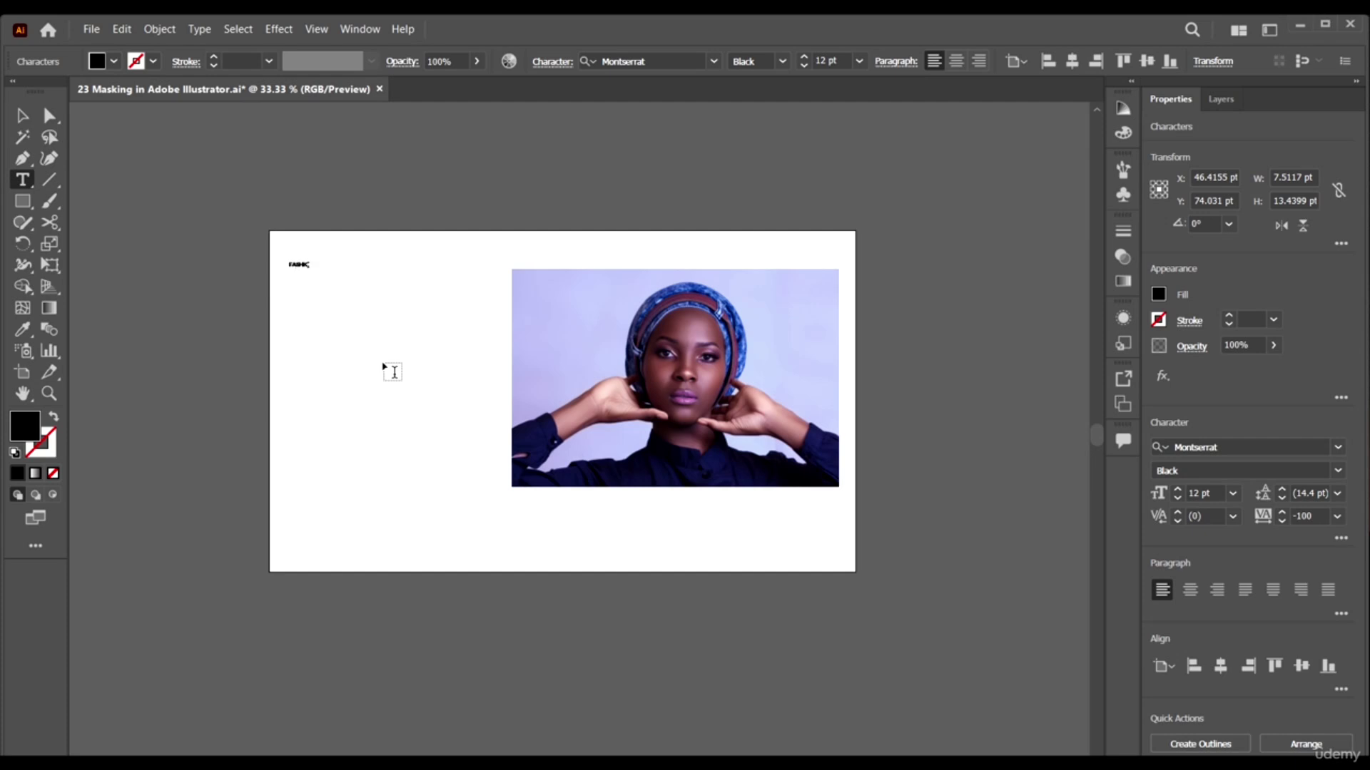
type("N")
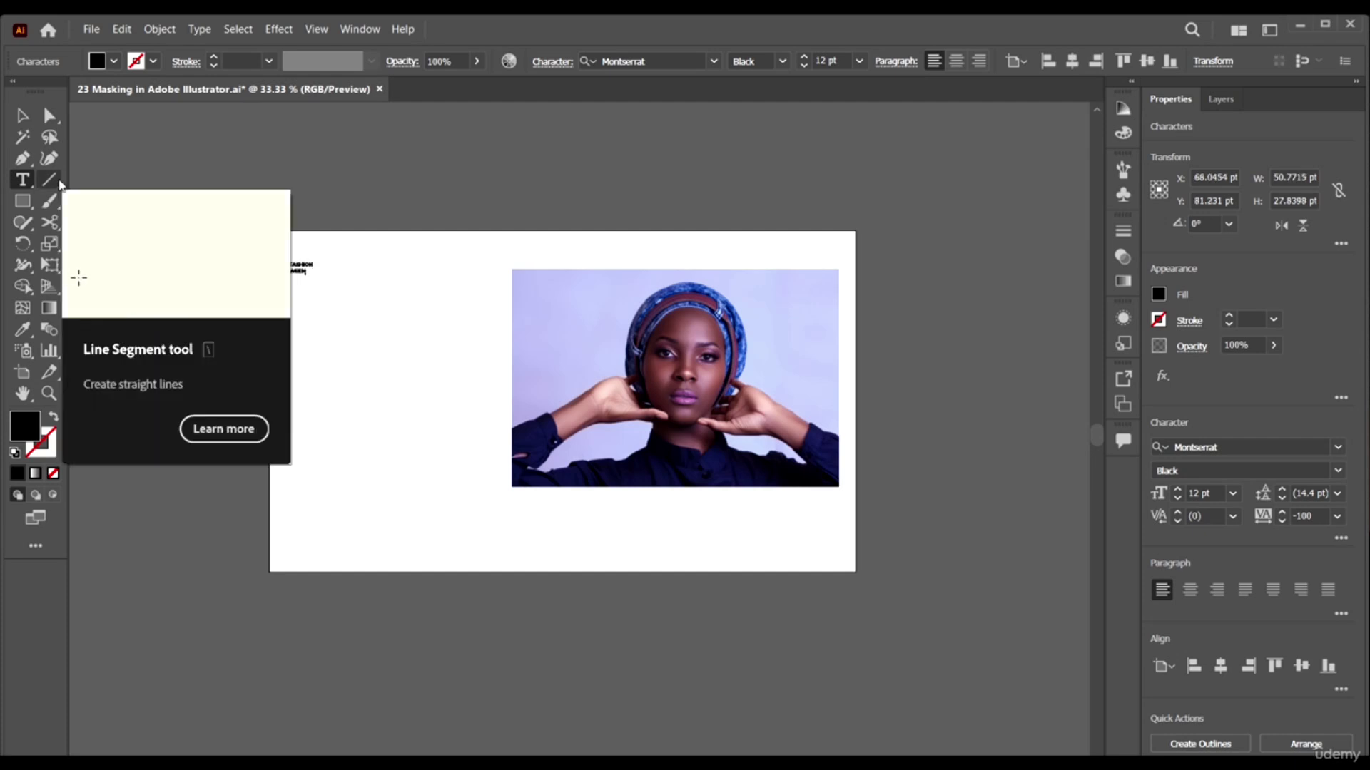
left_click(20, 114)
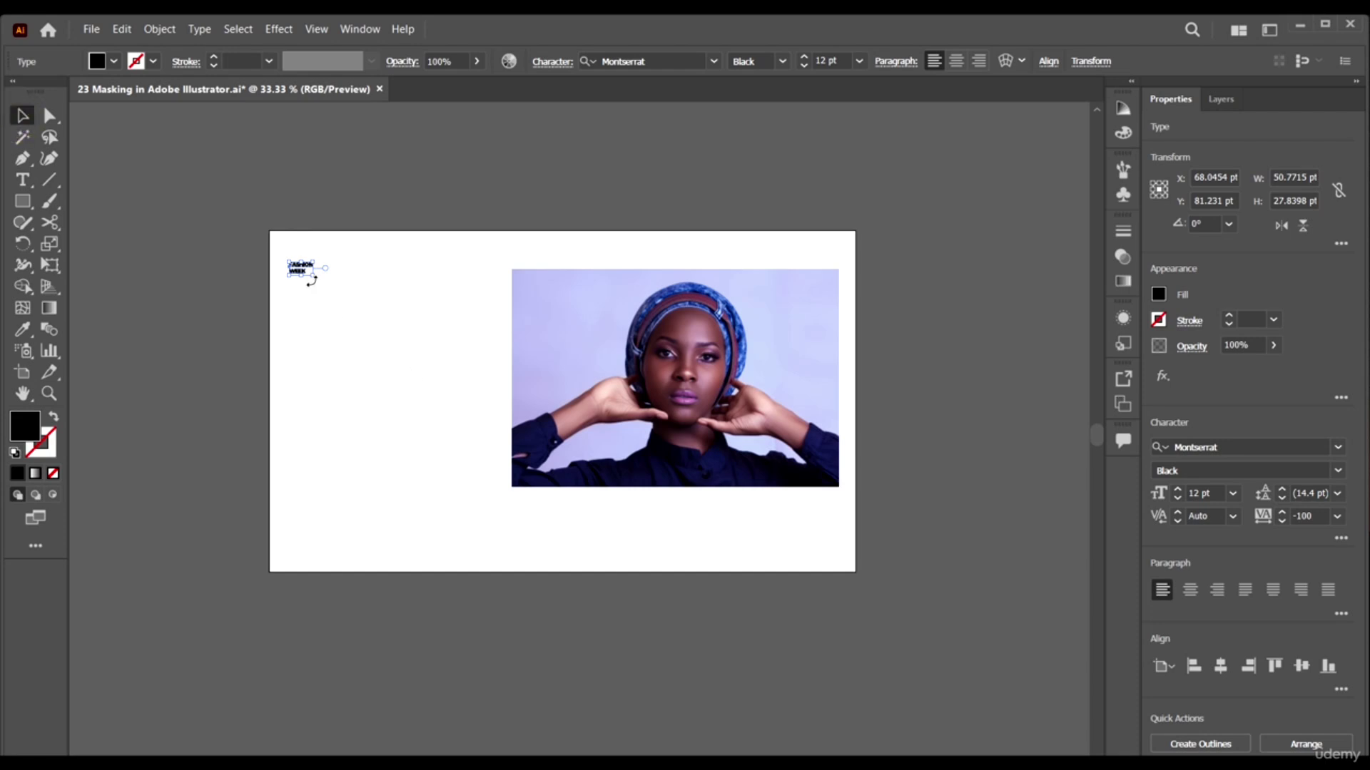
left_click_drag(312, 275, 491, 371)
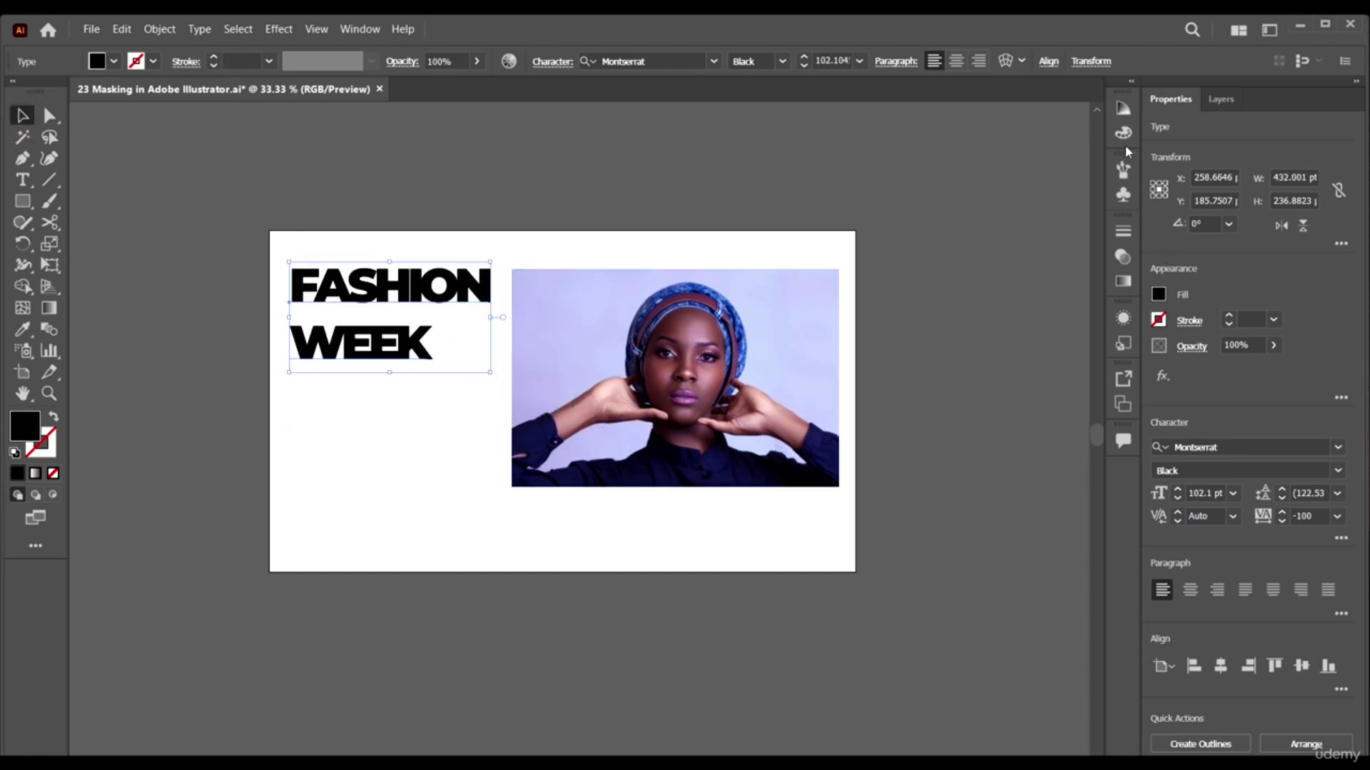
Set the heading's tracking to 0 and scale it down to about 92 pt so it clears the portrait.
left_click(1337, 516)
left_click(1314, 358)
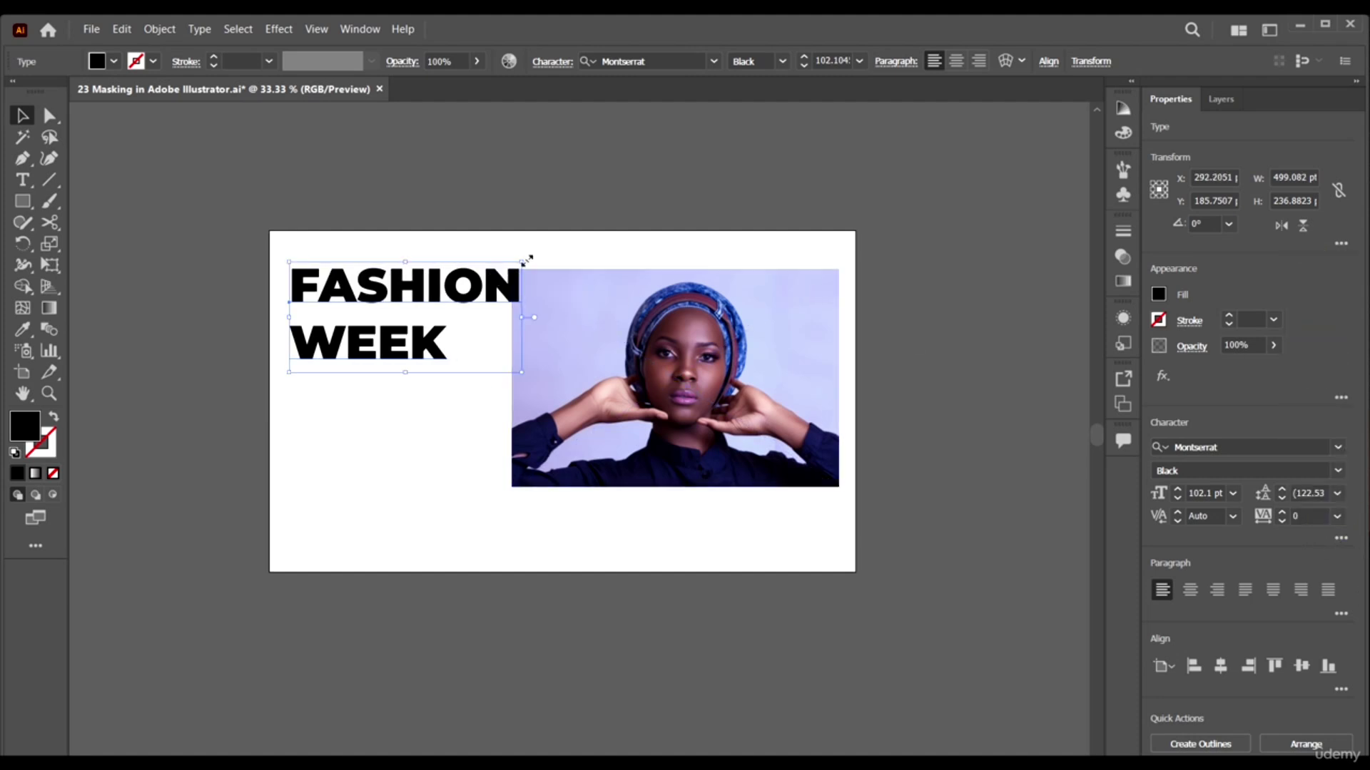
left_click_drag(525, 259, 498, 273)
left_click(905, 501)
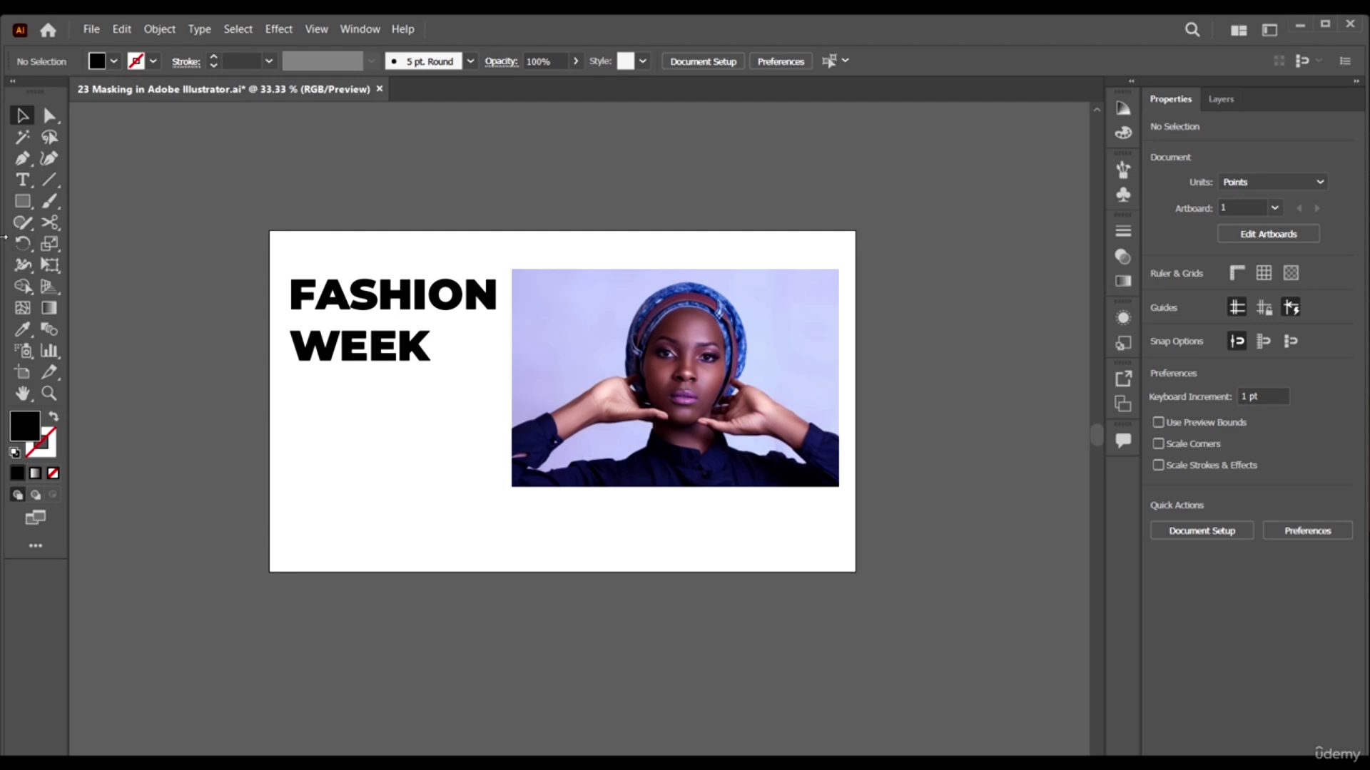
Draw a black circle about 467 pt in diameter over the model's face with the Ellipse tool.
left_click(31, 205)
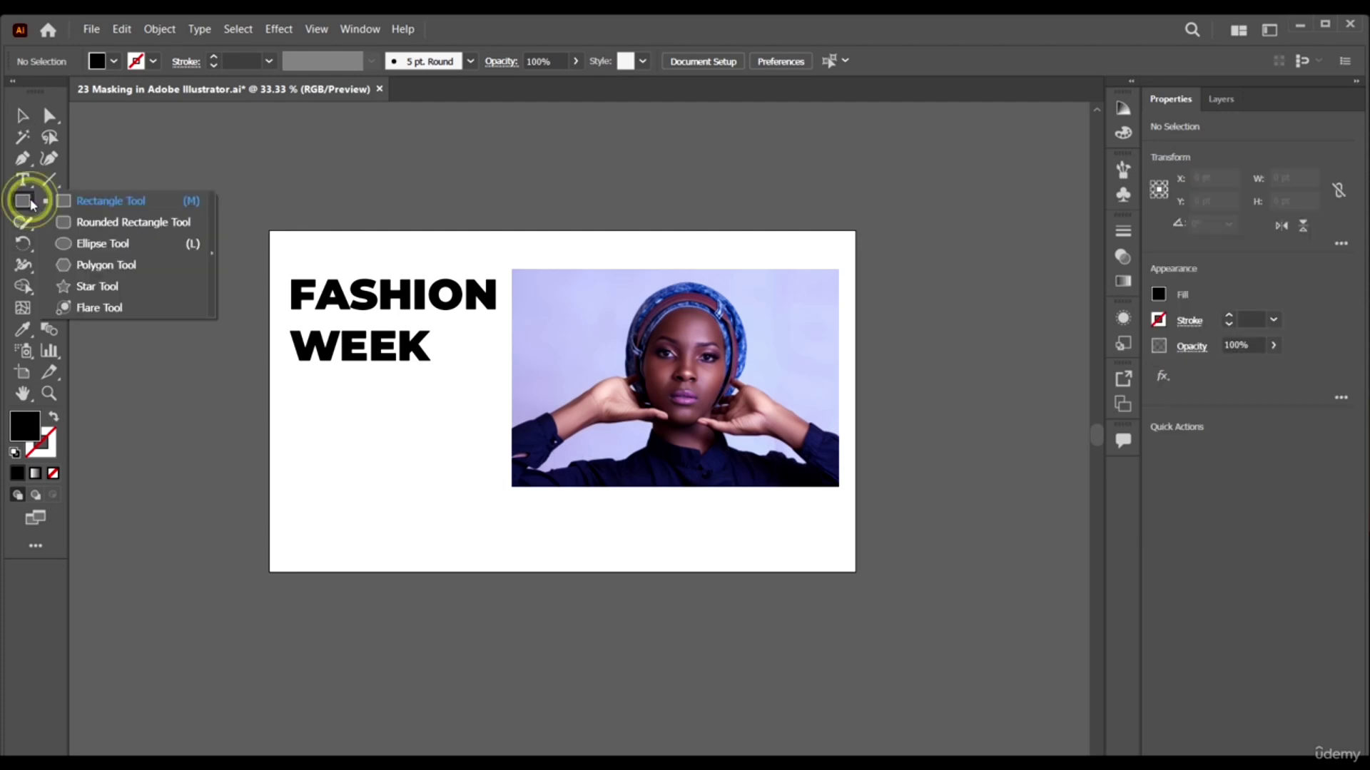
left_click(93, 250)
scroll(718, 332, "down", 2)
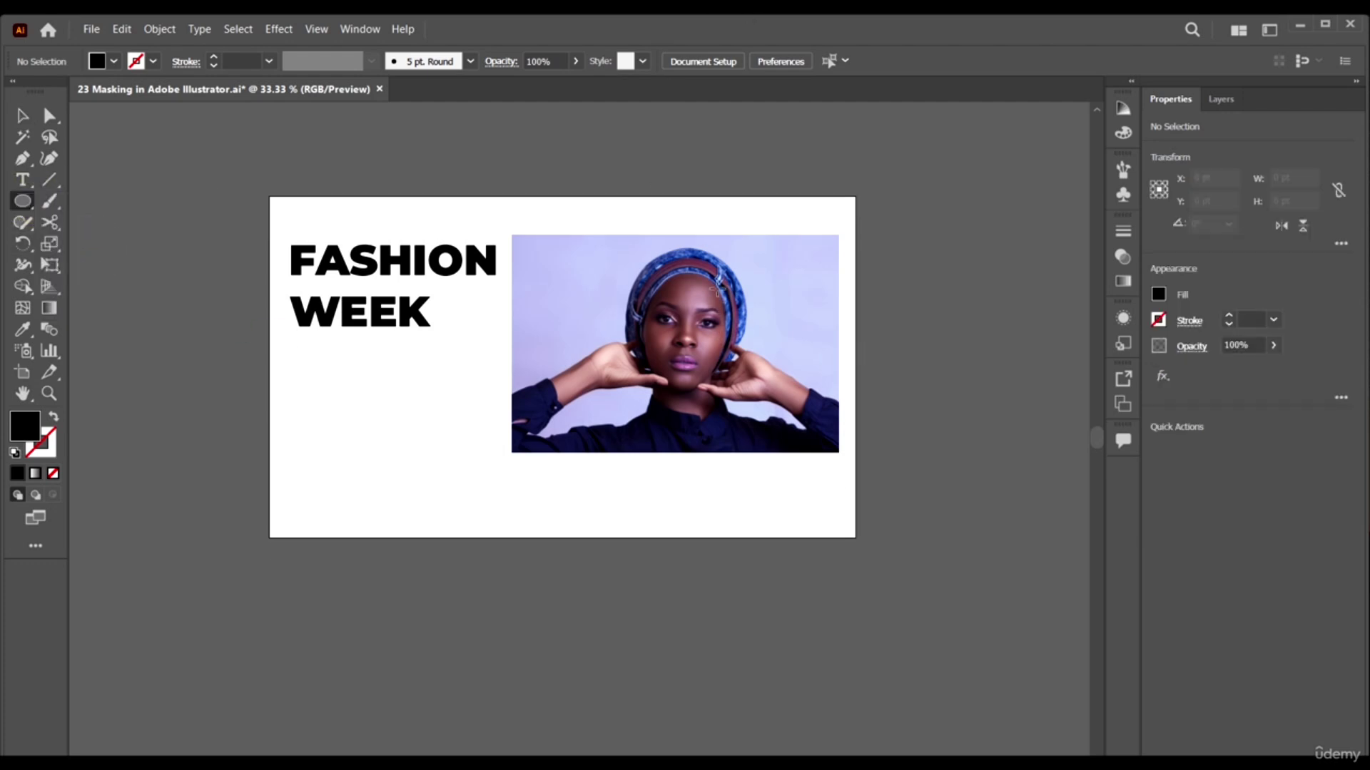
scroll(577, 235, "up", 1)
left_click_drag(551, 260, 765, 359)
key("v")
left_click(926, 428)
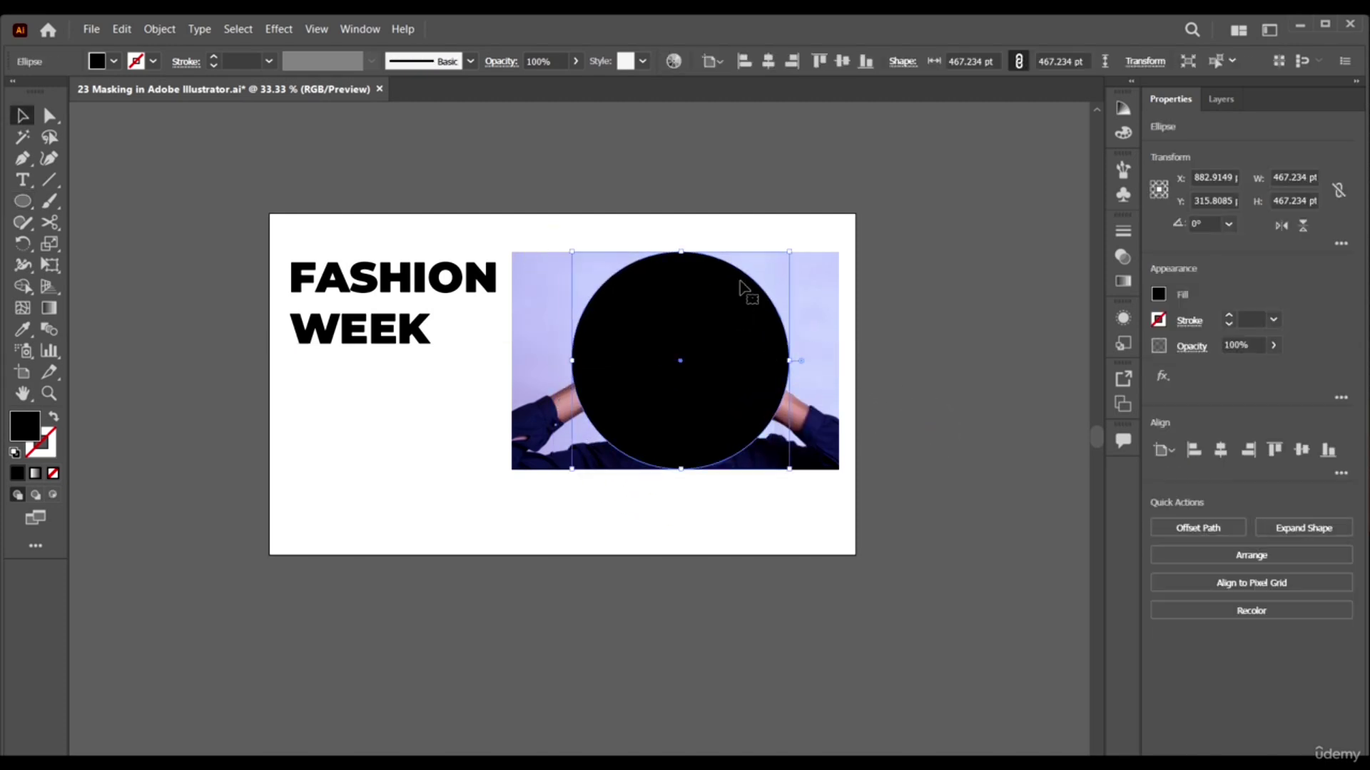
Shrink the circle to about 463 pt in diameter and nudge it slightly right over the portrait.
scroll(744, 294, "up", 1)
left_click_drag(803, 248, 800, 250)
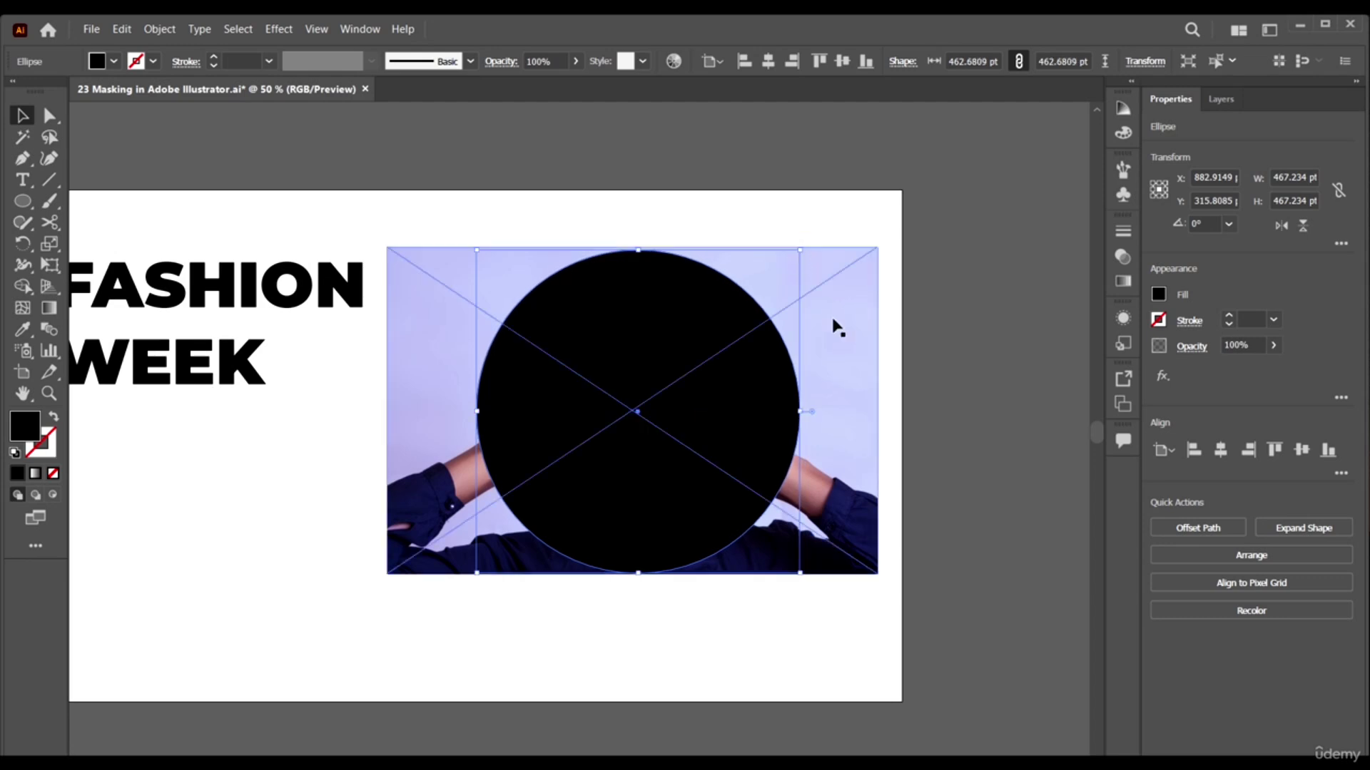
left_click_drag(736, 417, 741, 417)
left_click(1039, 421)
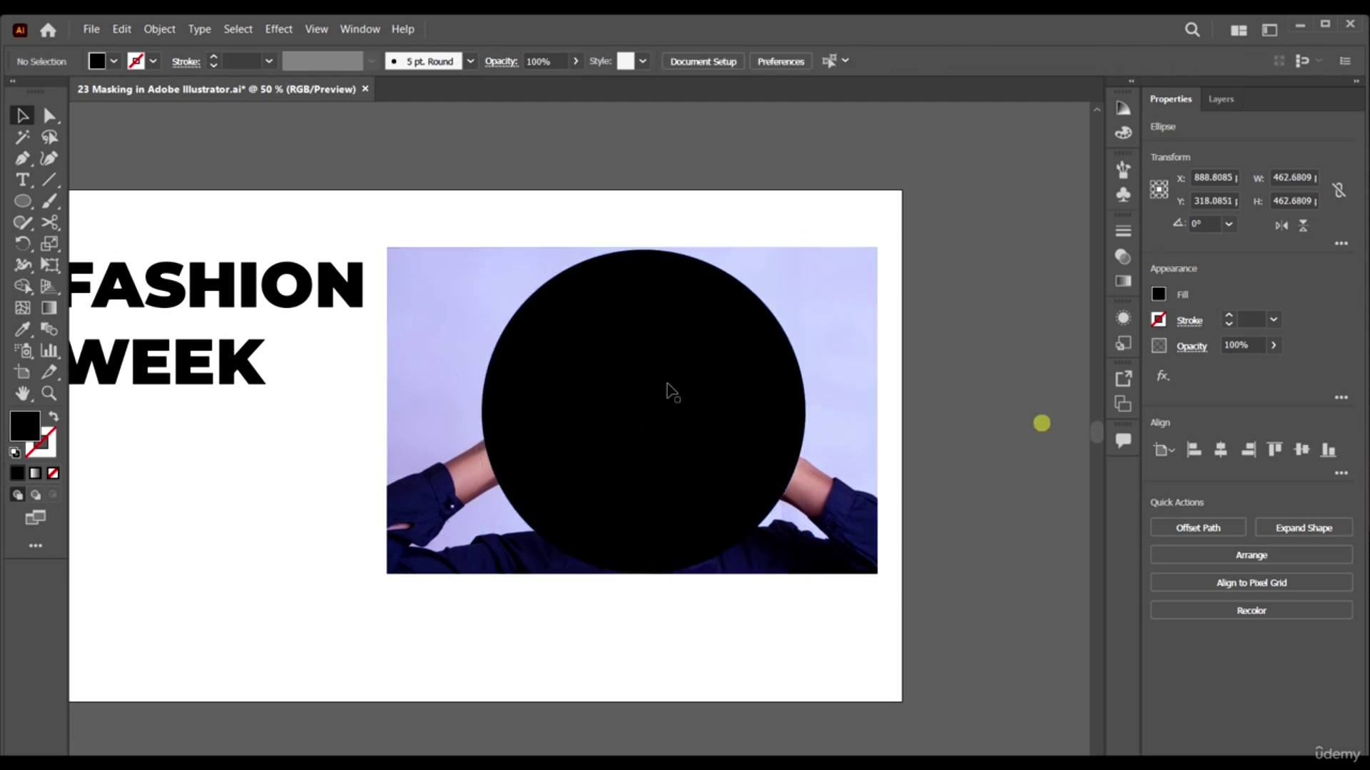
Make a clipping mask from the circle and the portrait beneath it.
scroll(632, 388, "down", 1)
left_click_drag(896, 449, 769, 417)
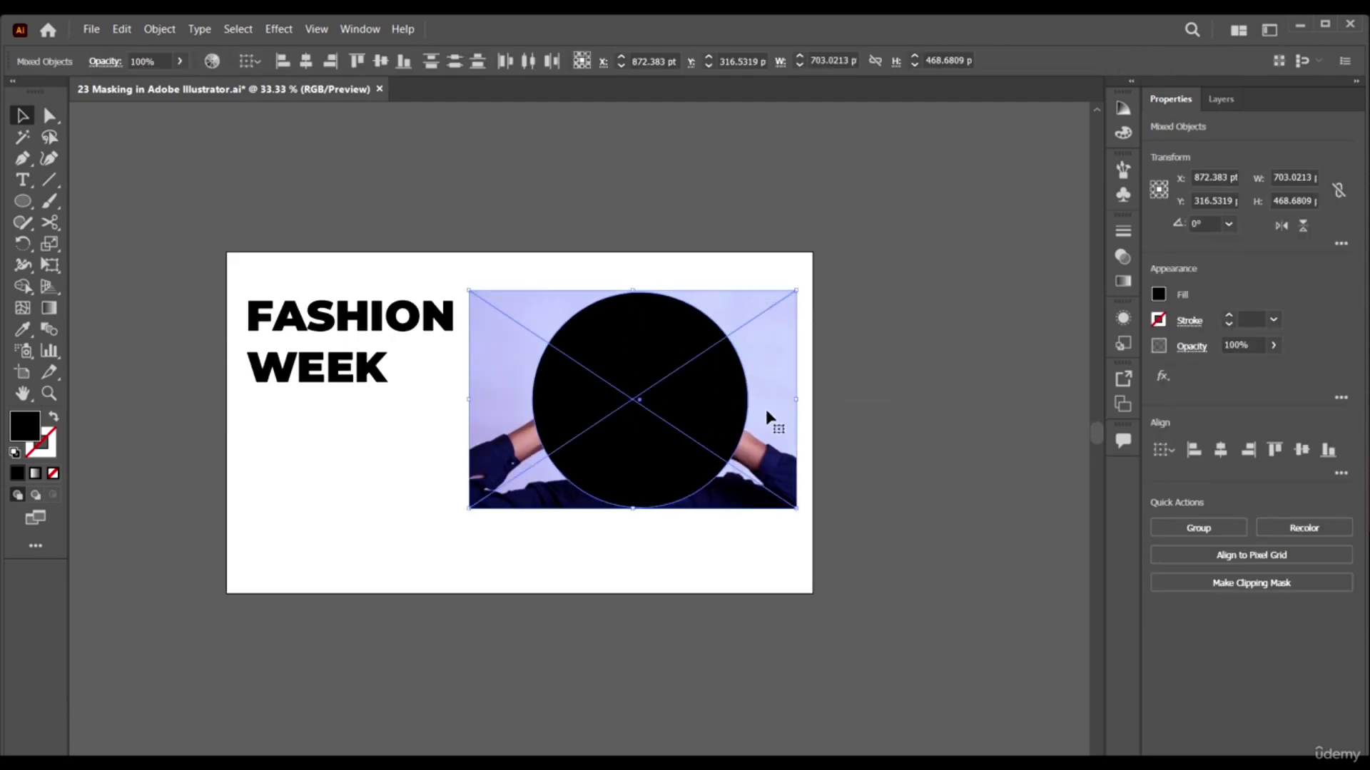
right_click(638, 360)
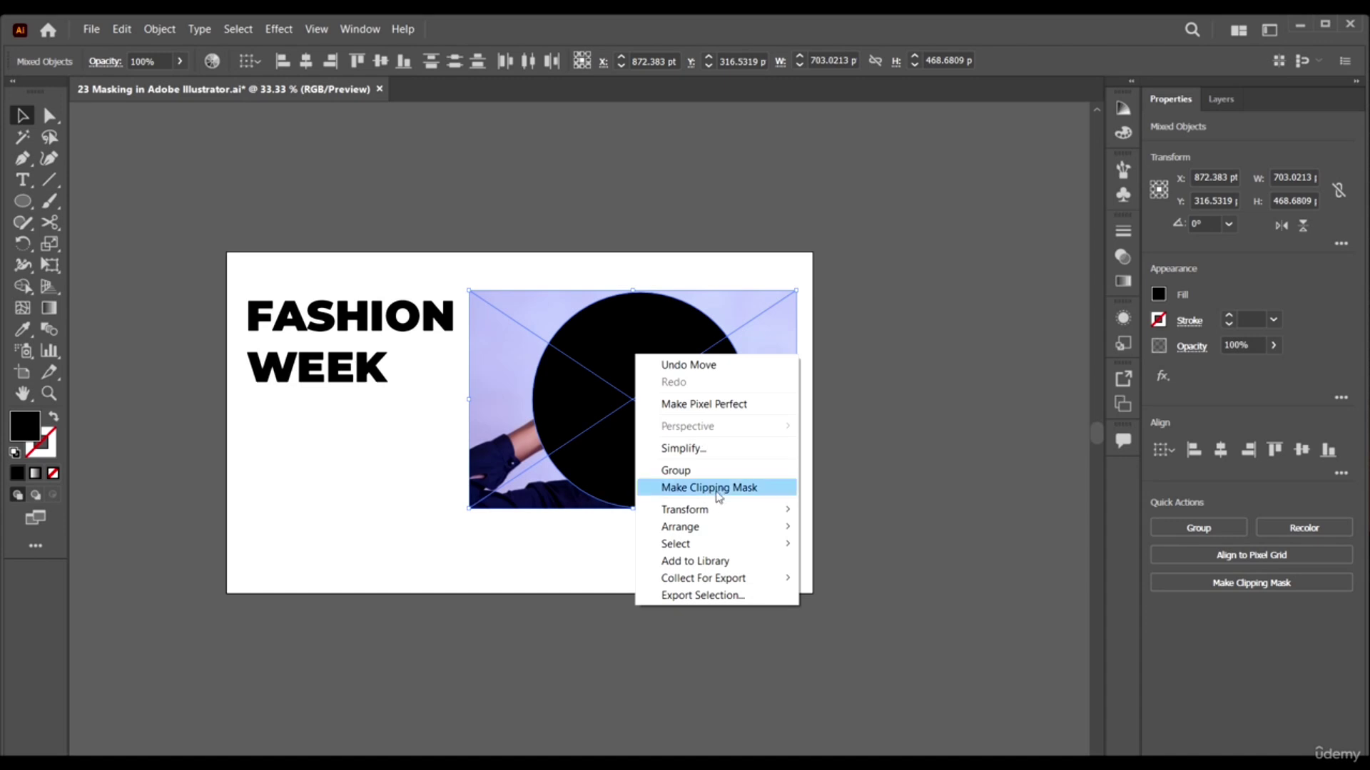
left_click(714, 487)
left_click(908, 404)
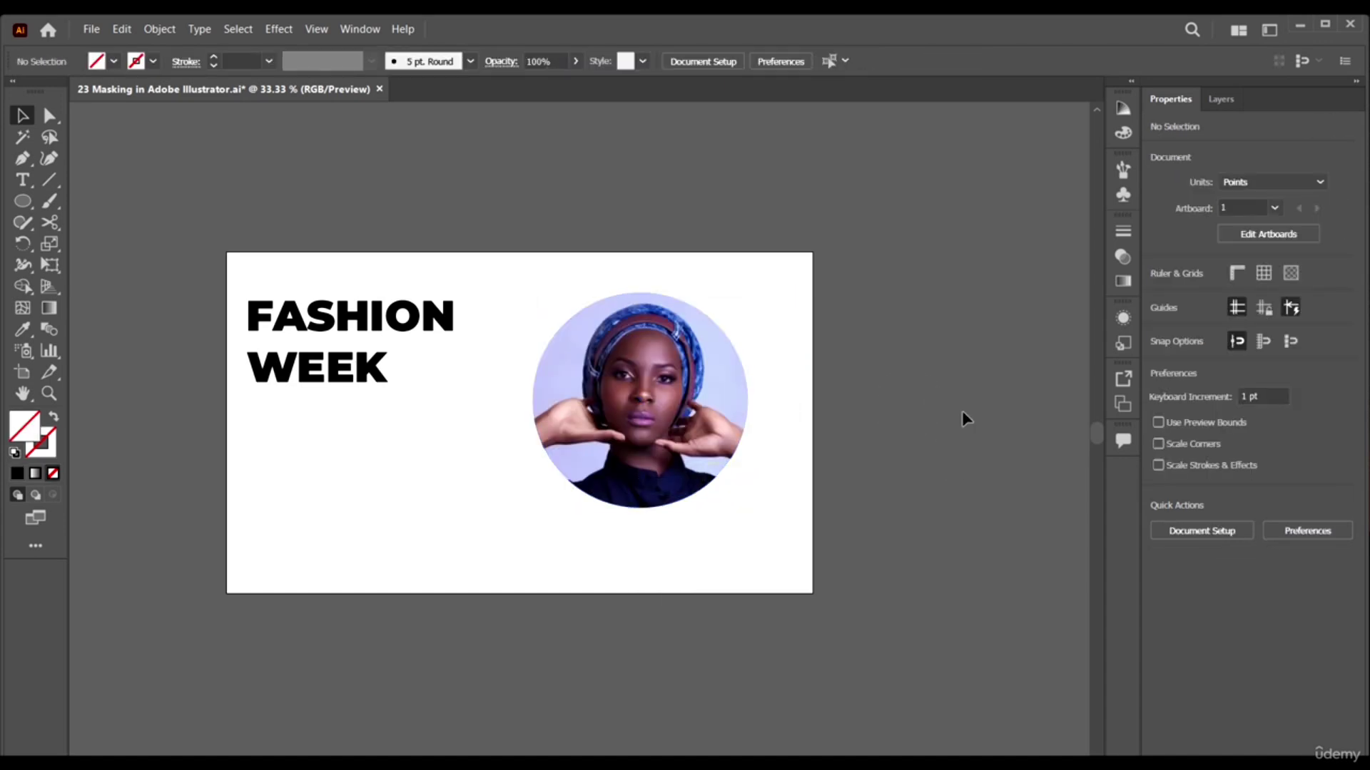
Enlarge the circular masked portrait proportionally from its center and shift it slightly left.
left_click(743, 383)
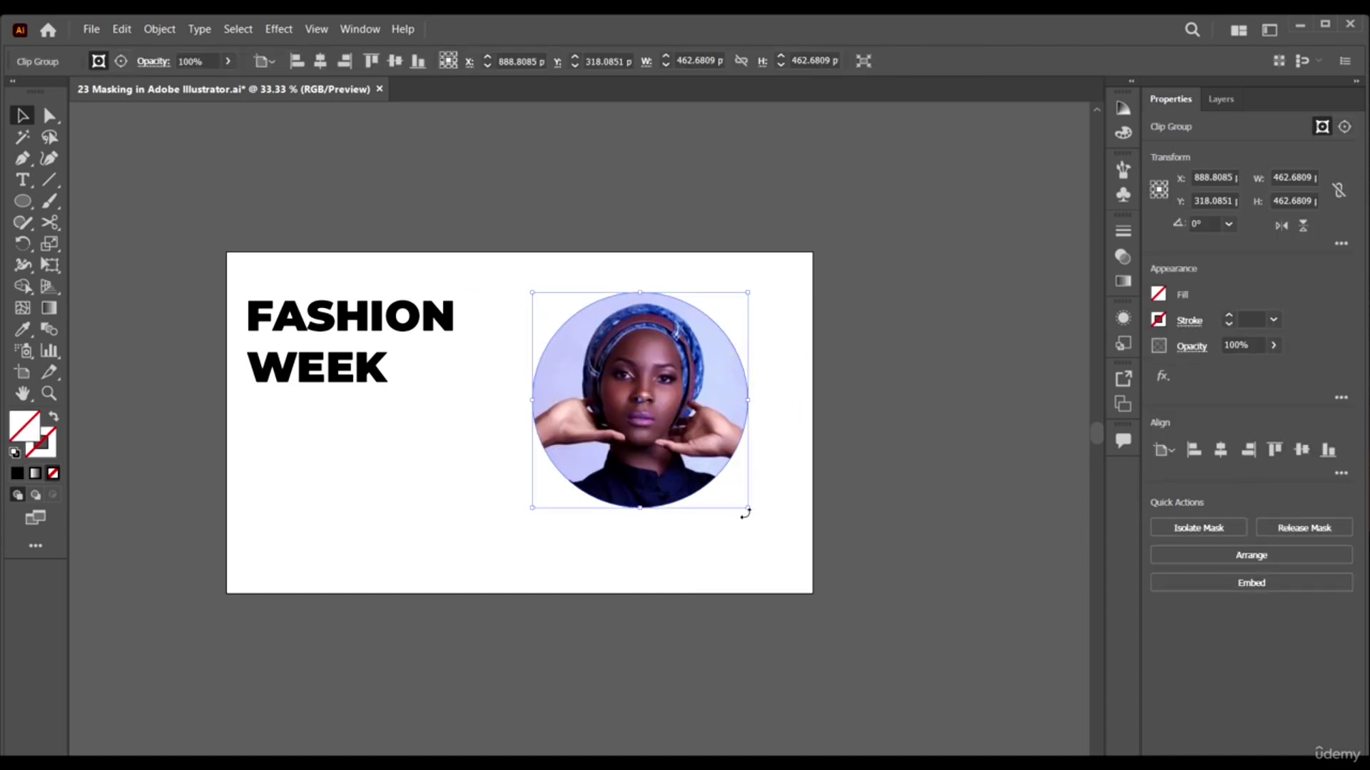
left_click_drag(747, 509, 777, 539)
left_click(886, 459)
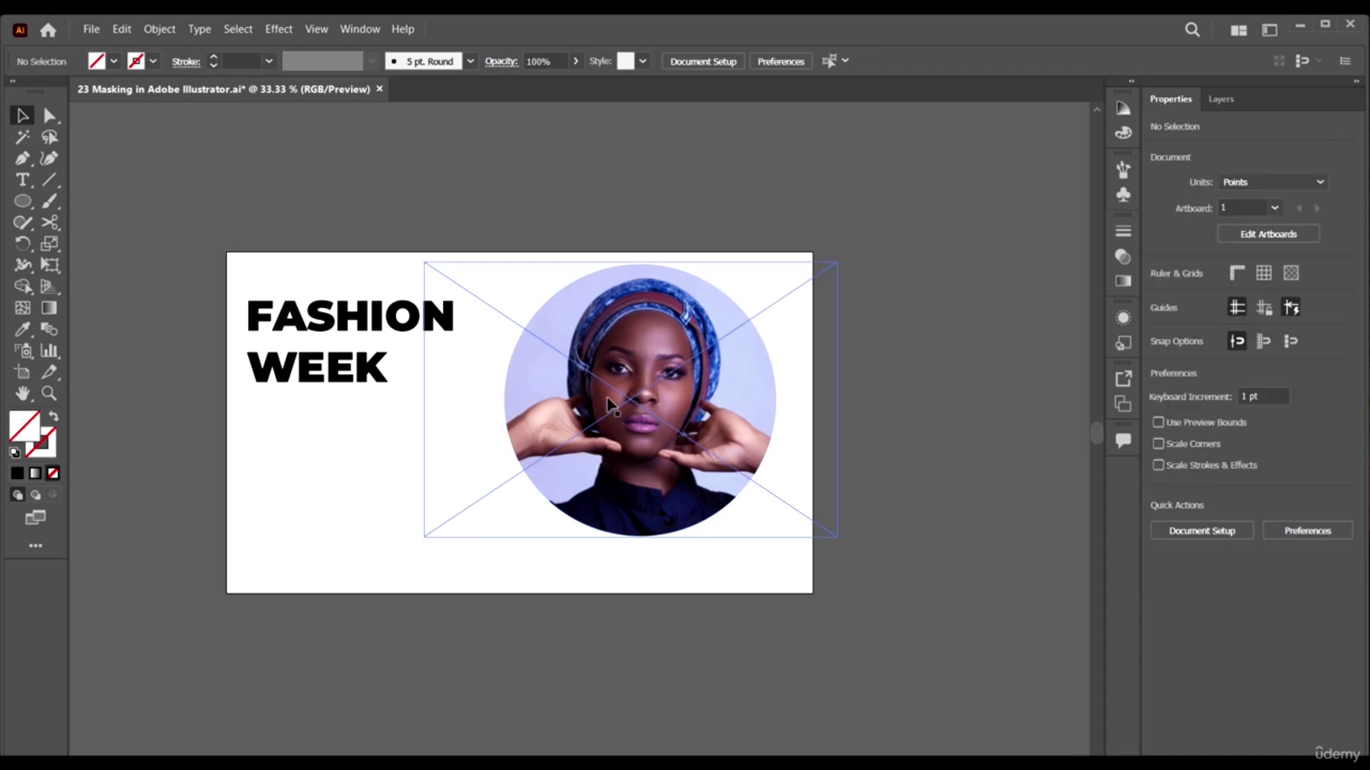
mouse_move(637, 399)
left_mouse_down()
mouse_move(642, 424)
mouse_move(626, 398)
left_mouse_up()
Move the FASHION WEEK heading to the right and center-align its two lines.
left_click_drag(370, 364, 443, 350)
left_click(1190, 589)
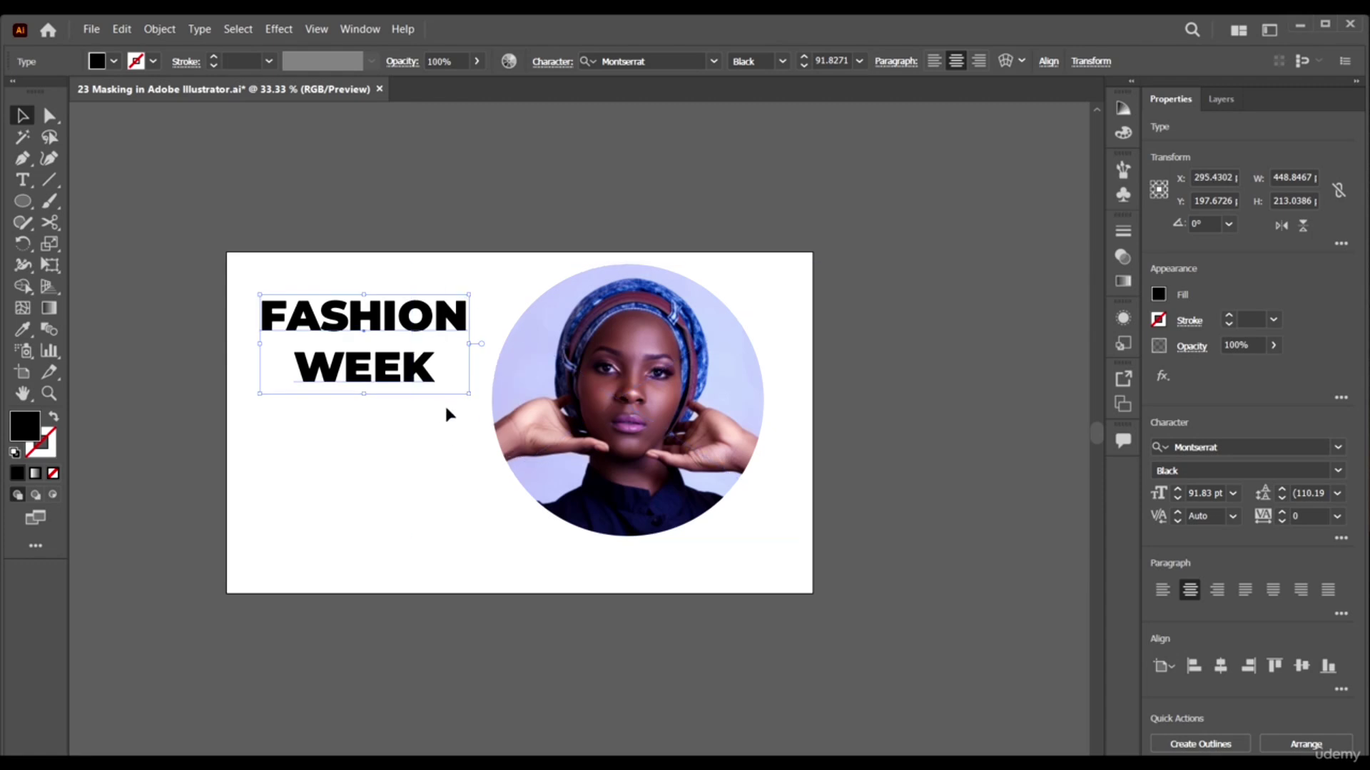
Enlarge the FASHION WEEK heading to about 98 pt with 100 pt leading and move it down beside the portrait.
left_click_drag(467, 395, 475, 398)
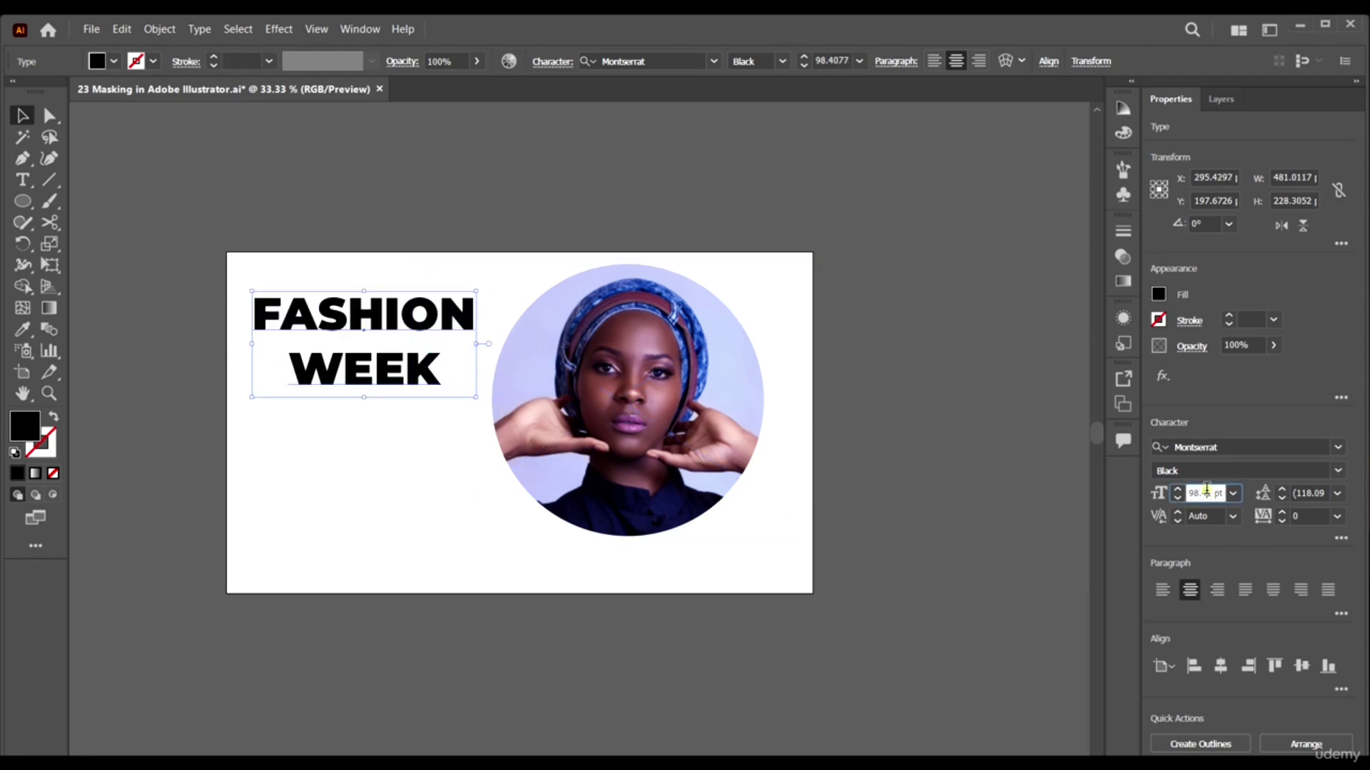
left_click(1309, 493)
type("100")
key("Return")
left_click(911, 484)
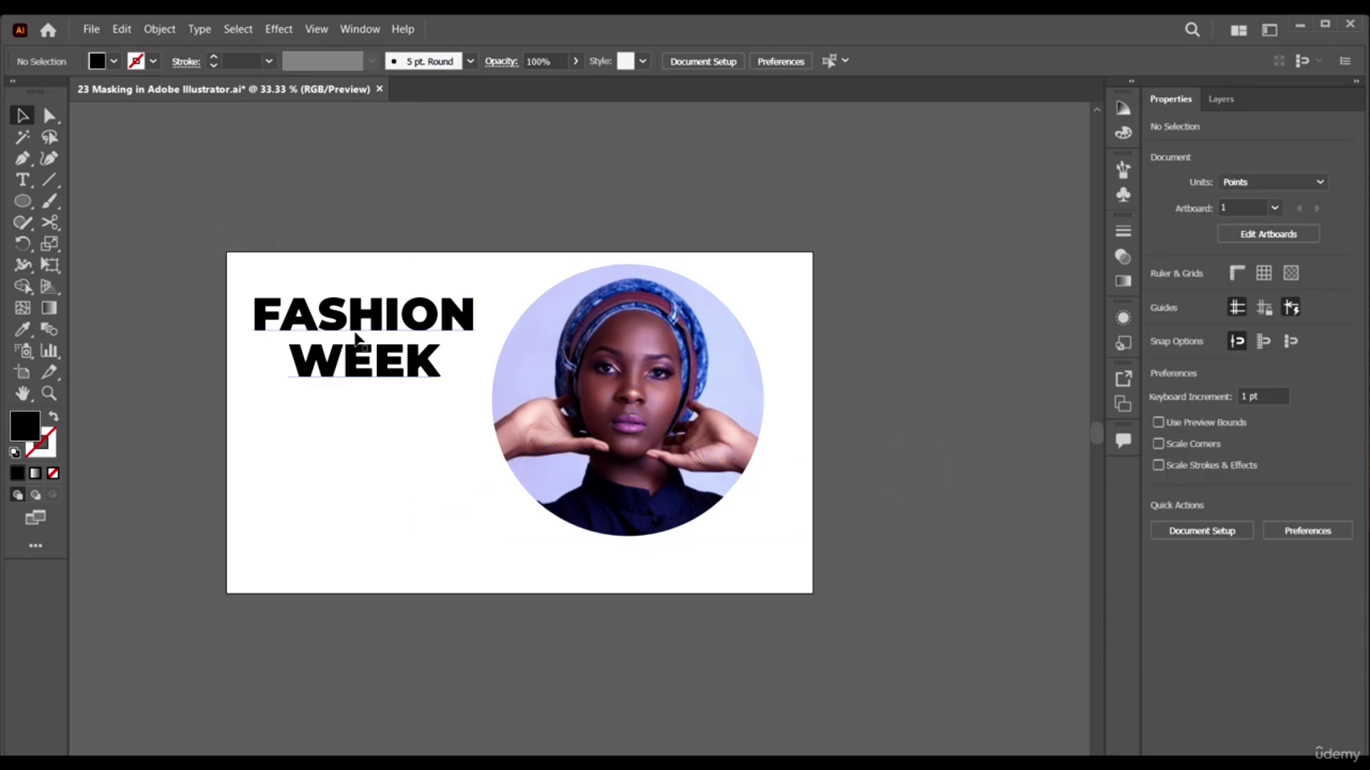
left_click_drag(357, 324, 363, 387)
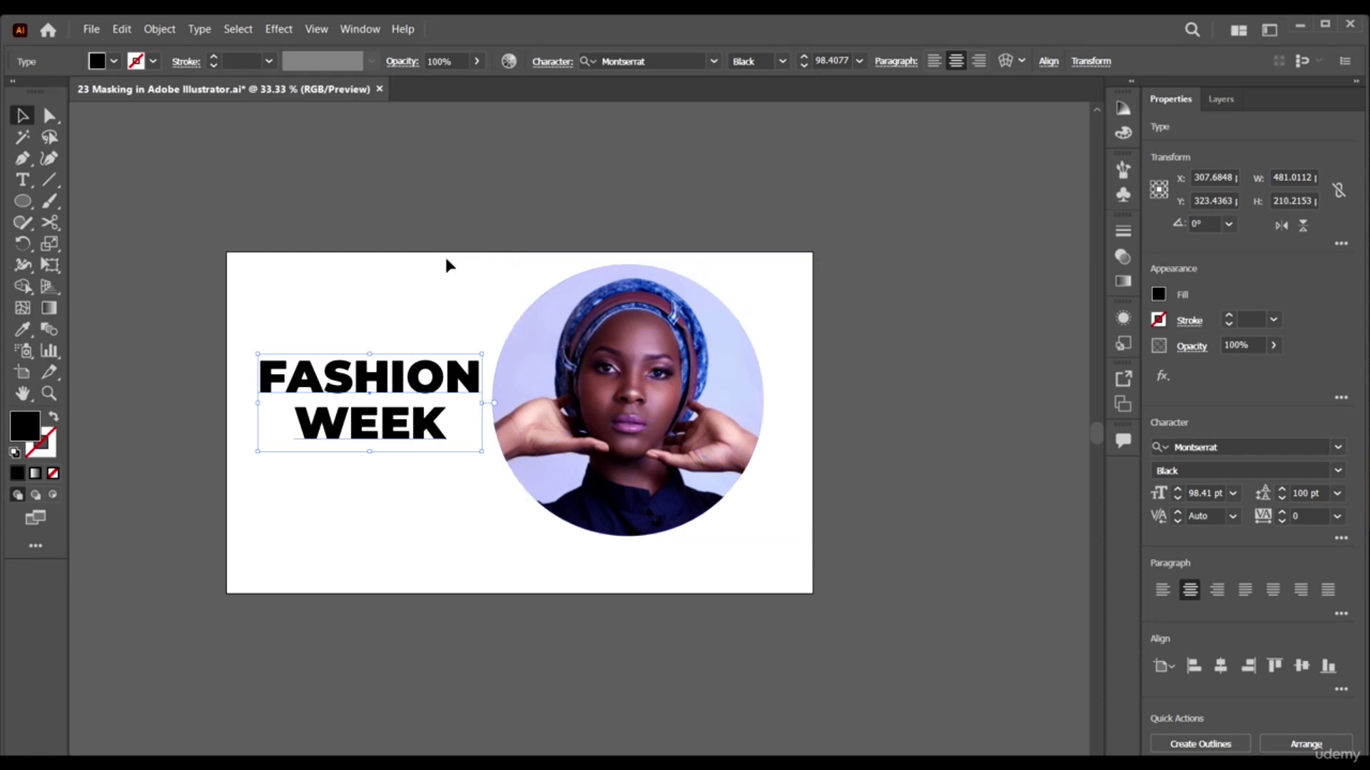
Draw a closed, filled irregular shape with the Pen tool above the heading.
left_click(22, 158)
left_click(275, 275)
left_click(408, 232)
left_click(437, 319)
left_click(371, 349)
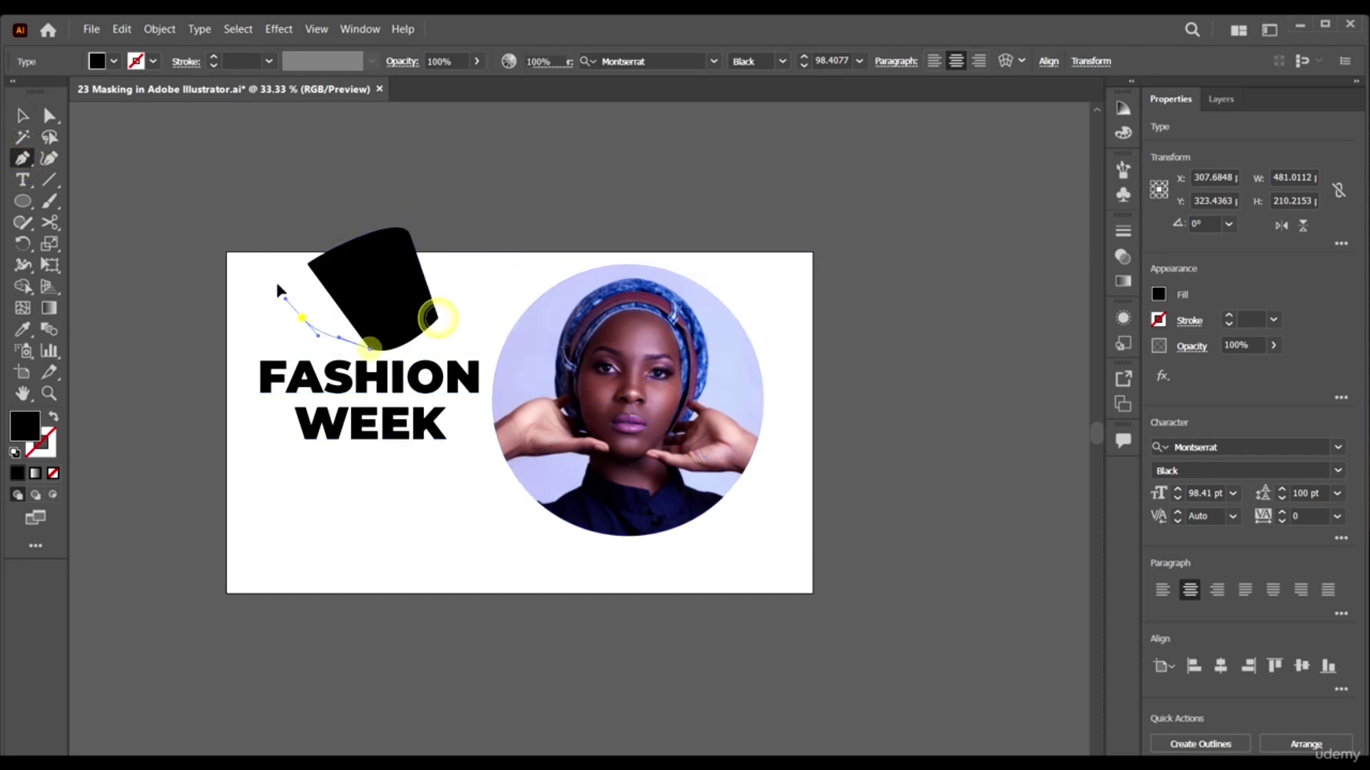
left_click(302, 317)
left_click_drag(274, 275, 305, 266)
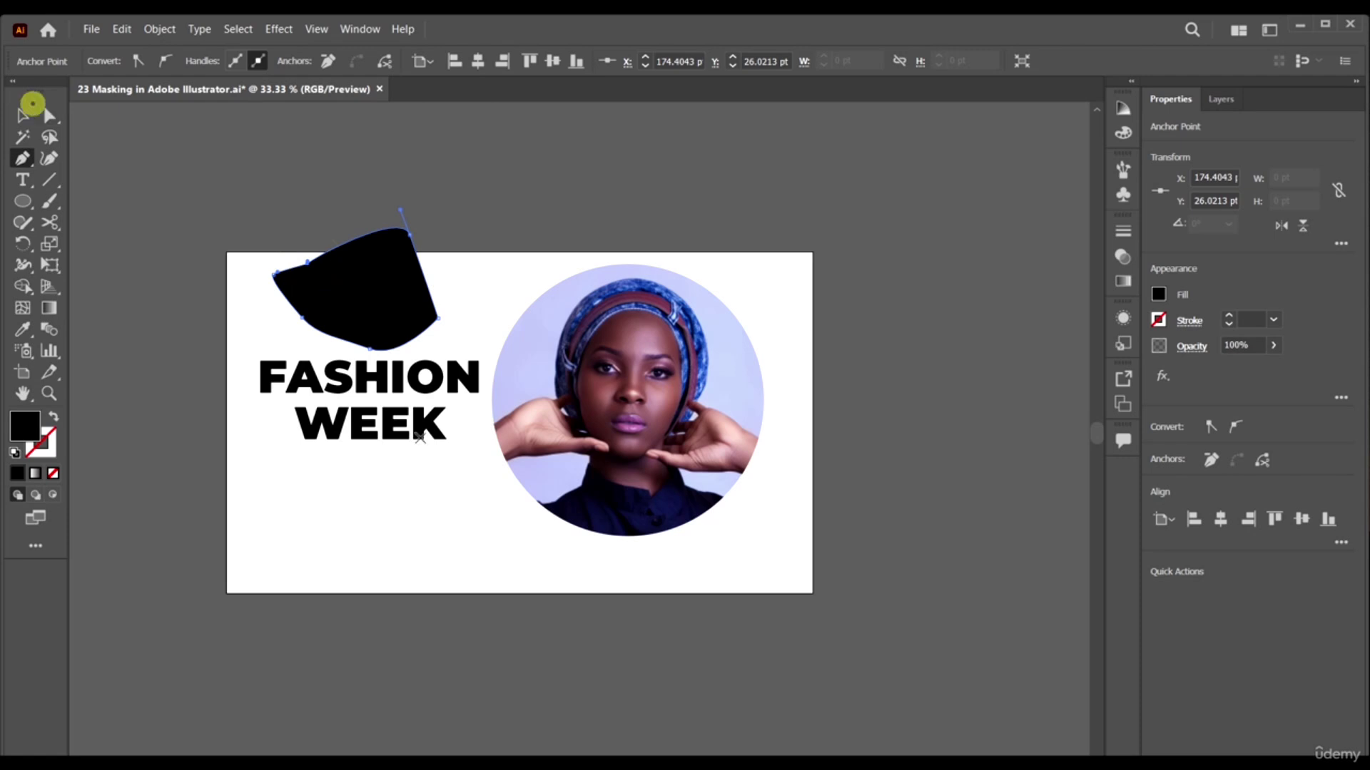
Delete the irregular black shape above the heading.
left_click(22, 115)
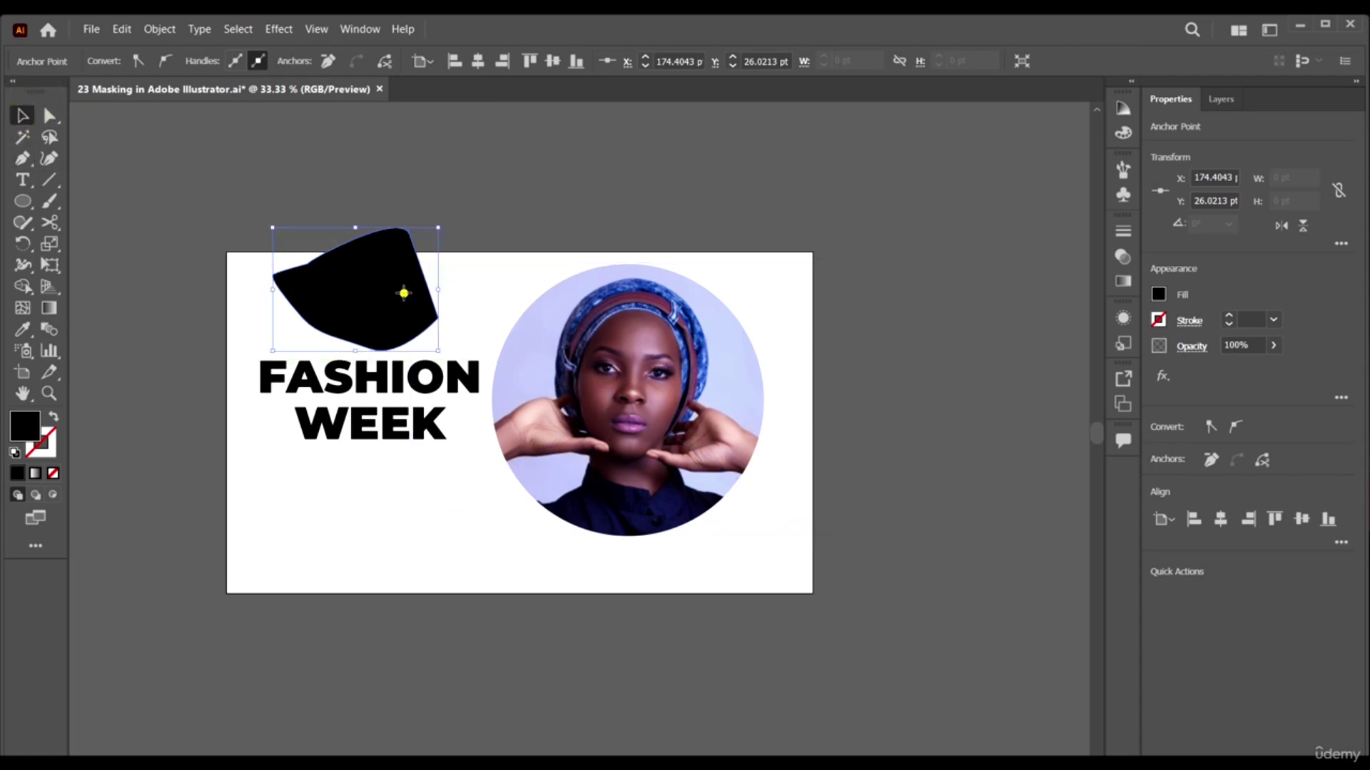
left_click(401, 290)
key("Delete")
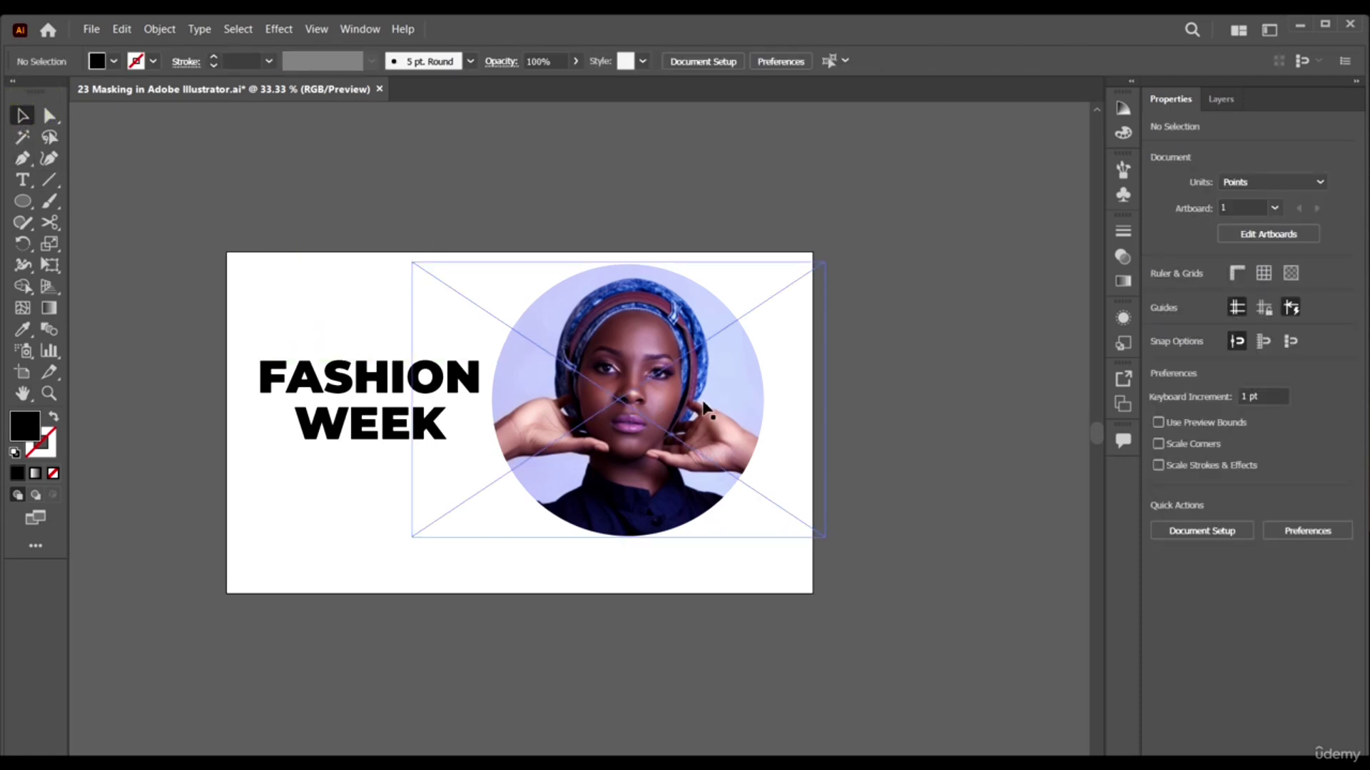
Place a placeholder point text outside the artboard and delete it.
scroll(556, 388, "left", 2)
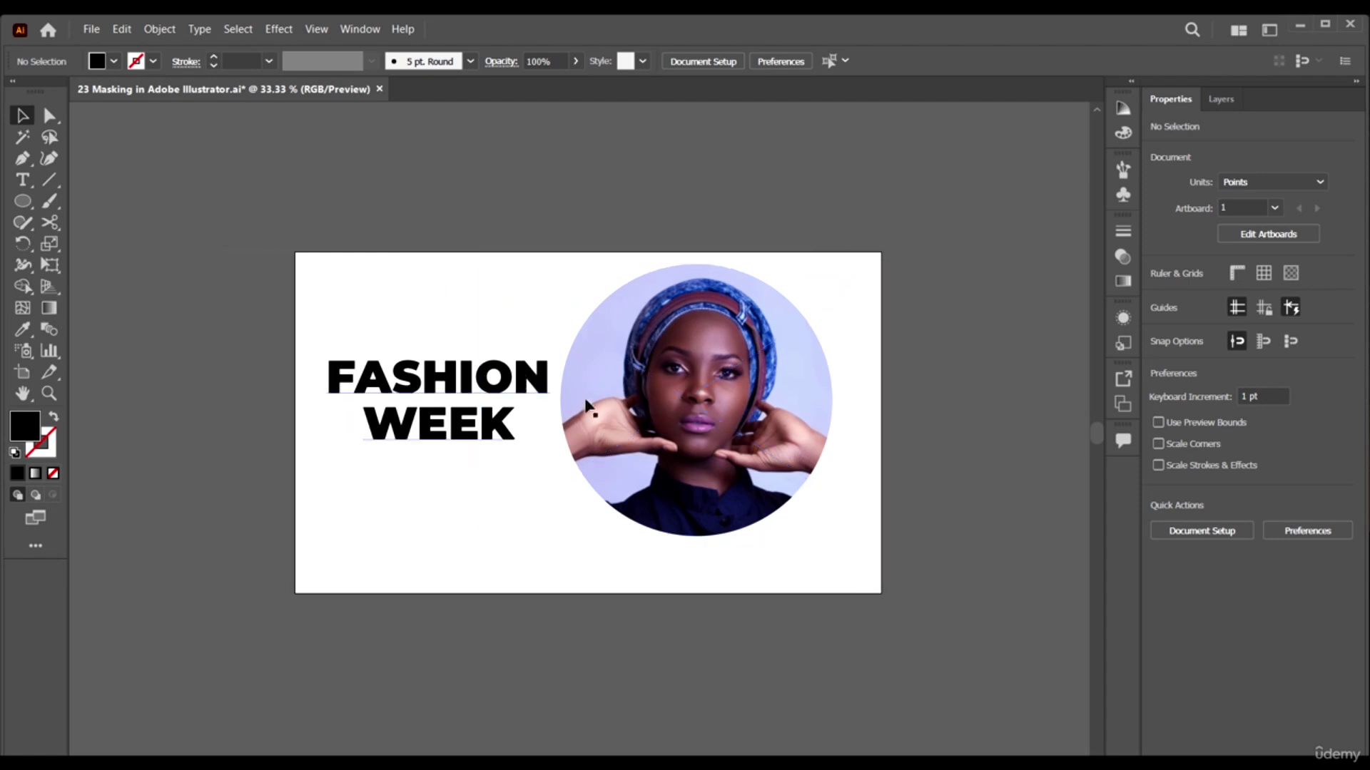
scroll(585, 405, "down", 1)
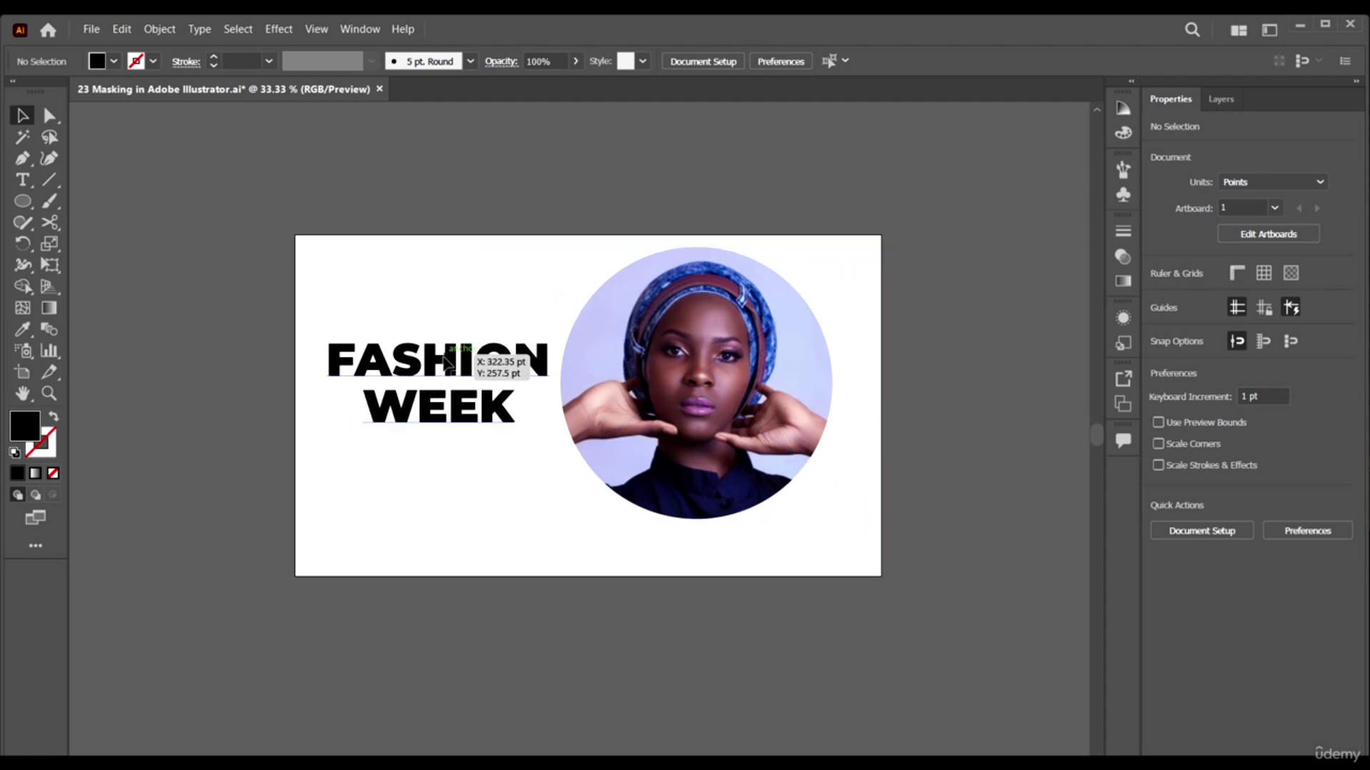
left_click(23, 179)
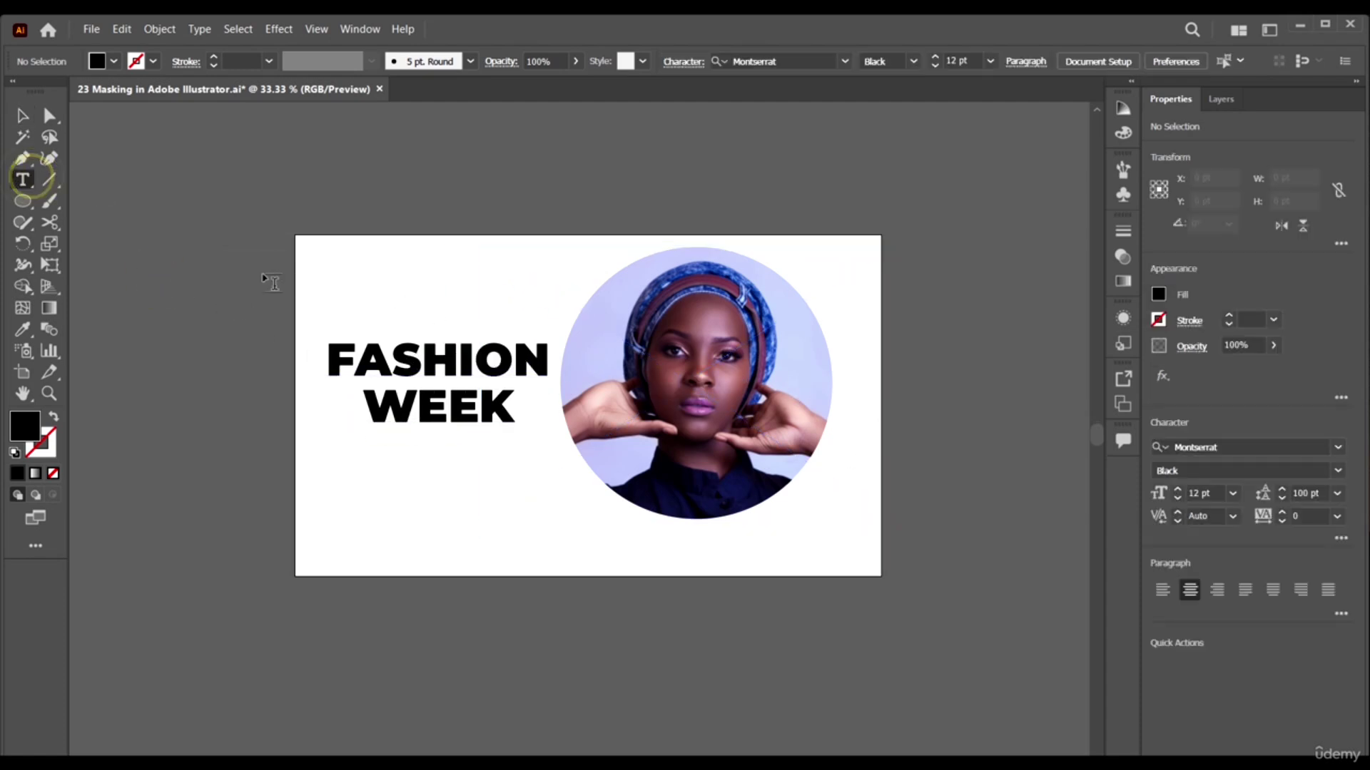
left_click(177, 237)
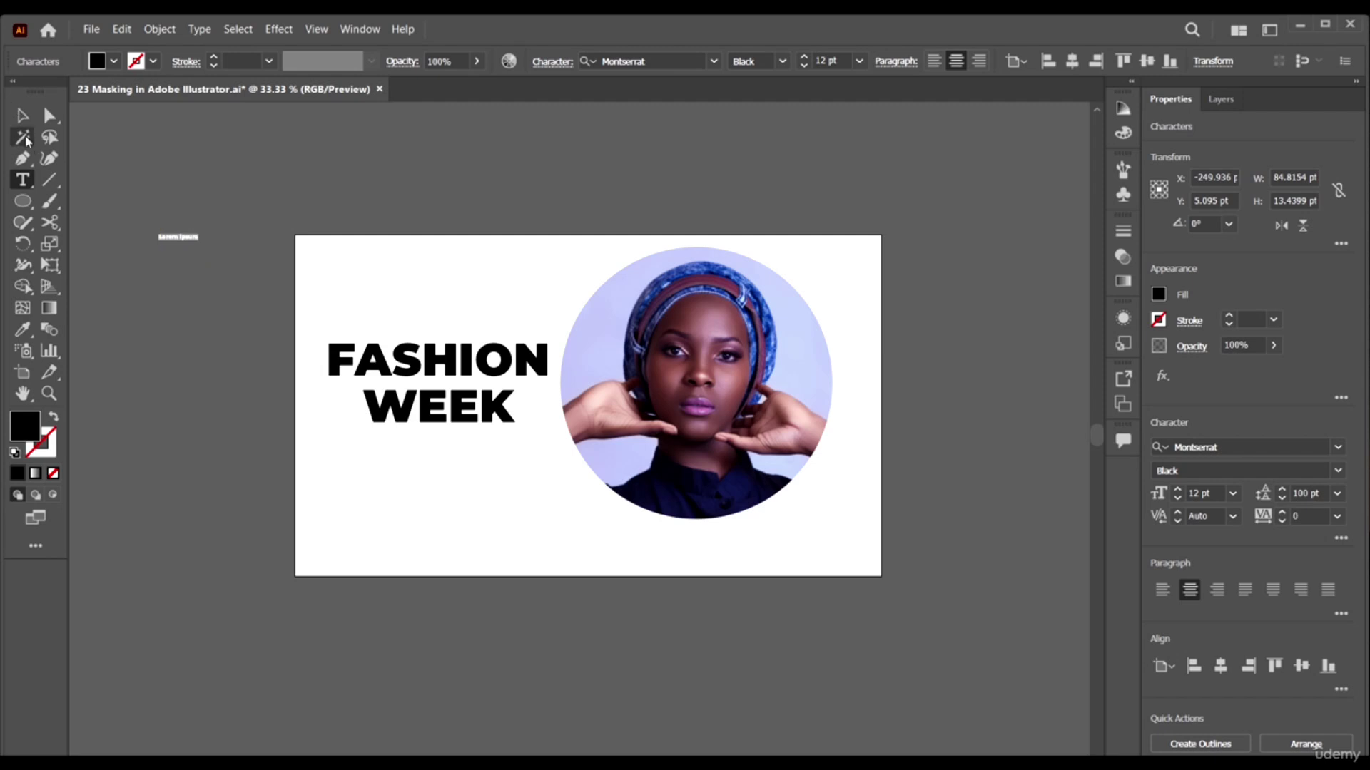
left_click(22, 118)
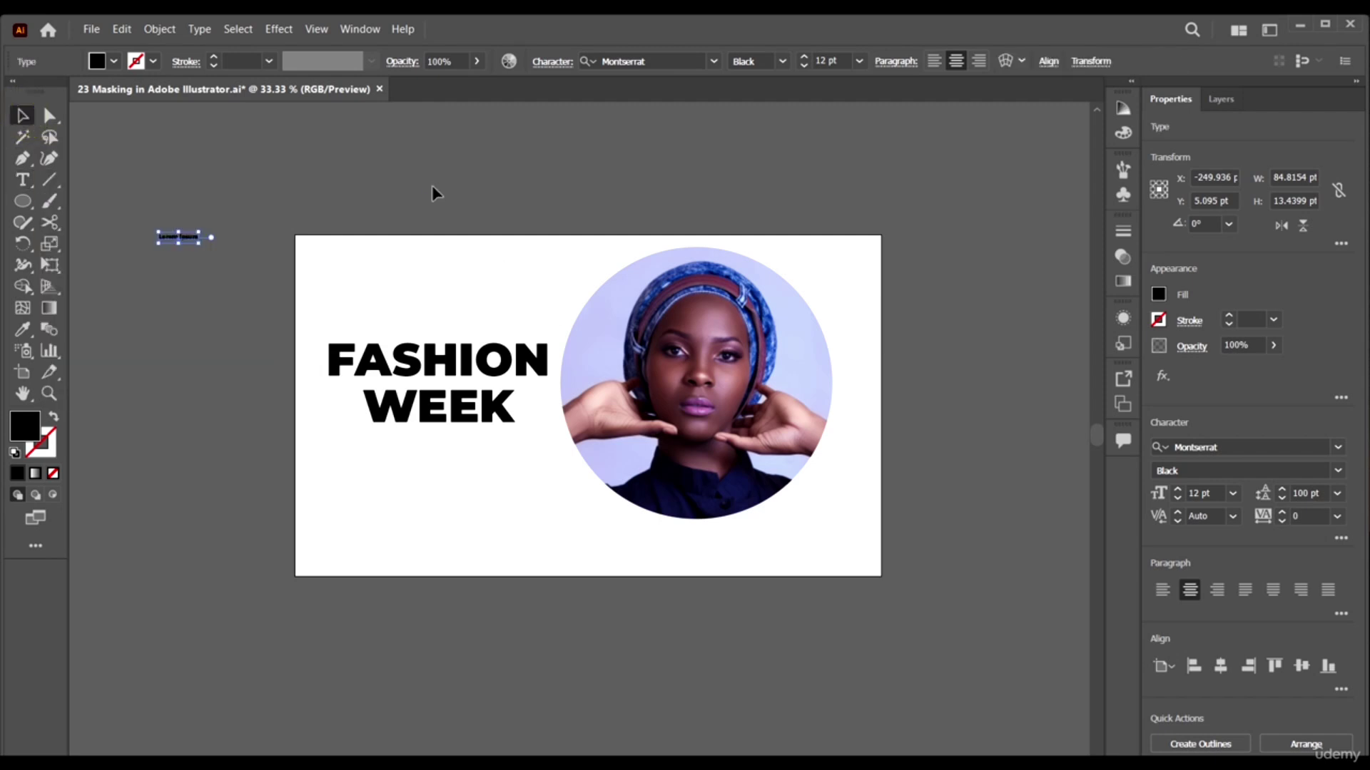
left_click(434, 187)
left_click(185, 236)
key("Delete")
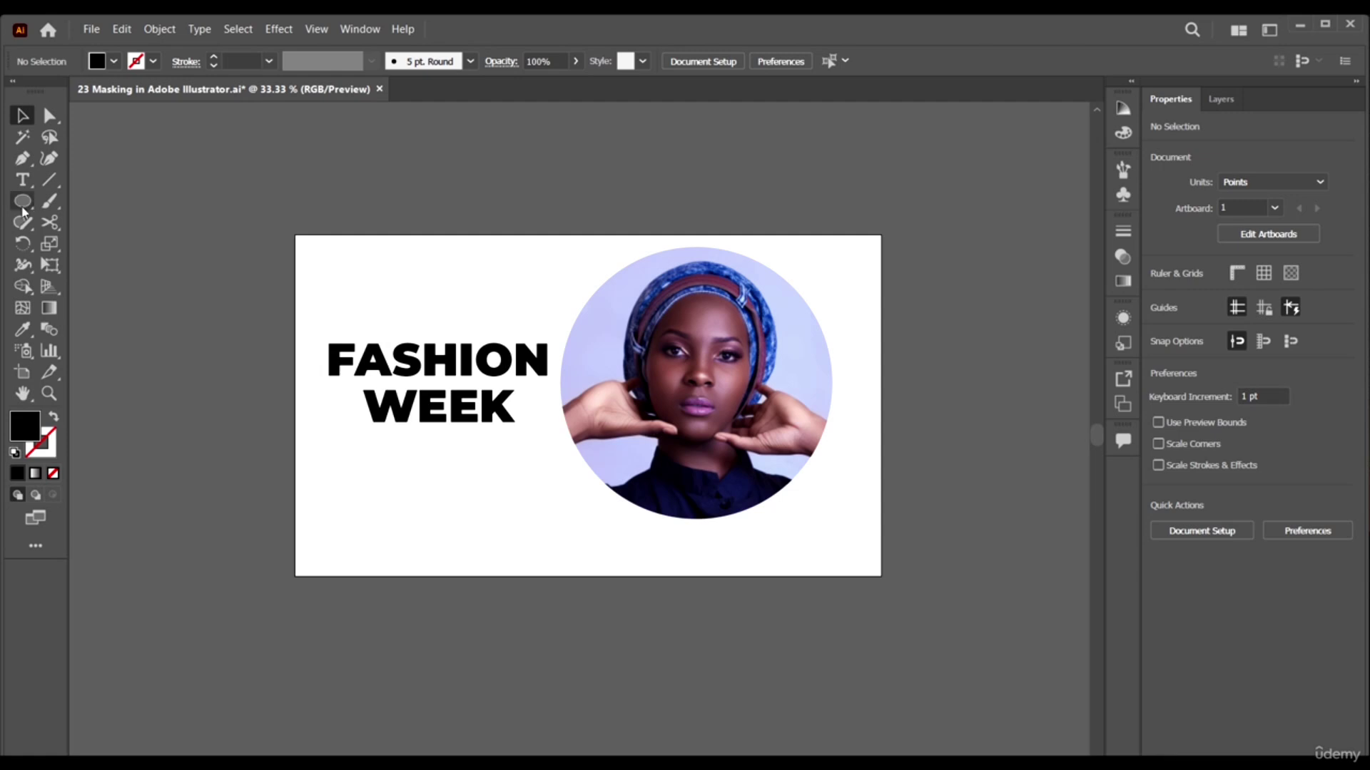
Draw a circle about 464 pt in diameter over the heading and make it a clipping mask for the text.
left_click(22, 202)
left_click_drag(301, 325, 519, 540)
key("v")
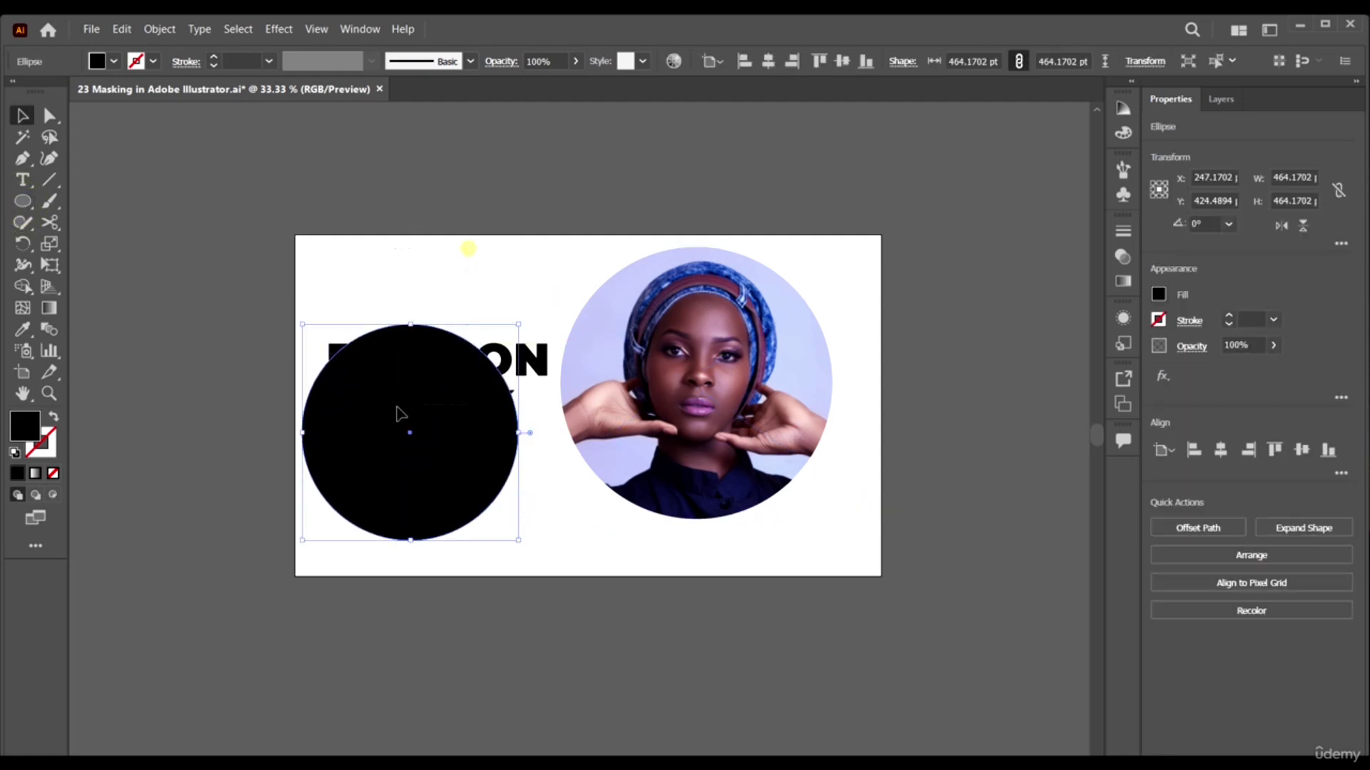
left_click(400, 376, "shift")
right_click(400, 368)
left_click(495, 503)
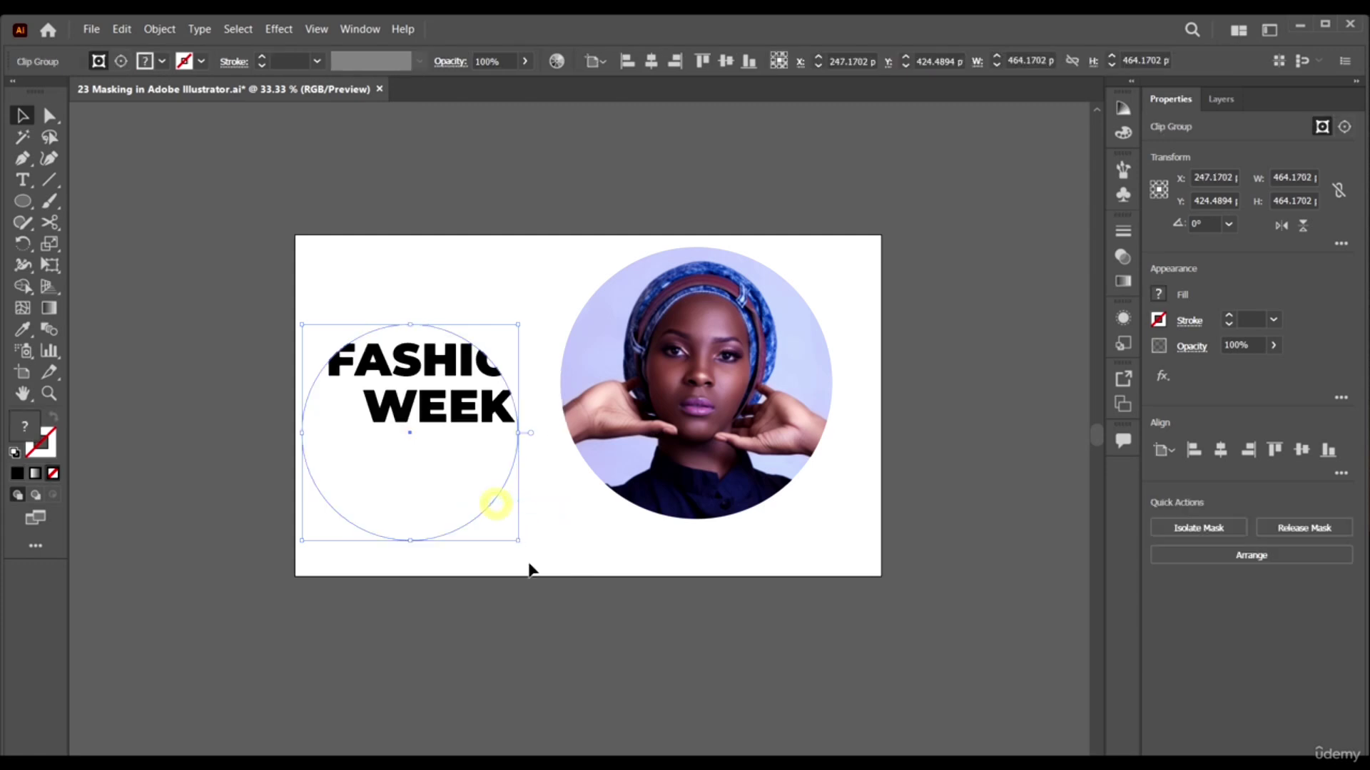
Undo and redo the heading's clipping mask to compare the full and clipped text.
key("ctrl+z")
key("ctrl+shift+z")
left_click(544, 603)
key("ctrl+z")
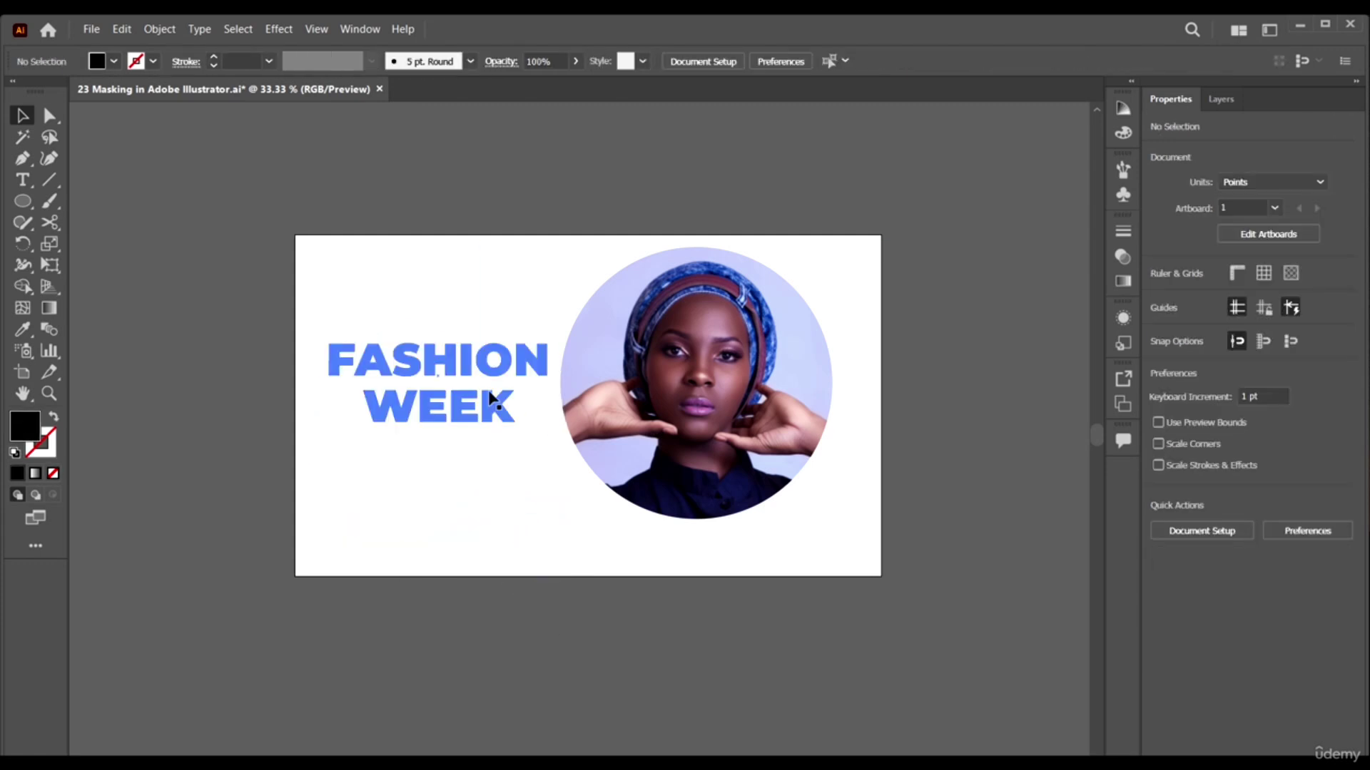
key("ctrl+shift+z")
left_click(580, 622)
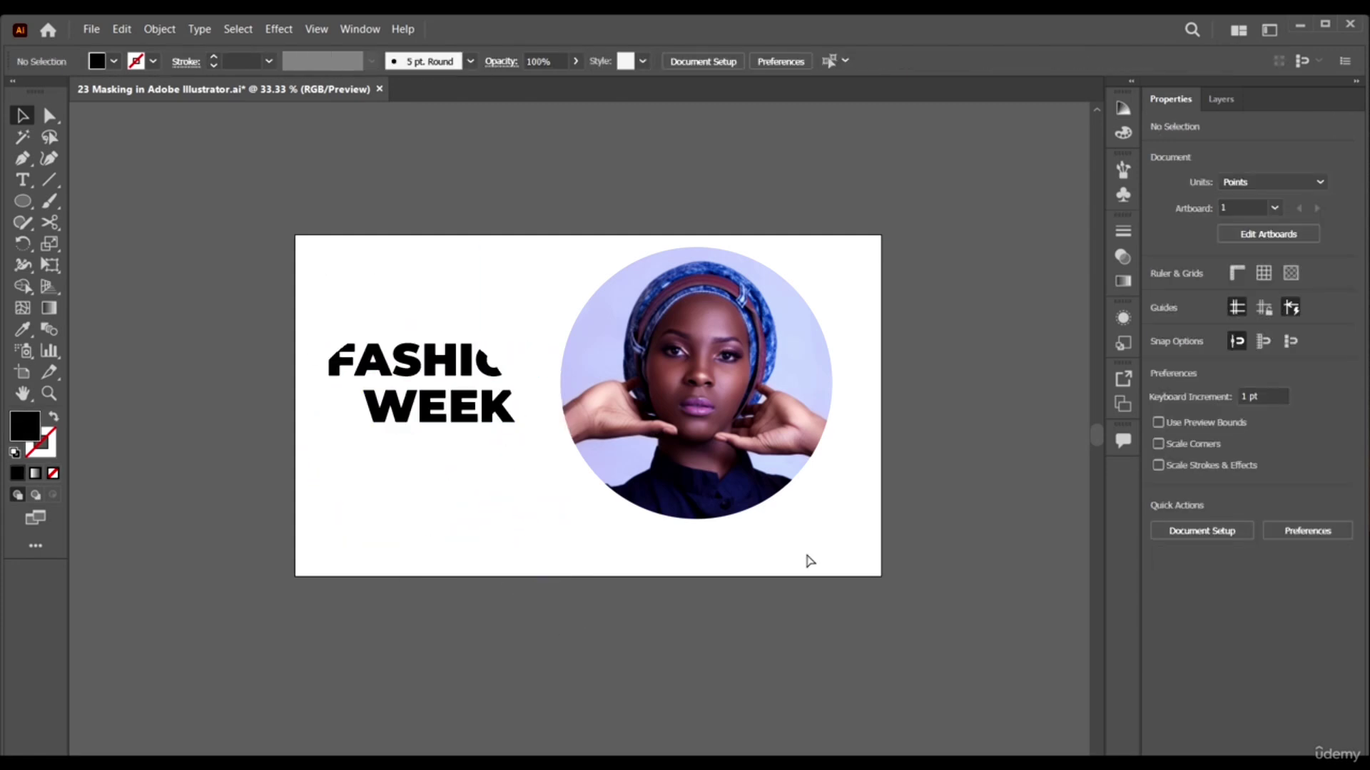
Isolate the portrait's clip group and reposition the photo inside its circular mask.
scroll(809, 561, "right", 1)
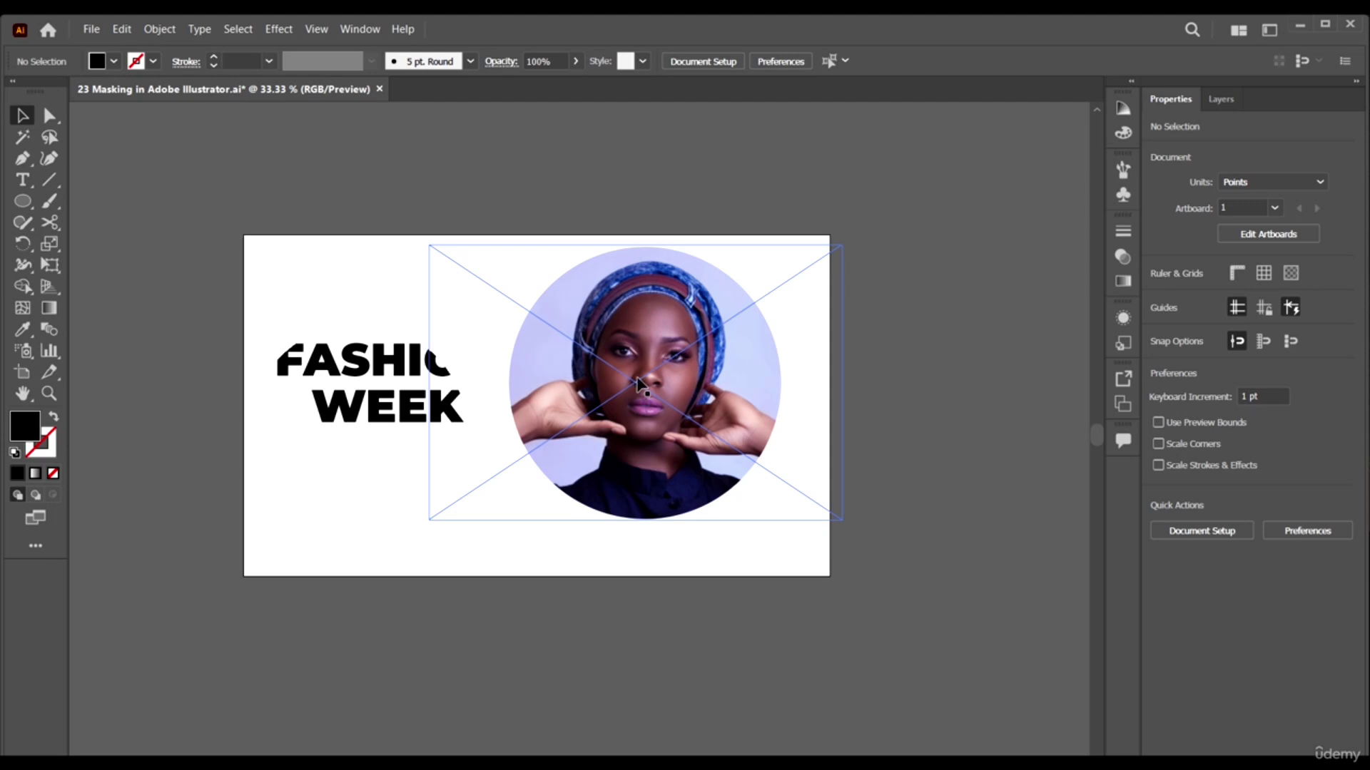
left_click(633, 332)
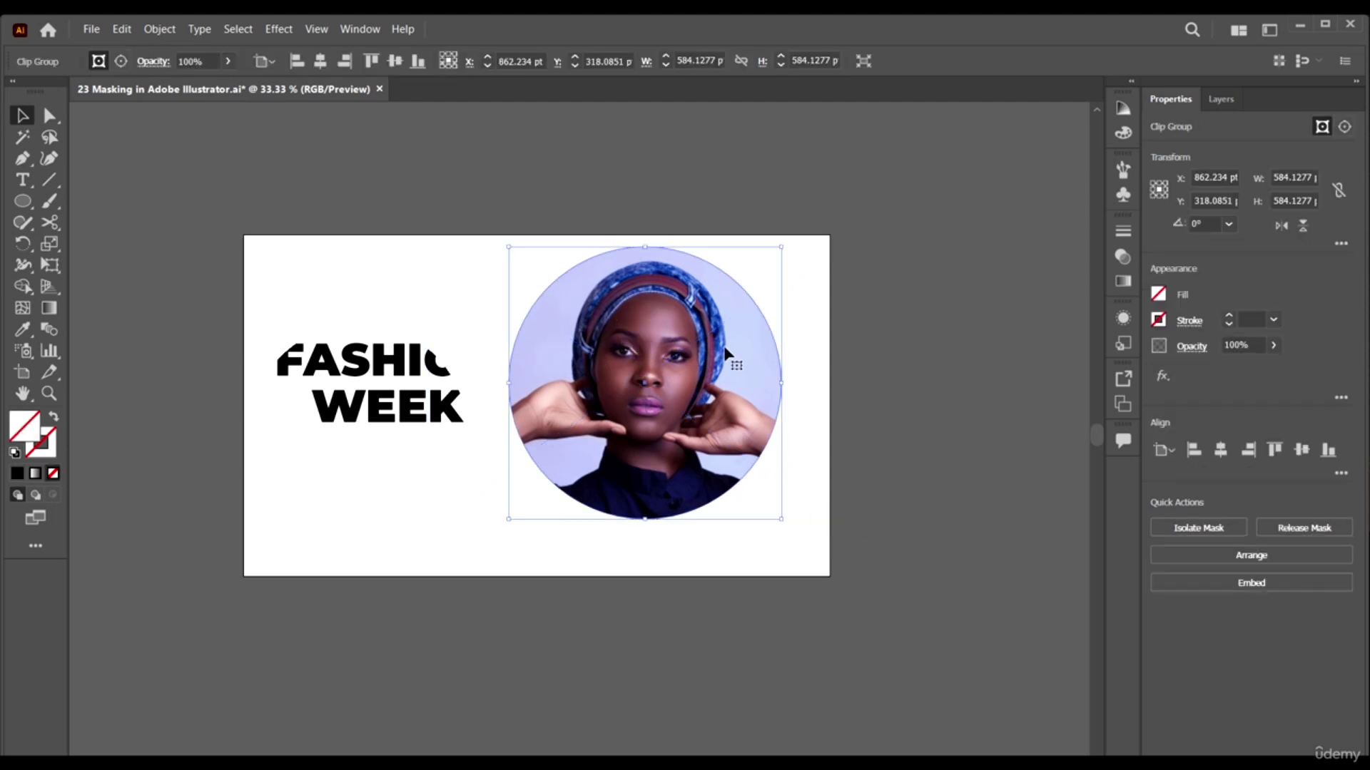
left_click(923, 368)
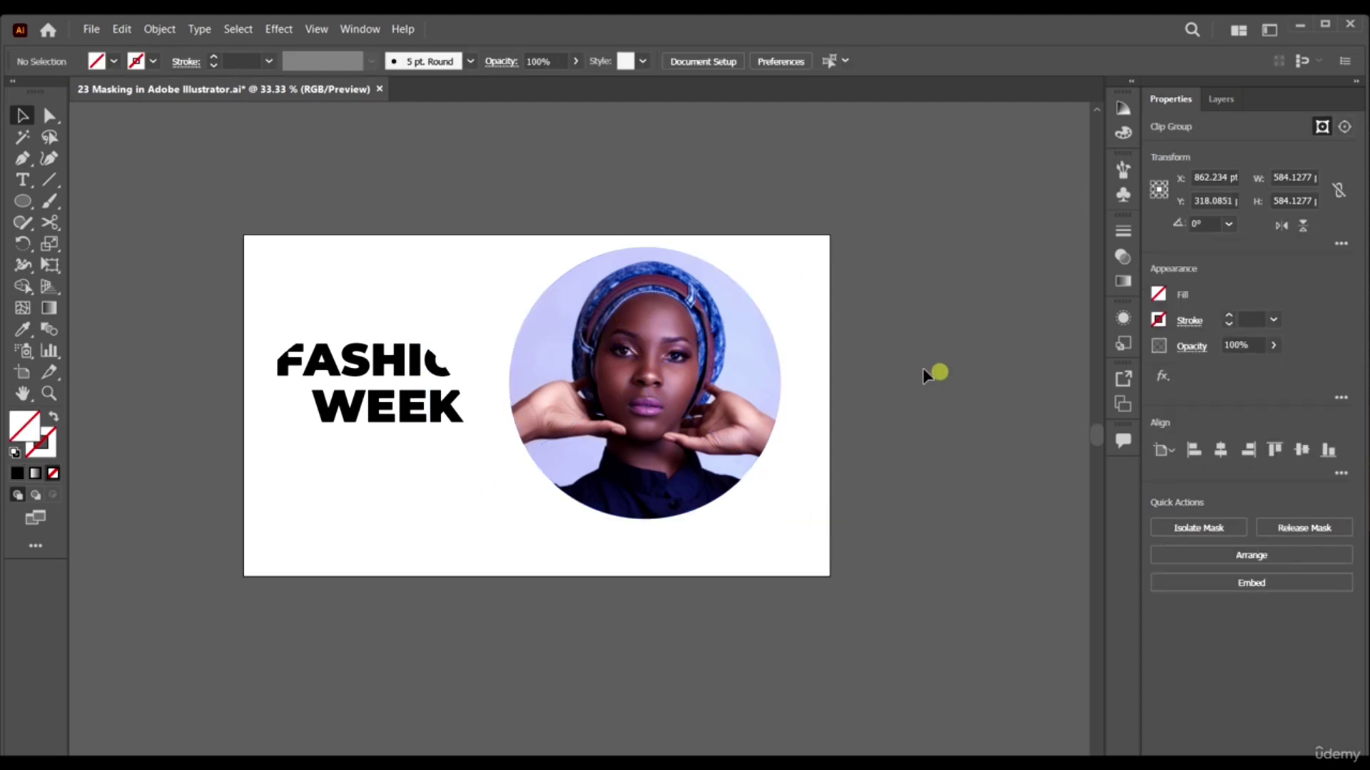
double_click(706, 369)
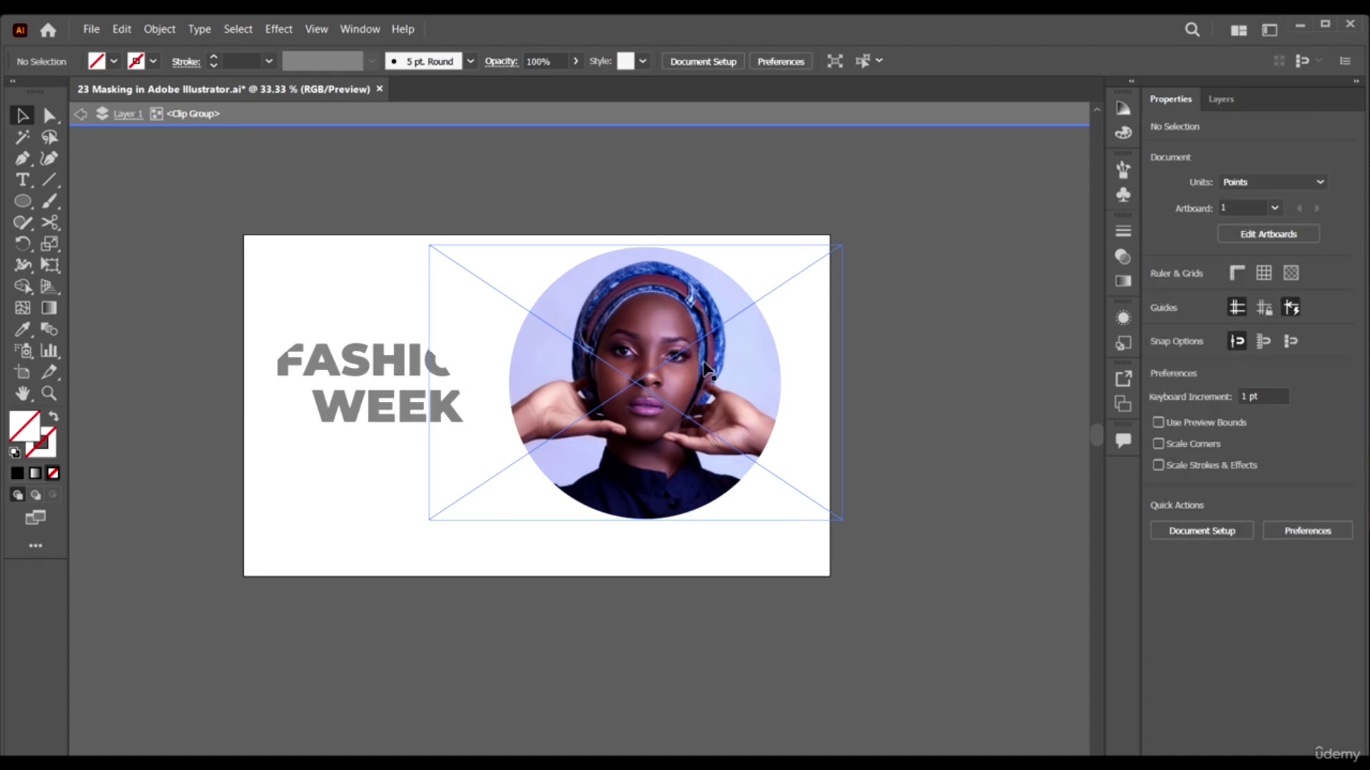
left_click(674, 354)
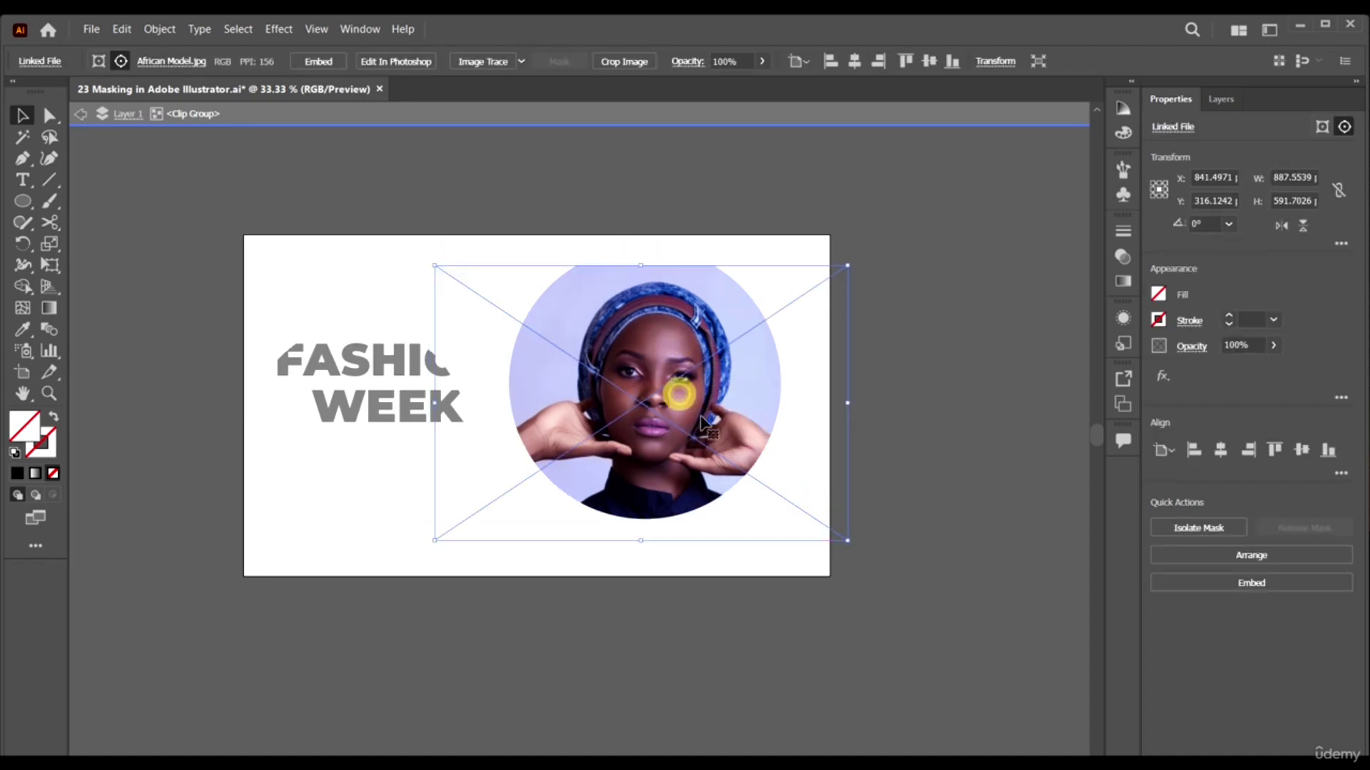
mouse_move(701, 419)
left_mouse_down()
mouse_move(709, 397)
mouse_move(713, 410)
left_mouse_up()
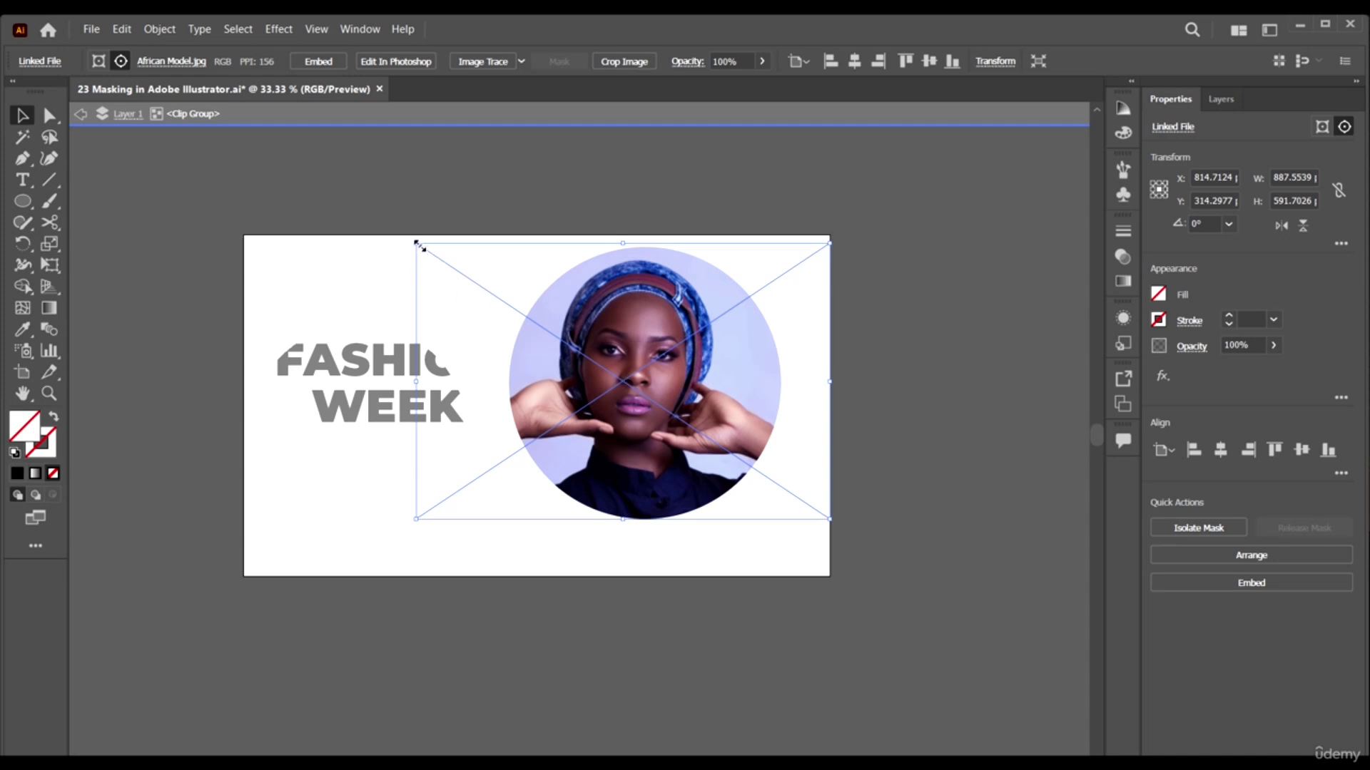
Scale the photo down inside the circular mask and shift it slightly upward.
left_click_drag(417, 244, 447, 248)
left_click_drag(621, 351, 622, 335)
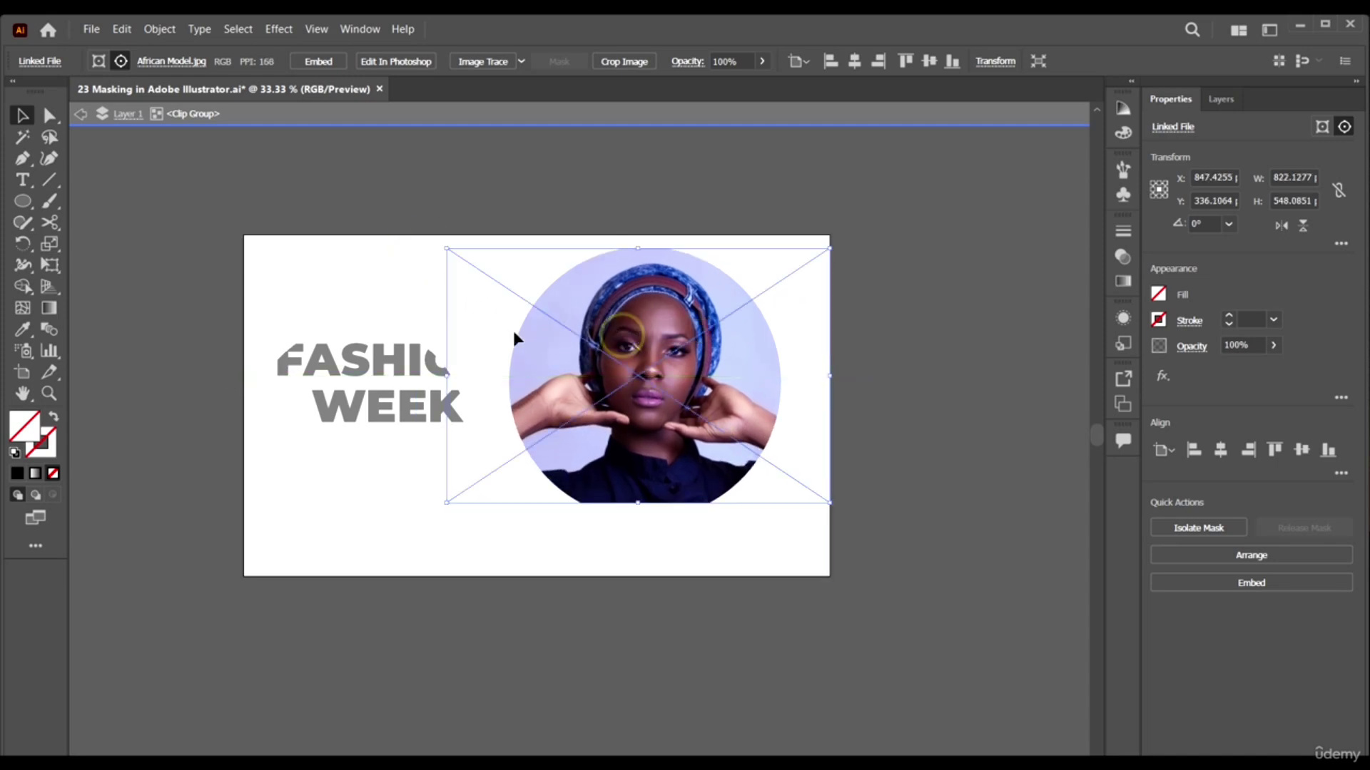
mouse_move(445, 504)
left_mouse_down()
mouse_move(421, 520)
mouse_move(436, 509)
left_mouse_up()
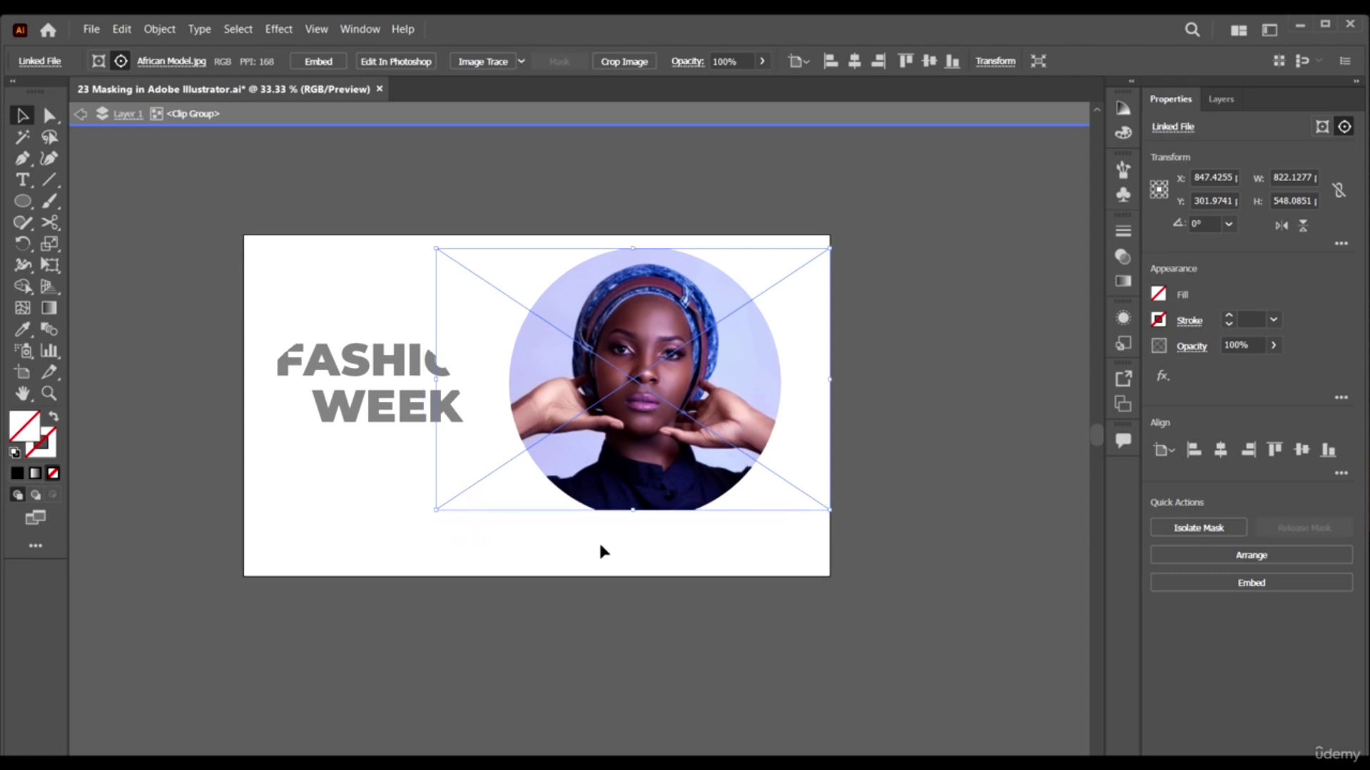
Rotate the photo about 13° clockwise inside the circular mask and enlarge it.
left_click_drag(833, 515, 814, 571)
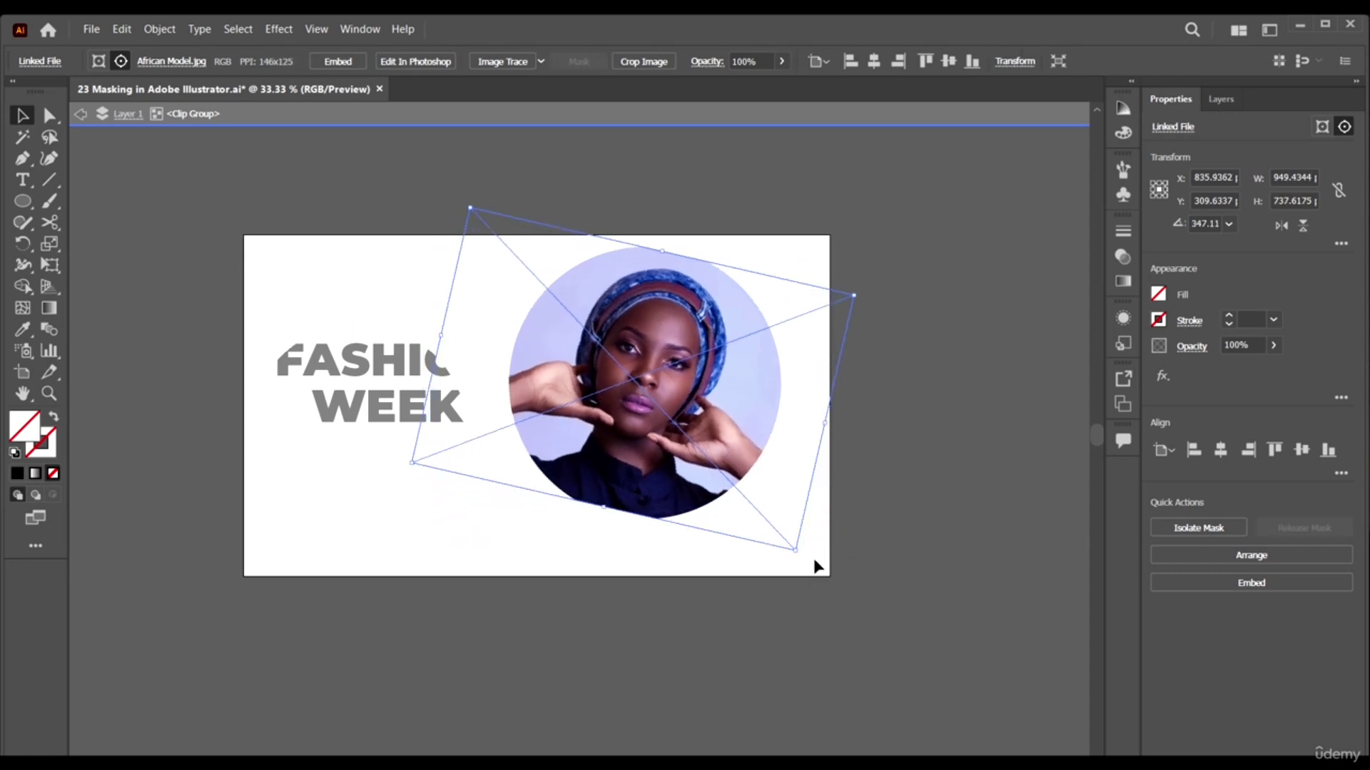
left_click(803, 545)
key("ctrl+z")
left_click_drag(855, 294, 902, 285)
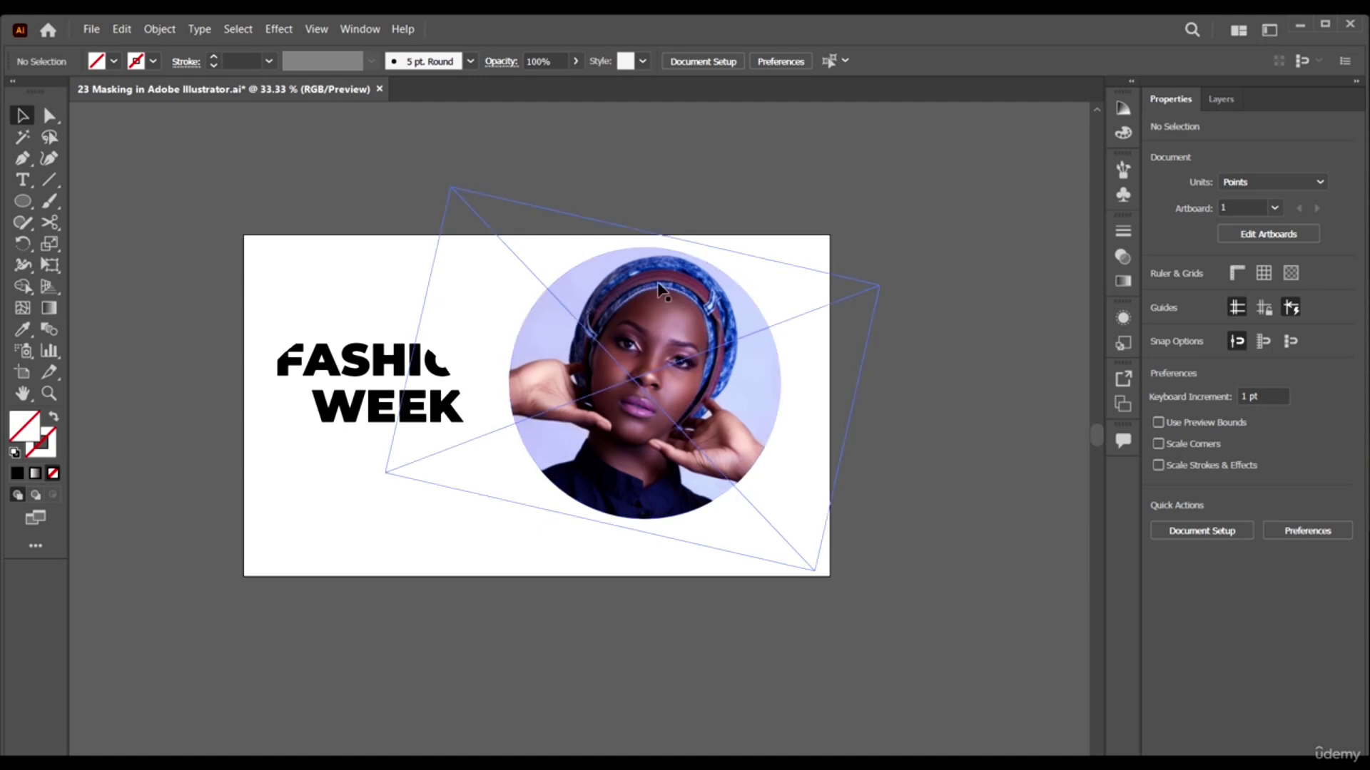
Release the portrait's clipping mask to expose the full photo and undo the release.
left_click(670, 355)
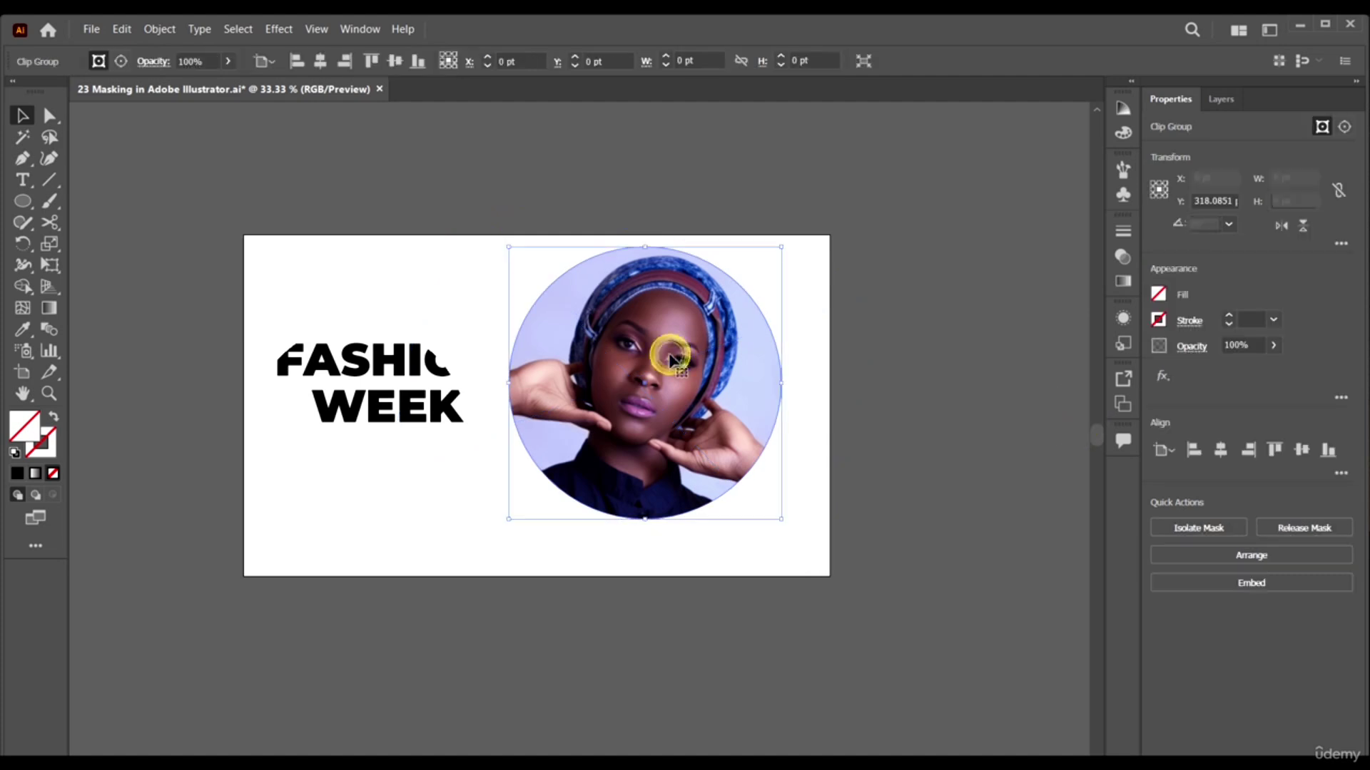
right_click(672, 360)
left_click(759, 488)
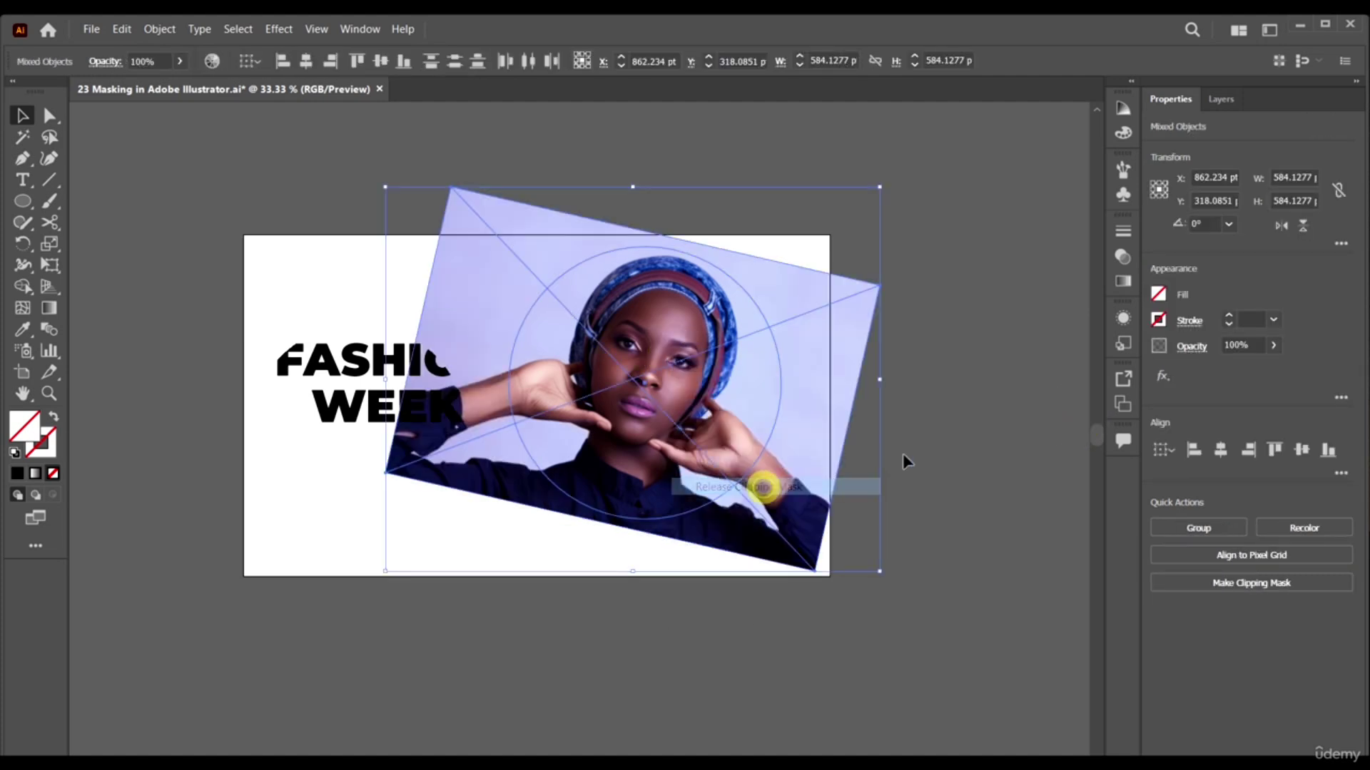
left_click(987, 385)
key("ctrl+z")
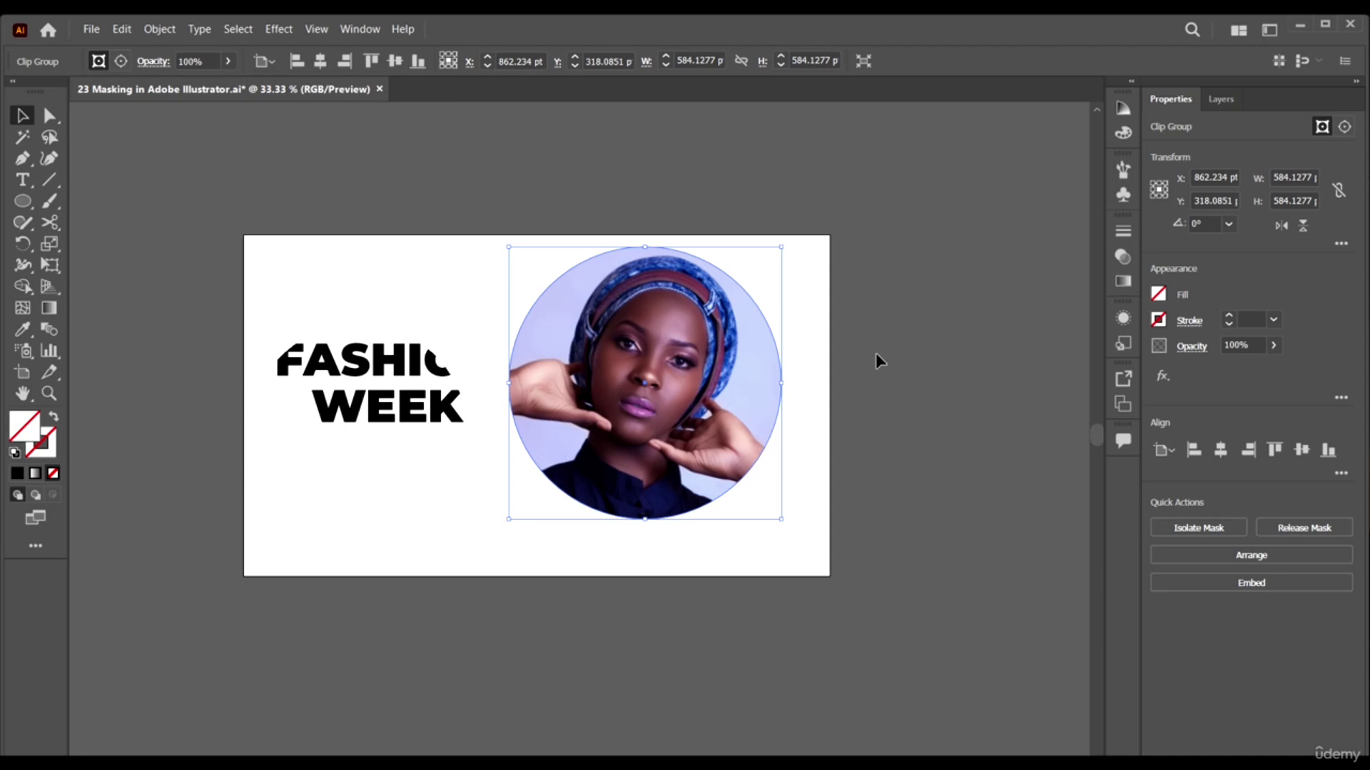
Undo the photo's rotation inside the circular mask.
key("ctrl+z")
left_click(806, 428)
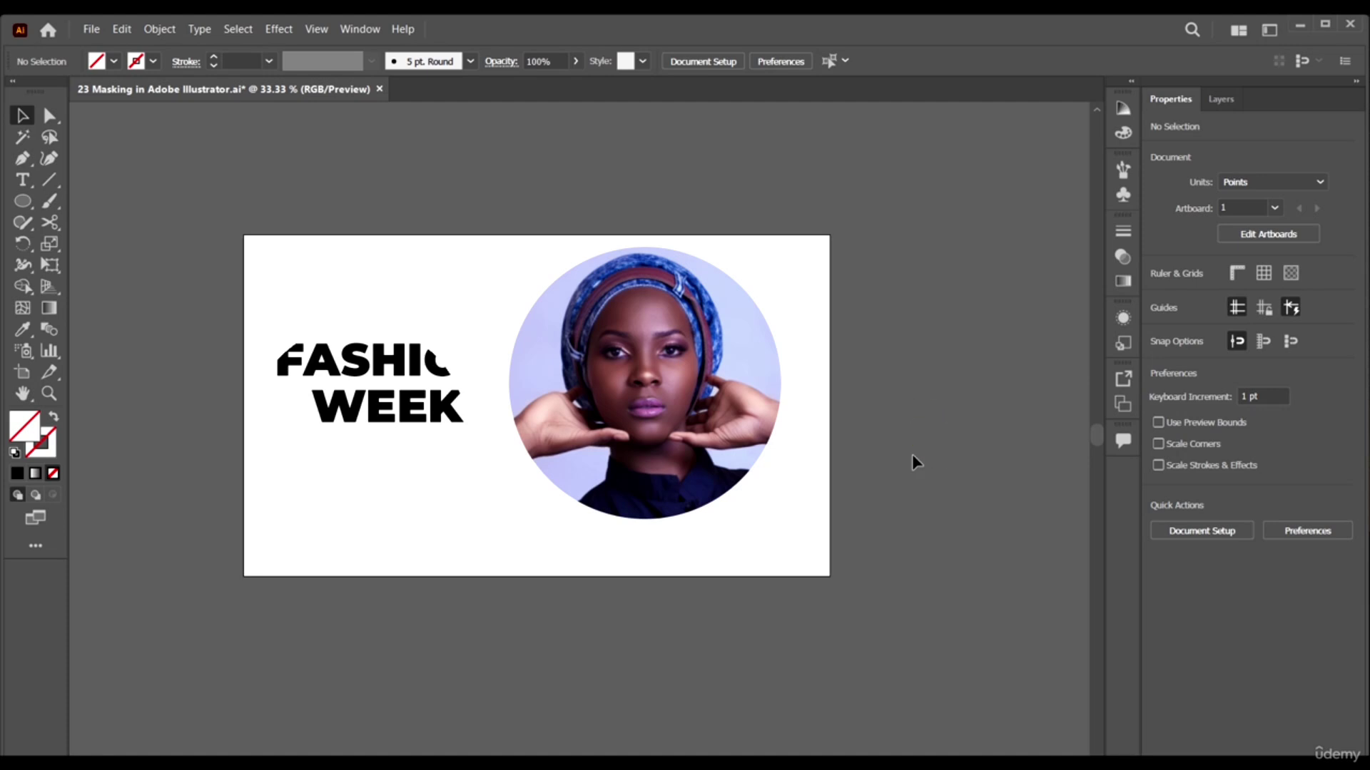
Place the Nature image beside the Fashion Week artboard at about 1173 × 733 pt, matching the artboard's height.
left_click(98, 31)
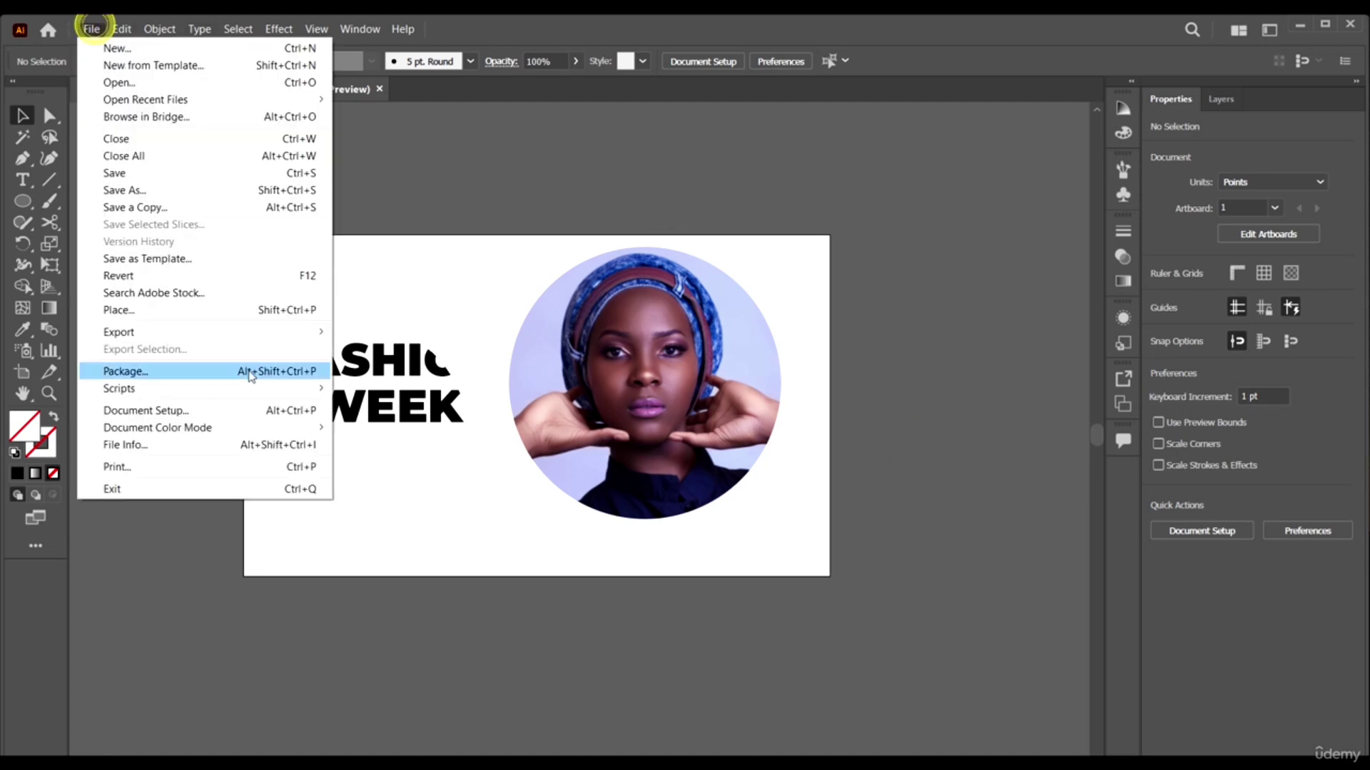
left_click(204, 311)
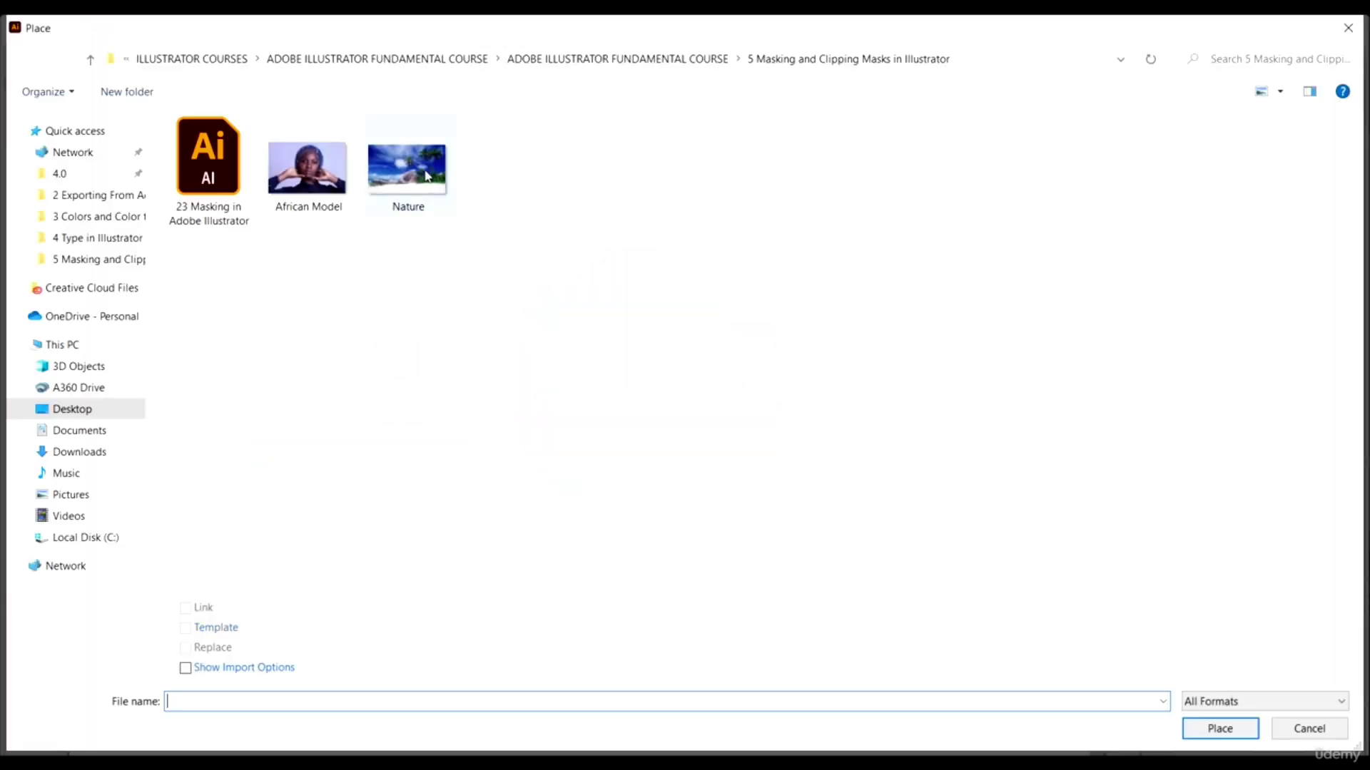
left_click(406, 167)
left_click(1218, 731)
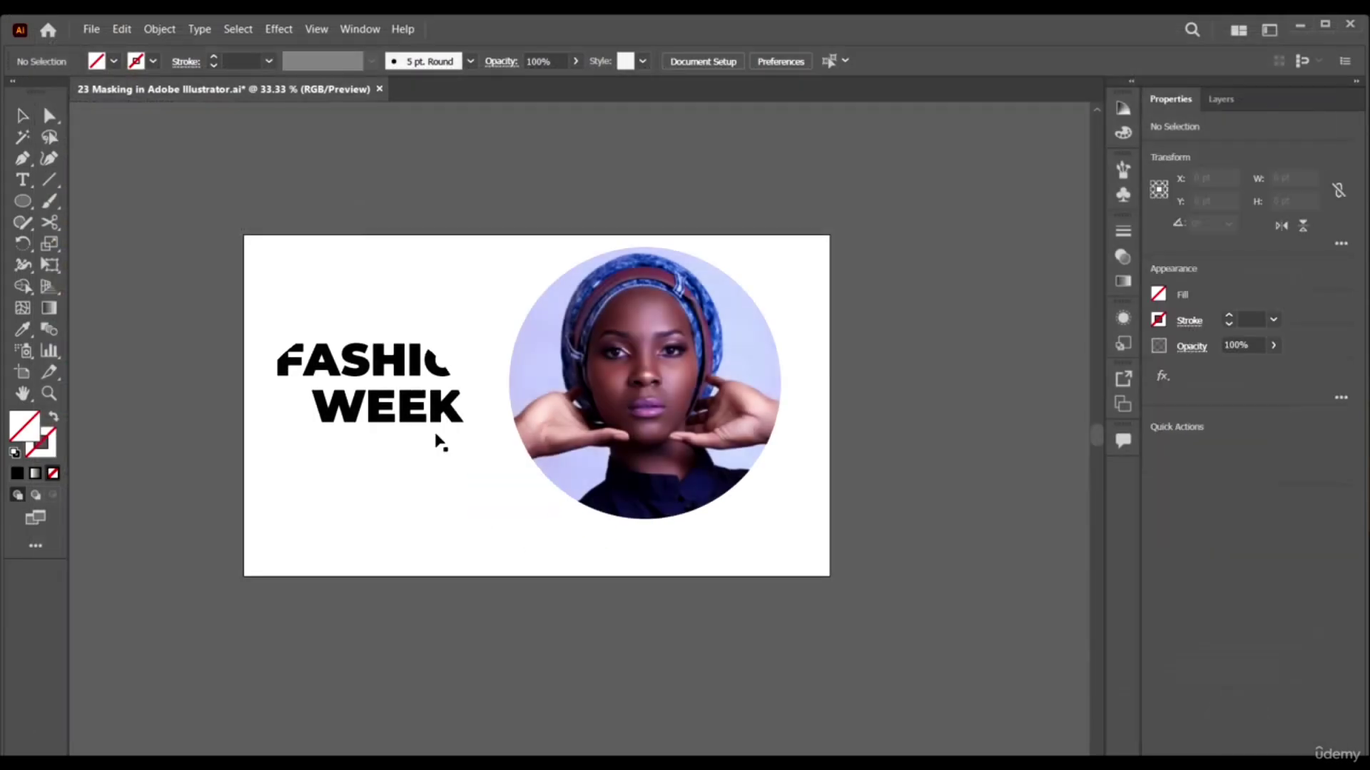
scroll(437, 443, "right", 5)
scroll(394, 318, "down", 1)
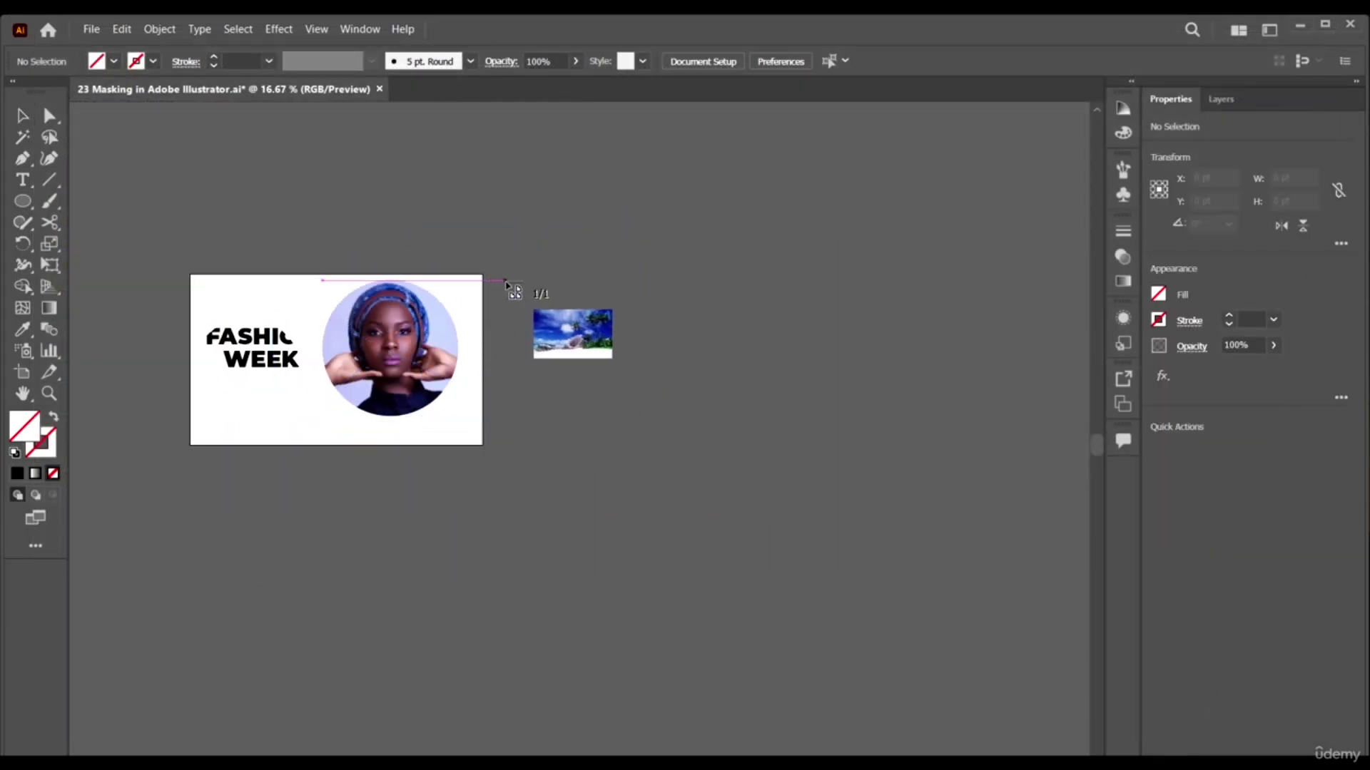
left_click_drag(515, 277, 905, 459)
left_click(654, 563)
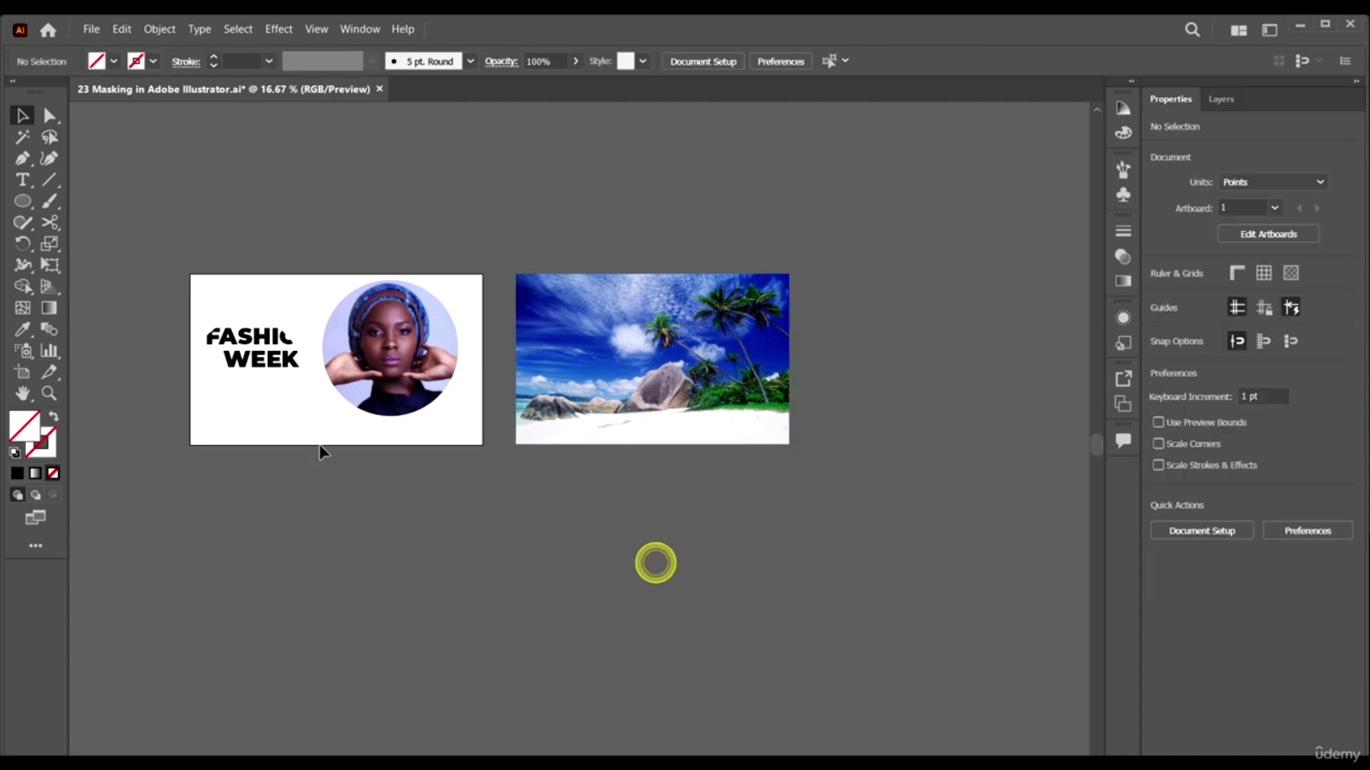
Release the clipping mask on the FASHION WEEK heading.
left_click(273, 341)
right_click(265, 331)
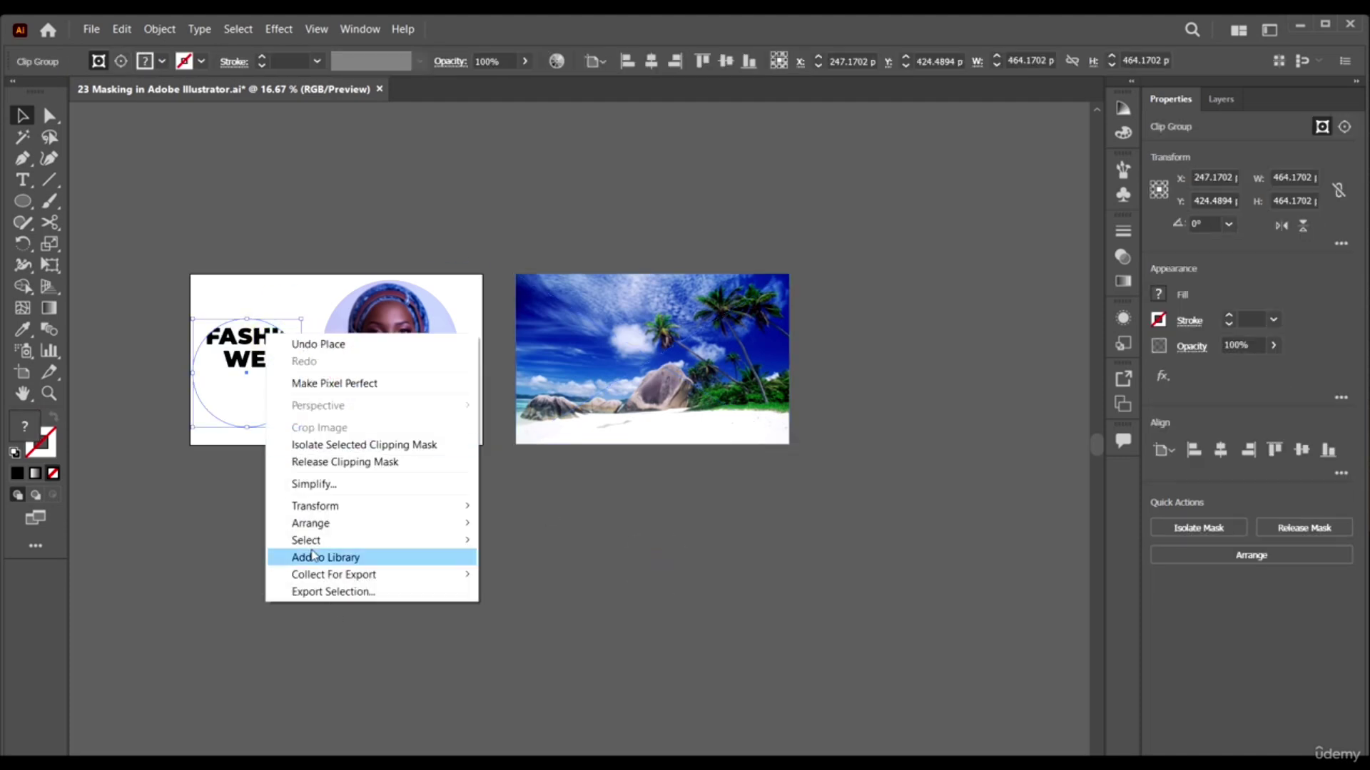
left_click(349, 462)
left_click(392, 541)
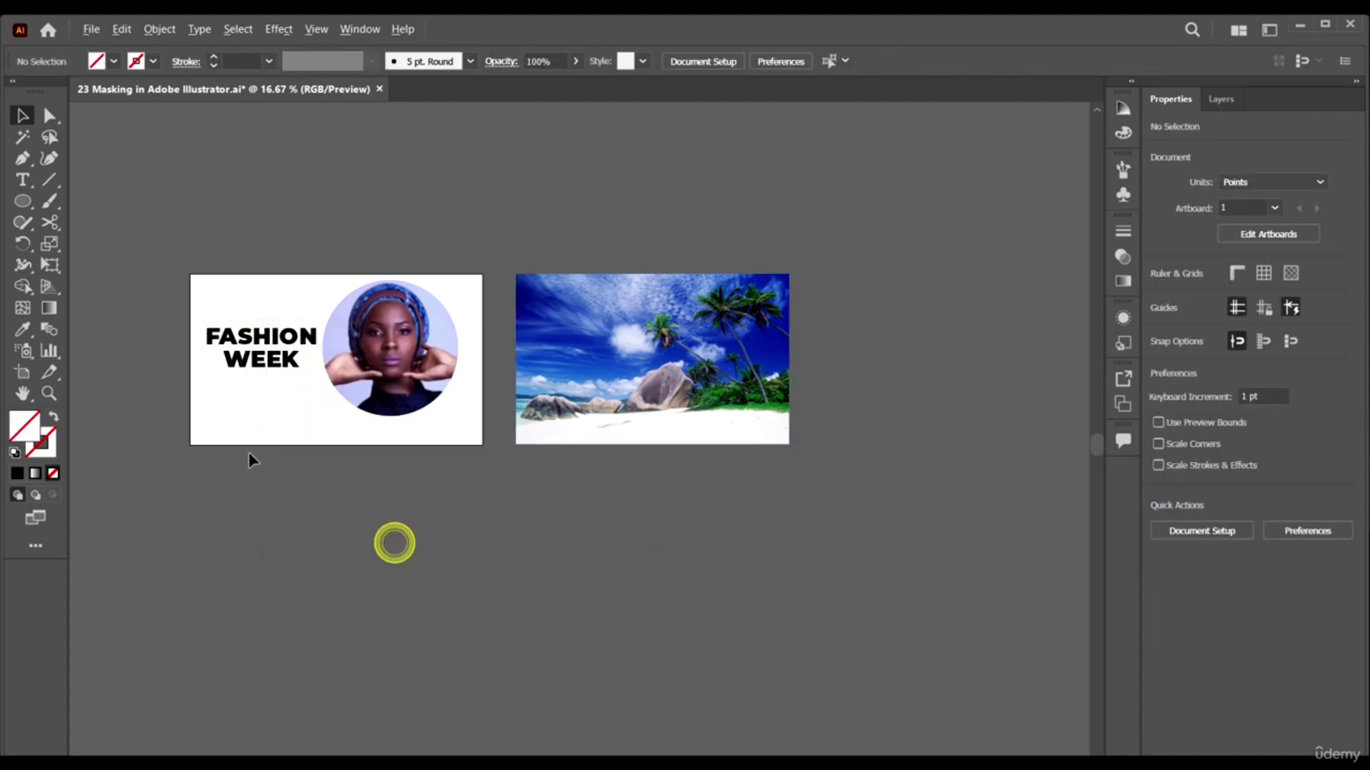
Duplicate the FASHION WEEK heading over the Nature image, leaving the original on its artboard.
scroll(250, 453, "up", 1)
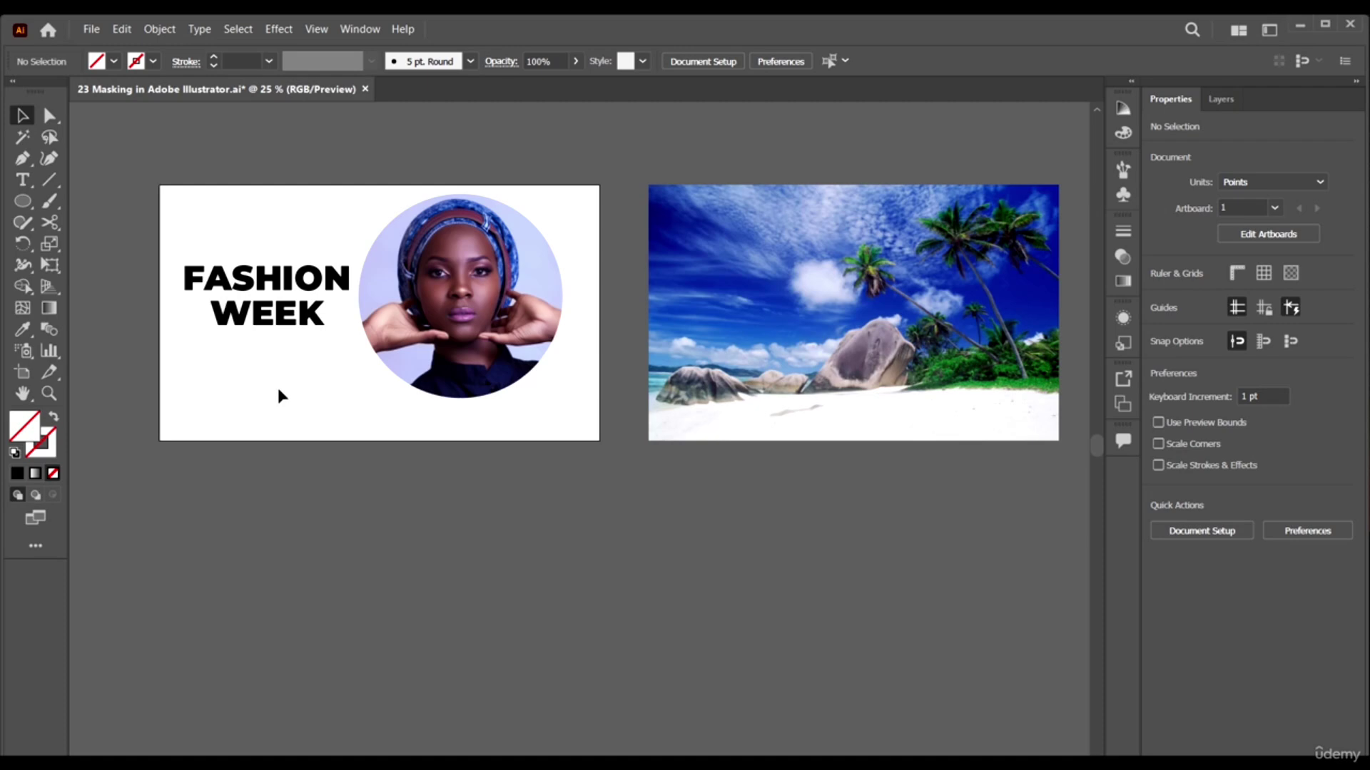
left_click(276, 413)
left_click(528, 398)
left_click_drag(562, 356, 458, 395)
left_click(201, 327)
left_click_drag(202, 327, 754, 358)
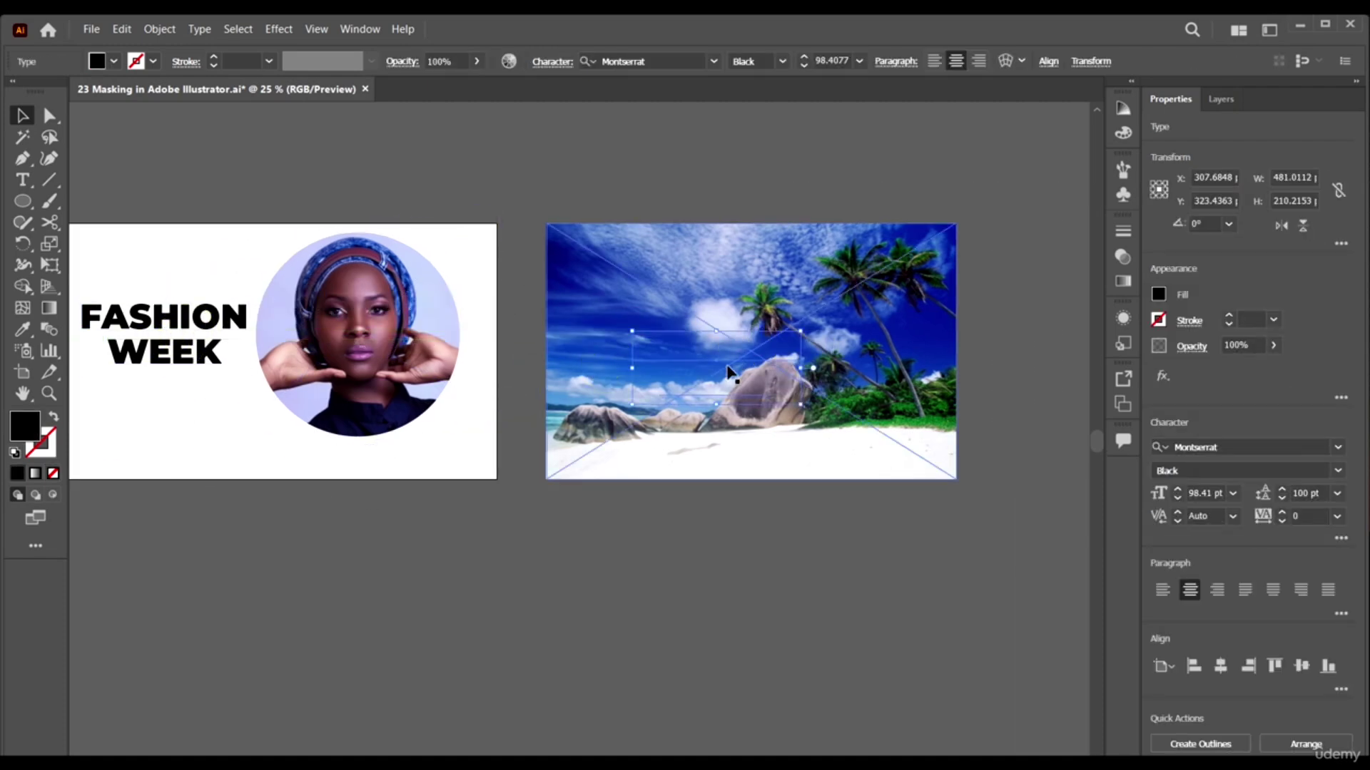
Send the Nature image to the back, behind the copied heading.
left_click(813, 290)
right_click(855, 354)
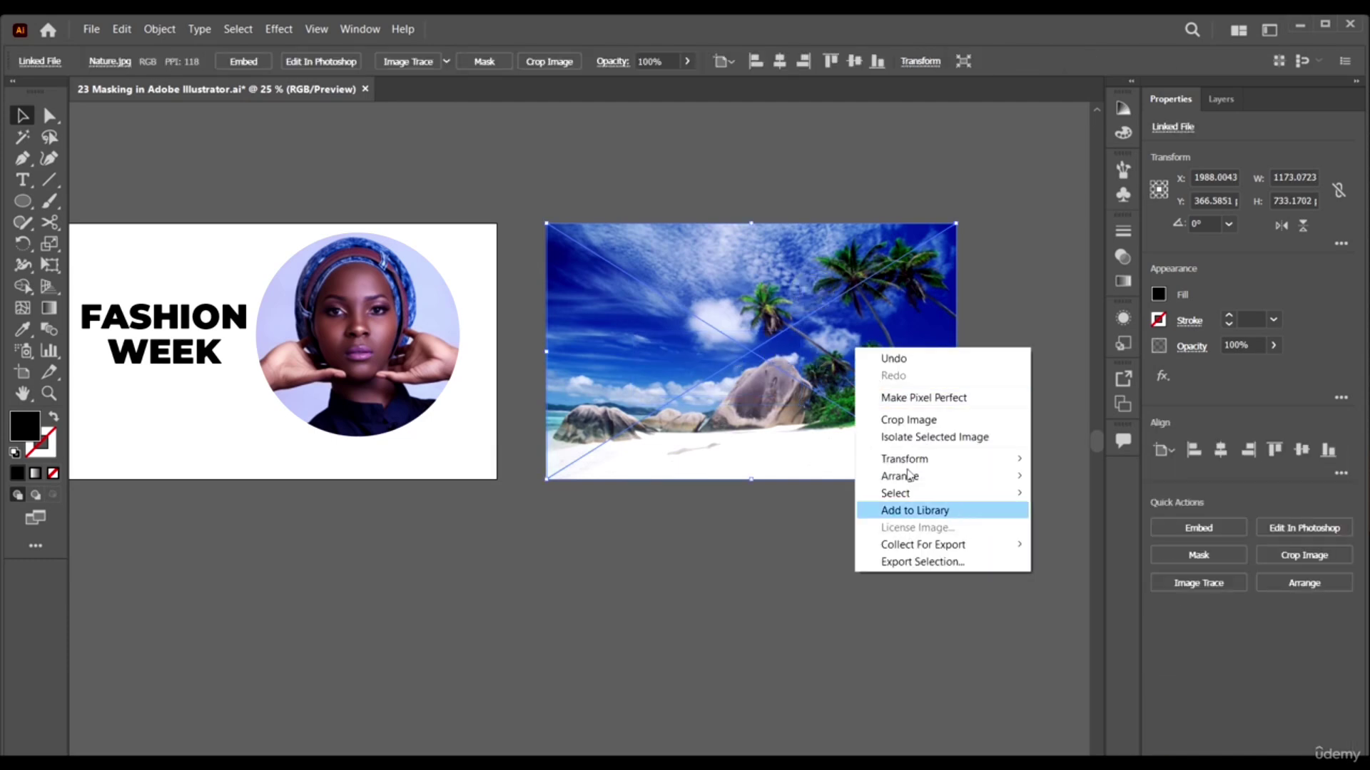
mouse_move(920, 475)
left_click(1115, 529)
scroll(785, 428, "right", 4)
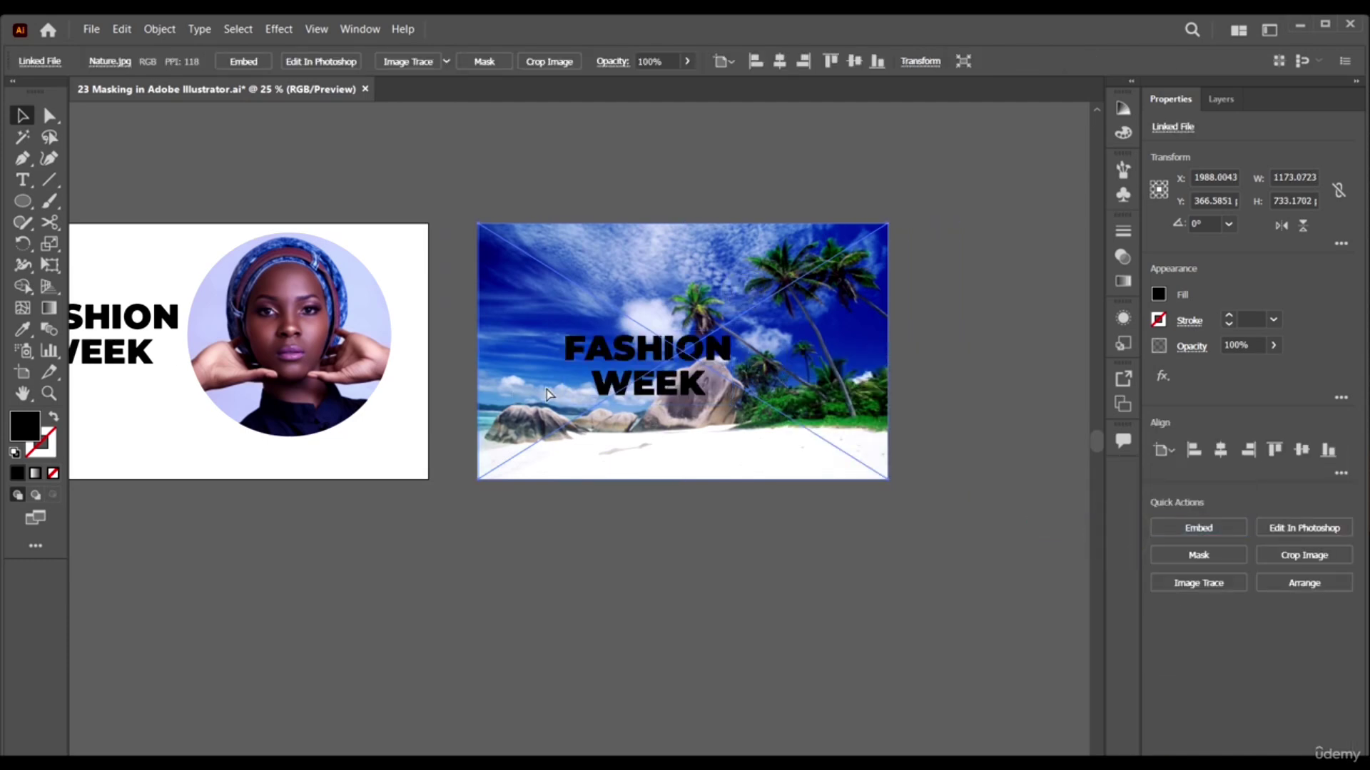
Move the copied heading to the upper-left area of the Nature image.
left_click_drag(663, 385, 695, 353)
scroll(695, 353, "right", 3)
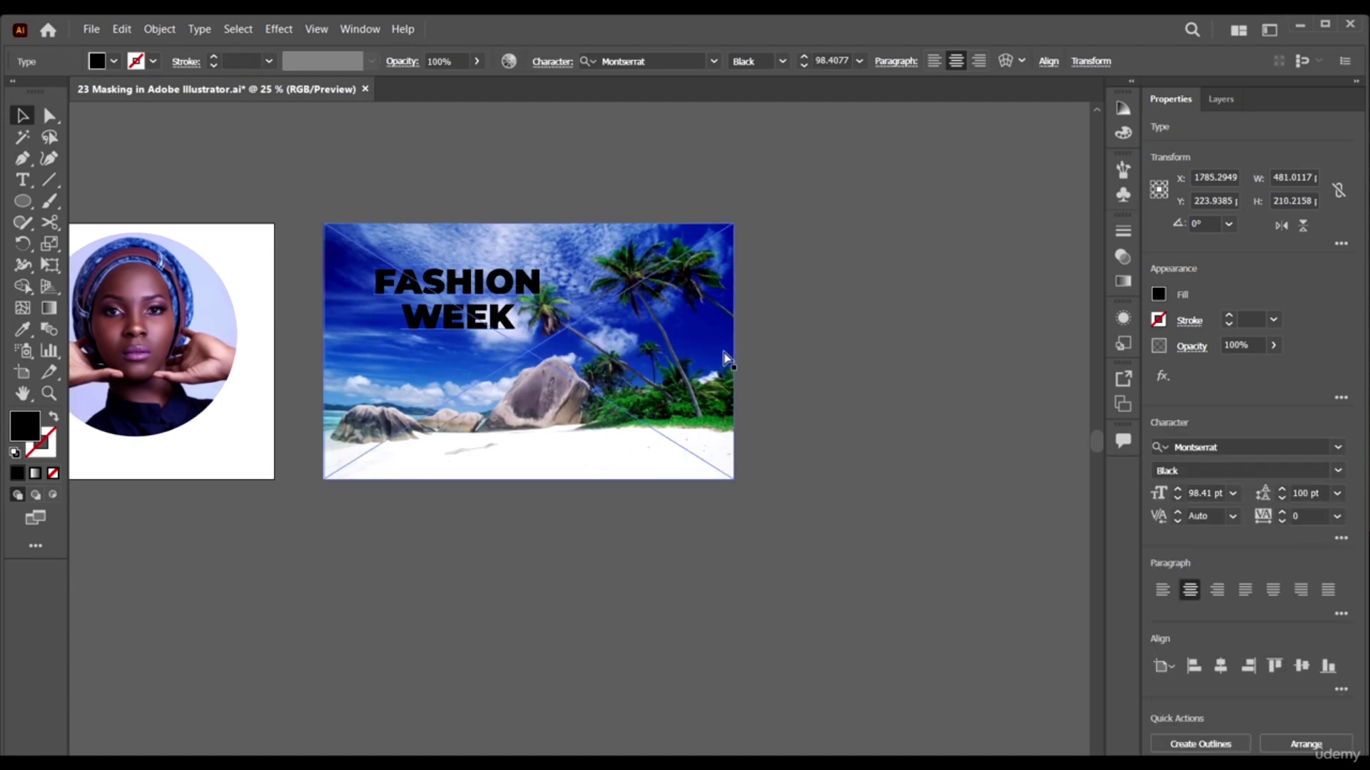
left_click(826, 467)
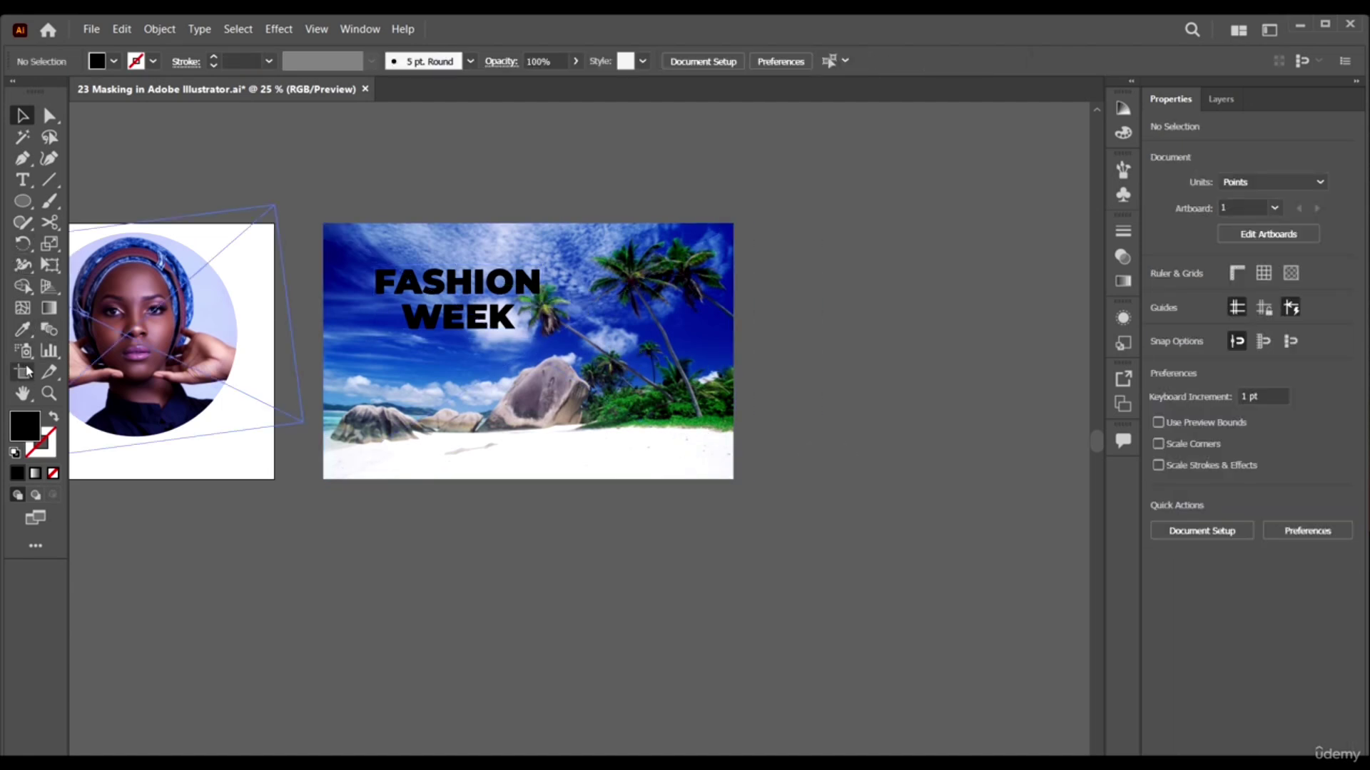
Create a second artboard fitted to the bounds of the Nature image.
left_click(25, 373)
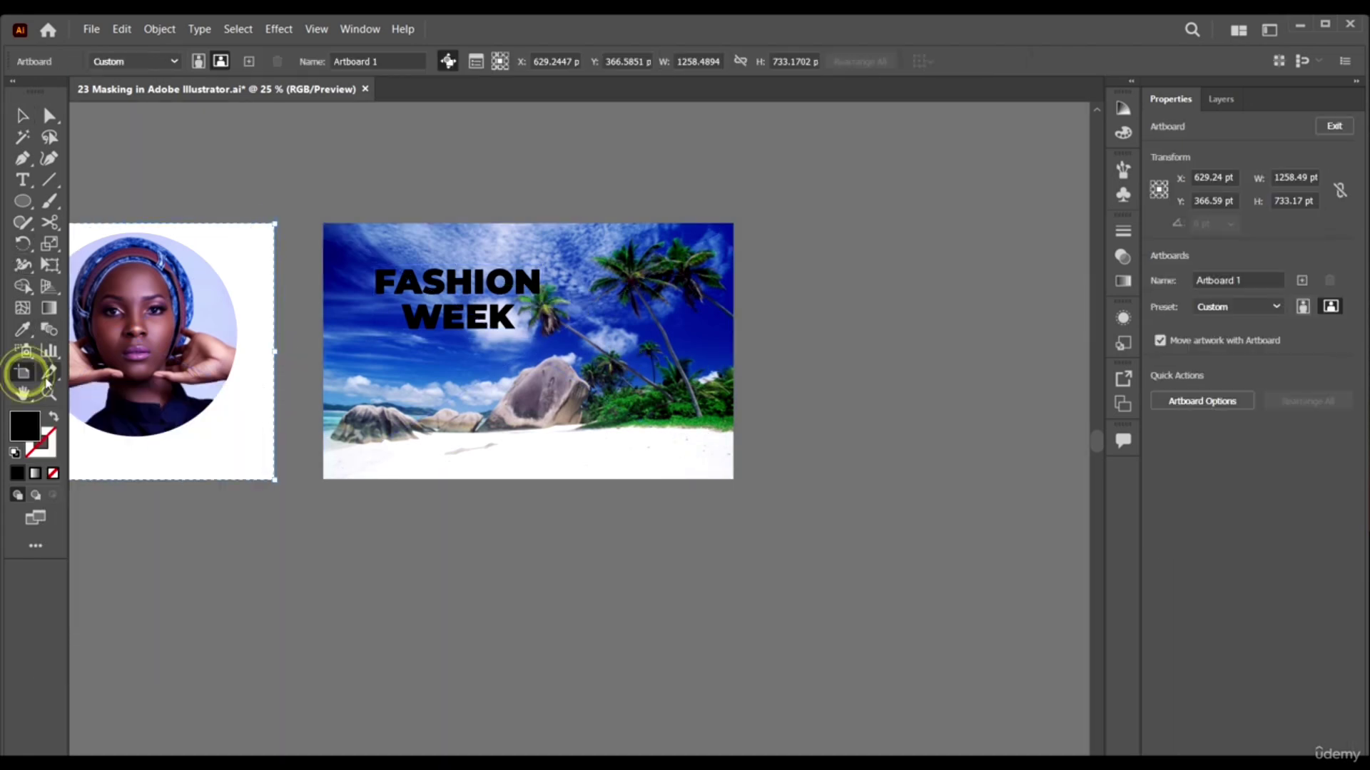
left_click(327, 225)
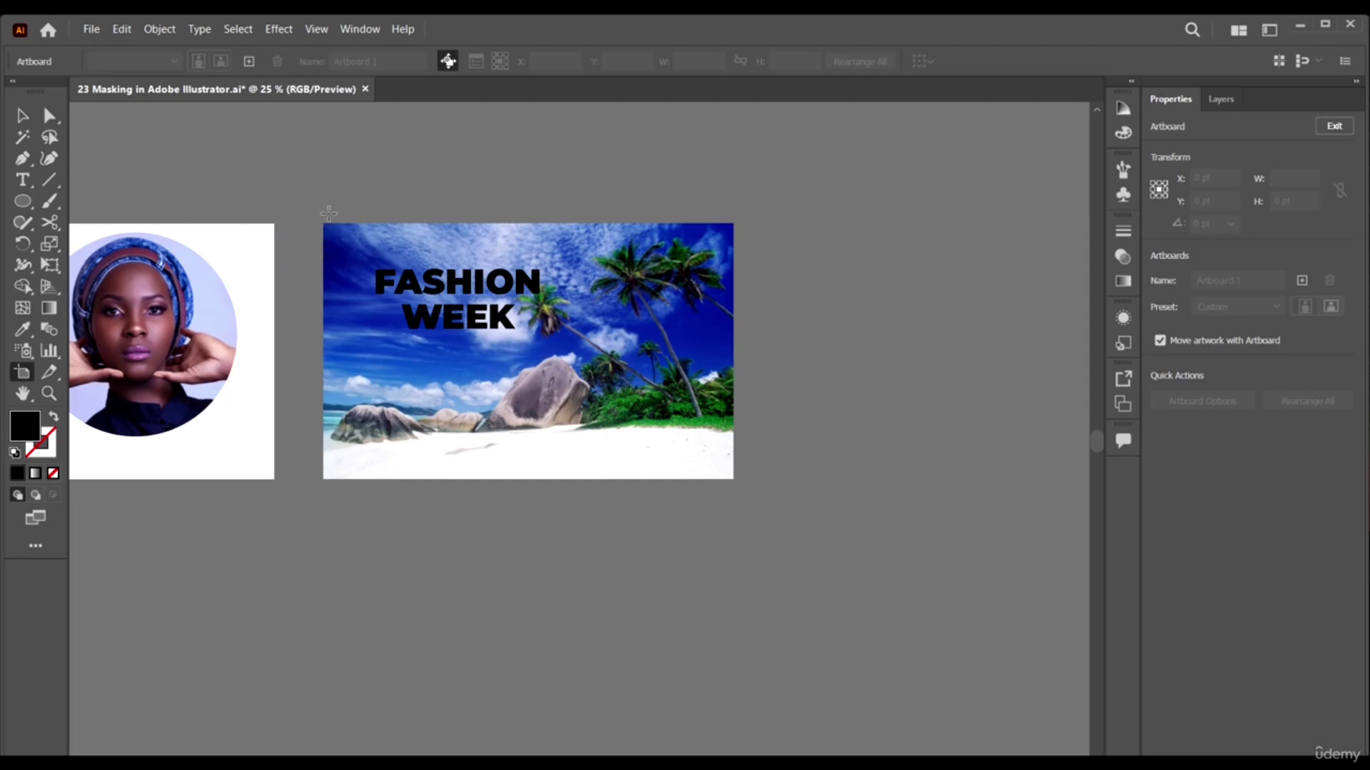
left_click(325, 224)
left_click(21, 115)
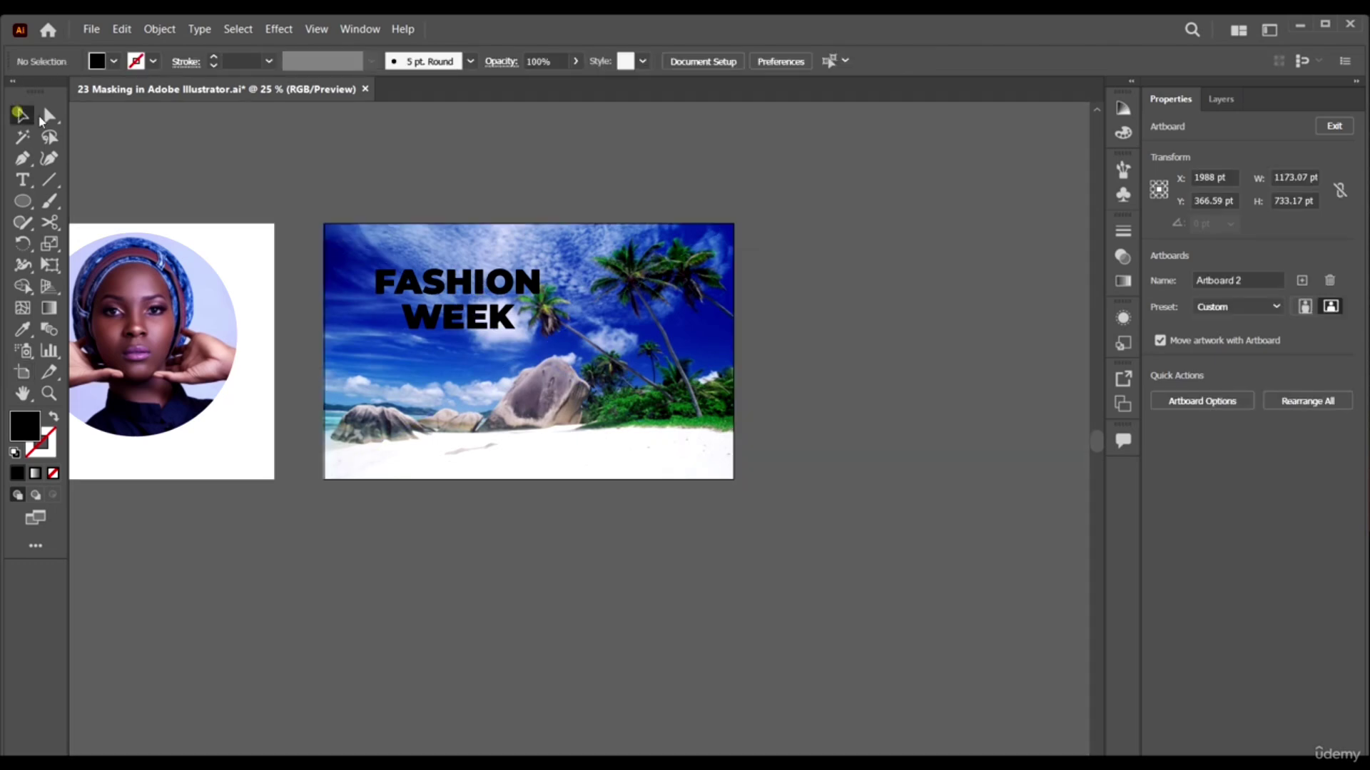
Replace the copied heading's text with NATURE and enlarge it to about 1014 pt wide across the image.
left_click(499, 299)
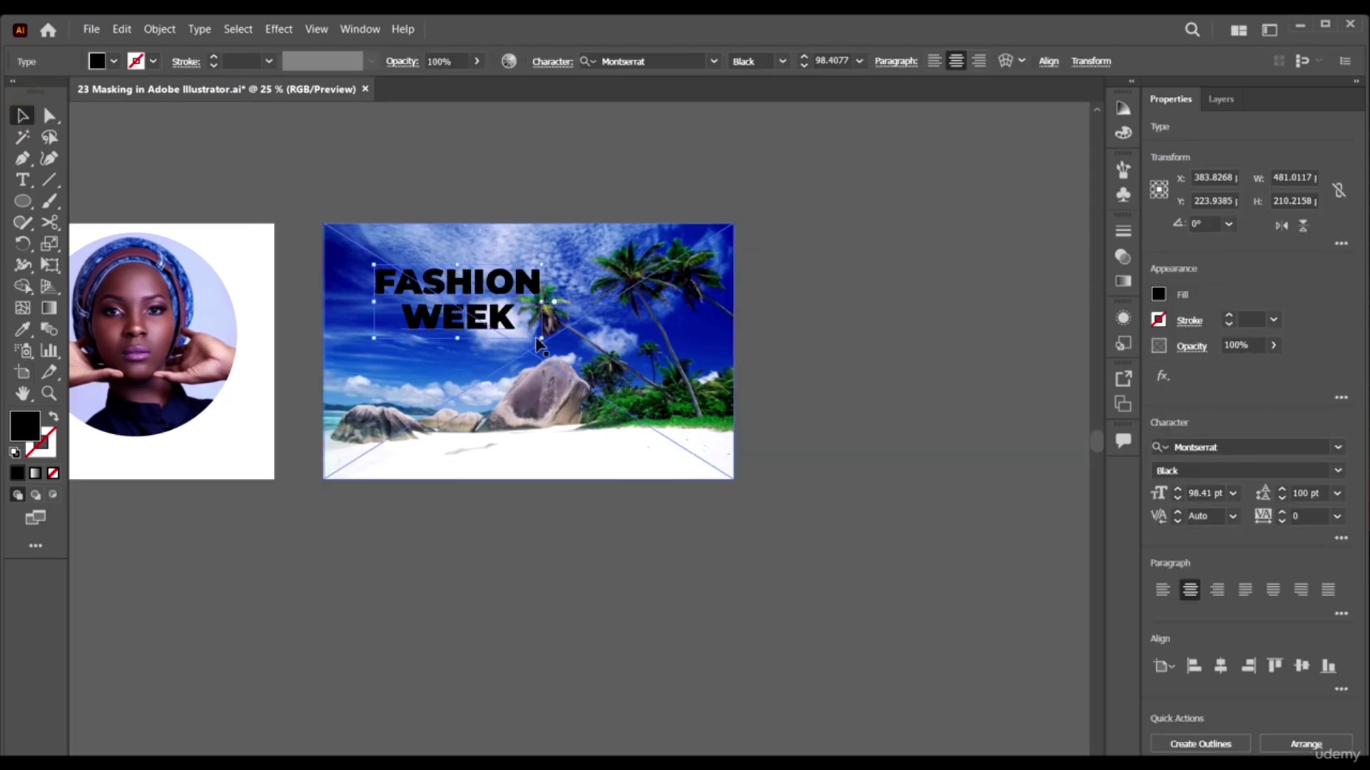
left_click_drag(541, 341, 695, 400)
double_click(511, 291)
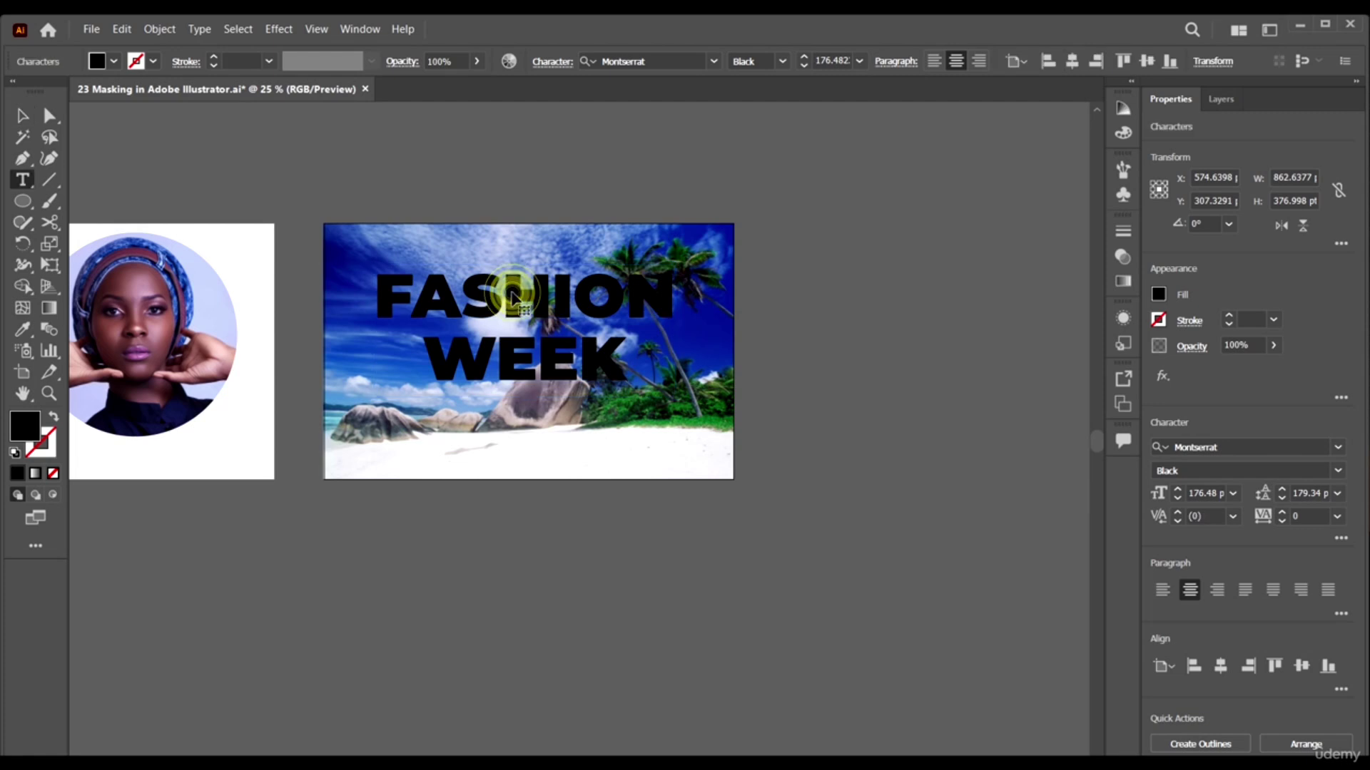
key("ctrl+a")
type("NATURE")
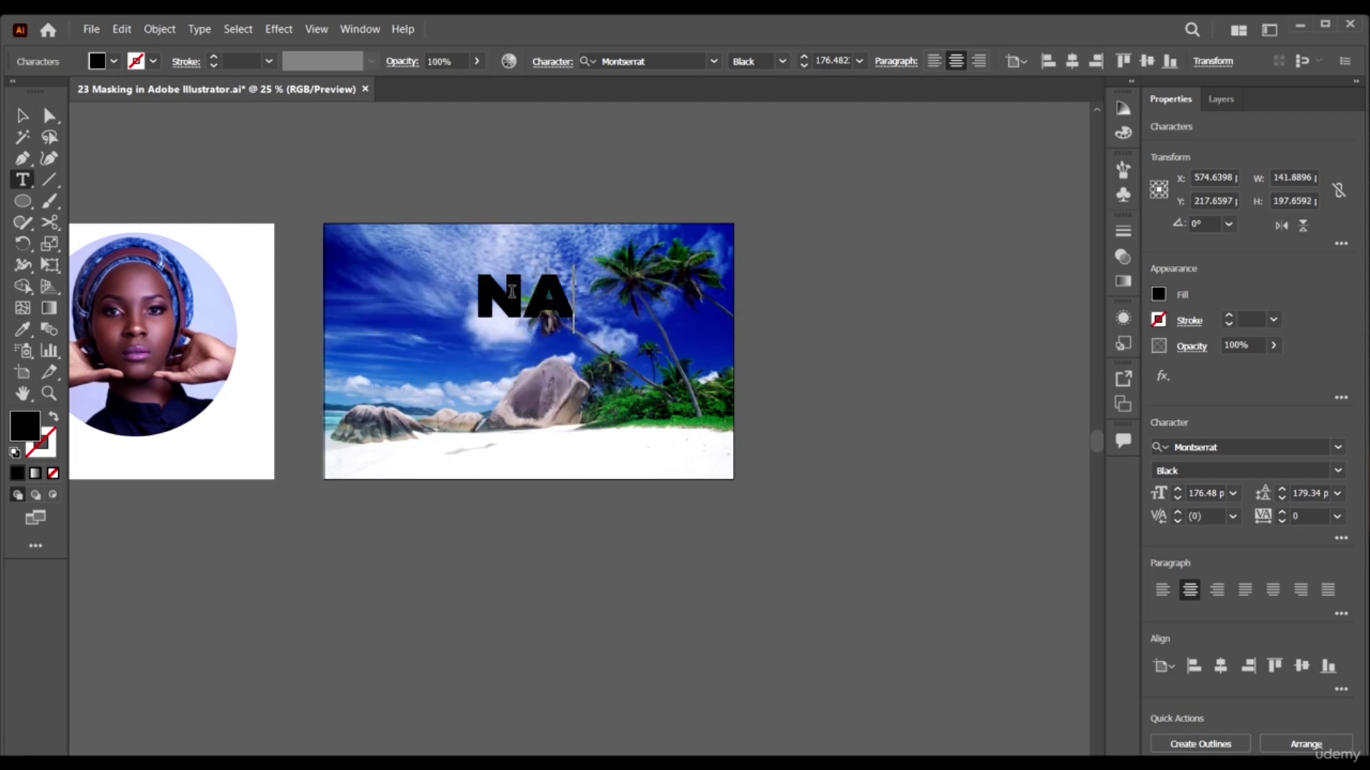
left_click(22, 112)
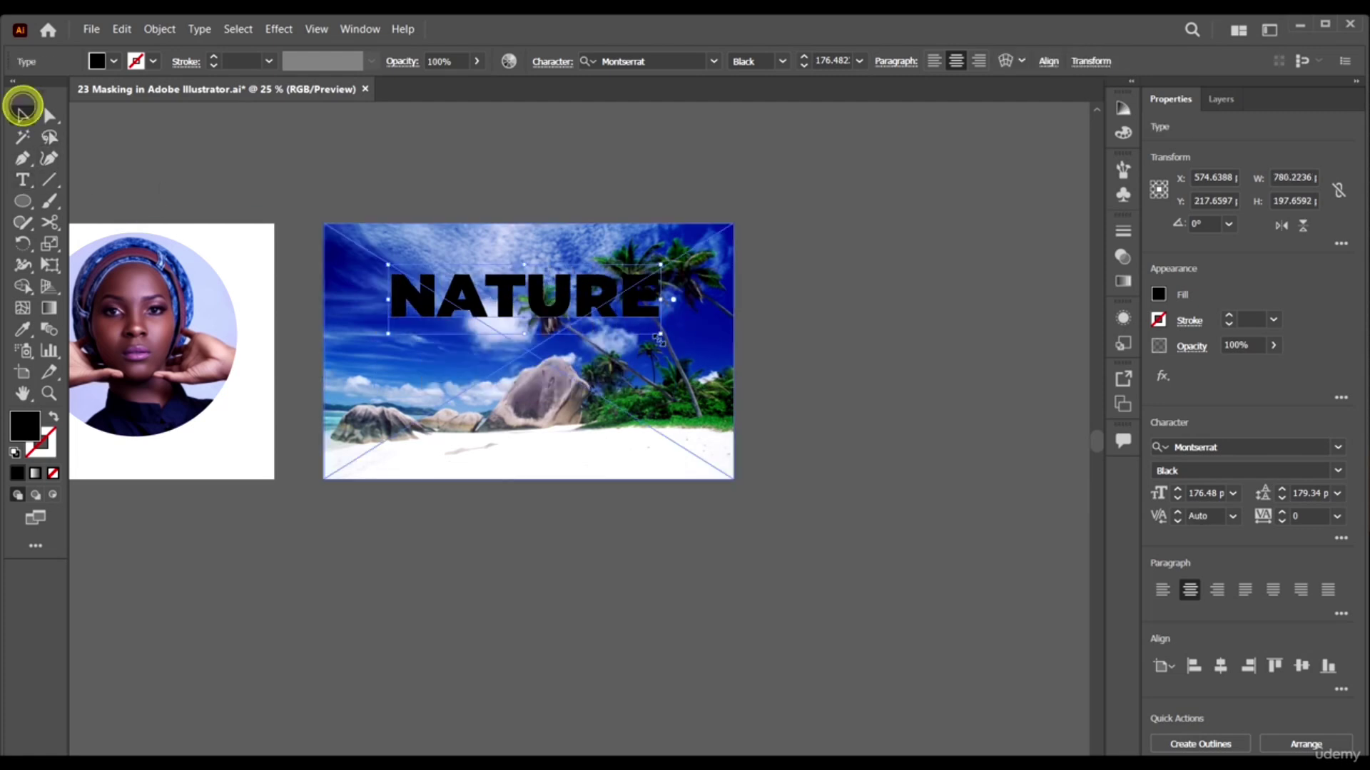
mouse_move(664, 340)
left_mouse_down()
mouse_move(701, 343)
mouse_move(677, 357)
left_mouse_up()
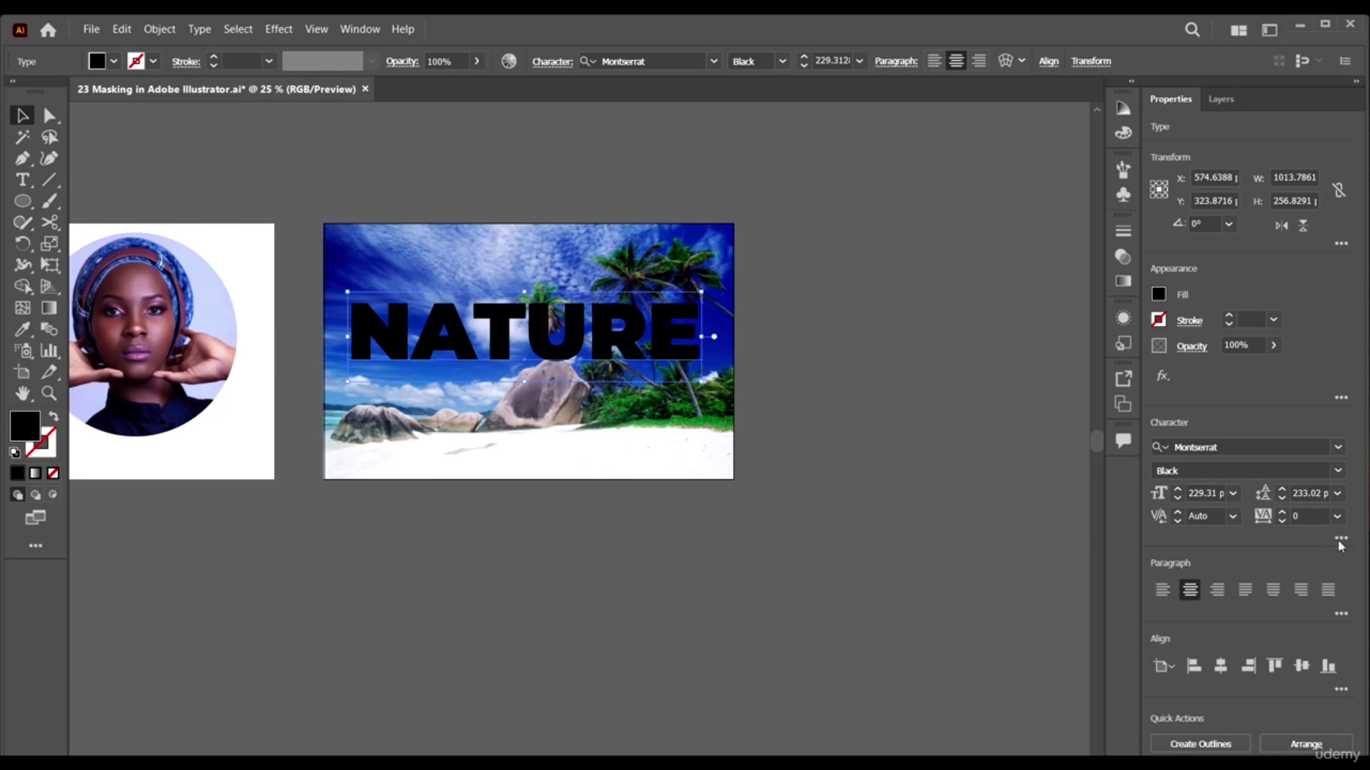
Set the tracking of the NATURE text to -75.
left_click(1334, 515)
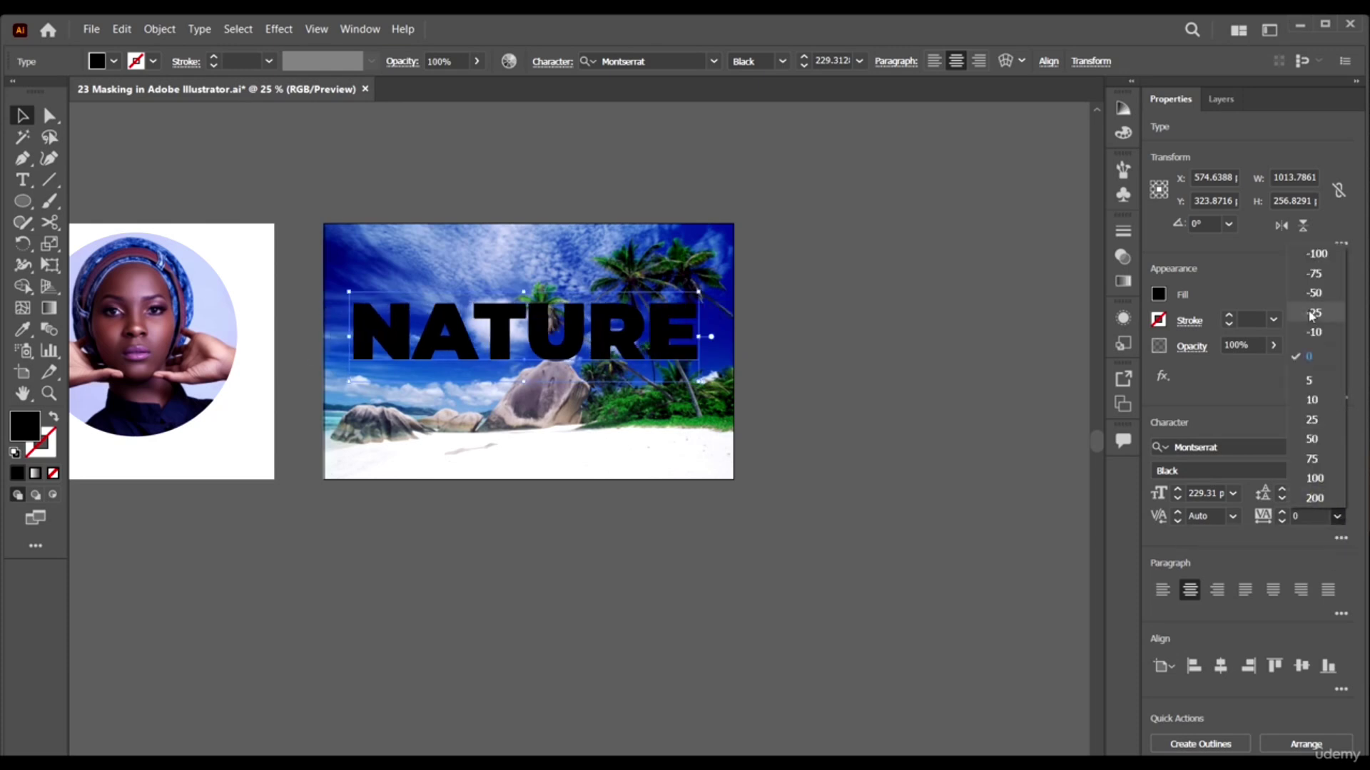
left_click(1241, 376)
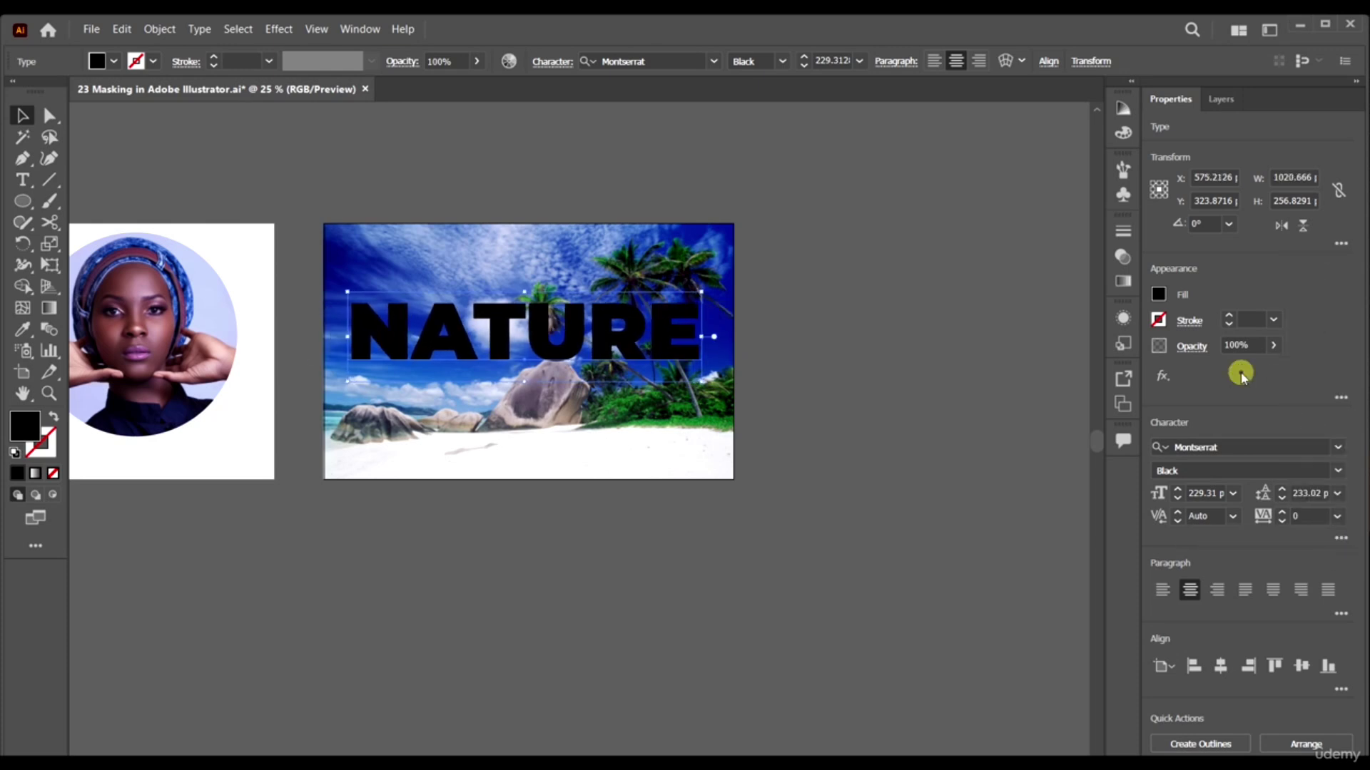
left_click(1337, 515)
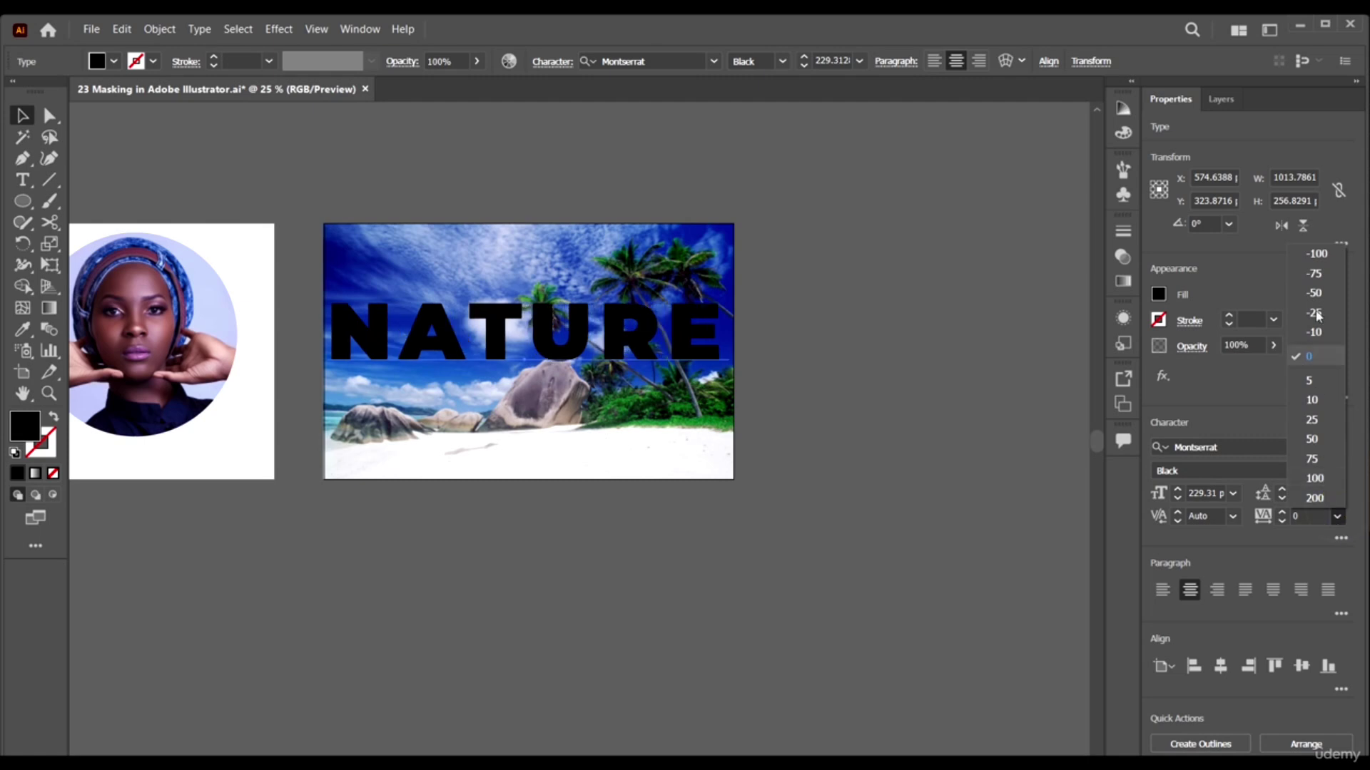
left_click(1235, 411)
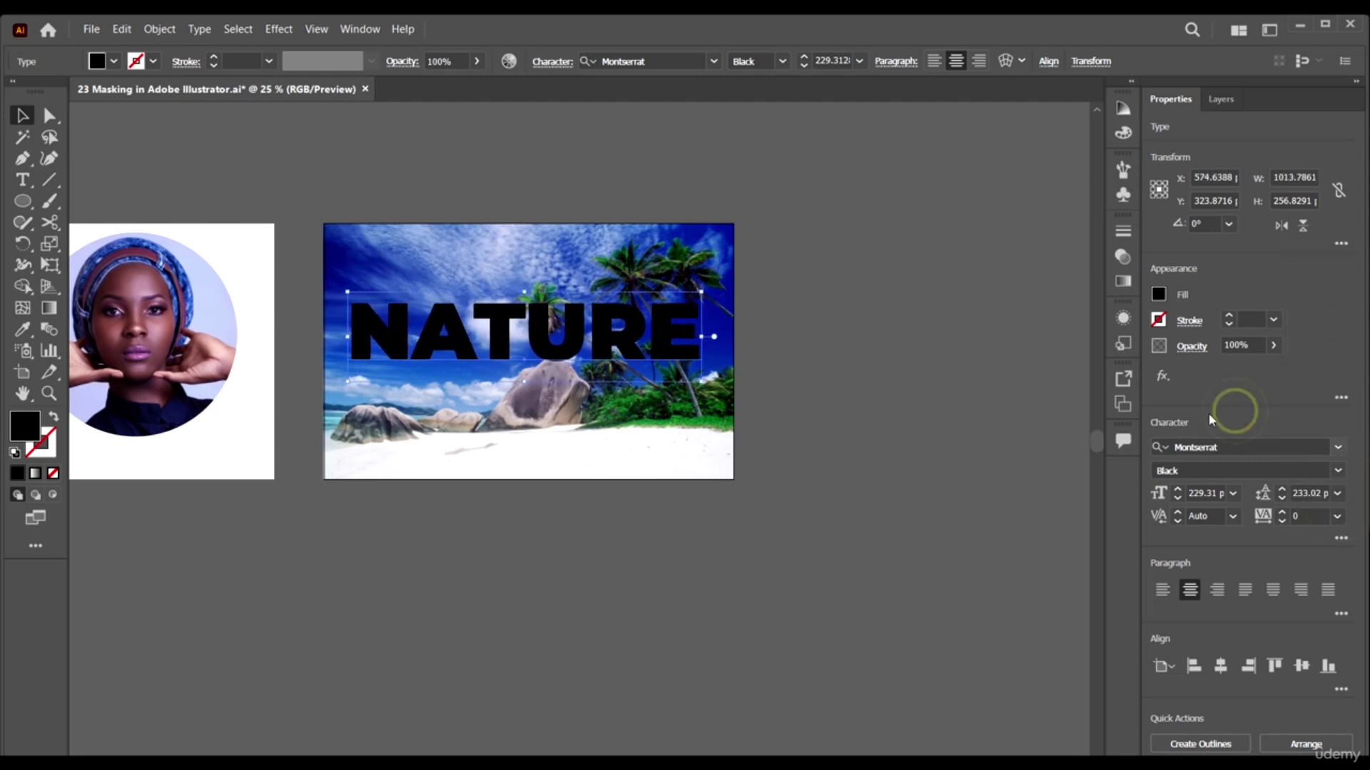
left_click(1336, 515)
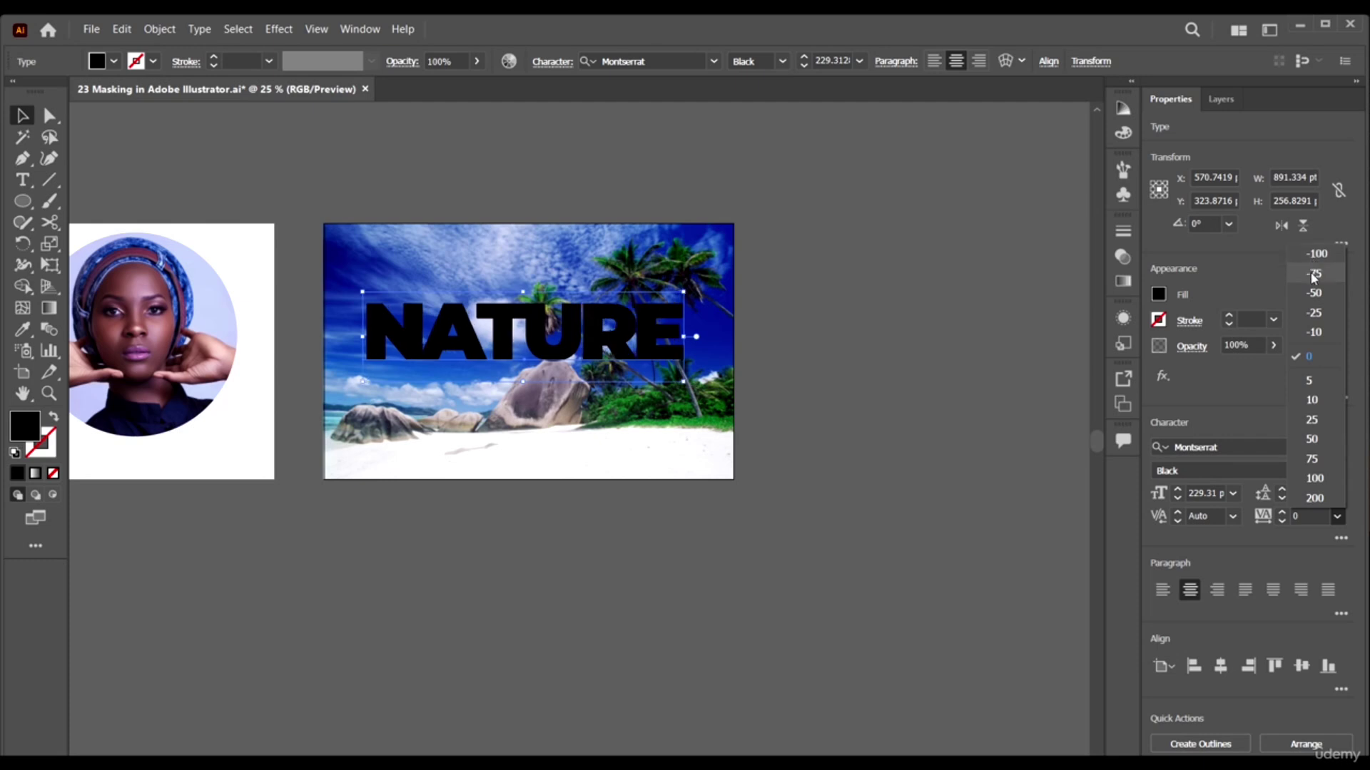
left_click(1312, 275)
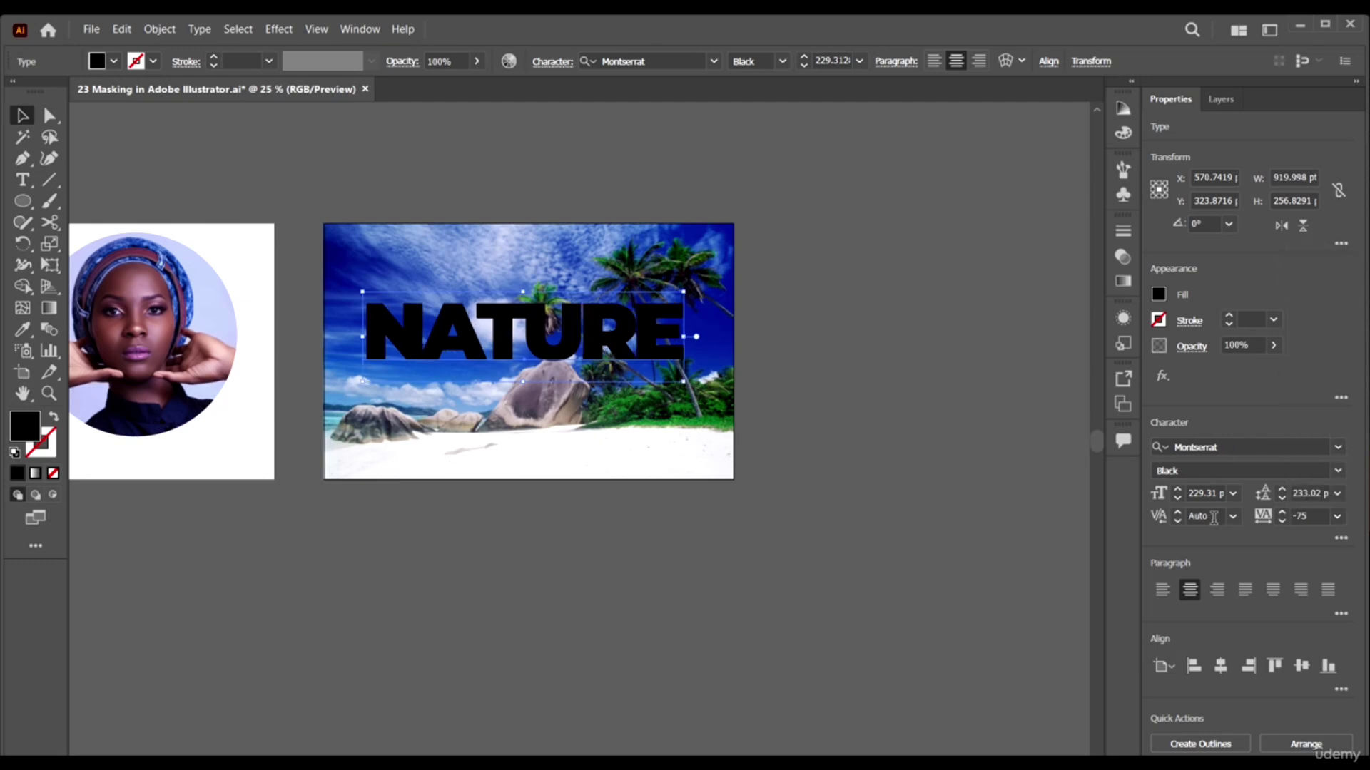
Try a 72 pt font size on the NATURE text and undo it.
left_click(1232, 494)
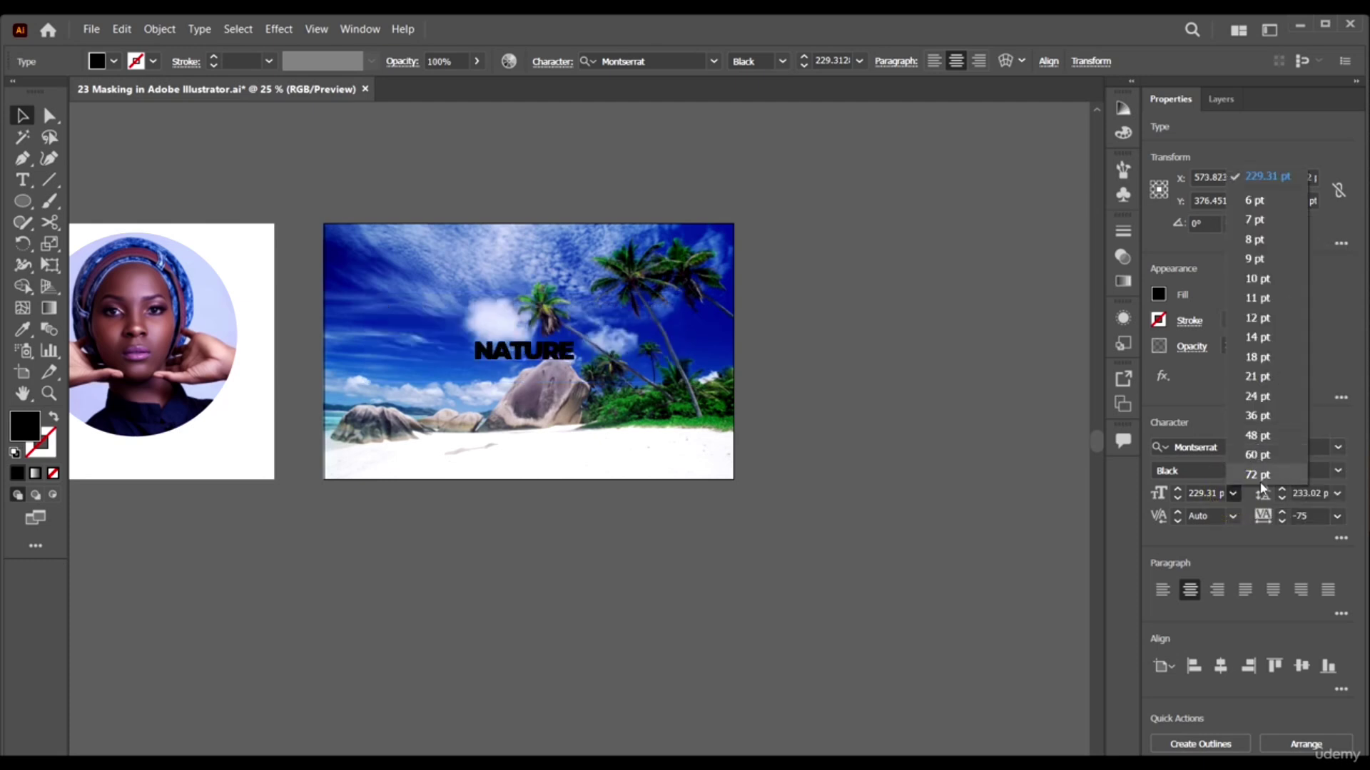
left_click(1259, 475)
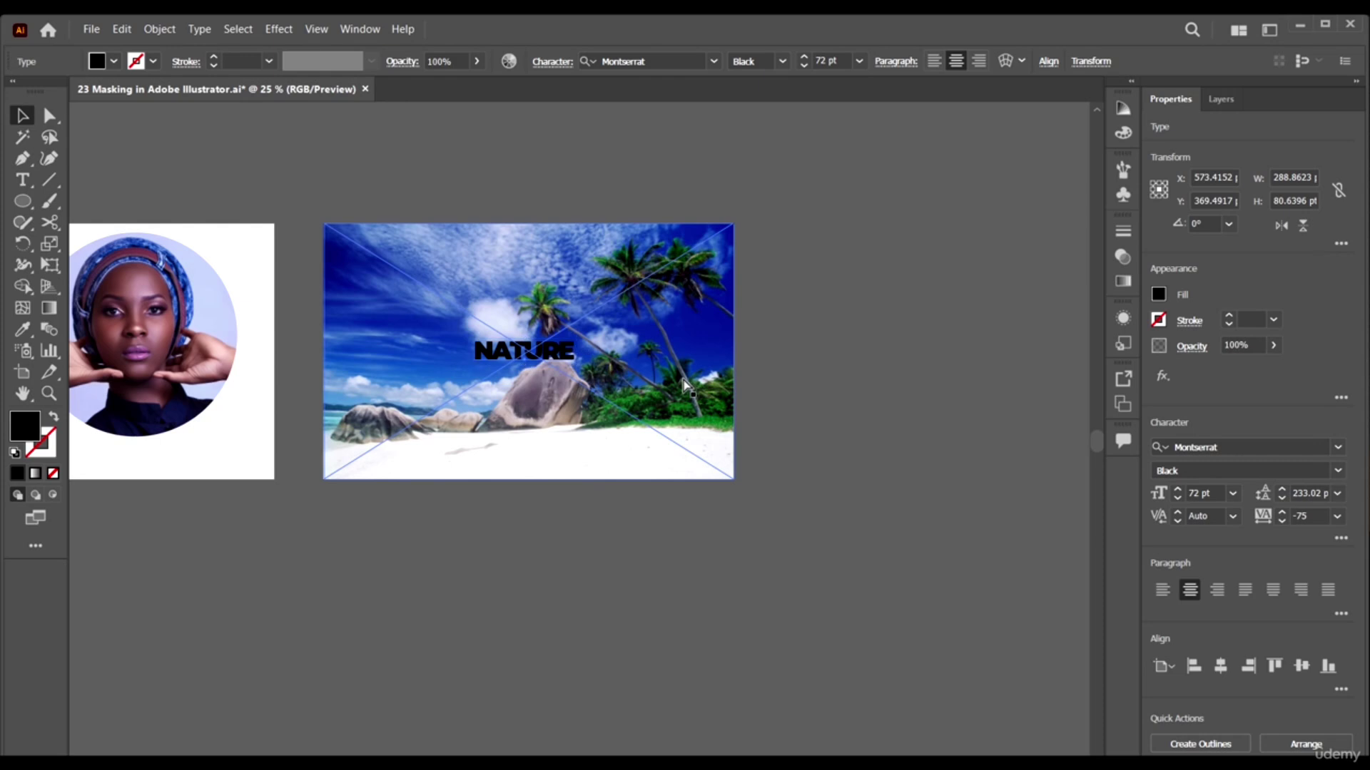
key("ctrl+z")
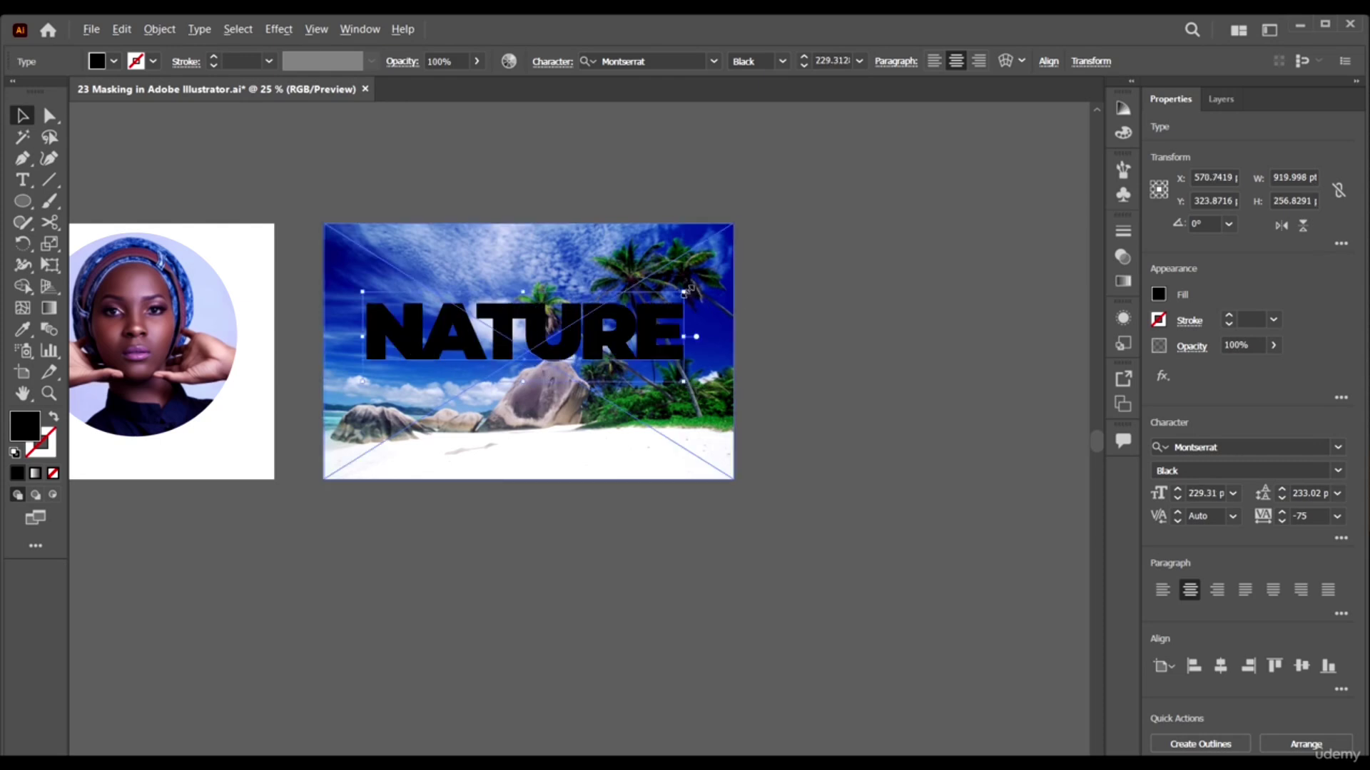
Enlarge the NATURE text to about 1148 pt wide and use it as a clipping mask for the Nature image.
left_click_drag(688, 289, 726, 265)
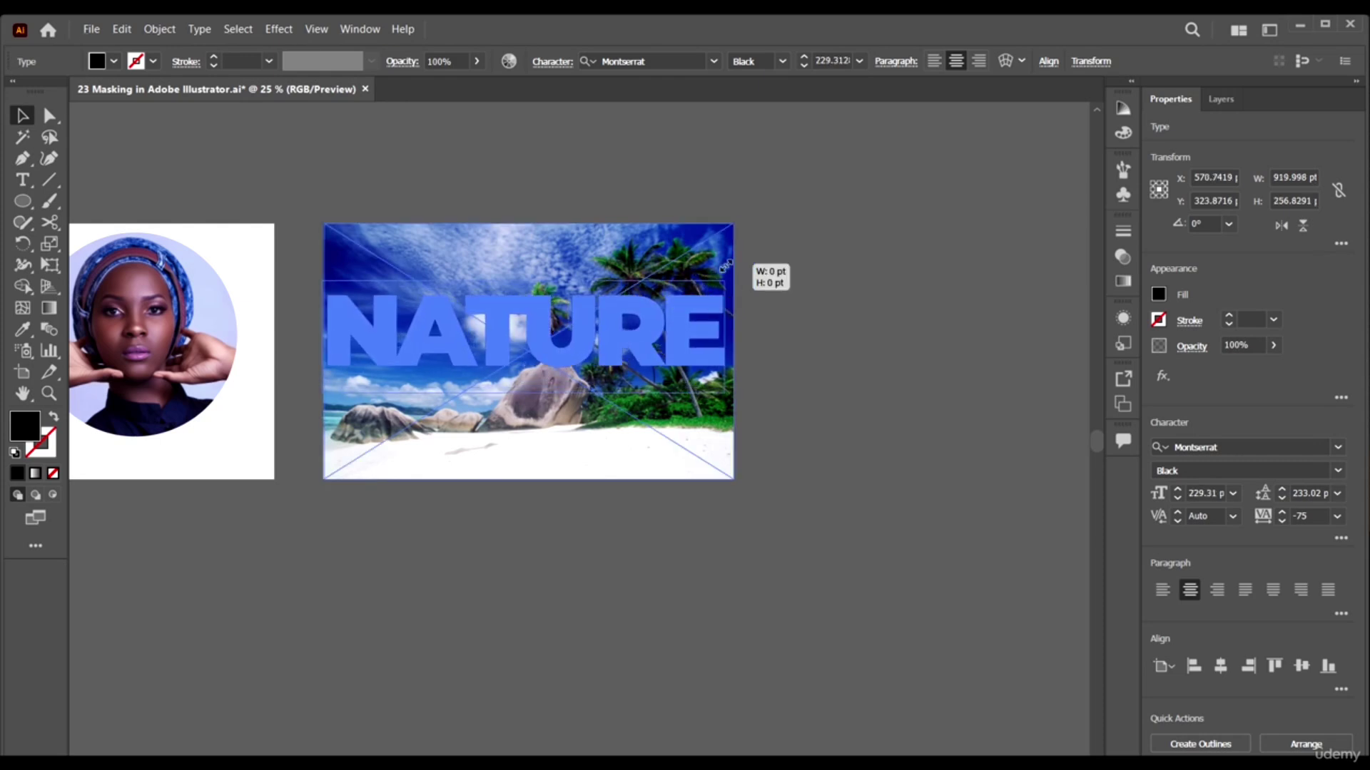
left_click_drag(723, 267, 722, 268)
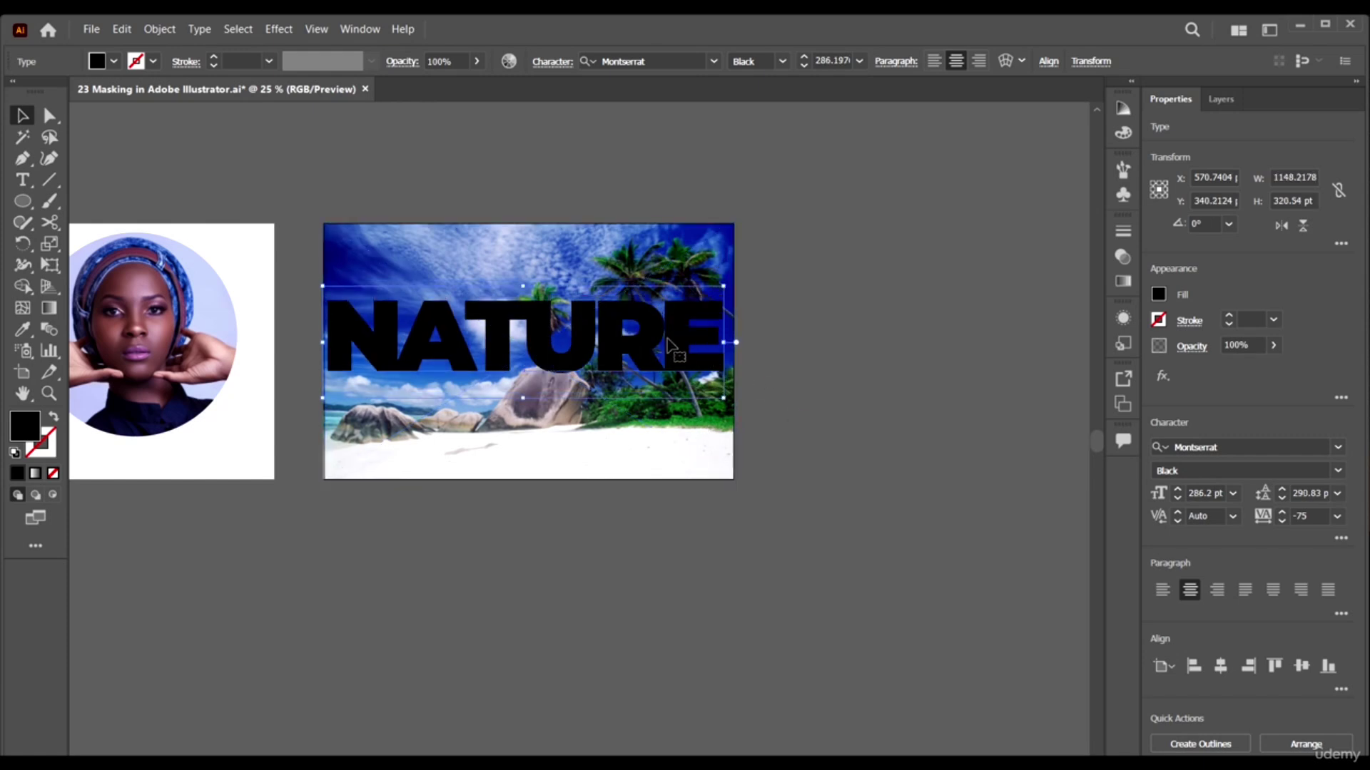
left_click_drag(828, 420, 614, 298)
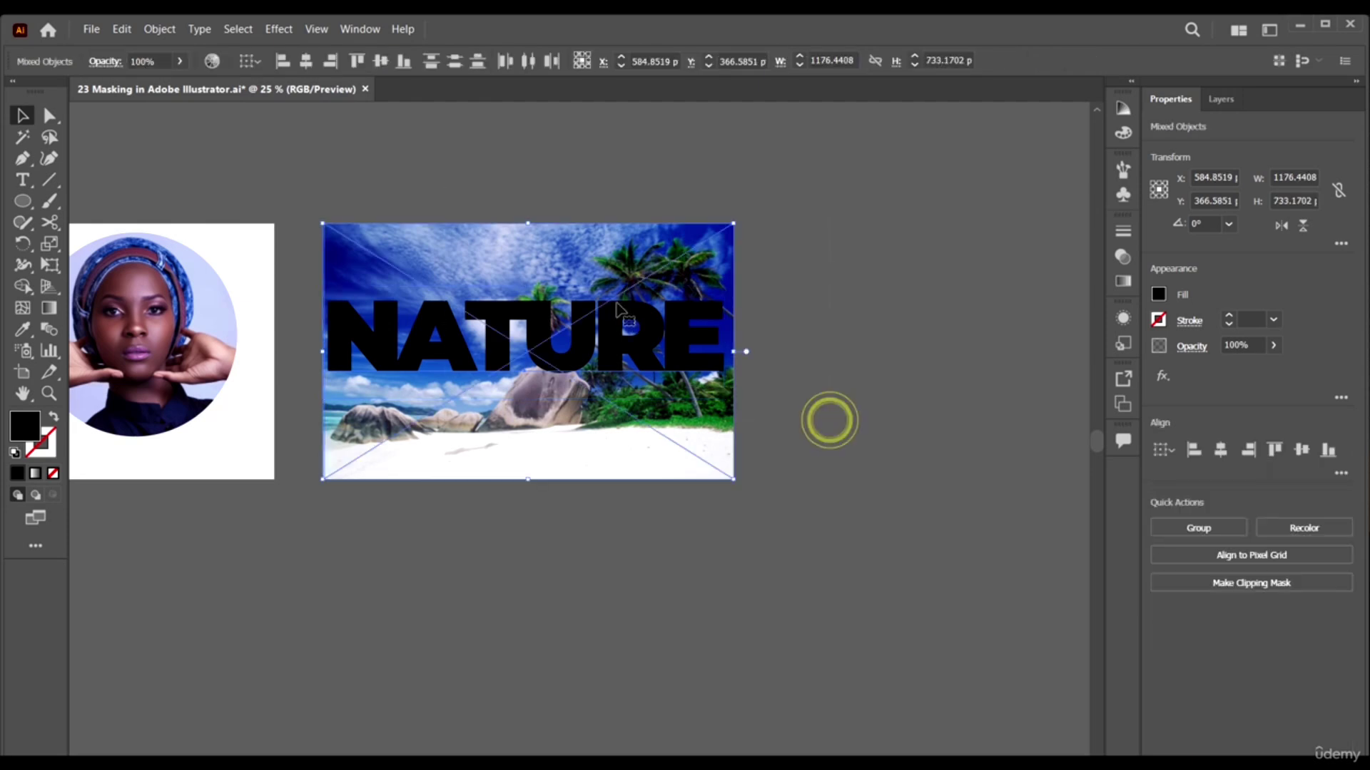
right_click(615, 298)
left_click(694, 416)
left_click(926, 443)
key("ctrl+a")
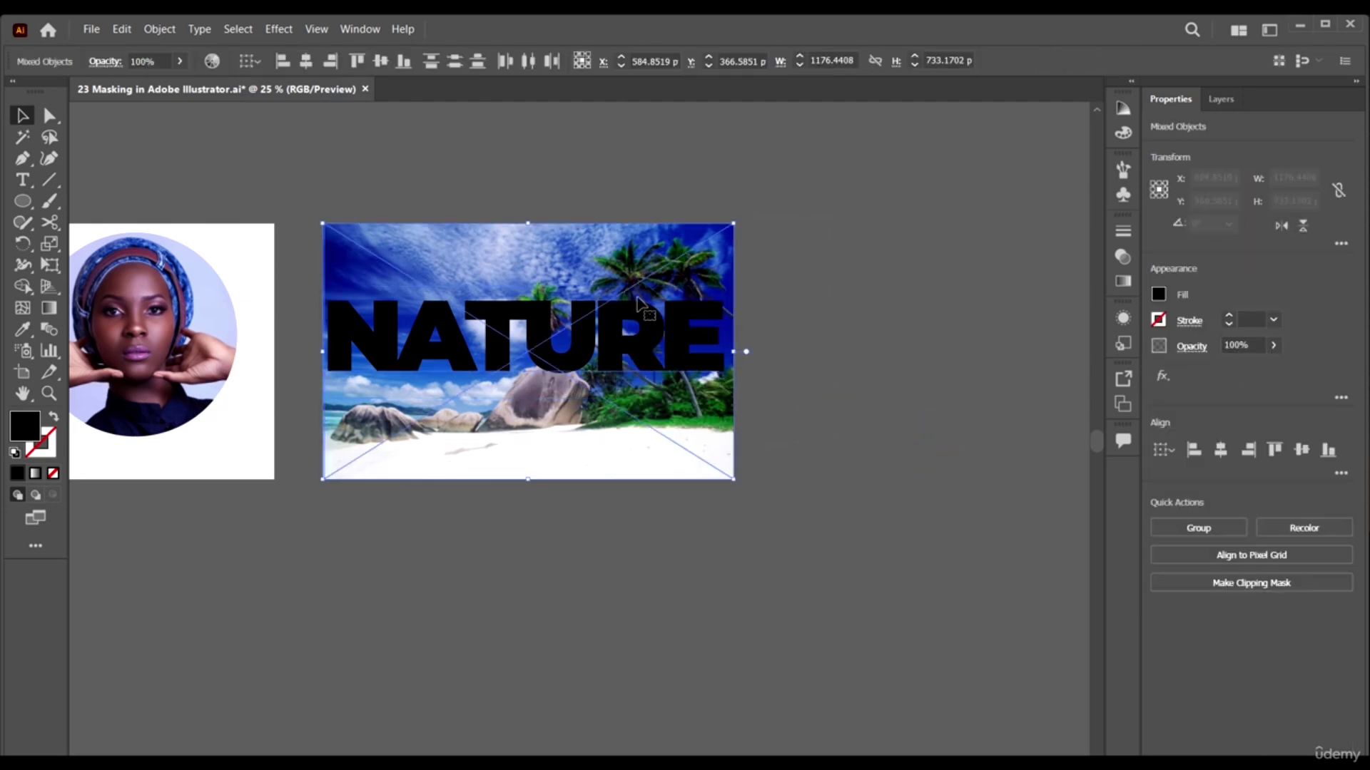
key("ctrl+7")
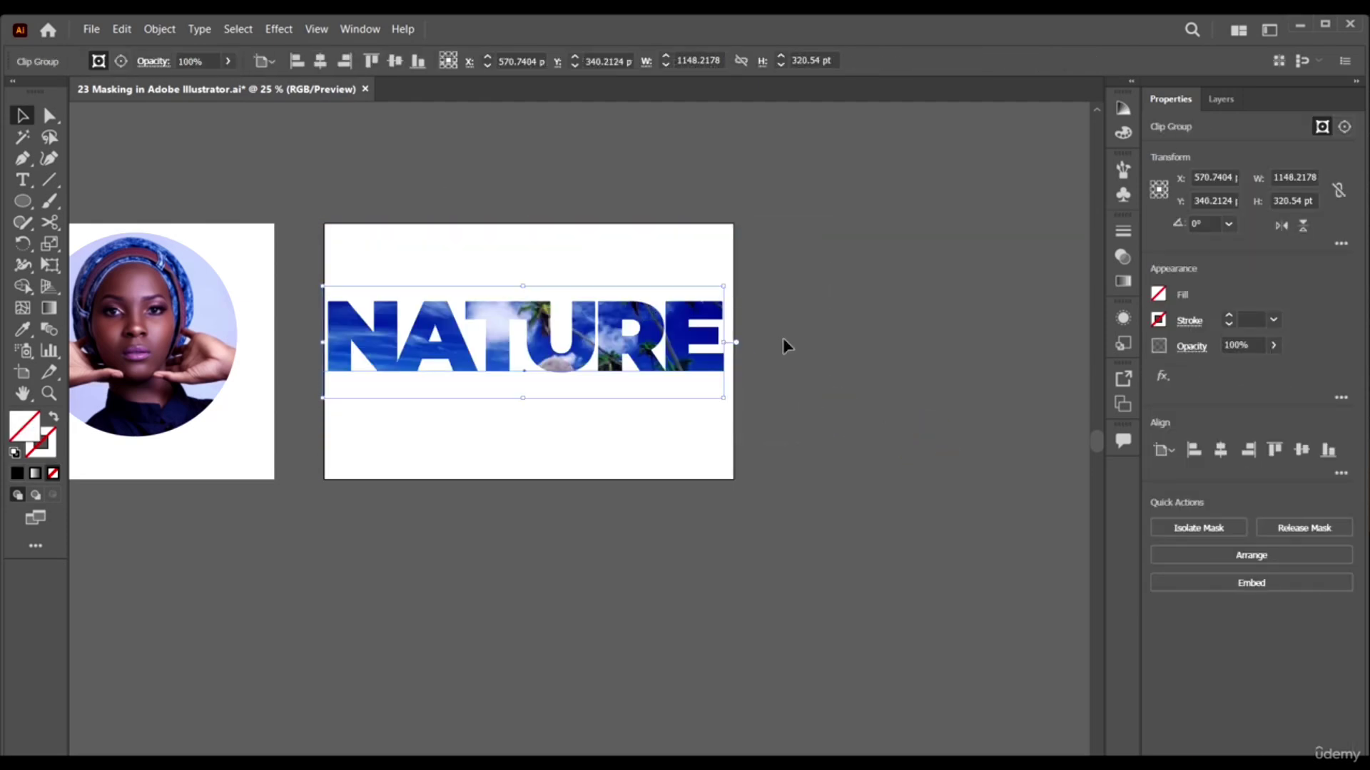
Isolate the NATURE clip group to examine its masked content and leave isolation mode.
left_click(783, 338)
double_click(626, 349)
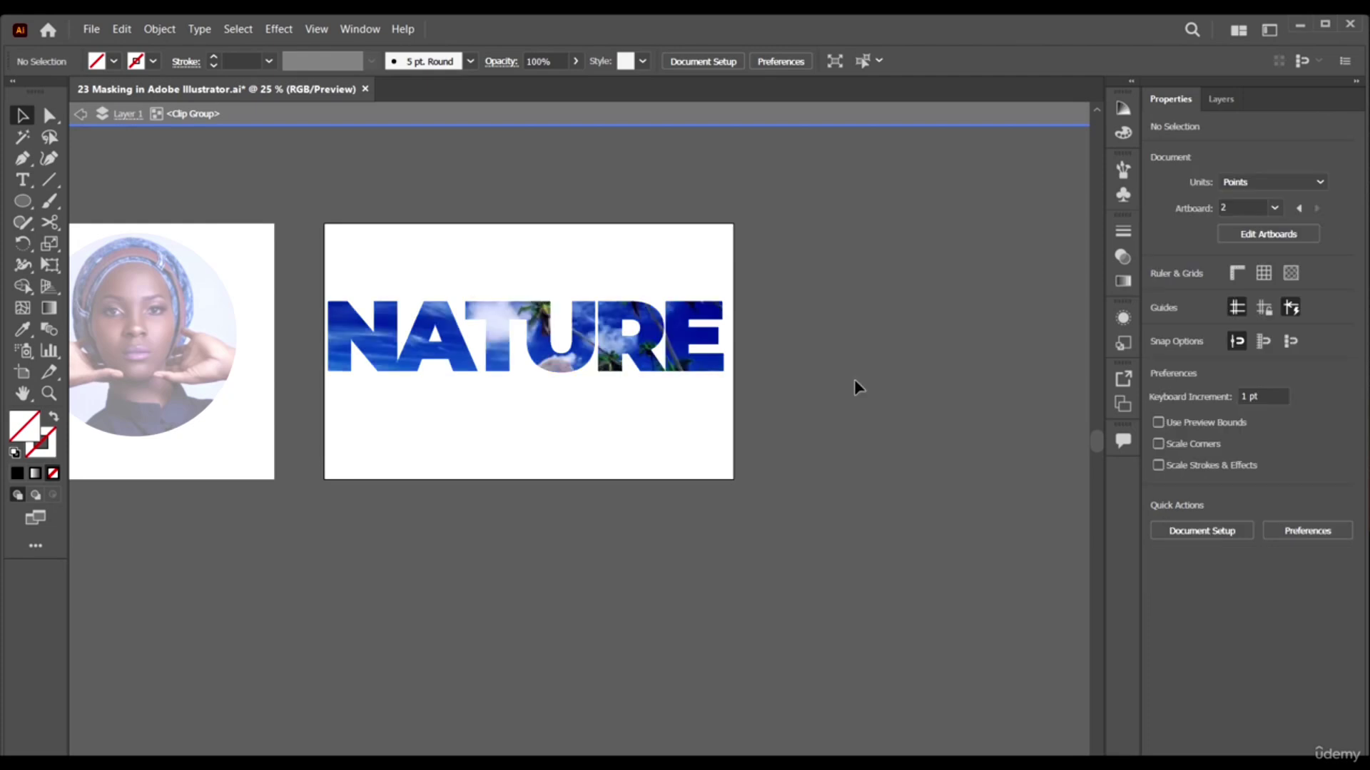
left_click(20, 114)
left_click(801, 418)
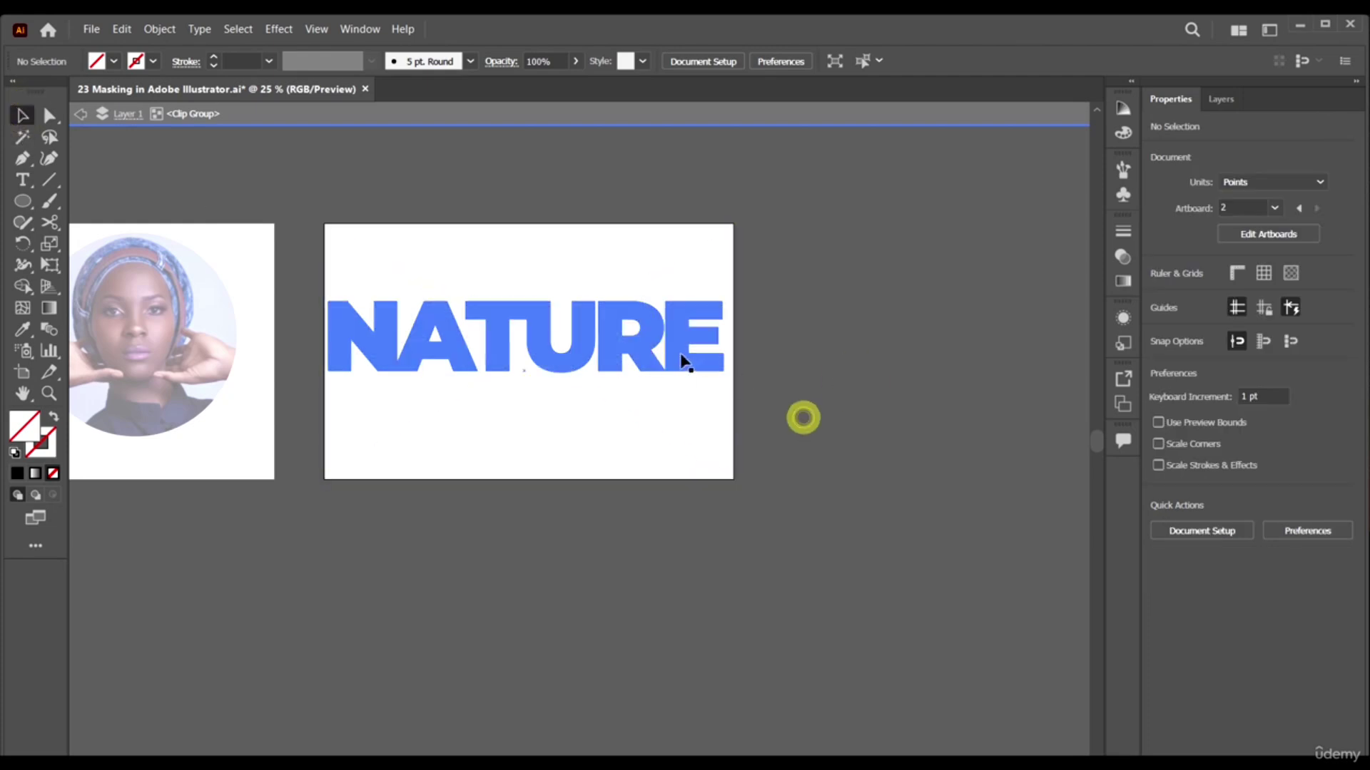
left_click(678, 361)
double_click(782, 358)
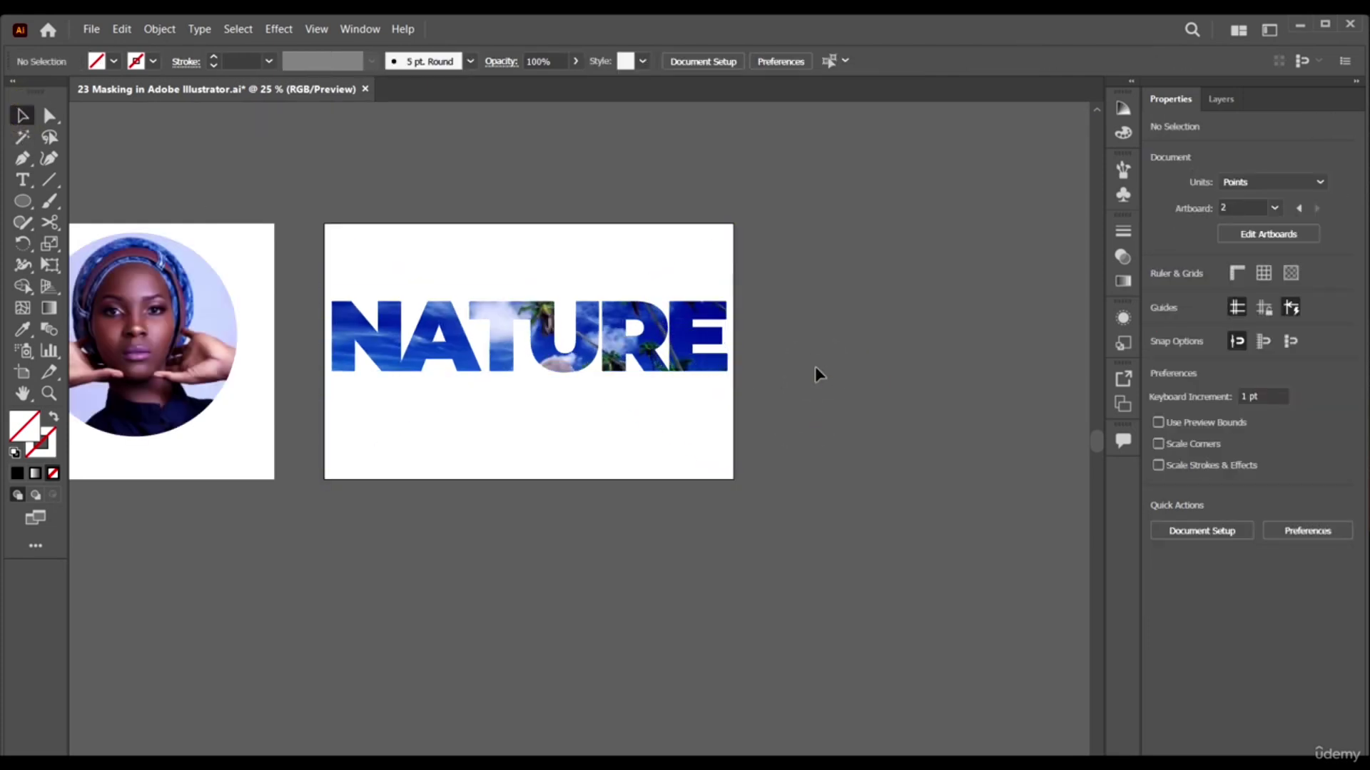
Shrink the NATURE clip group to about 671 pt wide and place it near the middle of its artboard.
scroll(792, 349, "down", 2)
scroll(782, 349, "up", 2)
left_click_drag(898, 462, 345, 178)
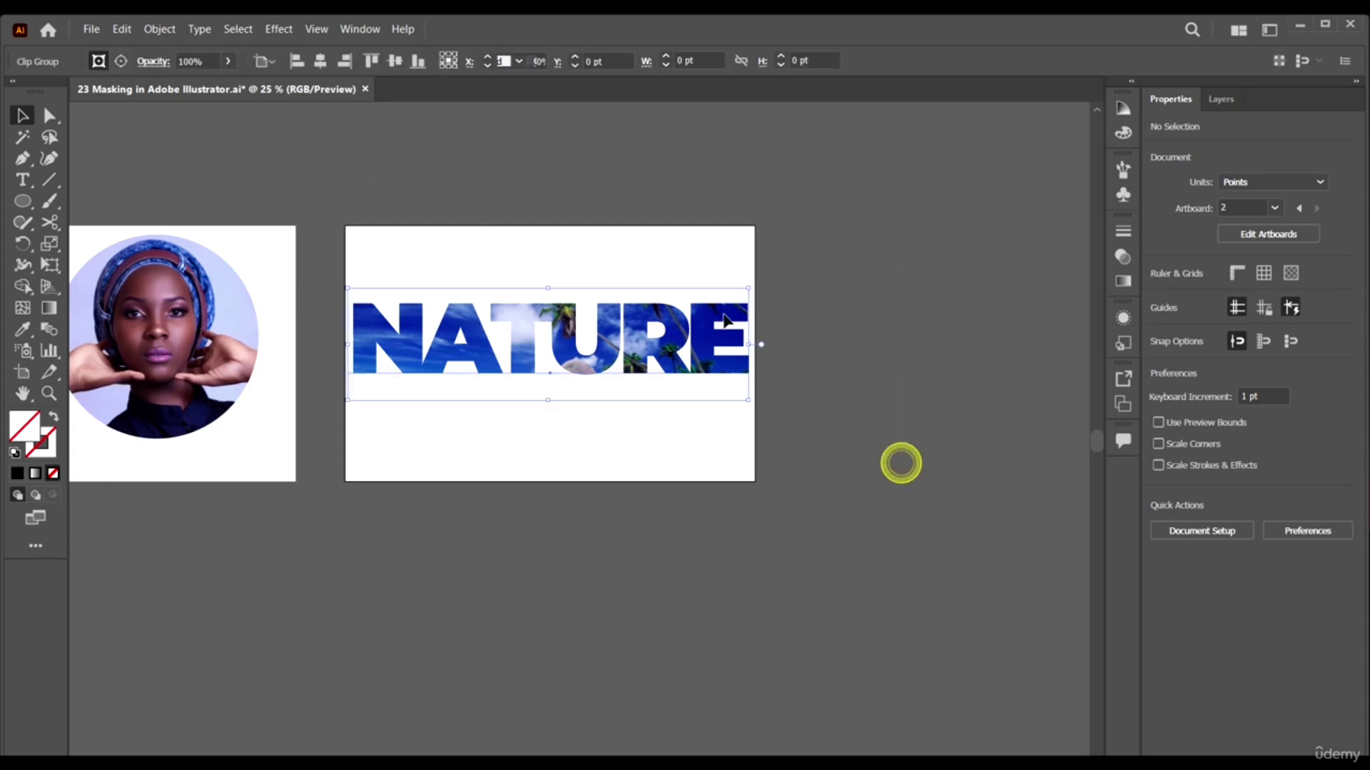
left_click_drag(746, 287, 666, 317)
left_click(839, 323)
left_click(800, 422)
left_click(642, 337)
left_click_drag(612, 355, 608, 355)
left_click(830, 389)
scroll(619, 355, "up", 1)
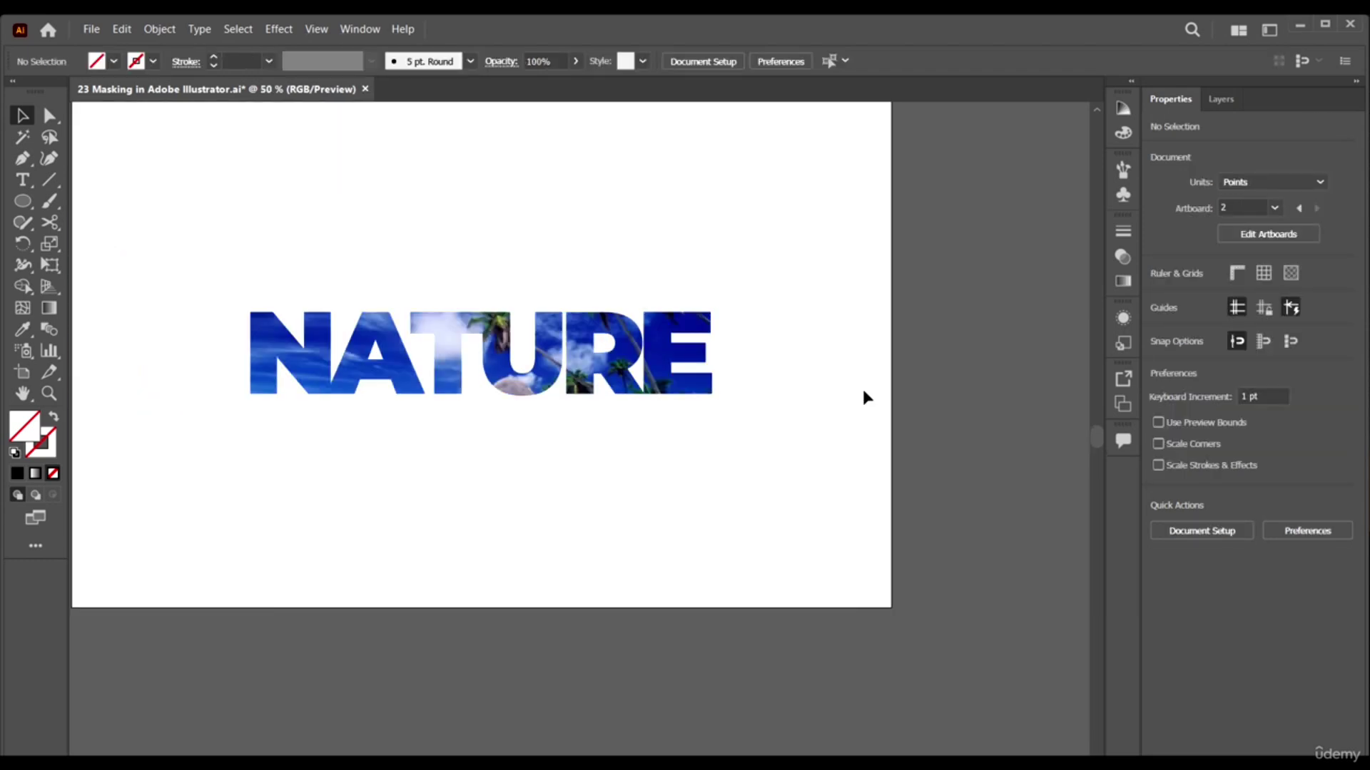
Shrink the circular portrait clip group on the Fashion Week artboard to about 474 pt wide.
scroll(863, 387, "down", 1)
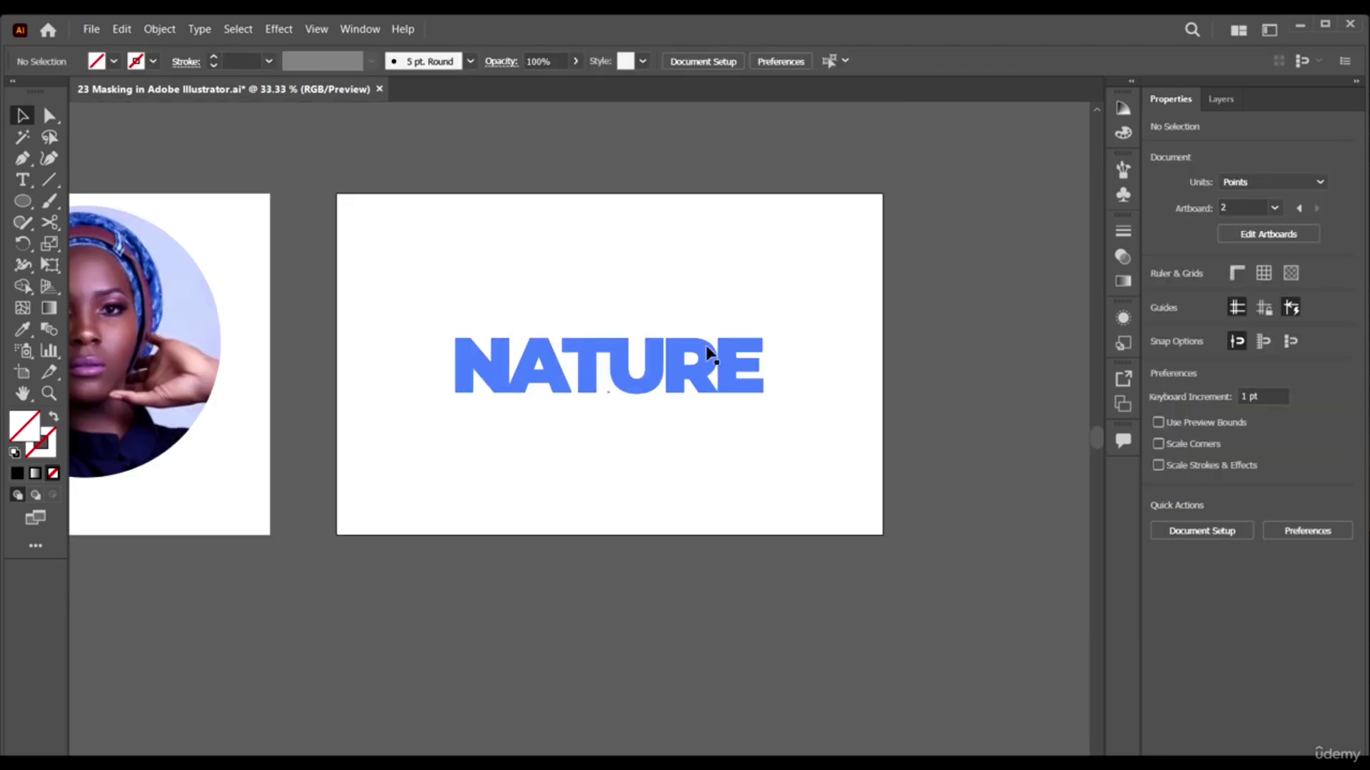
key("ctrl+shift+z")
scroll(710, 354, "down", 1)
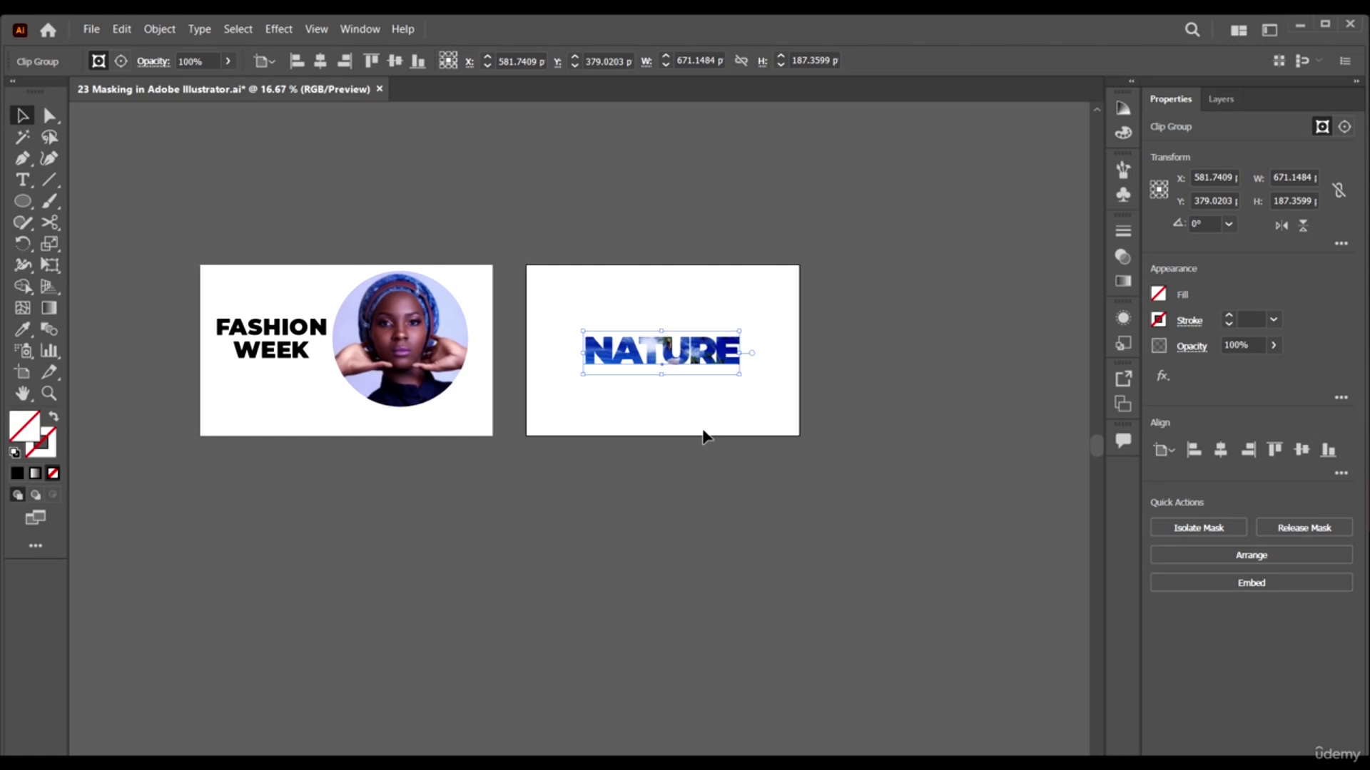
scroll(679, 371, "down", 1)
scroll(679, 341, "up", 1)
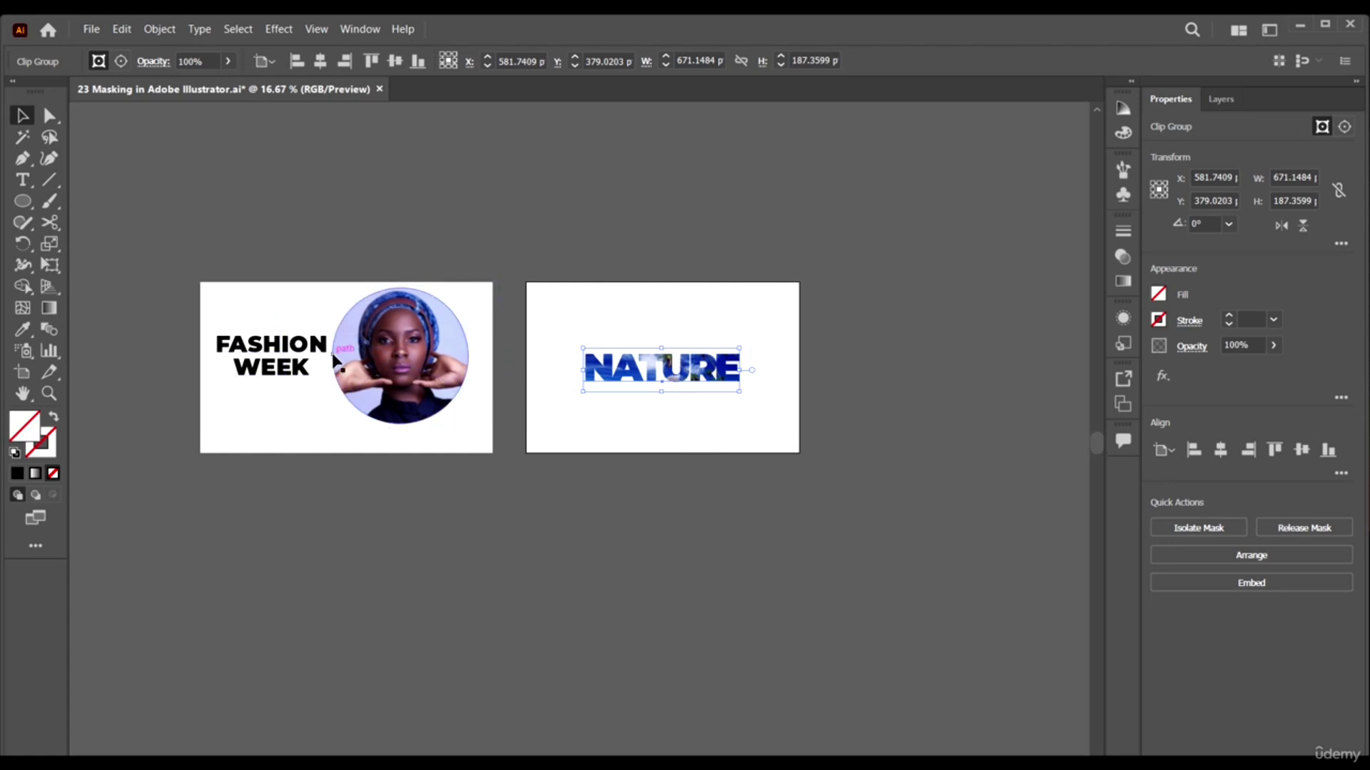
scroll(471, 356, "up", 1)
left_click_drag(421, 385, 474, 465)
left_click_drag(828, 507, 703, 492)
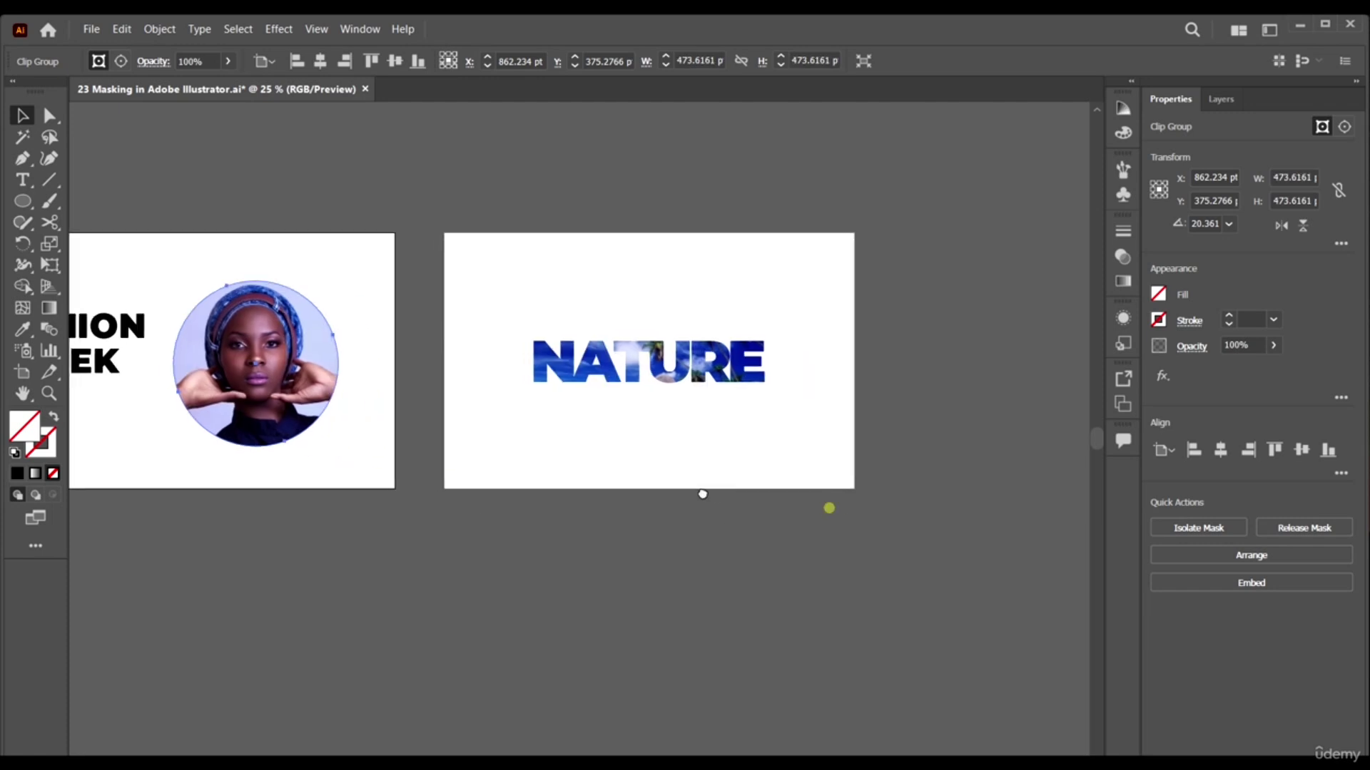
Duplicate the NATURE artboard to its right and delete the copied artwork so the new artboard is empty.
scroll(671, 378, "down", 1)
scroll(224, 250, "right", 2)
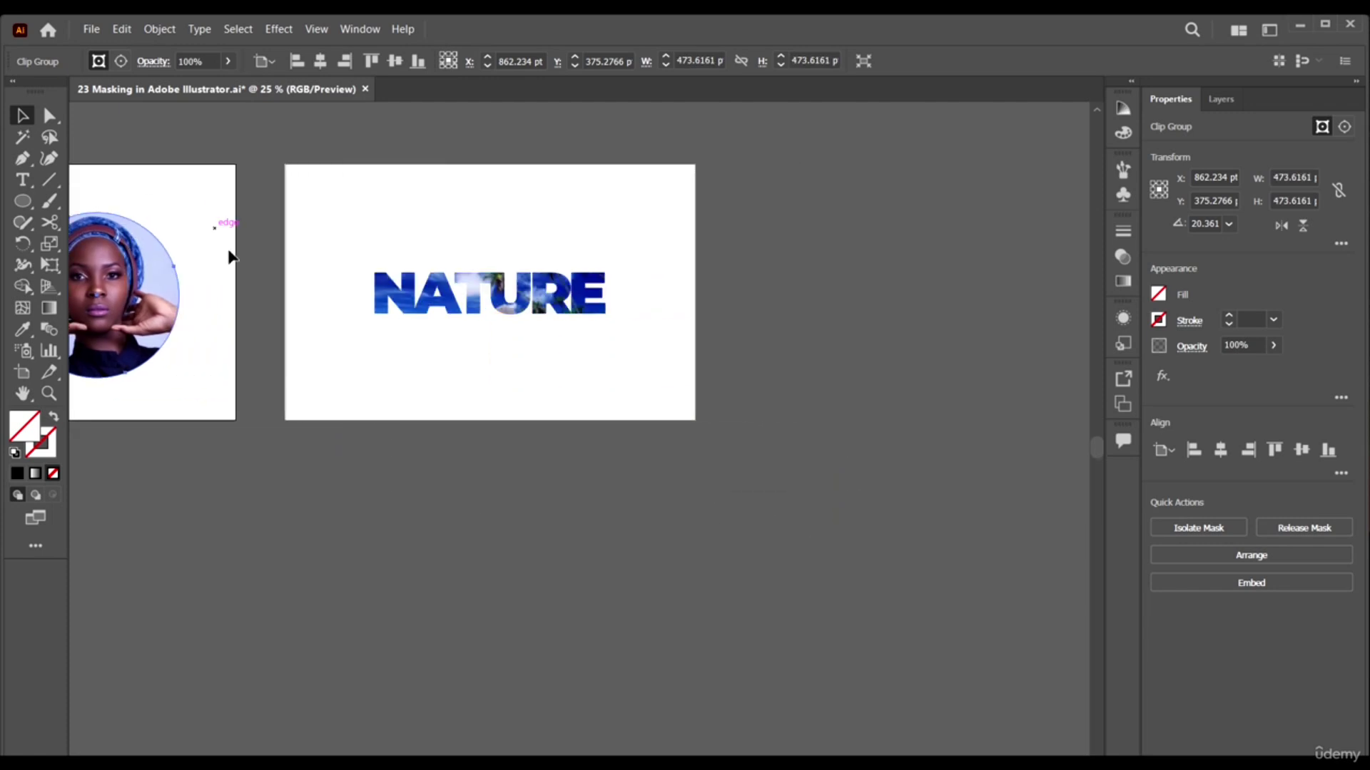
left_click(23, 374)
scroll(169, 366, "down", 1)
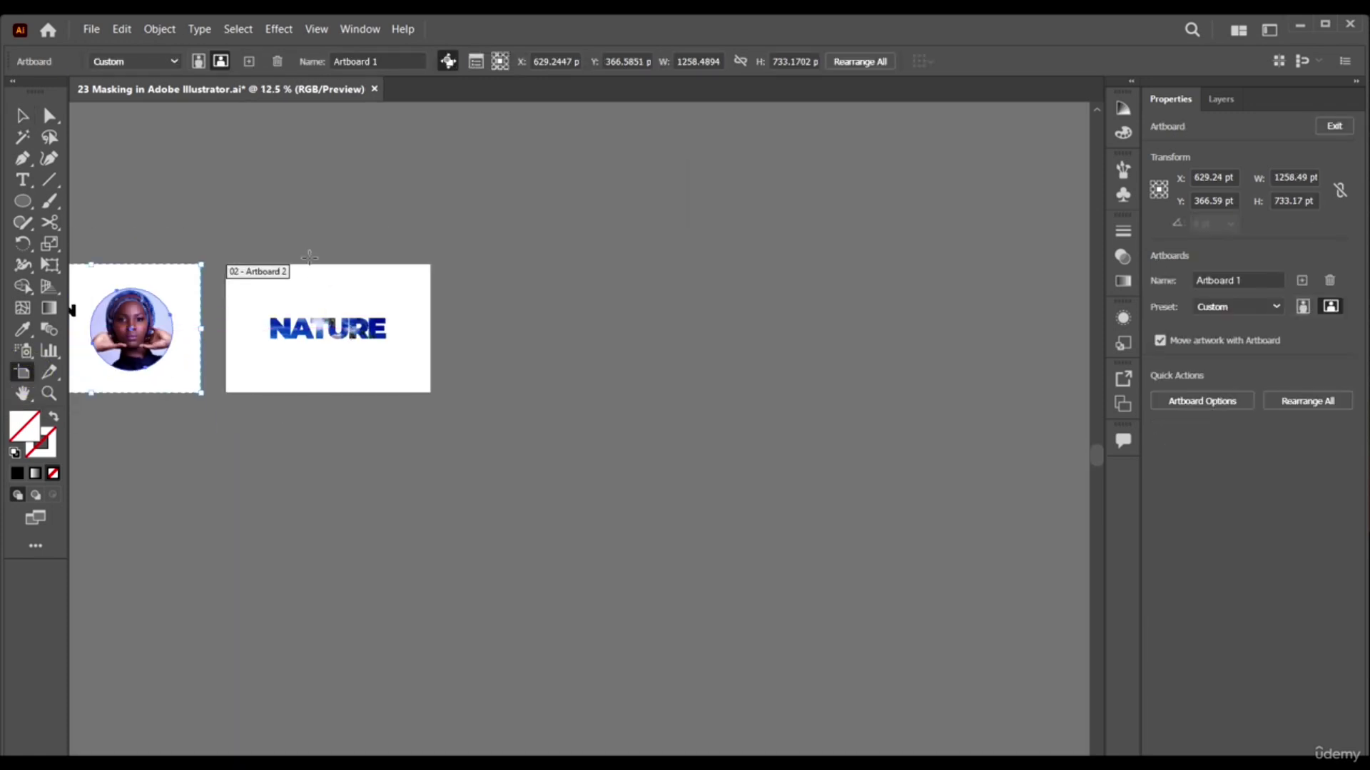
left_click_drag(309, 271, 512, 316)
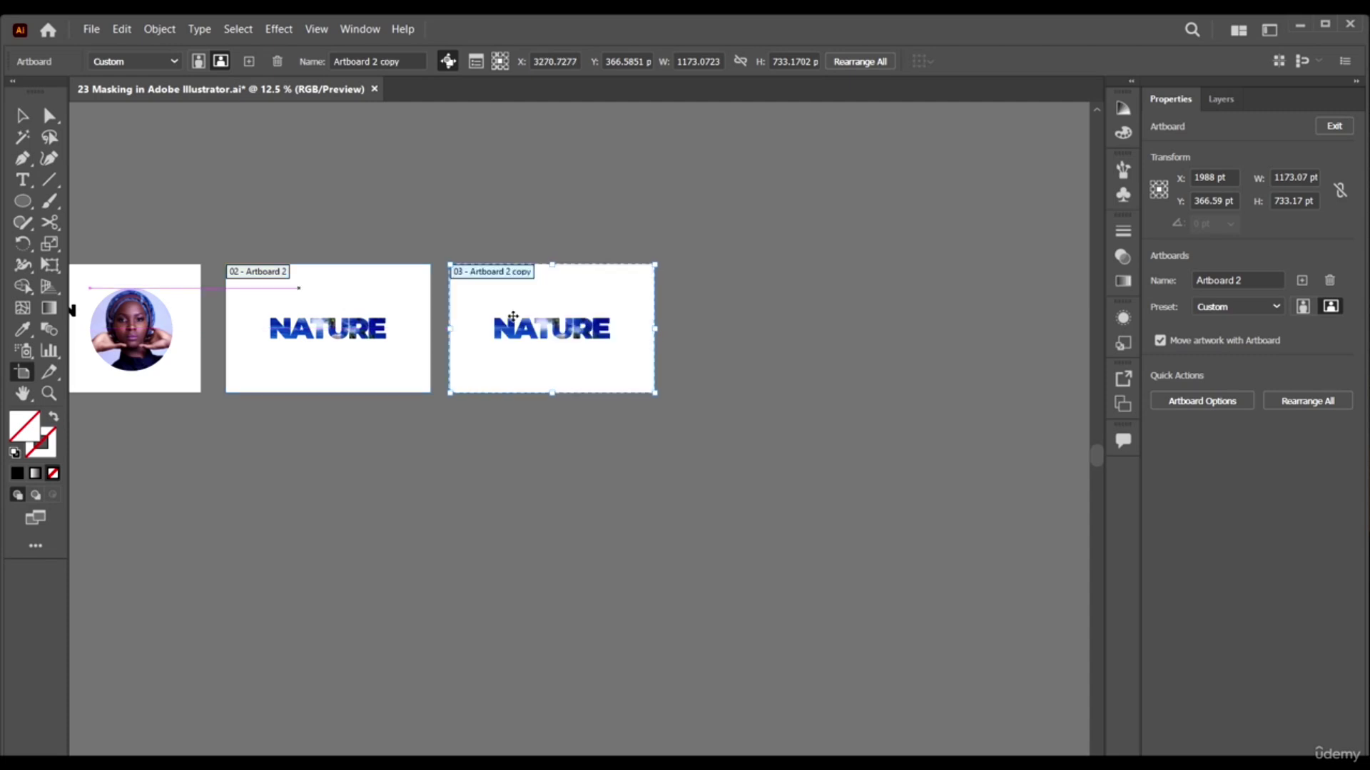
key("v")
left_click_drag(612, 468, 563, 335)
key("Delete")
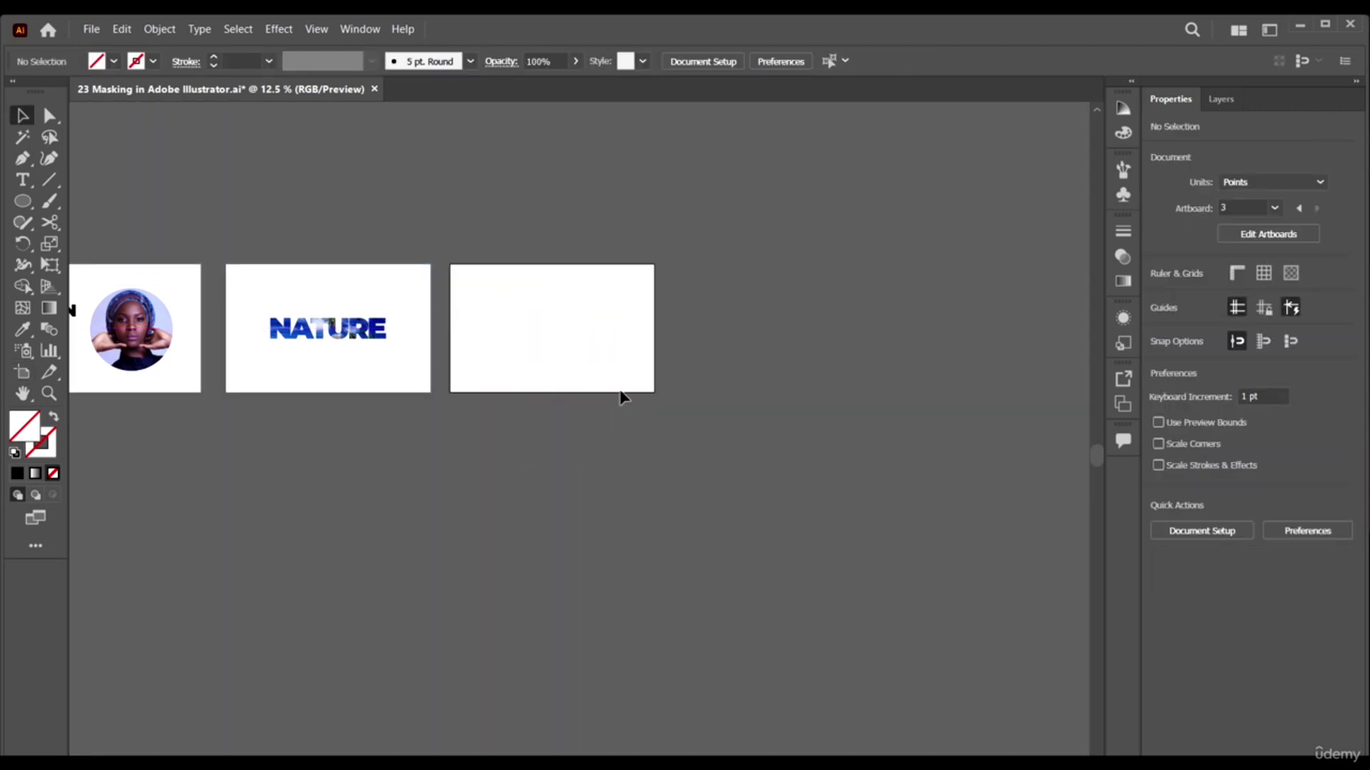
Add the text NATURE on the empty third artboard and move it into the artboard's upper middle.
scroll(563, 280, "up", 1)
scroll(555, 277, "down", 2)
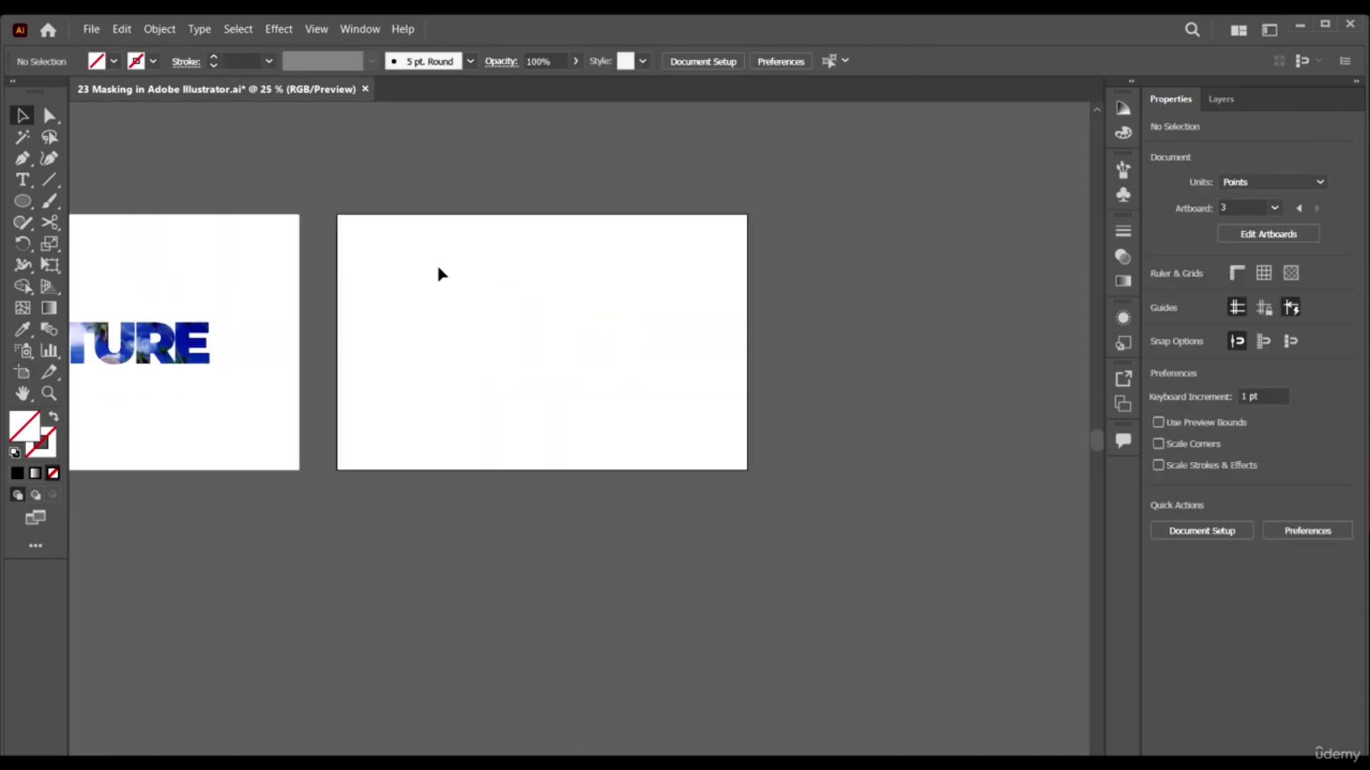
left_click(23, 182)
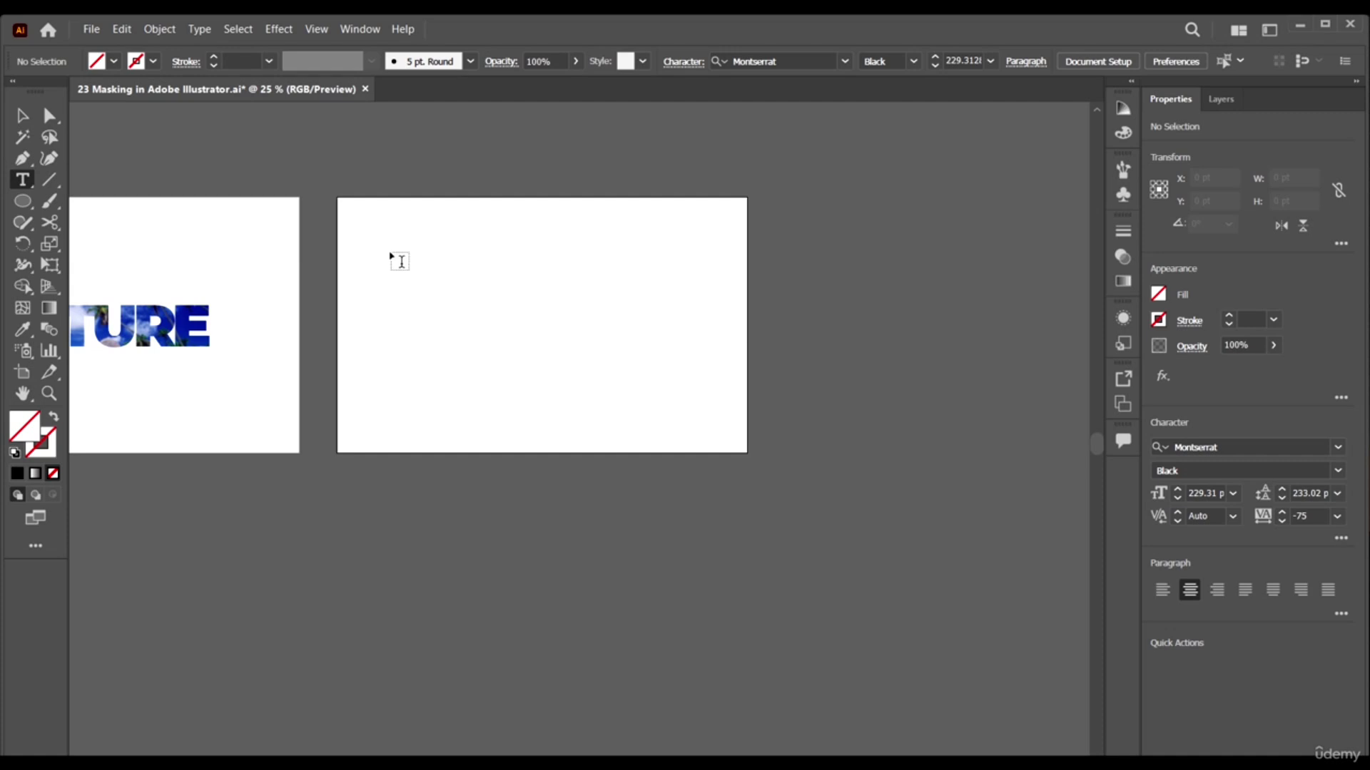
left_click(391, 255)
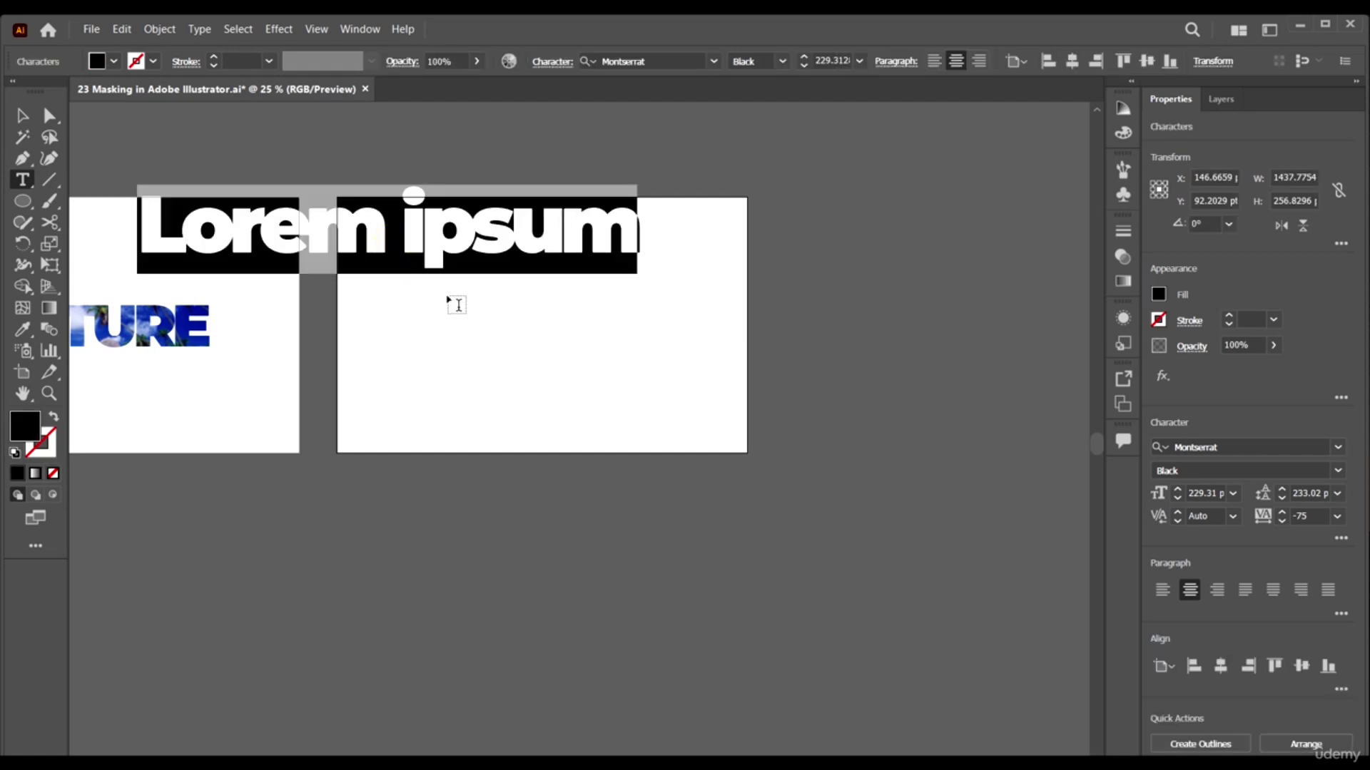
type("NA")
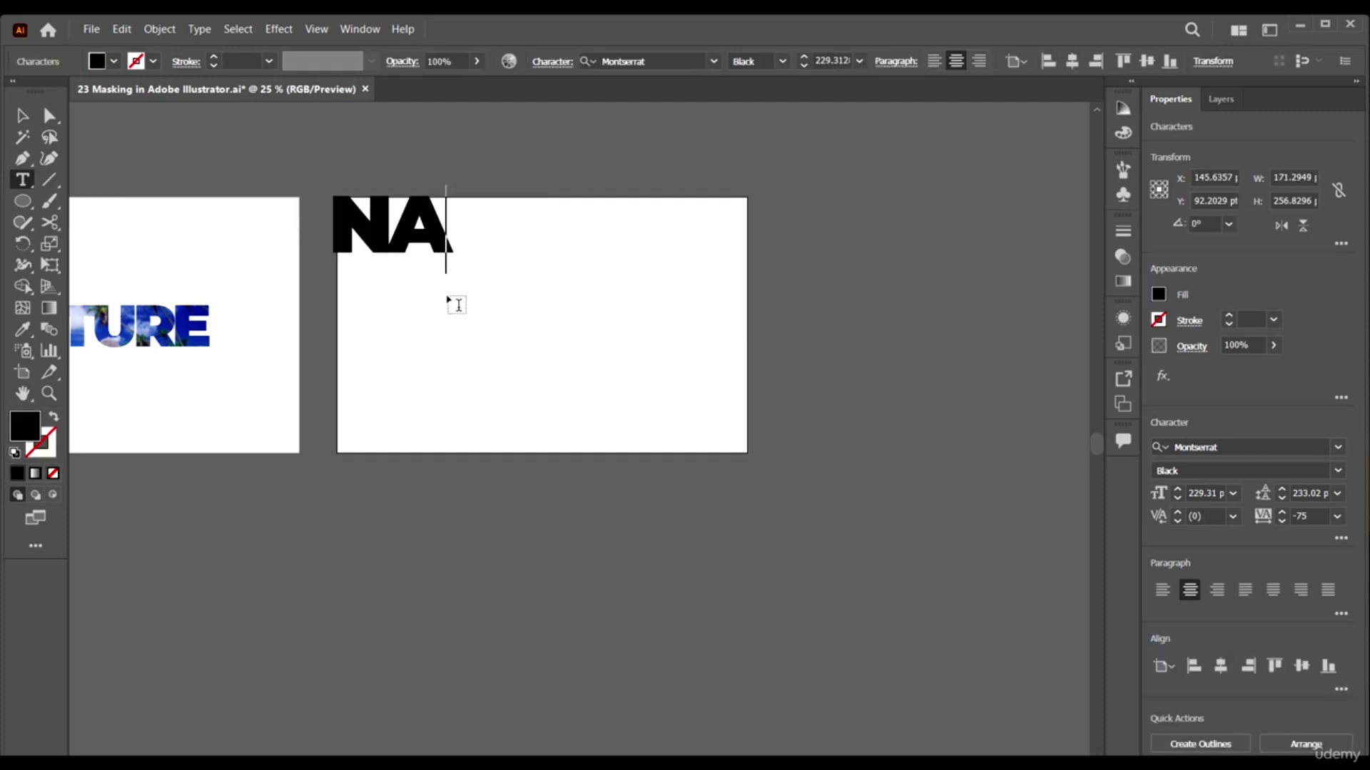
type("TURE")
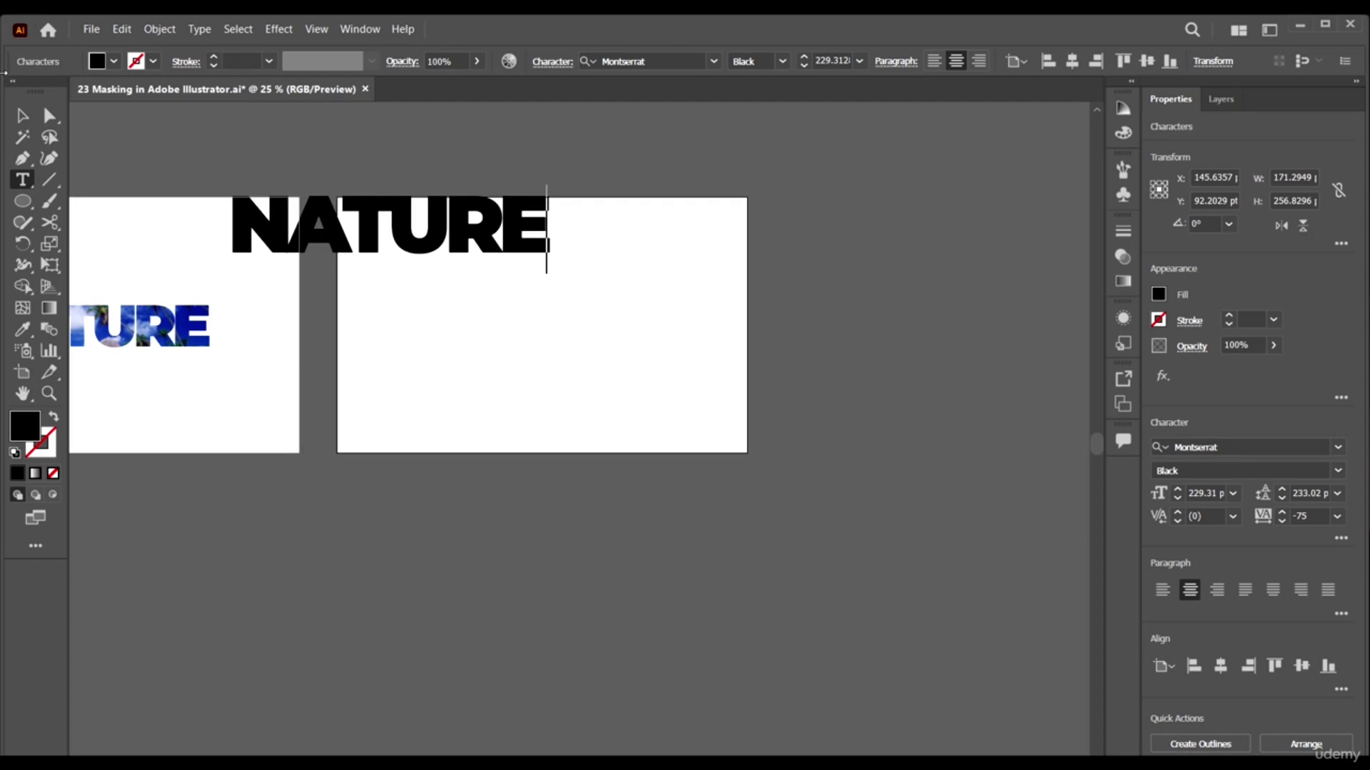
left_click(19, 119)
left_click_drag(529, 260, 642, 273)
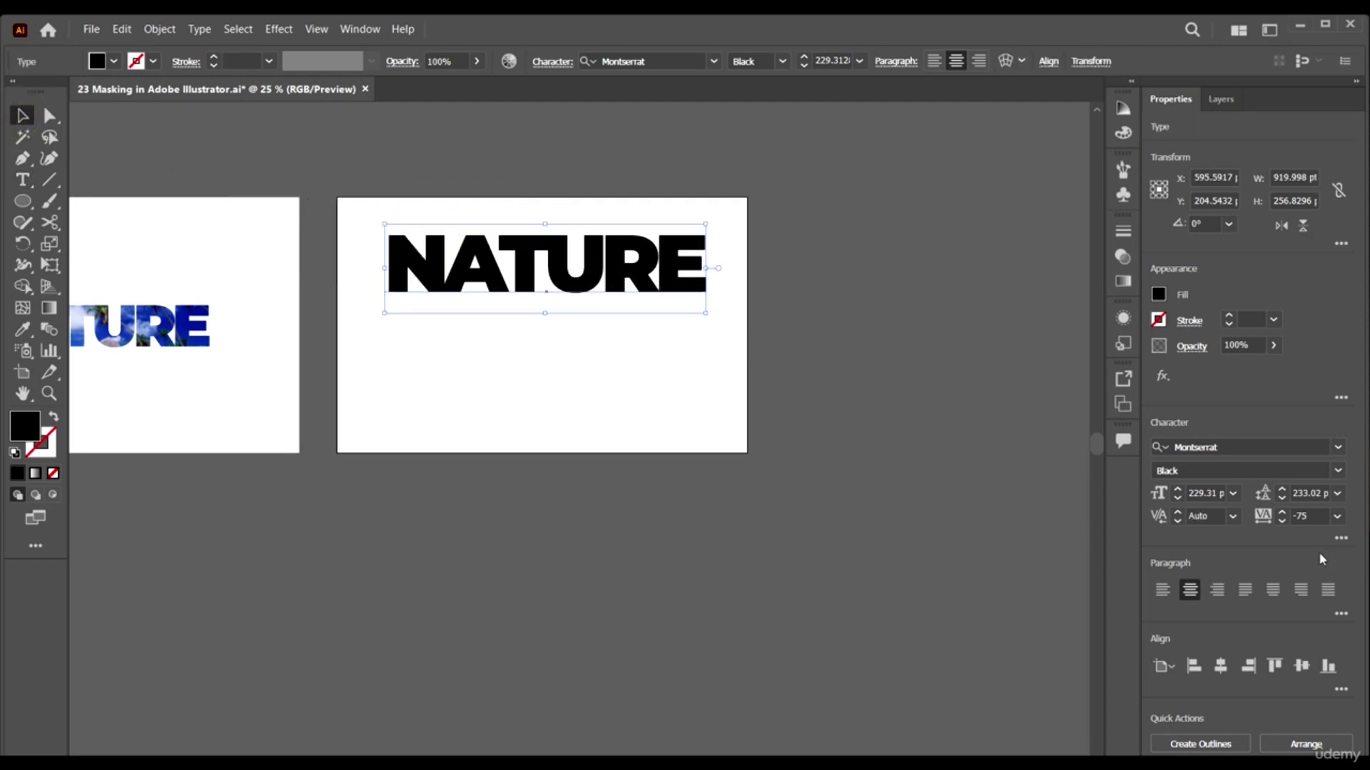
Set the tracking of the new NATURE text to 50 and convert the text to outlines.
left_click(1336, 519)
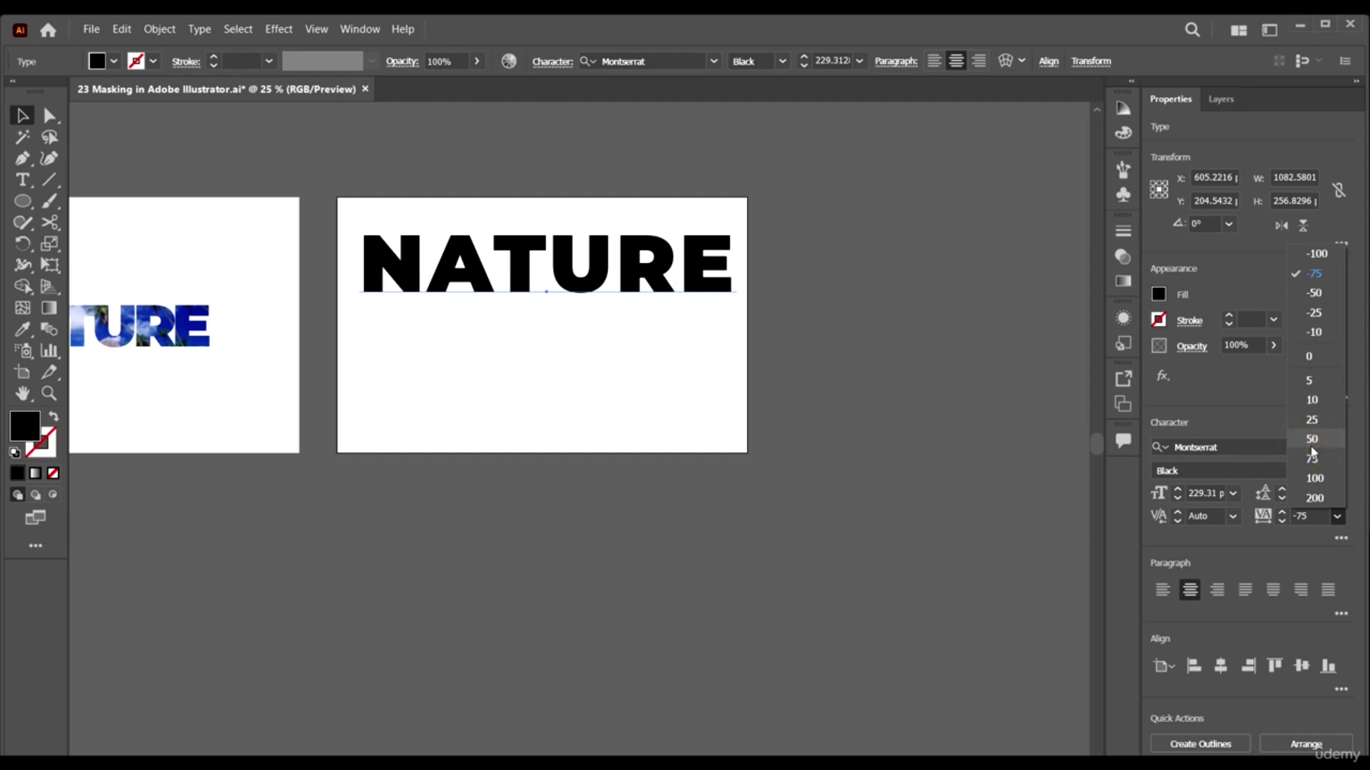
left_click(1312, 442)
left_click(635, 335)
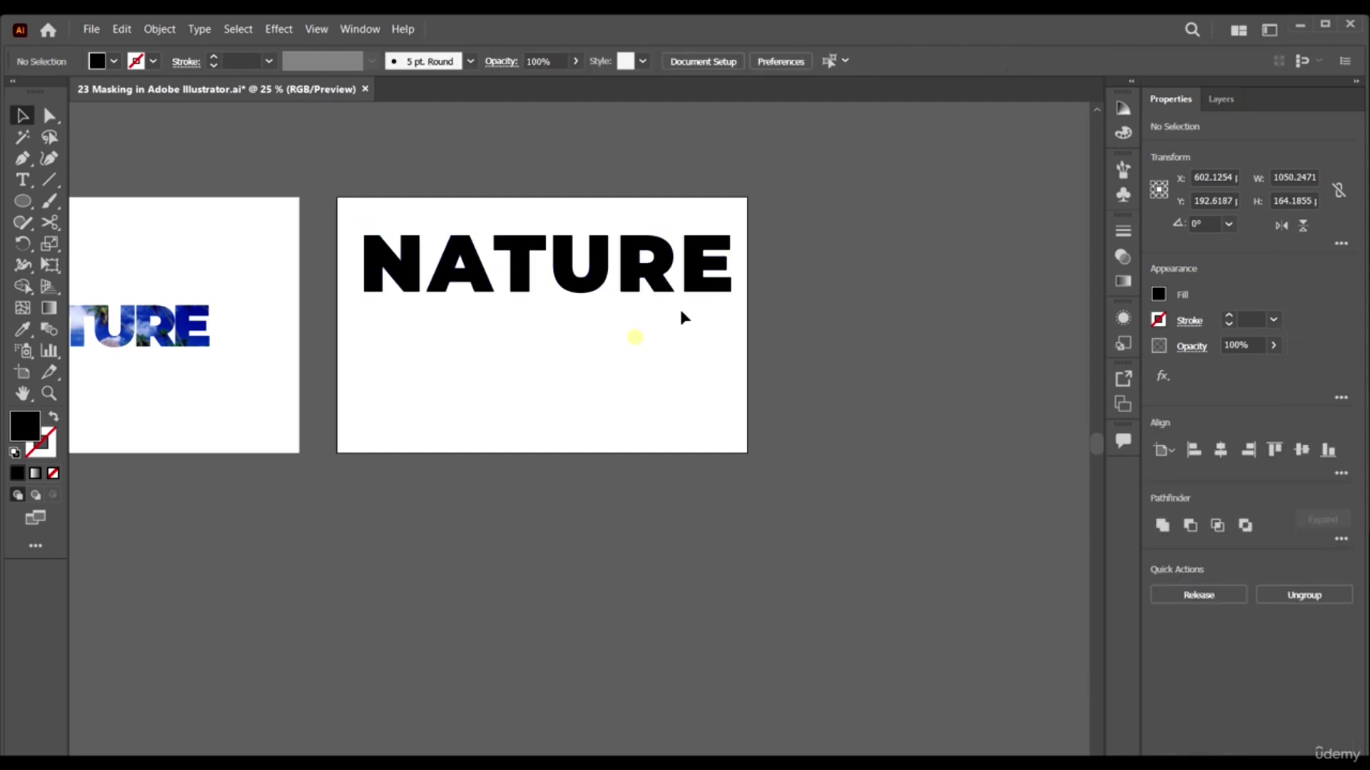
Ungroup the outlined NATURE lettering so that each letter can be selected separately.
right_click(713, 276)
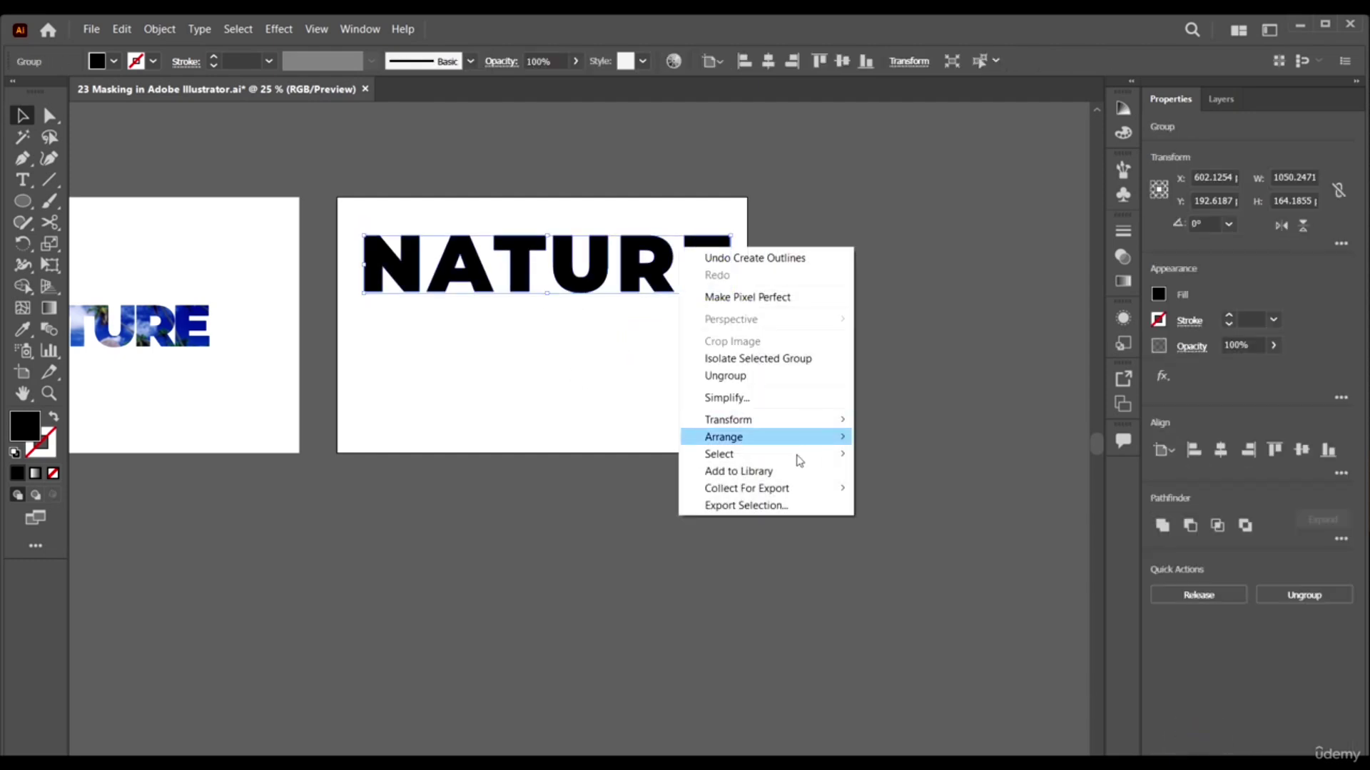
left_click(740, 375)
left_click(697, 361)
left_click(691, 243)
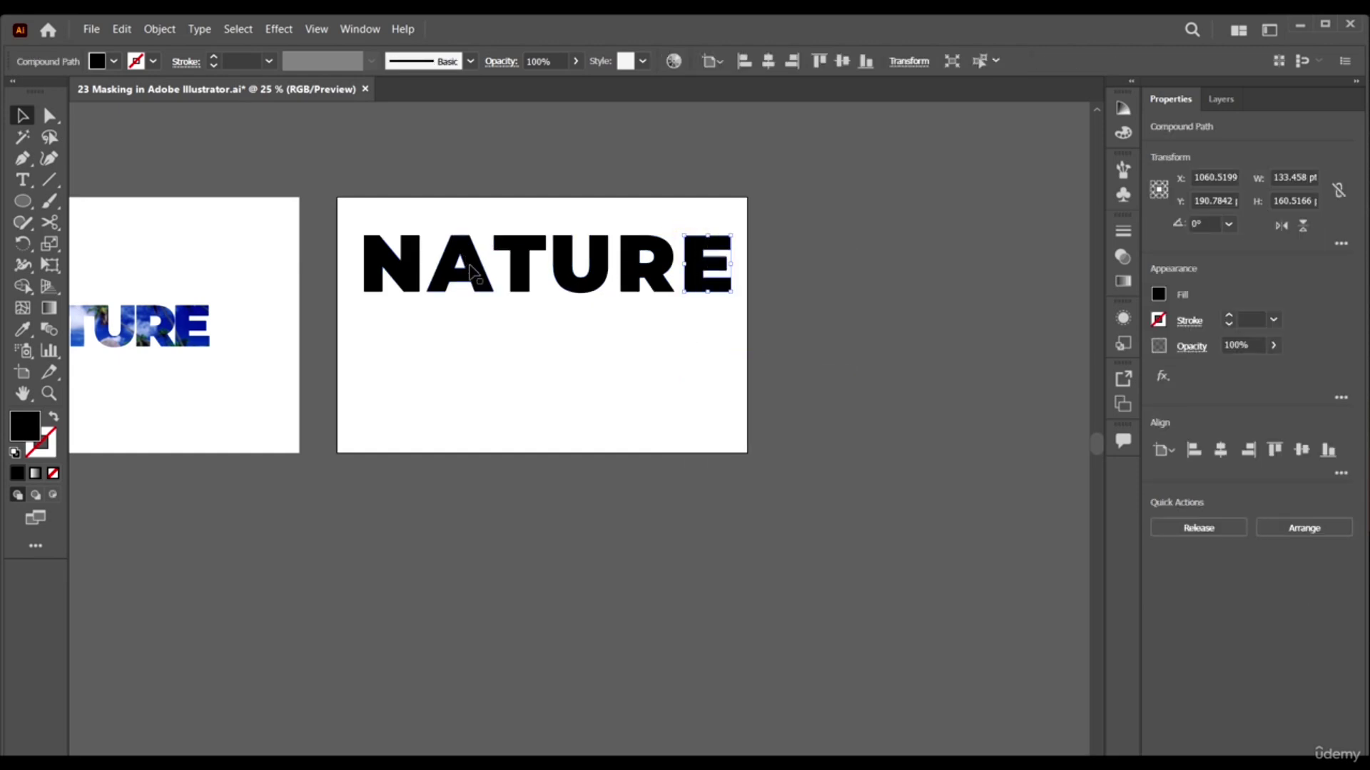
mouse_move(469, 271)
left_mouse_down()
mouse_move(531, 363)
mouse_move(535, 296)
mouse_move(471, 282)
left_mouse_up()
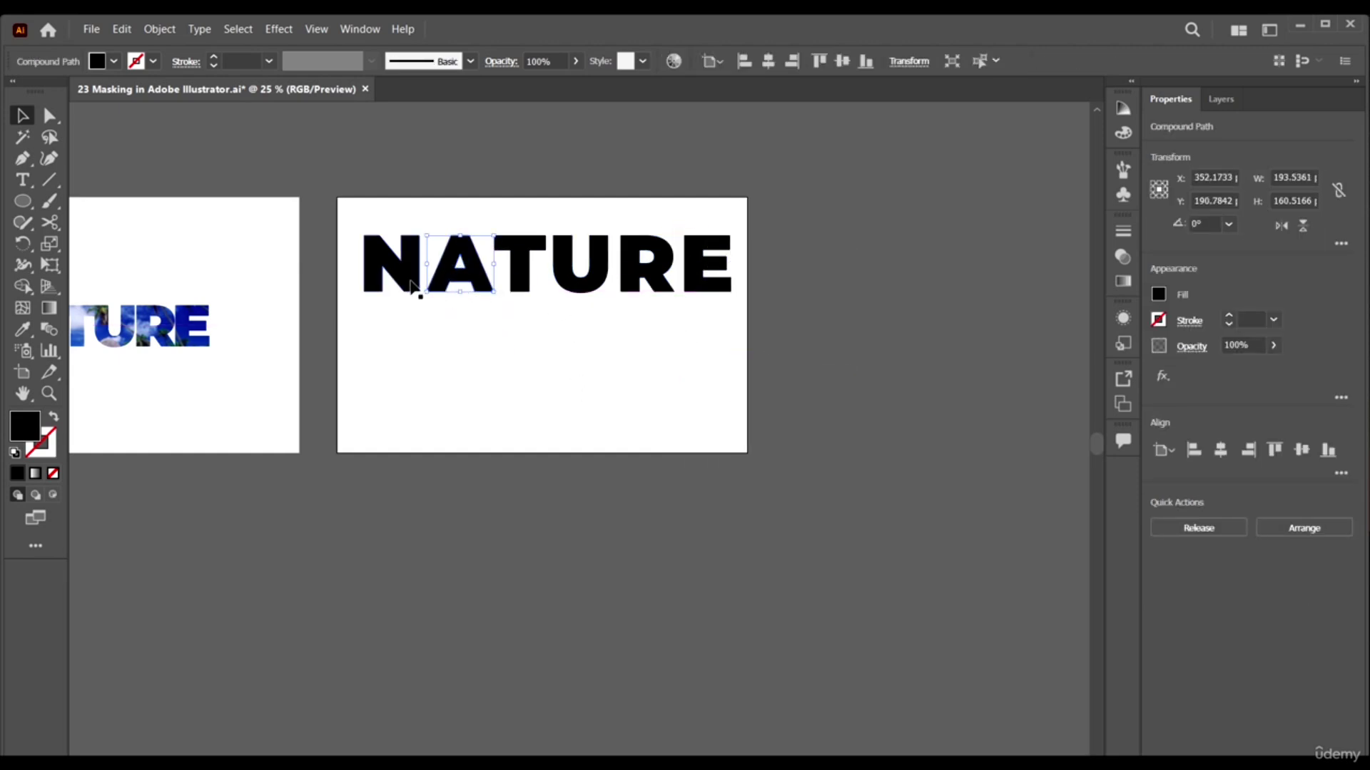
Move the letters A, T, U and R closer together at staggered heights beside the N.
scroll(476, 297, "up", 1)
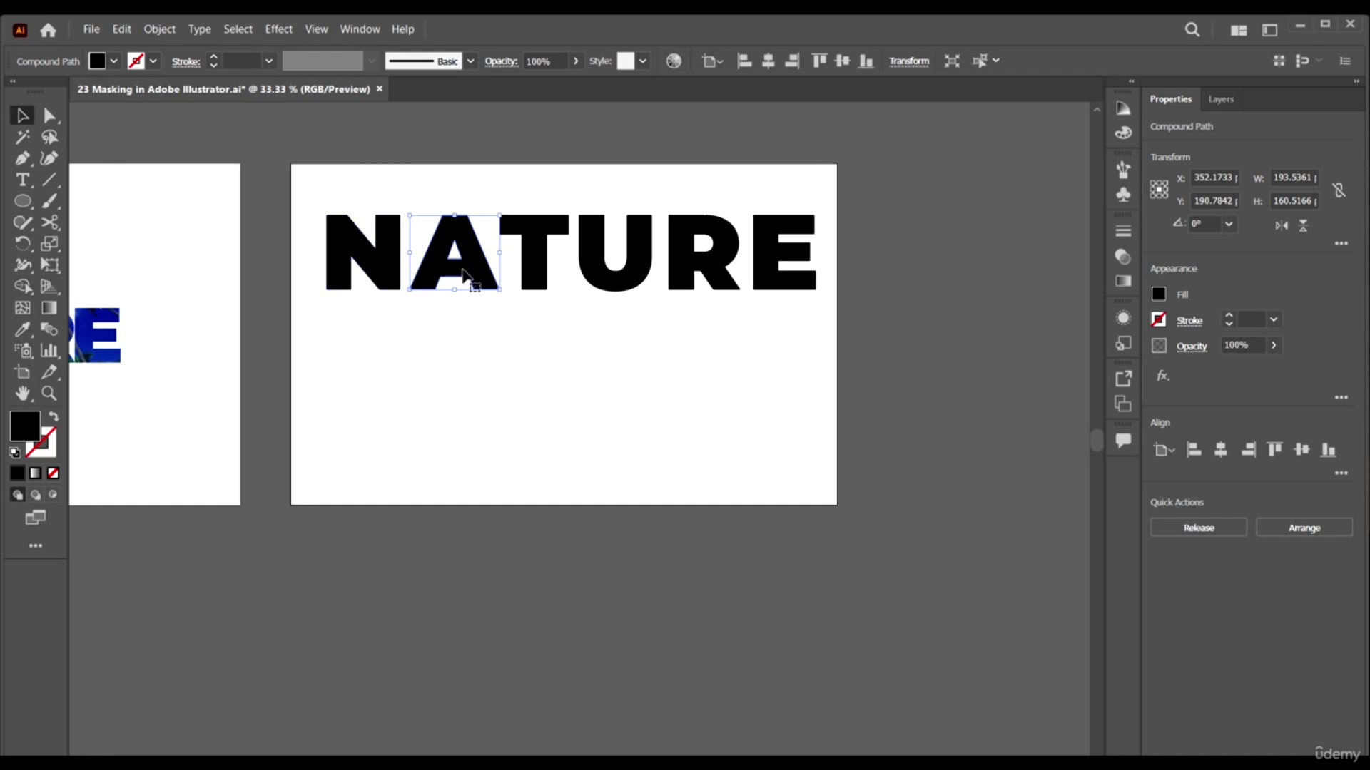
left_click_drag(463, 274, 445, 326)
left_click_drag(535, 275, 477, 266)
left_click_drag(575, 292, 493, 310)
left_click_drag(679, 274, 590, 255)
Enlarge the R to about 282 pt wide, and shrink the E and set it beside the R's leg.
left_click_drag(651, 269, 709, 352)
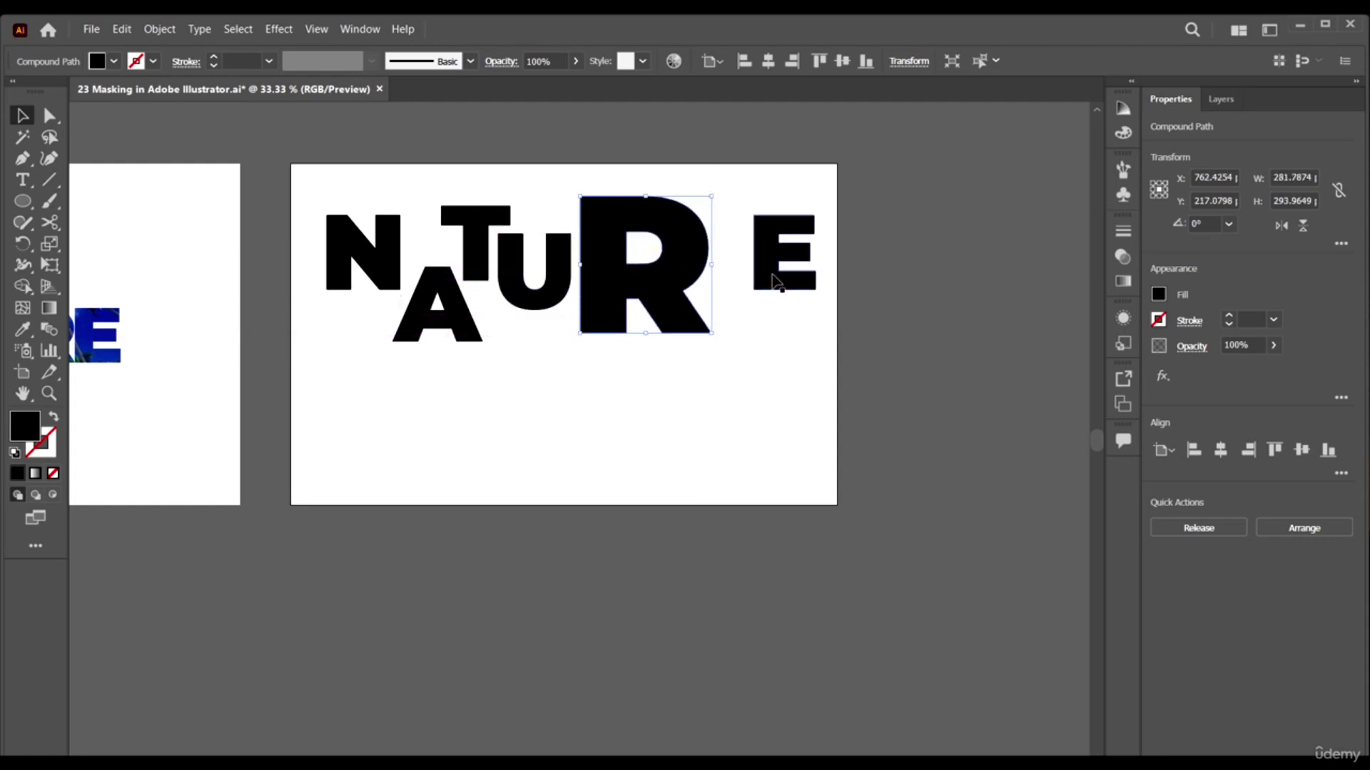
left_click_drag(773, 281, 734, 313)
left_click(772, 243)
Select all the NATURE letters on the third artboard and move them down and to the right.
left_click_drag(865, 425, 308, 183)
left_click_drag(614, 291, 695, 369)
left_click(705, 445)
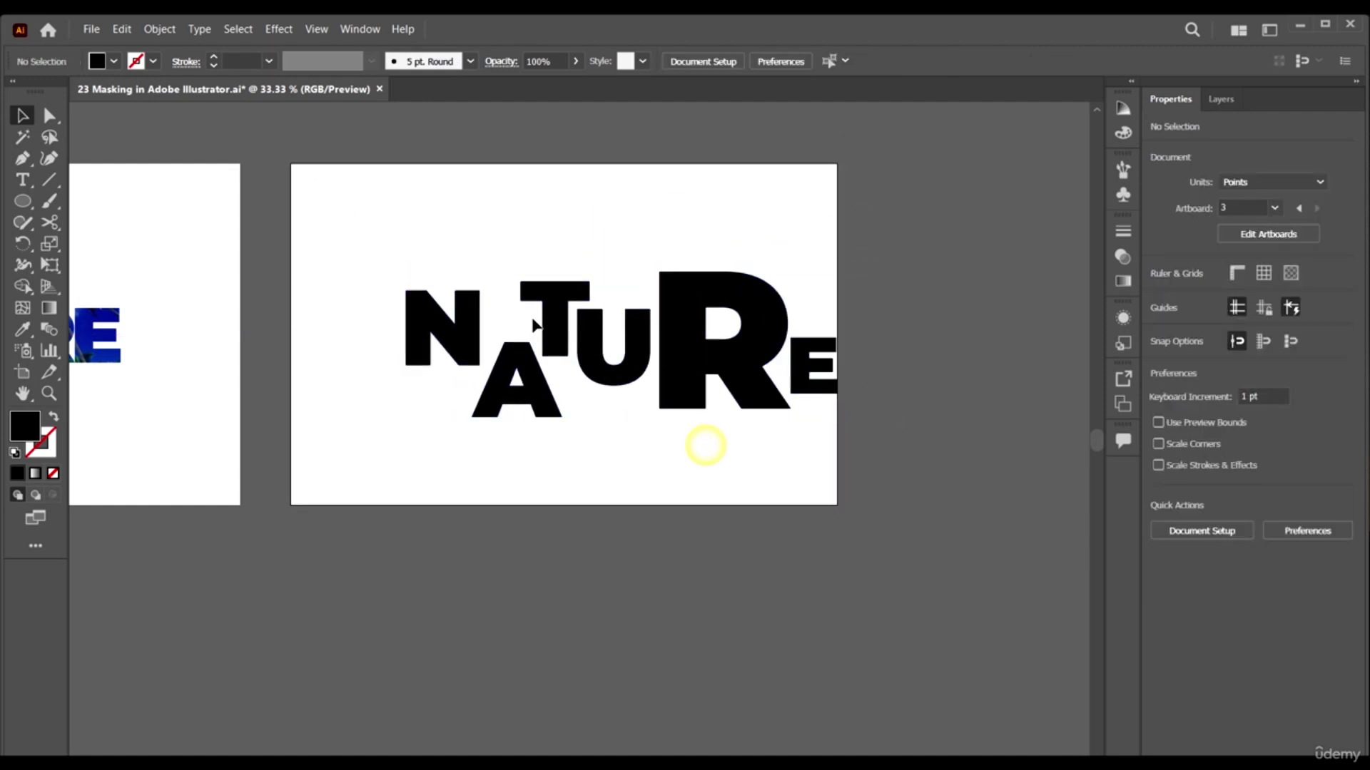
Enlarge the T to about 194 pt wide and fit the T and U snugly against their neighbouring letters.
left_click(541, 312)
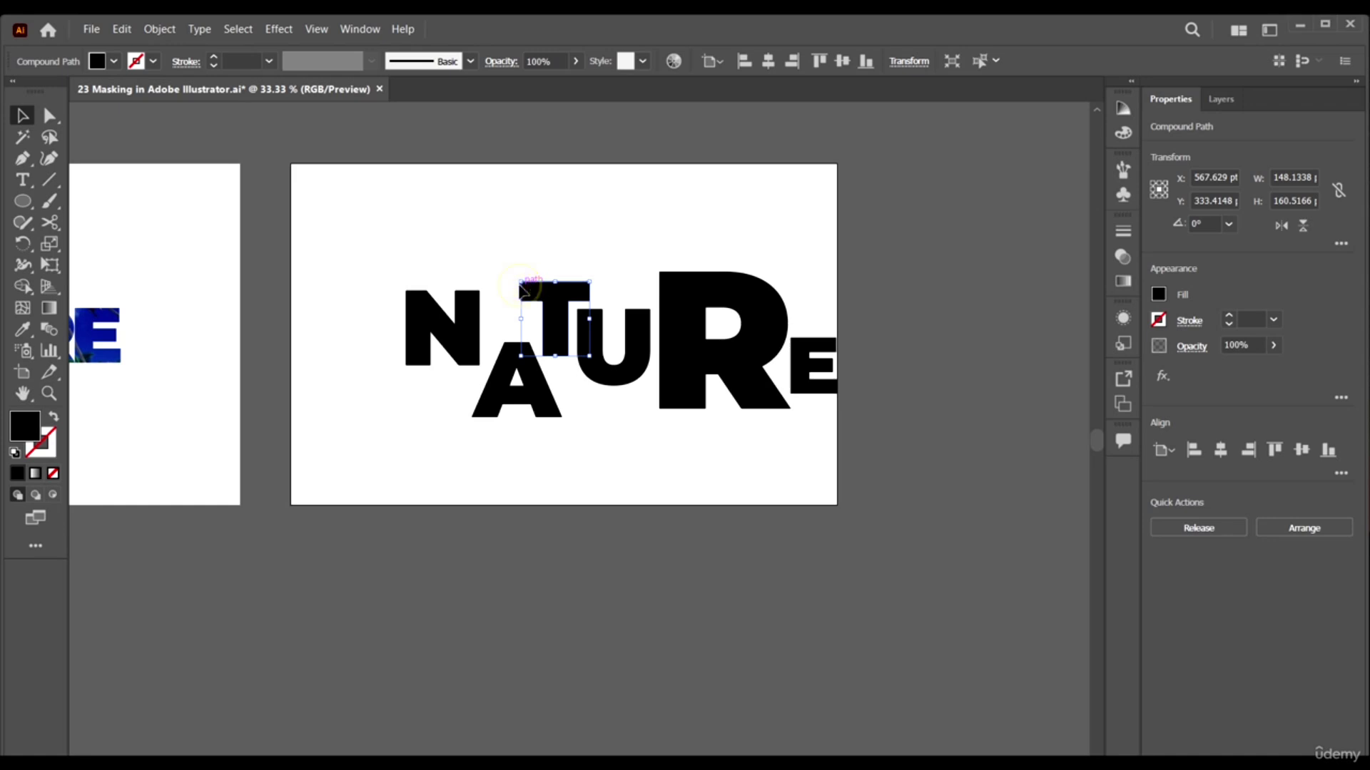
left_click_drag(520, 289, 492, 250)
left_click_drag(557, 313, 566, 309)
scroll(663, 385, "up", 3)
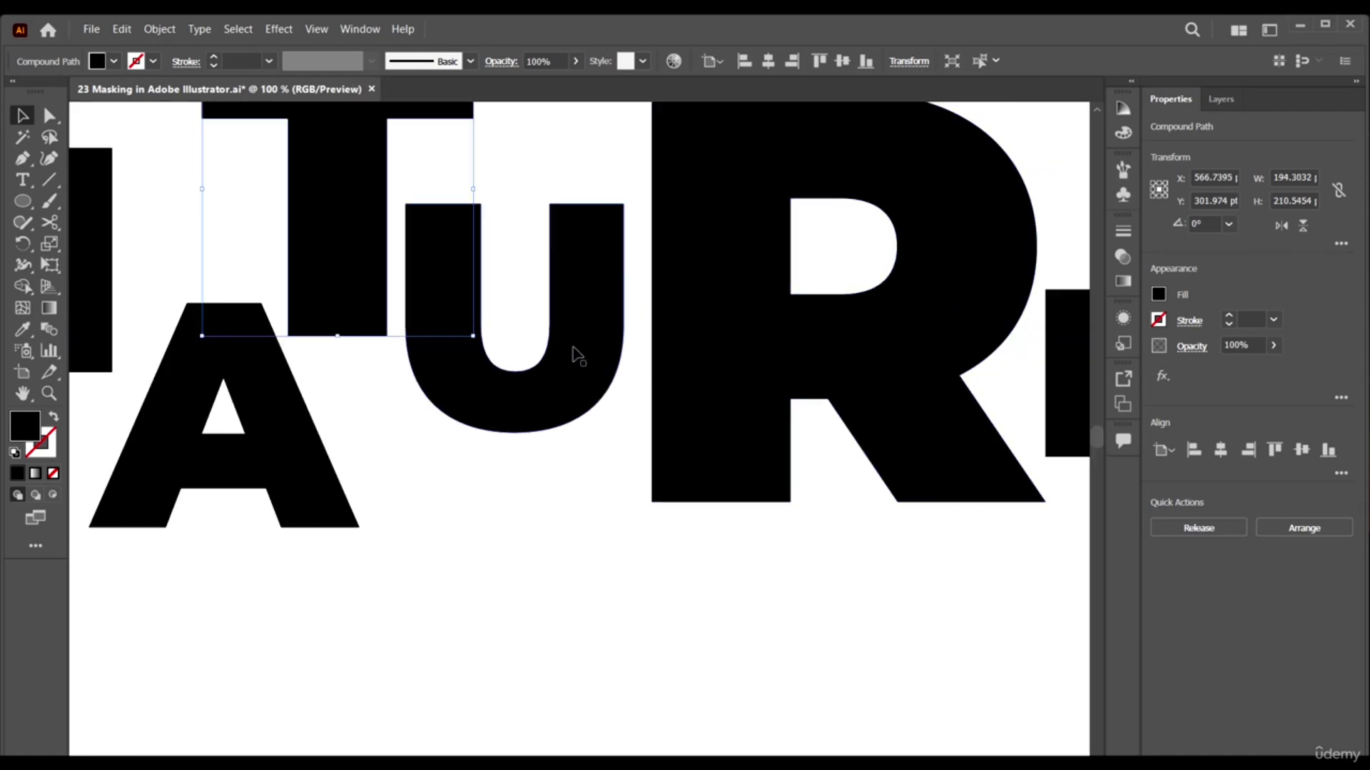
left_click_drag(576, 355, 607, 345)
left_click(611, 513)
left_click_drag(392, 285, 404, 290)
scroll(416, 492, "down", 4)
scroll(350, 464, "up", 1)
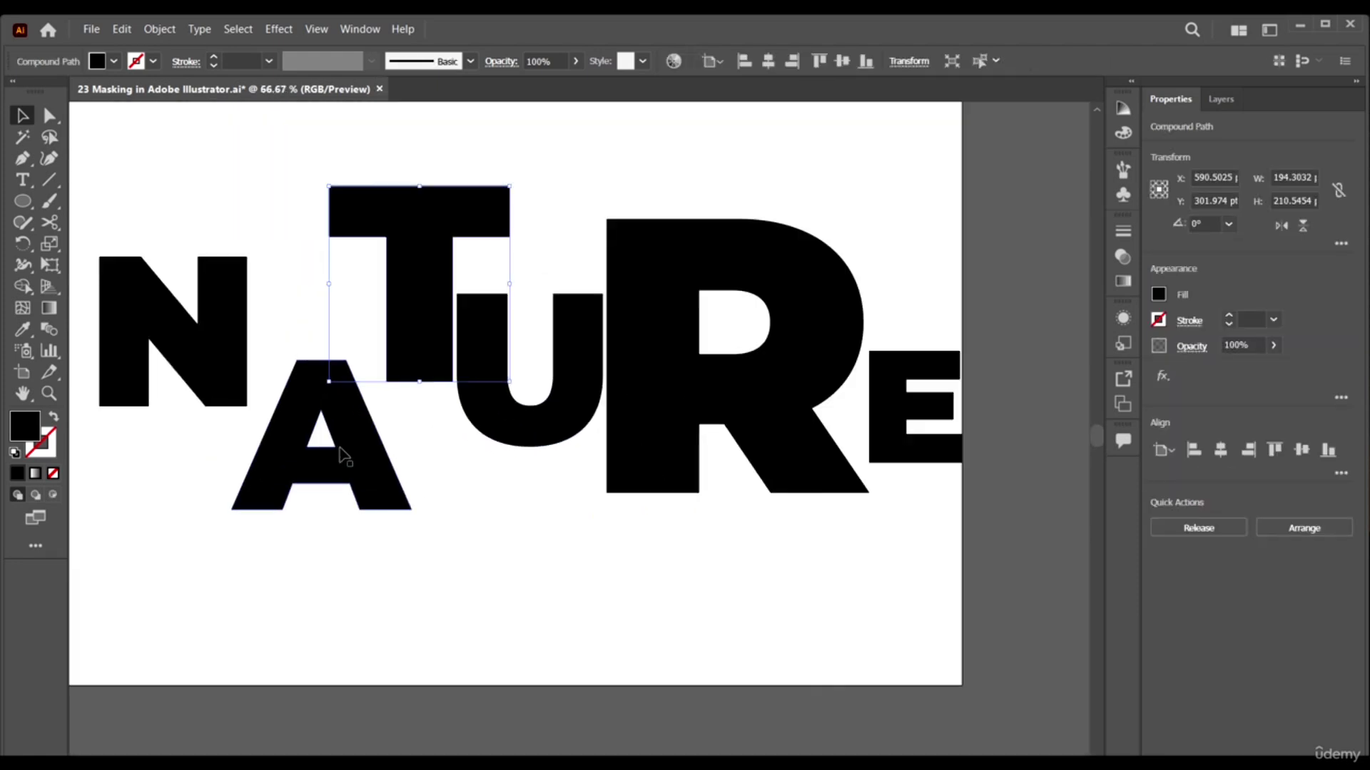
Enlarge the A, and enlarge the N to about 179 pt wide and place it just above the A's left side.
left_click(342, 449)
left_click_drag(408, 356, 442, 319)
left_click(227, 264)
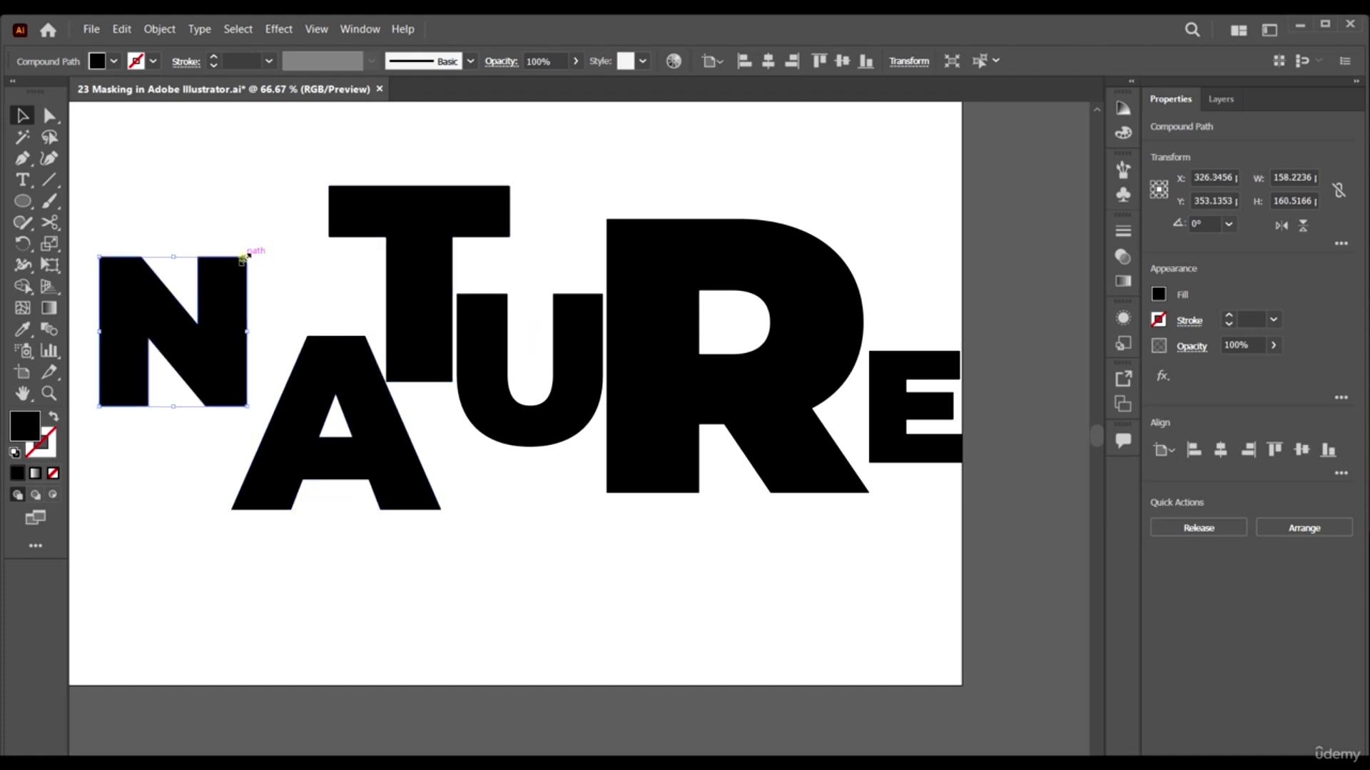
mouse_move(243, 257)
left_mouse_down()
mouse_move(295, 208)
mouse_move(268, 281)
mouse_move(284, 288)
mouse_move(256, 285)
mouse_move(269, 250)
left_mouse_up()
scroll(352, 362, "down", 2)
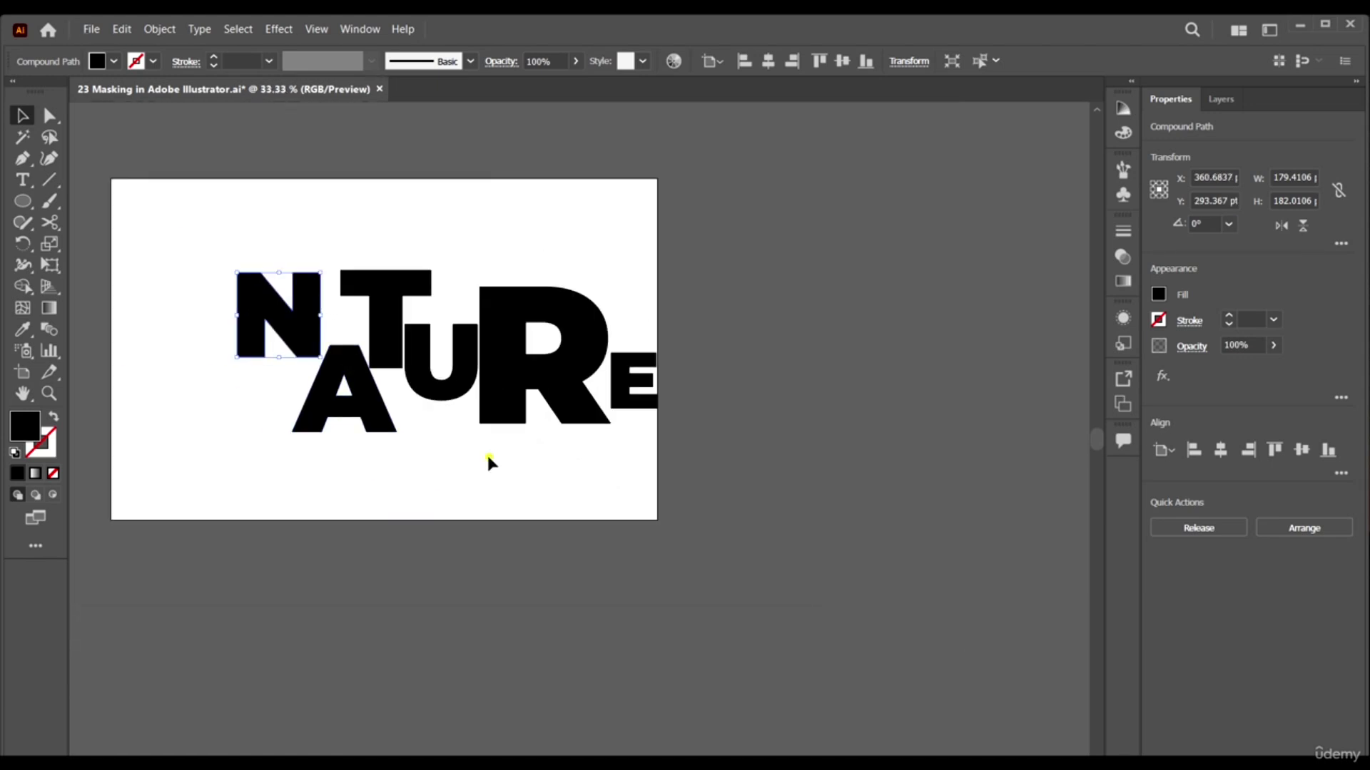
Move all the NATURE letters together to the middle of the third artboard and enlarge them slightly.
left_click(690, 510)
key("ctrl+a")
left_click_drag(516, 379, 470, 385)
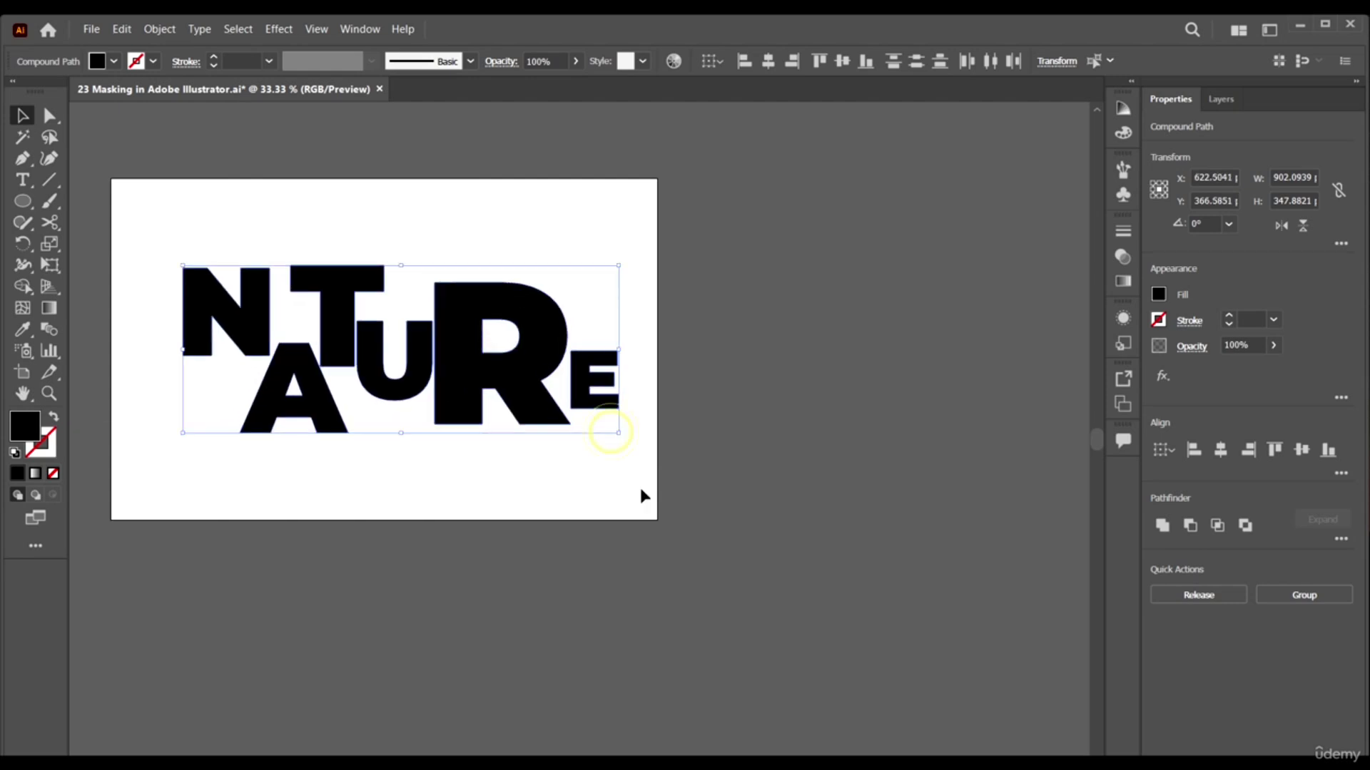
left_click(697, 492)
Place the linked Nature image on the third artboard, sized to cover the whole artboard.
left_click_drag(666, 407, 765, 405)
left_click(88, 28)
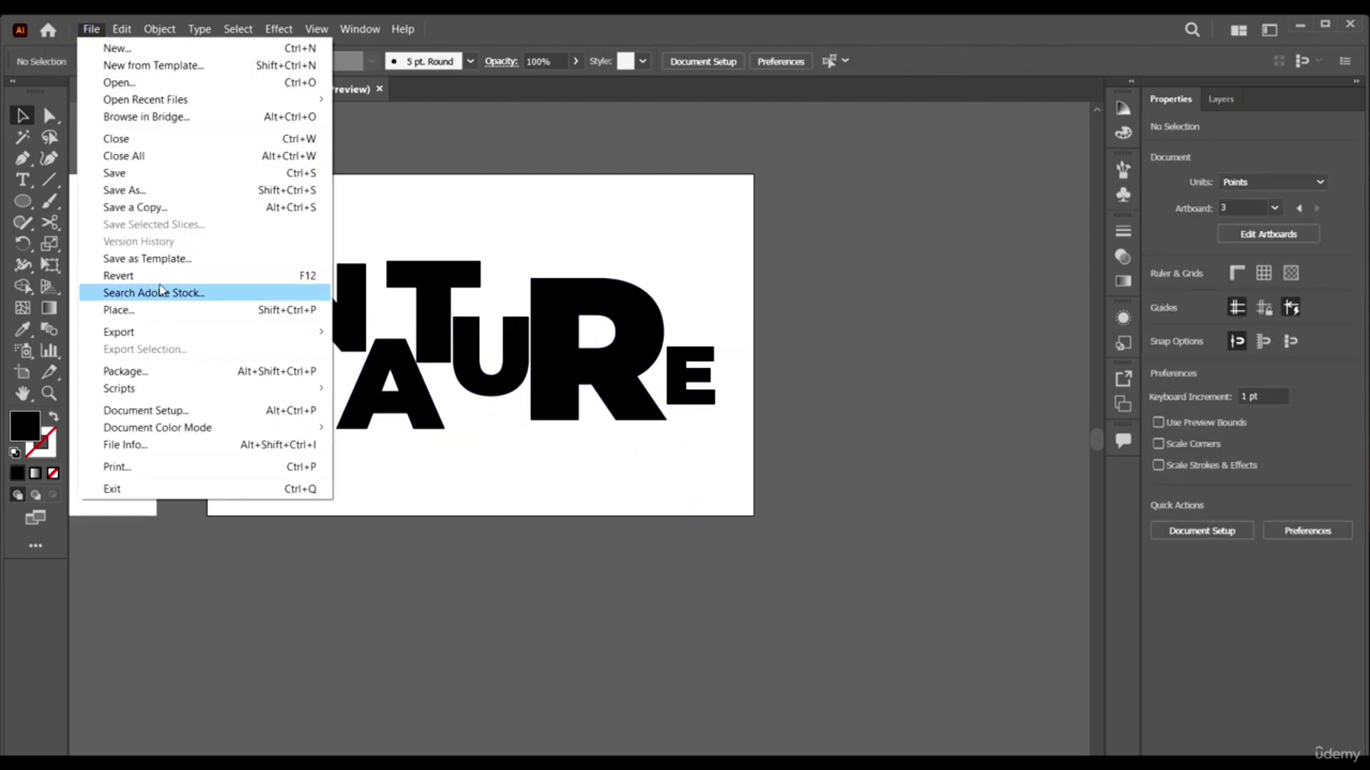
left_click(169, 309)
left_click(407, 171)
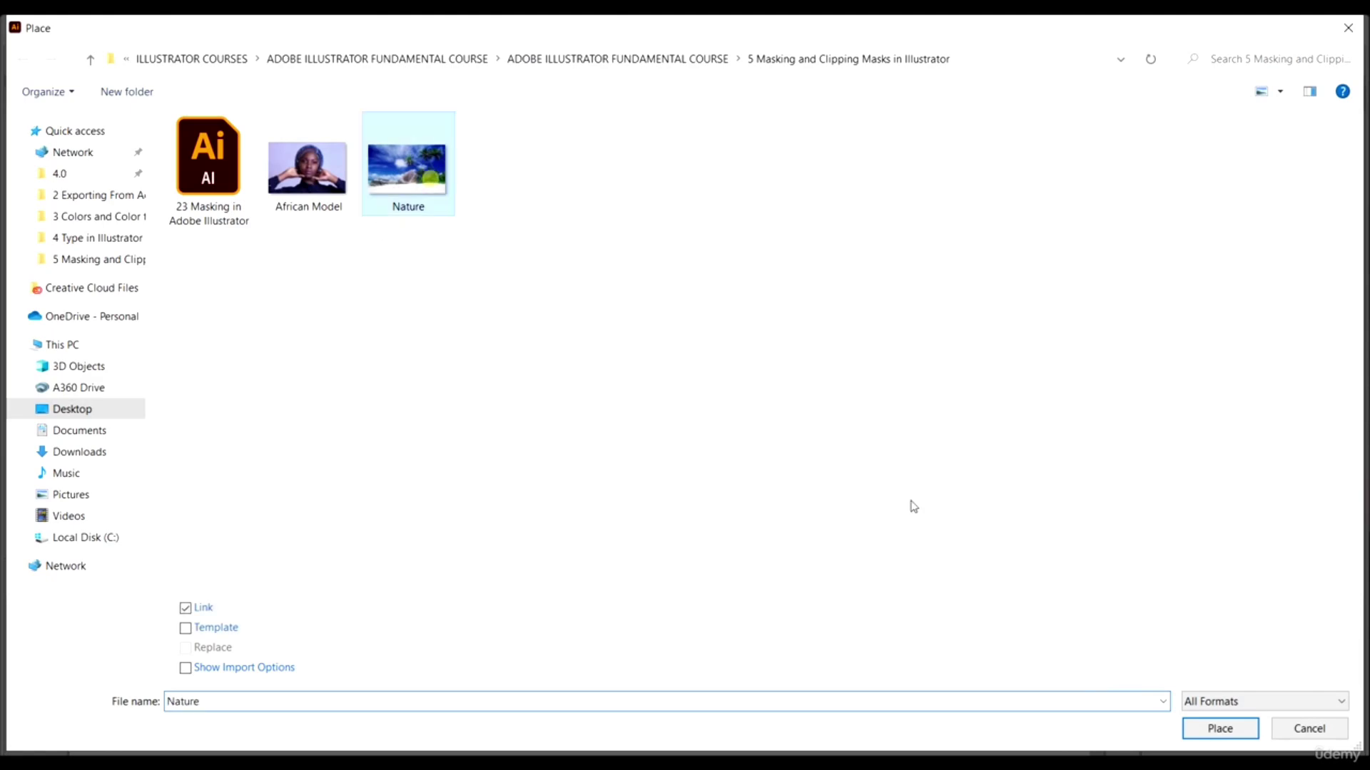
left_click(1219, 731)
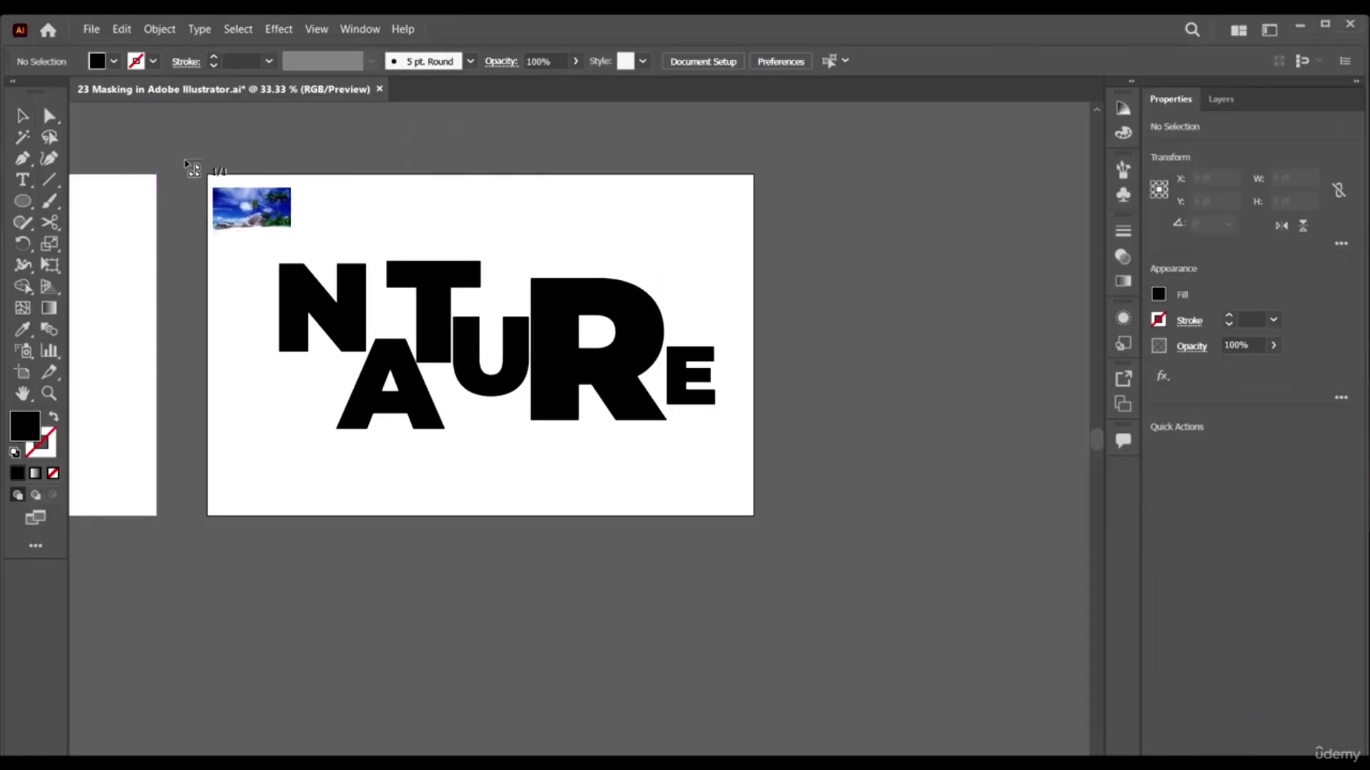
left_click_drag(216, 176, 758, 520)
left_click(860, 514)
Send the Nature image on the third artboard to the back, behind the NATURE letters.
left_click(737, 387)
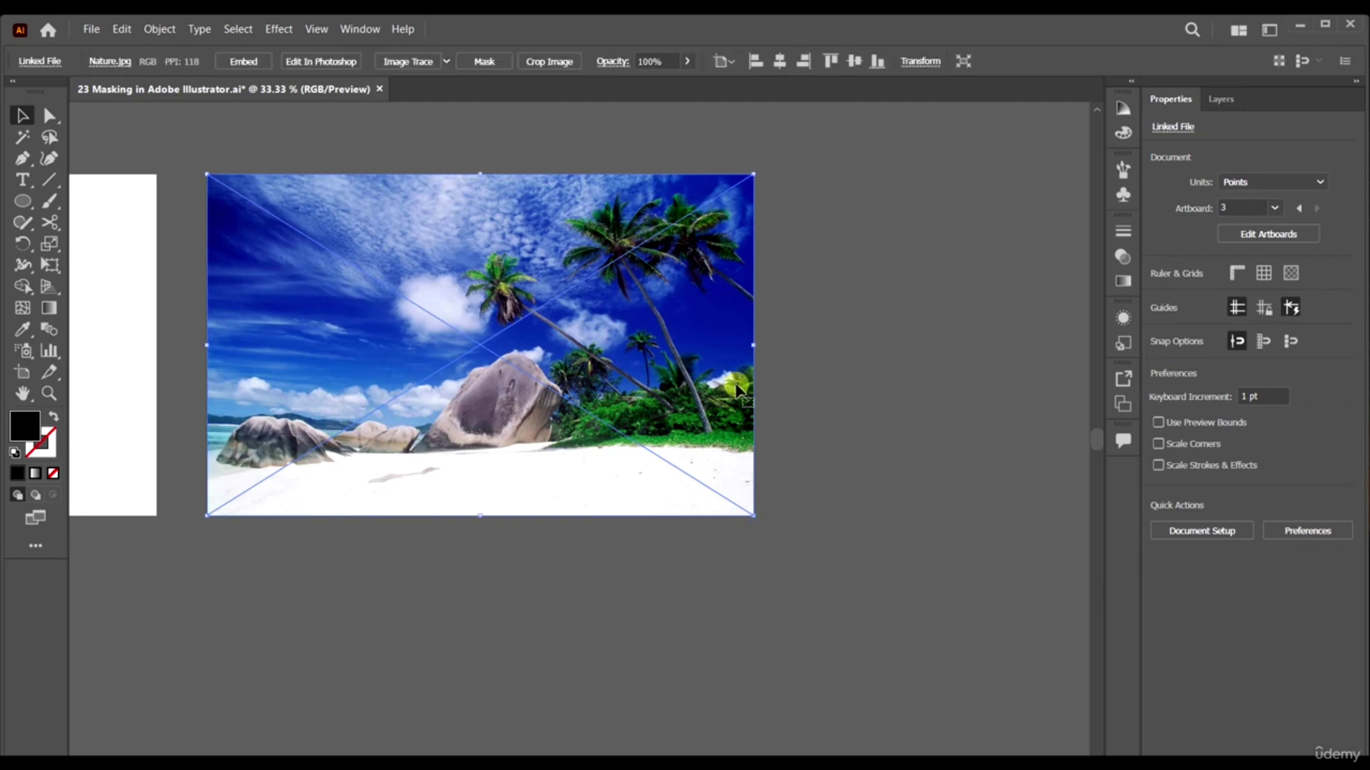
right_click(737, 387)
mouse_move(832, 514)
left_click(971, 565)
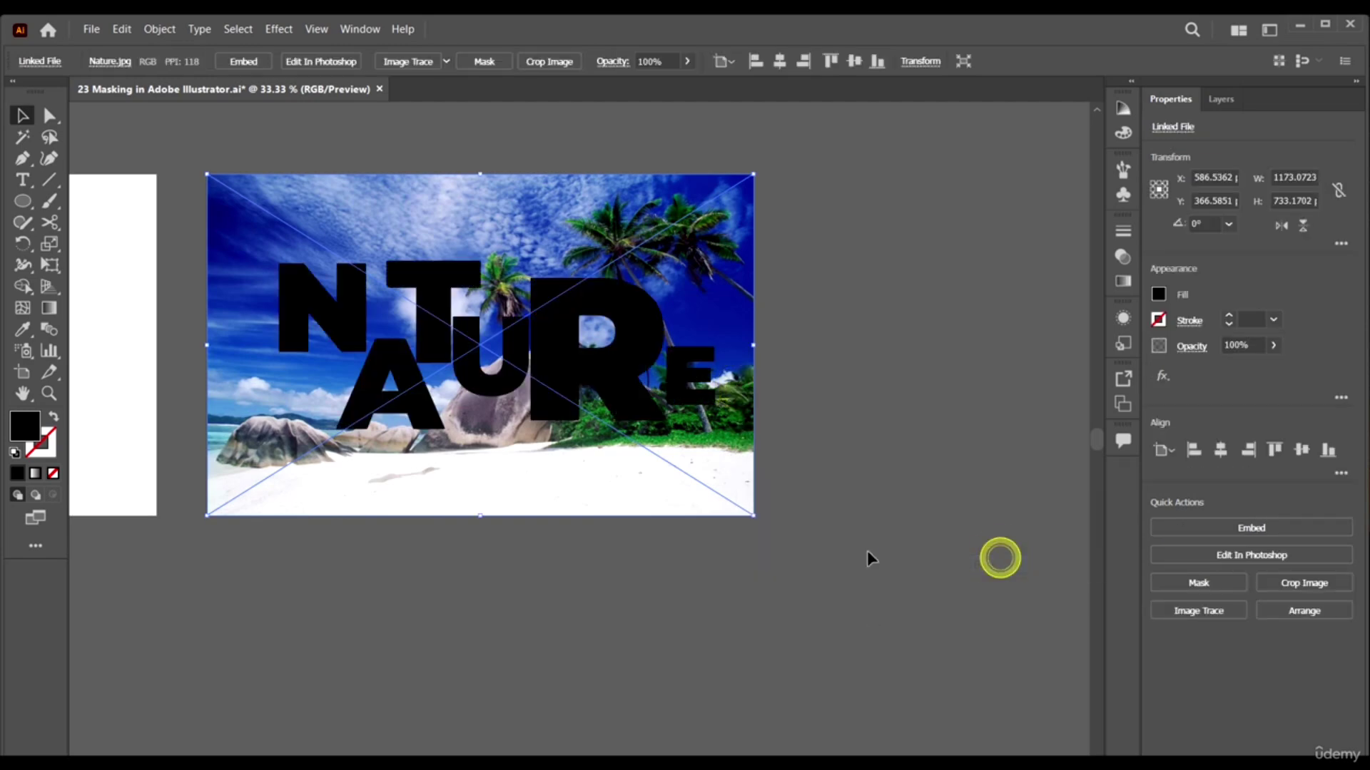
Try to make a clipping mask from the separate NATURE letters and the image, and undo it.
left_click(868, 555)
key("ctrl+a")
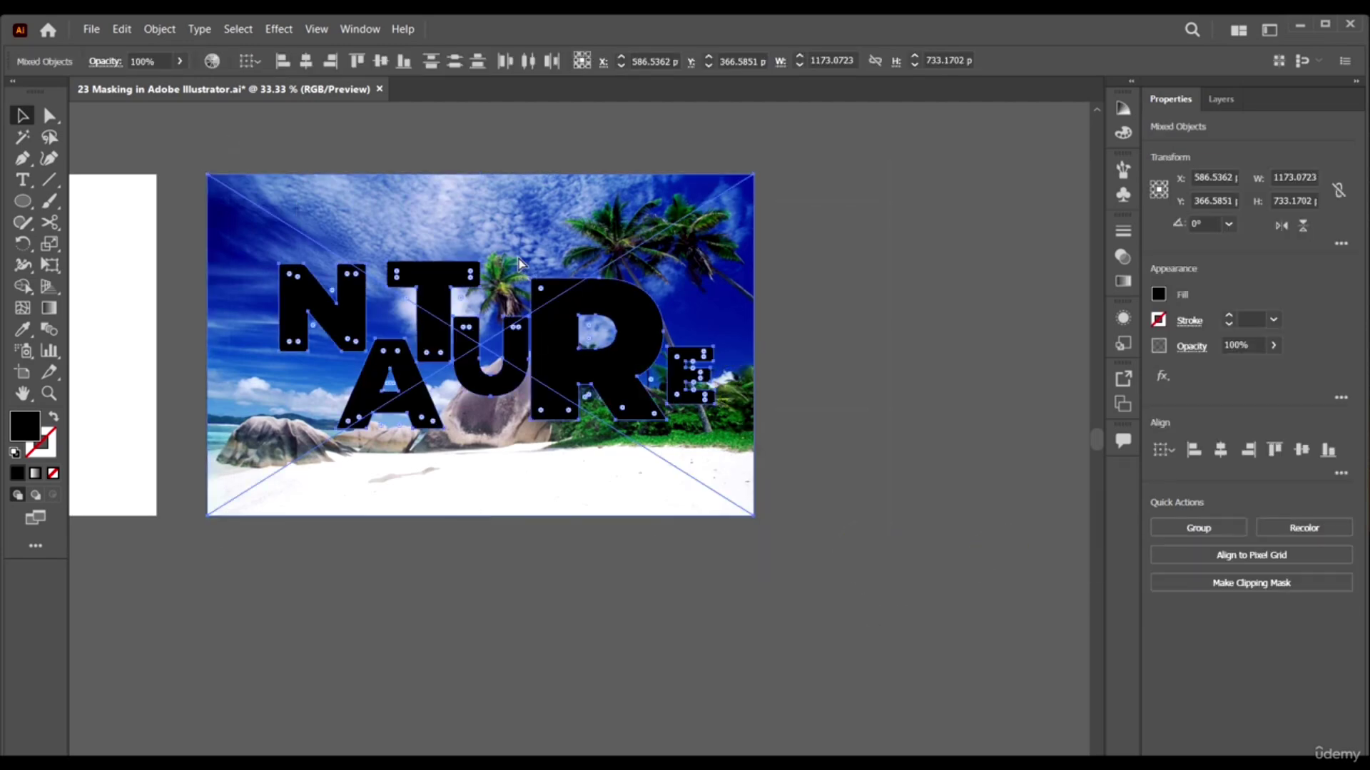
key("ctrl+7")
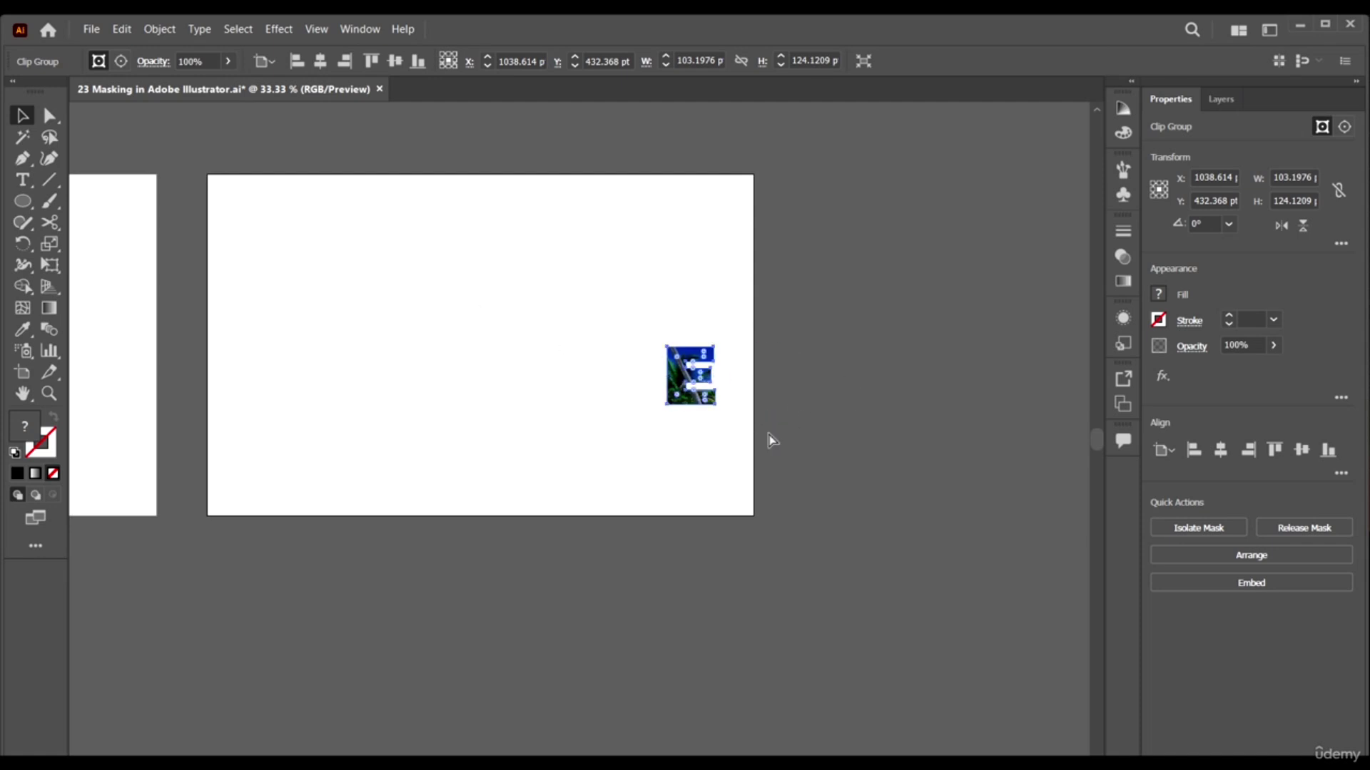
key("ctrl+7")
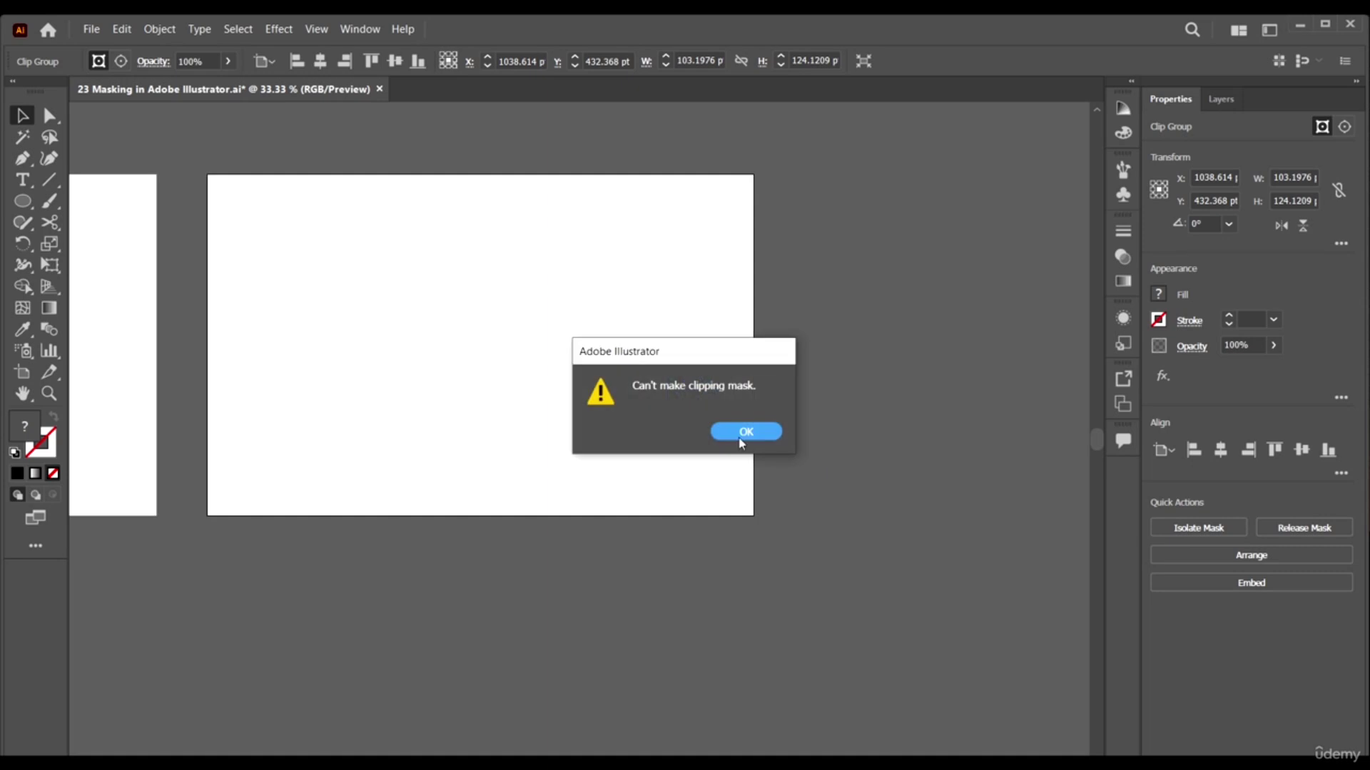
left_click(741, 432)
key("ctrl+z")
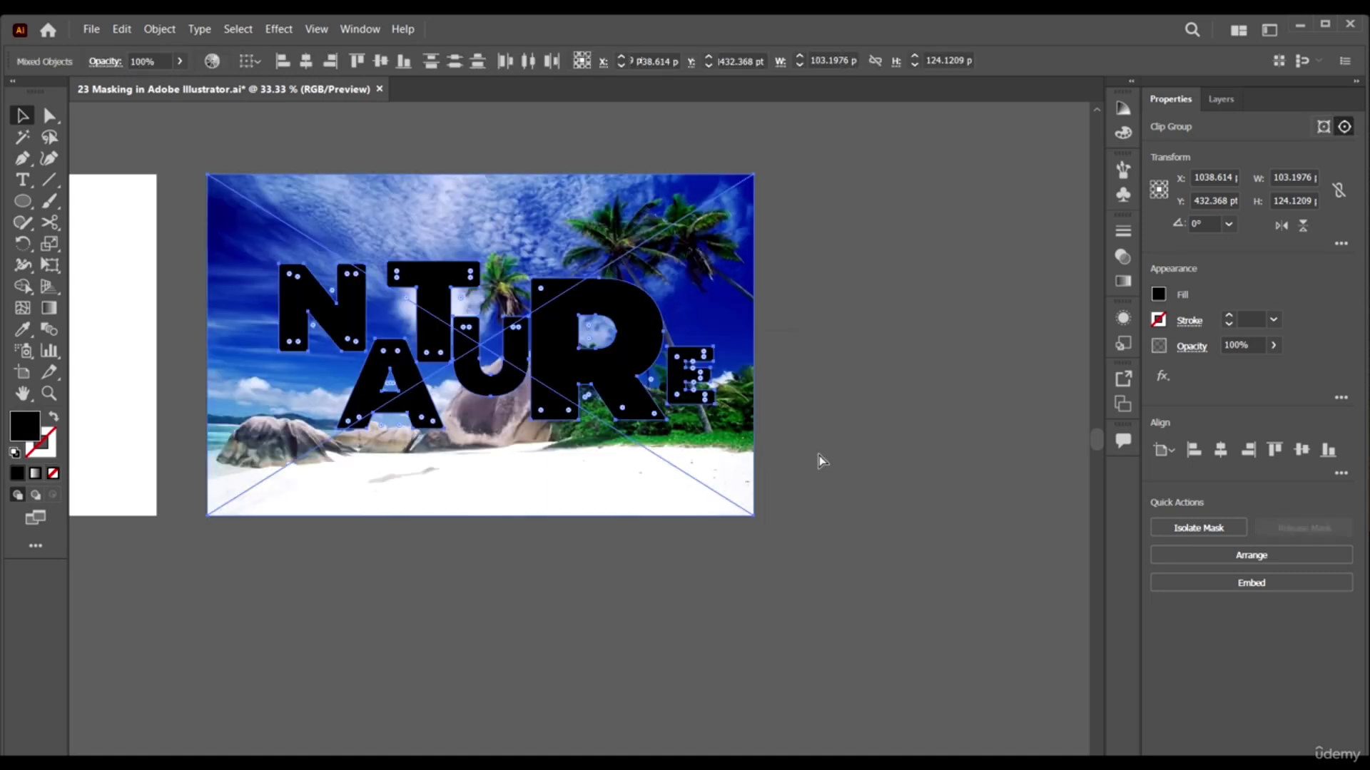
left_click(838, 412)
Move the N up and to the right beside the T, and shrink the A to about 177 pt wide.
scroll(667, 300, "up", 1)
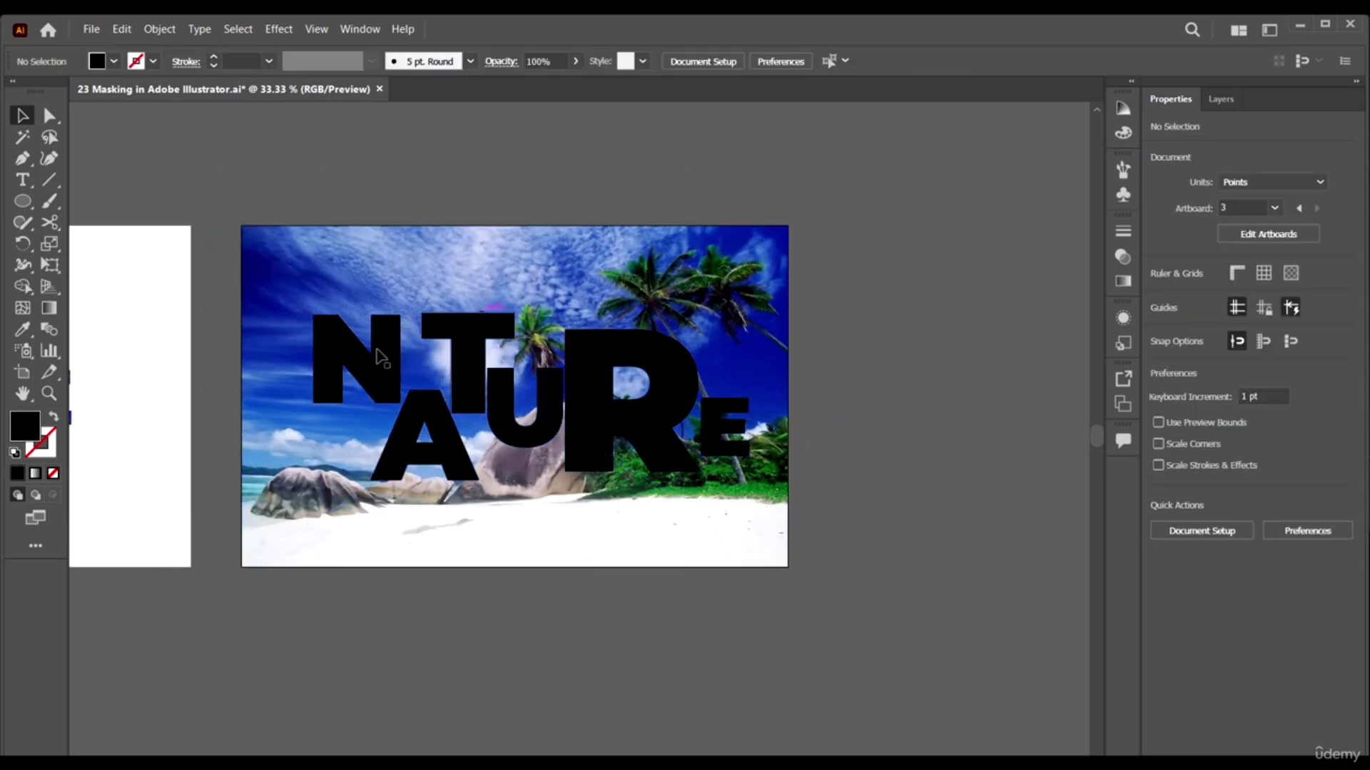
scroll(667, 299, "left", 1)
left_click(401, 369)
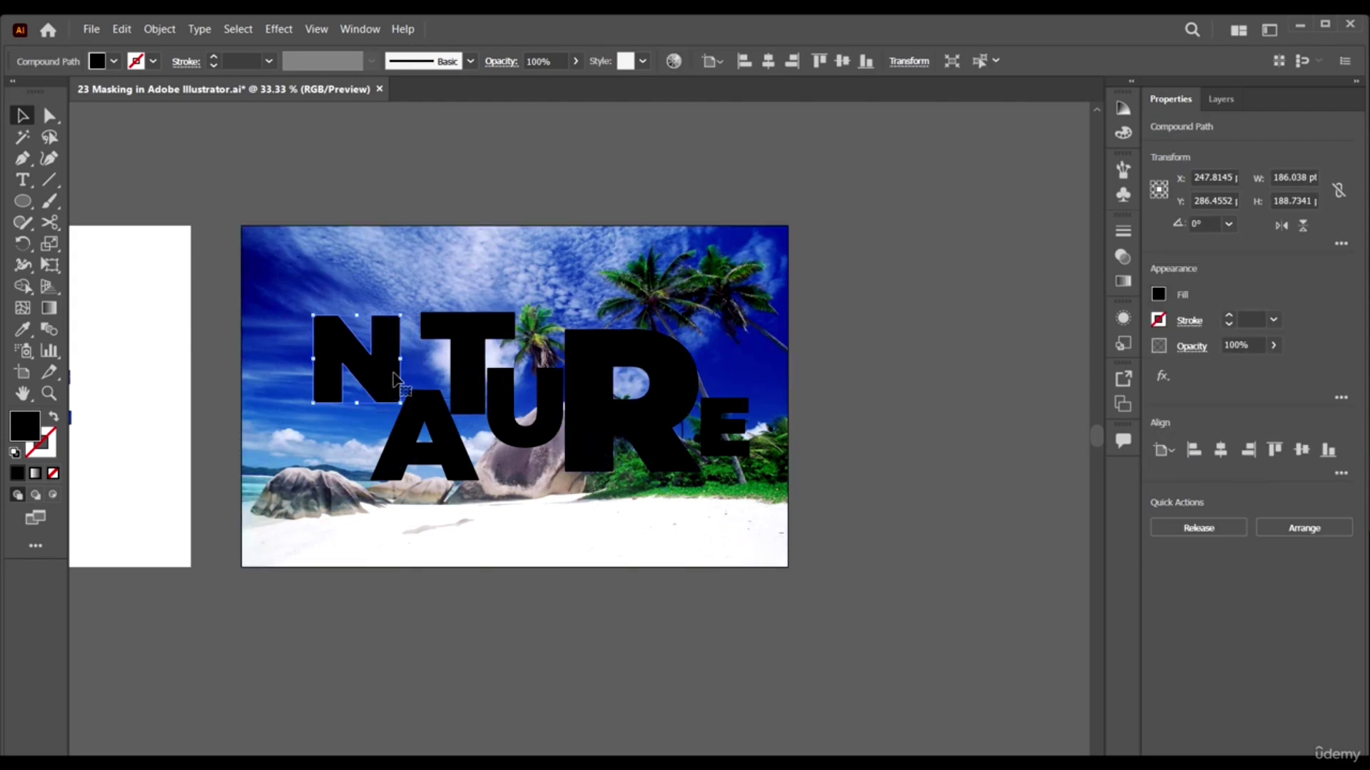
left_click_drag(393, 378, 414, 356)
left_click(372, 482)
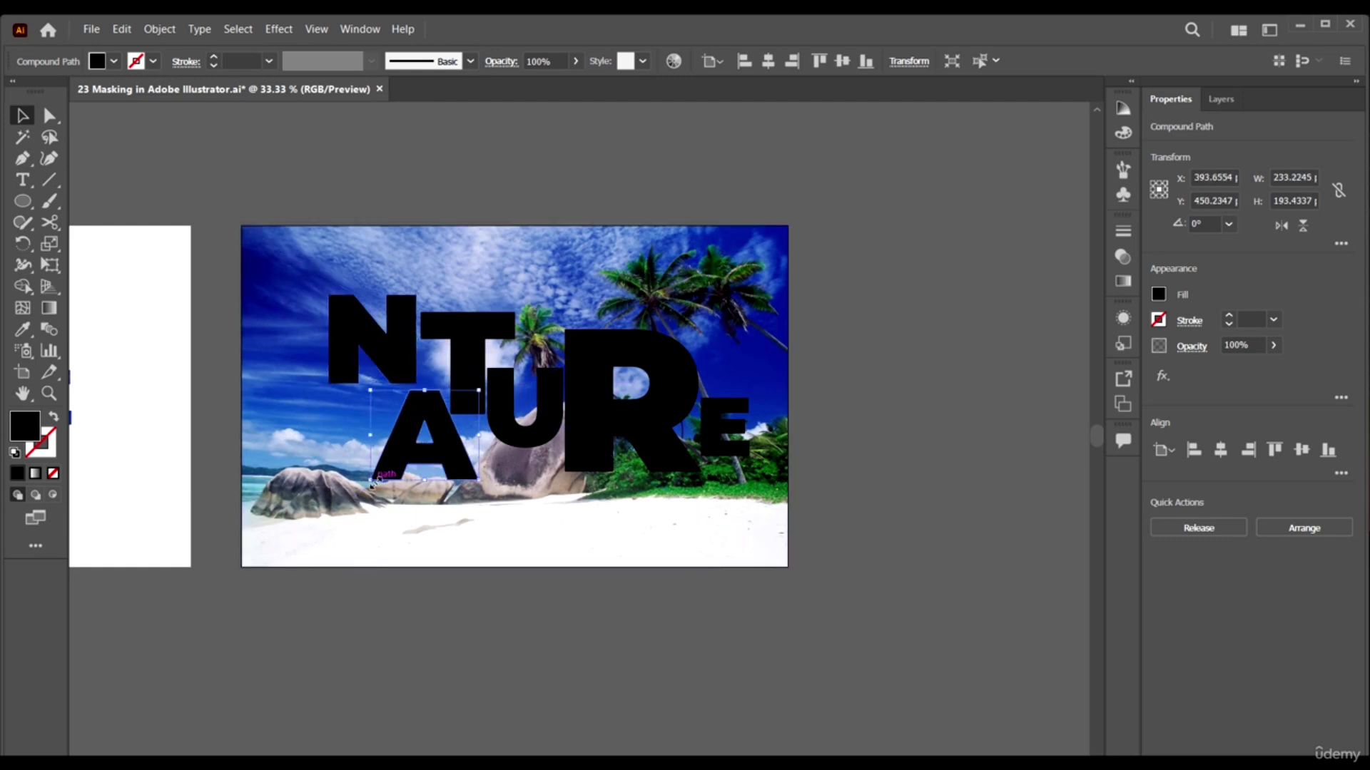
left_click_drag(372, 482, 459, 444)
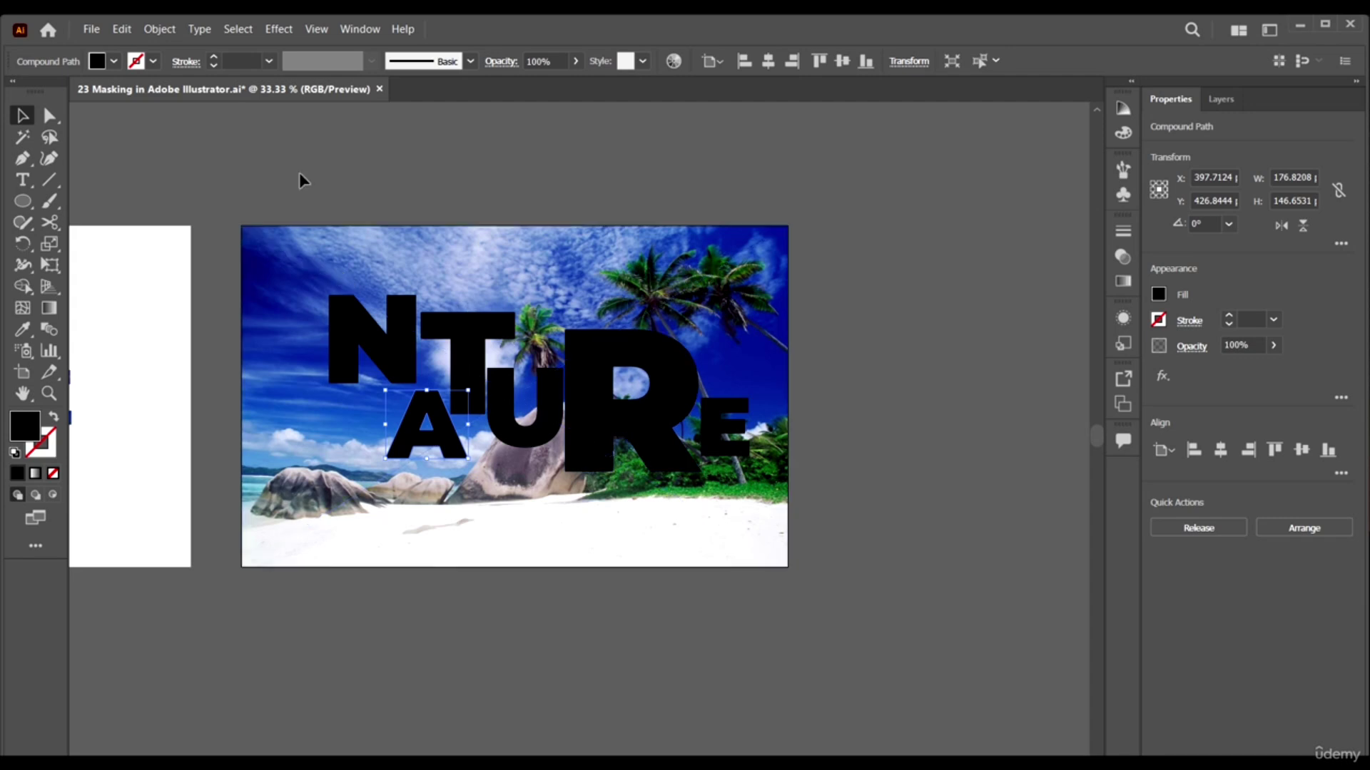
Enlarge the N to about 208 pt wide and nudge the A up closer beneath it.
left_click(343, 331)
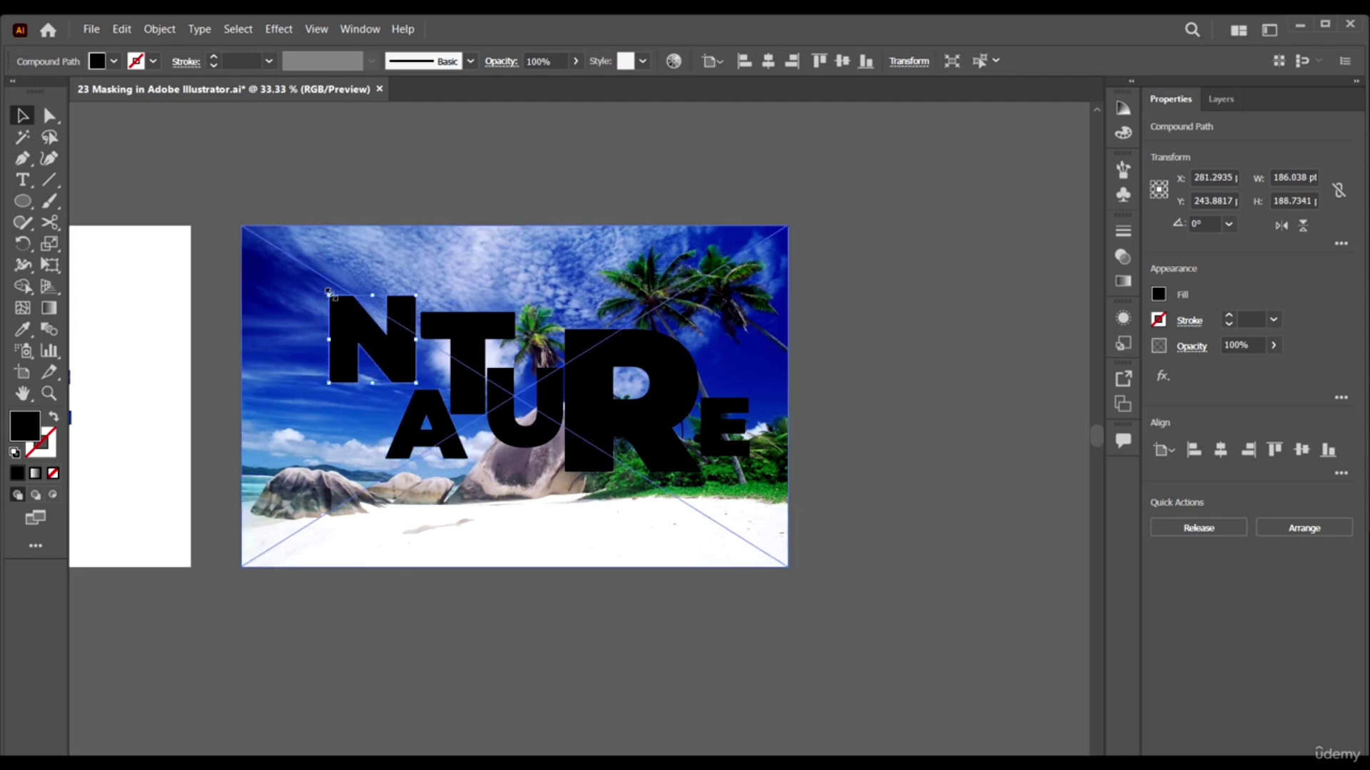
left_click_drag(328, 293, 319, 284)
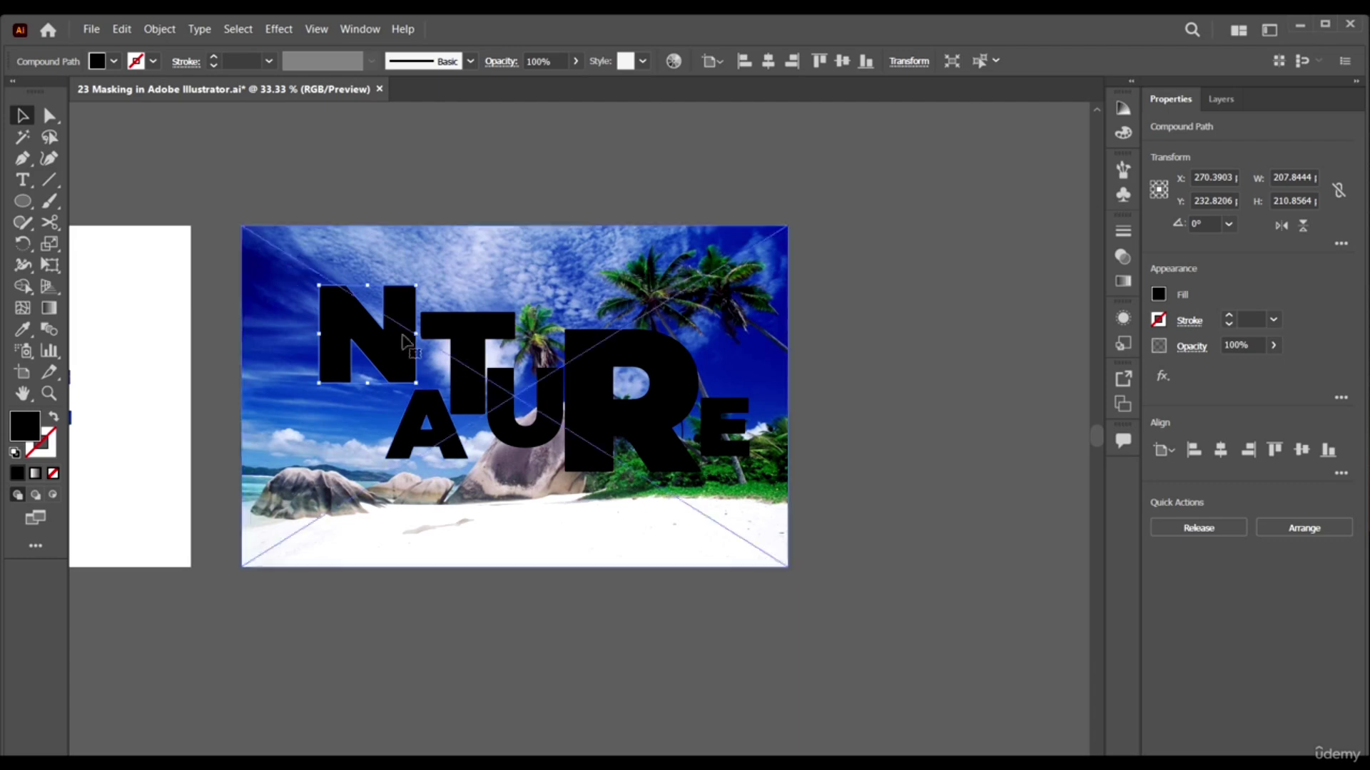
left_click(449, 442)
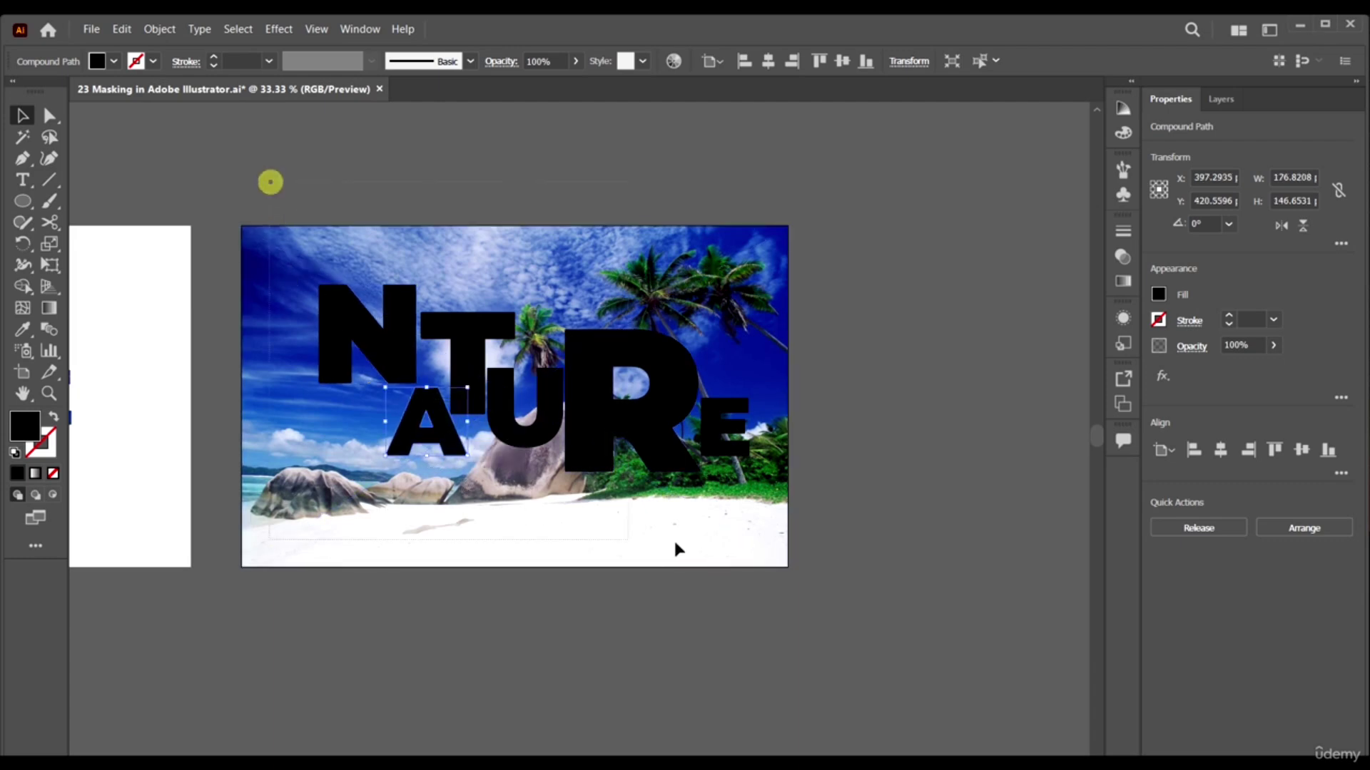
Select all the NATURE letters and enlarge them together to nearly the full width of the image.
left_click(755, 540, "shift")
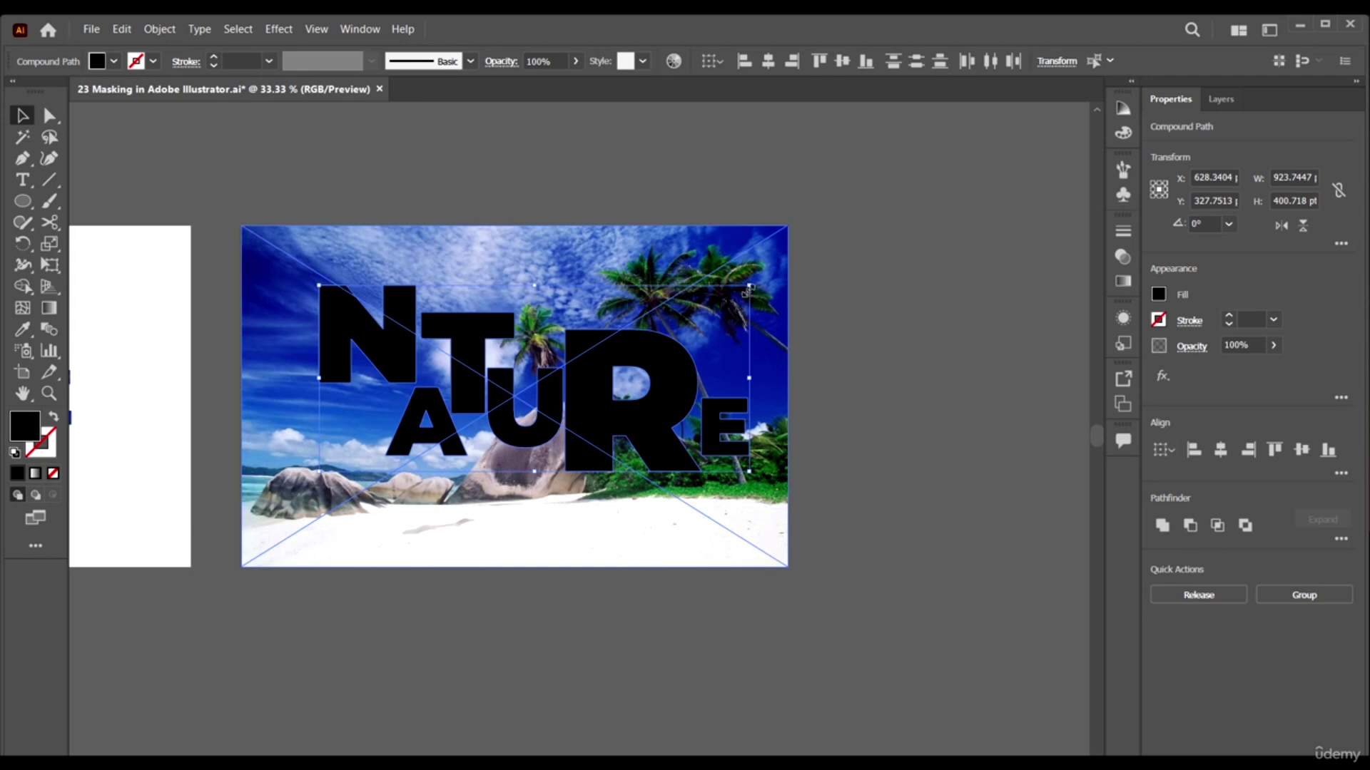
left_click_drag(747, 288, 776, 273)
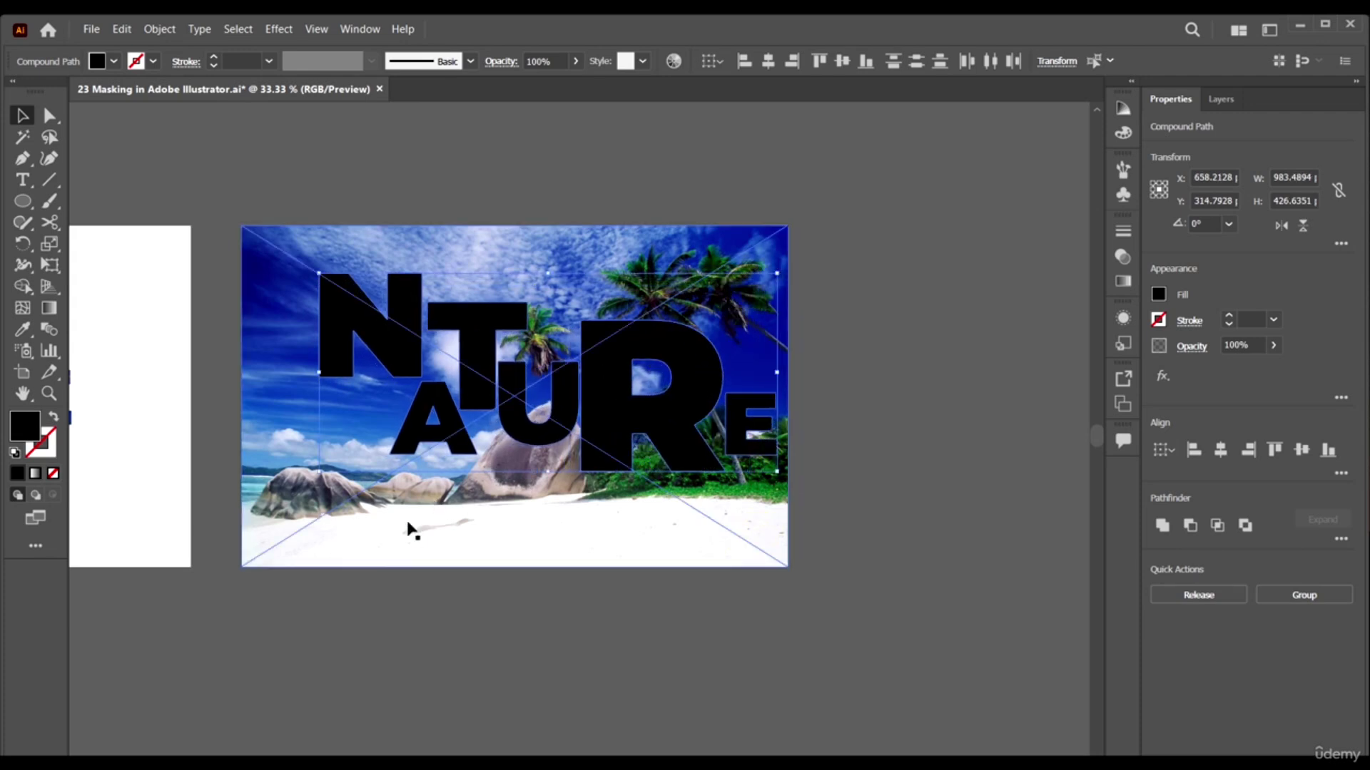
left_click_drag(320, 475, 269, 550)
left_click_drag(776, 272, 784, 270)
left_click_drag(269, 269, 255, 251)
left_click(856, 385)
Enlarge the R to about 405 pt wide and move it up slightly.
left_click(666, 357)
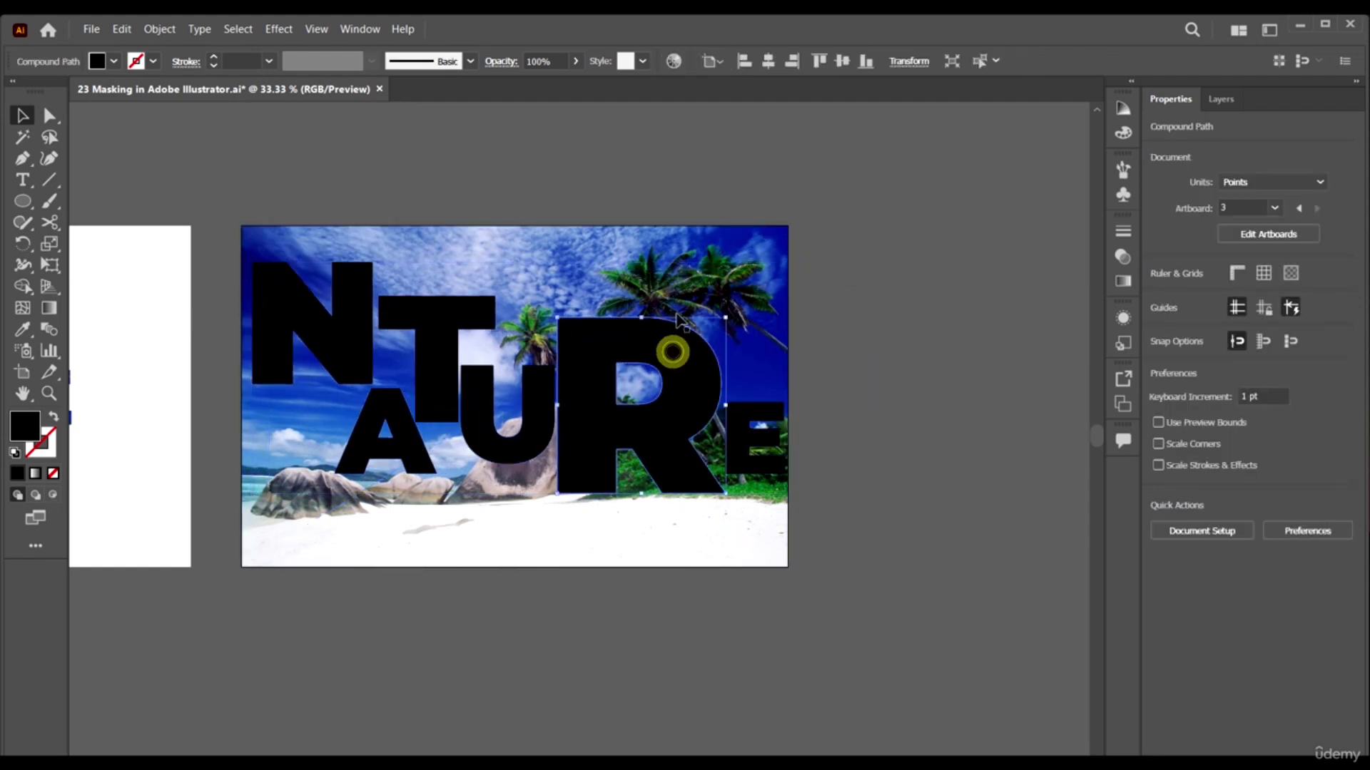
left_click_drag(727, 319, 747, 297)
left_click_drag(651, 419, 651, 399)
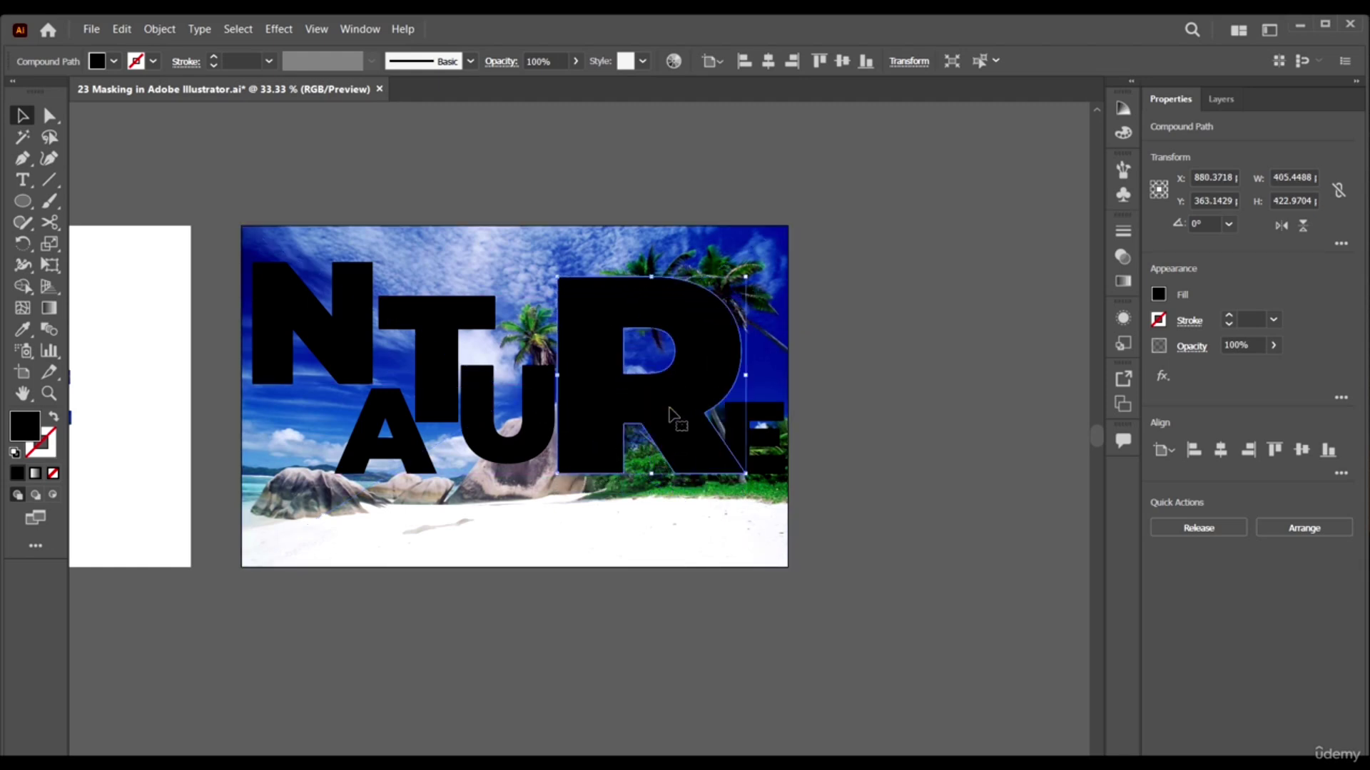
Shrink the E and fit it beside the leg of the R, inside the image's edge.
left_click(770, 426)
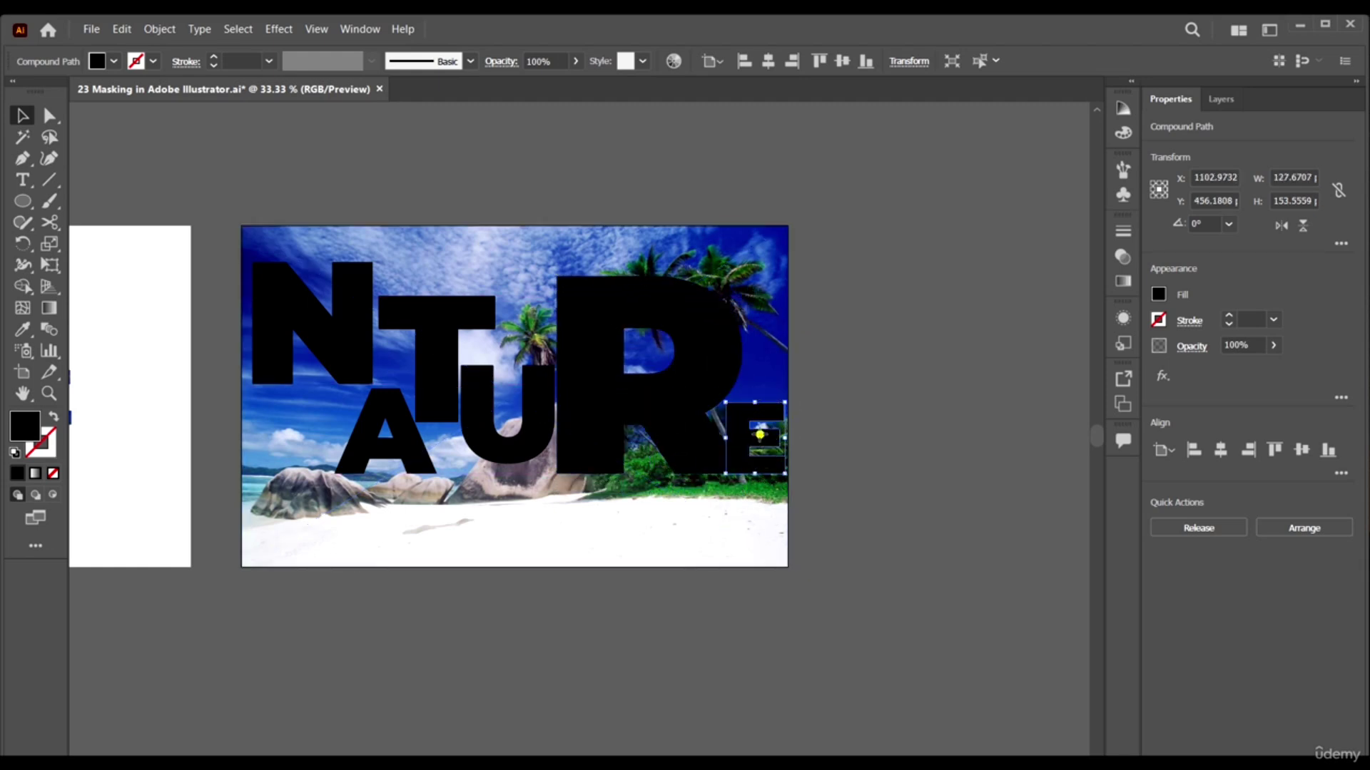
left_click_drag(759, 435, 765, 430)
left_click_drag(787, 475, 765, 437)
left_click(849, 531)
Select all the NATURE letters without the image and combine them into one compound path.
scroll(856, 546, "up", 1)
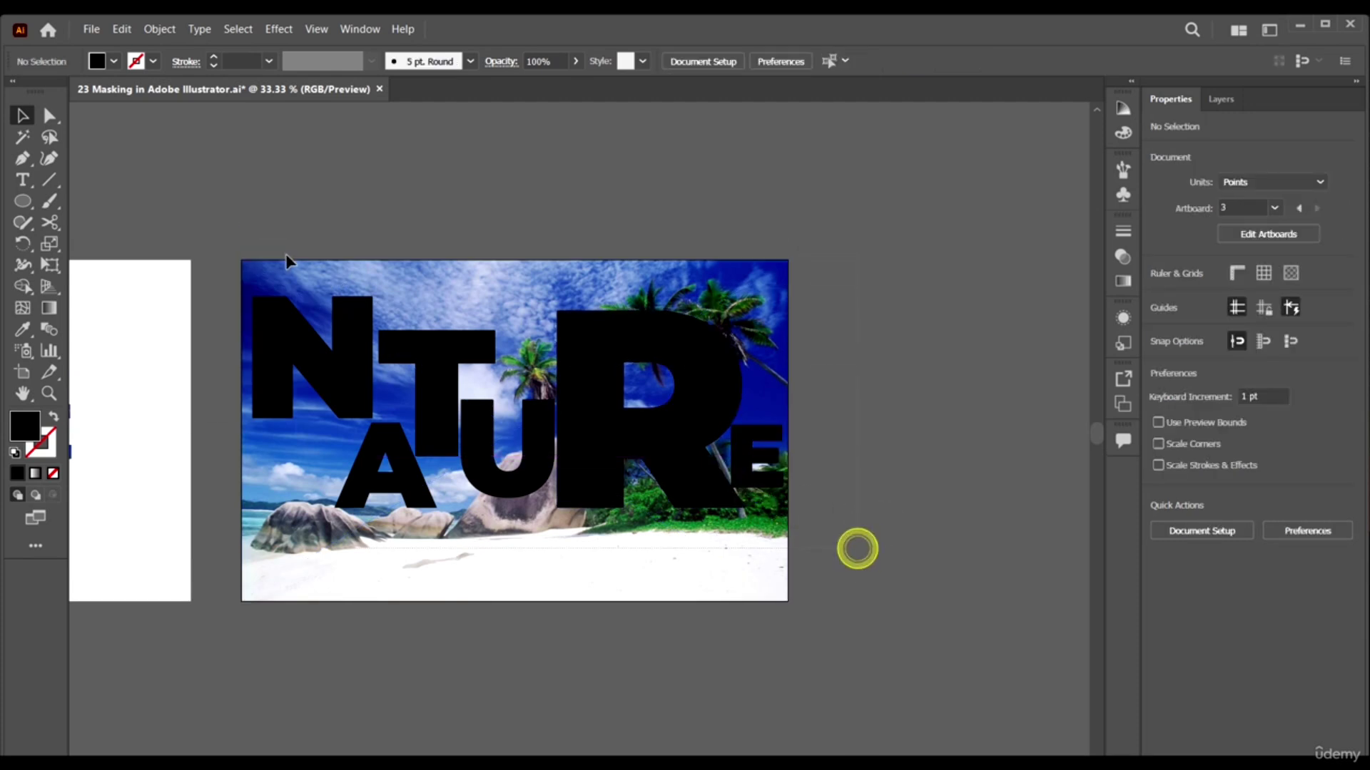
key("ctrl+a")
key("ctrl+shift+a")
key("ctrl+a")
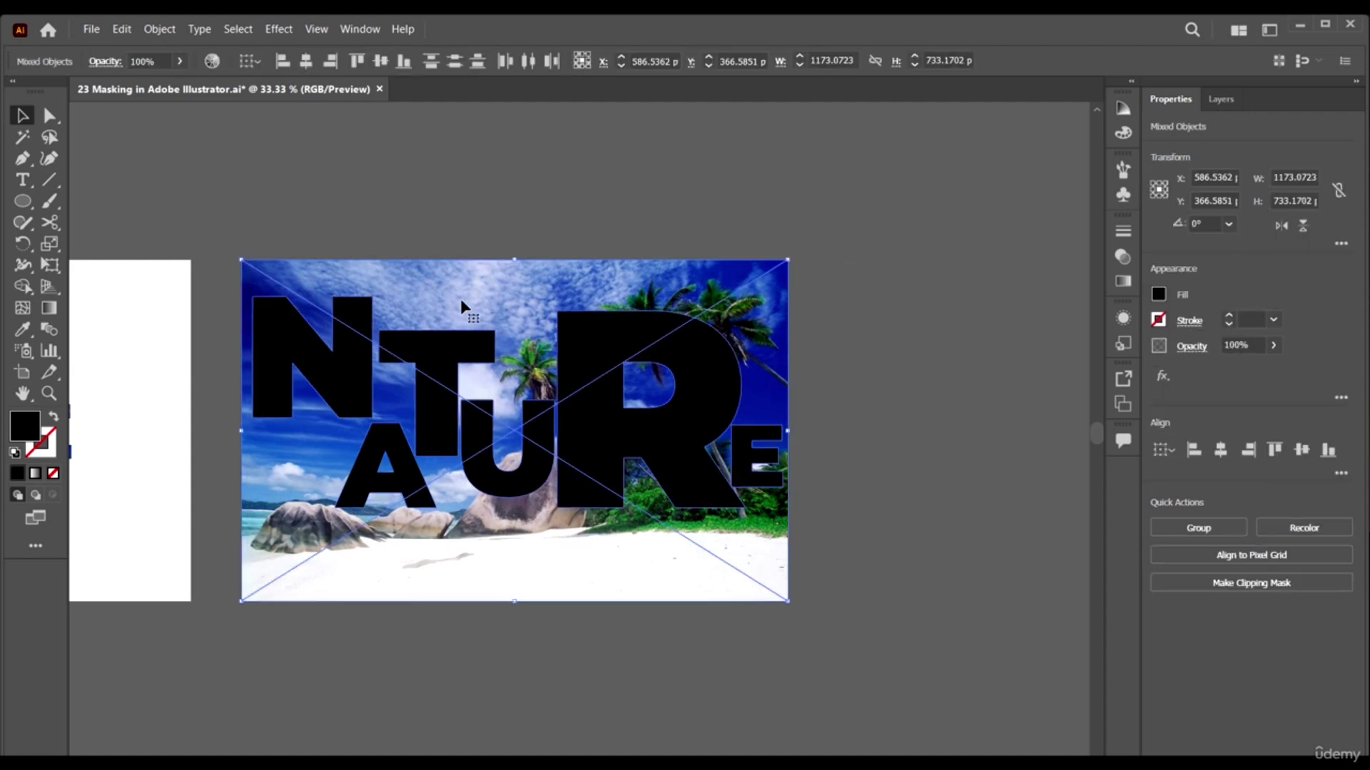
left_click(545, 285, "shift")
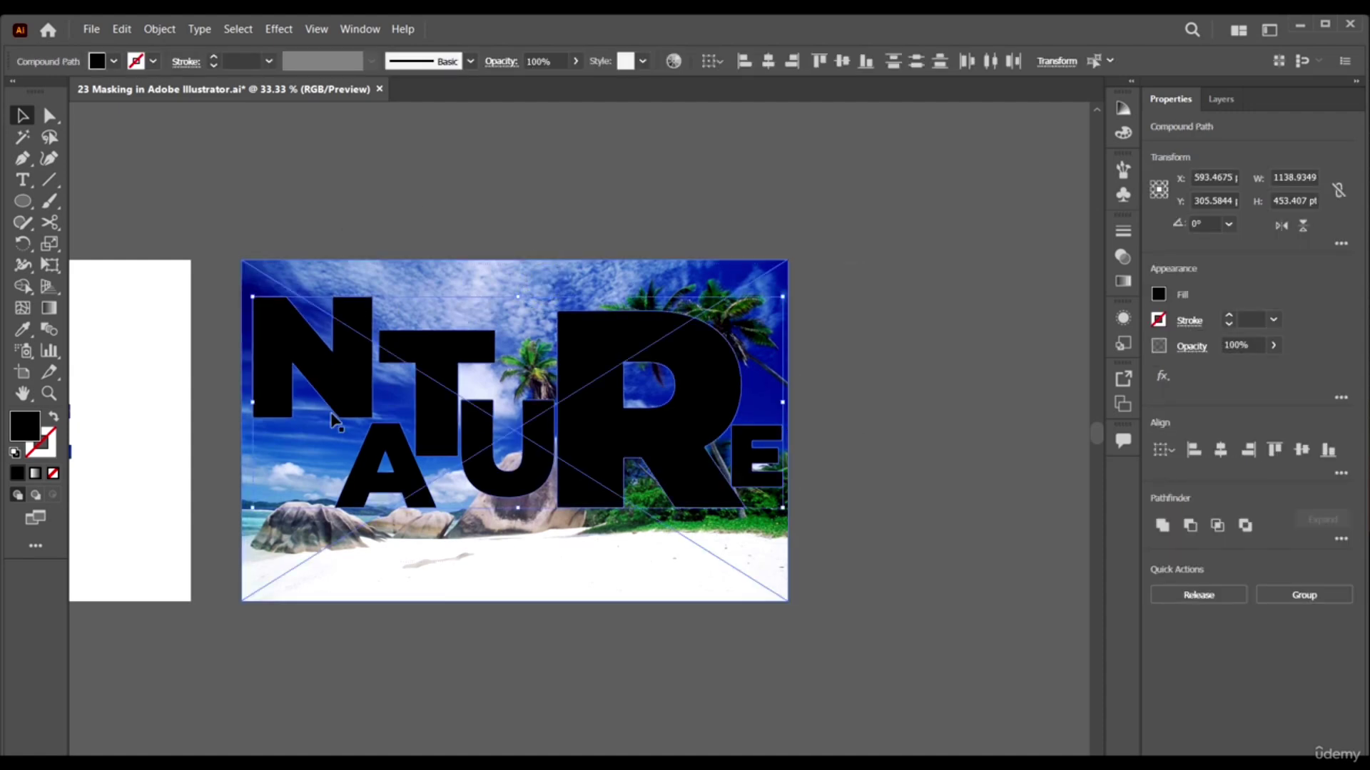
left_click(172, 34)
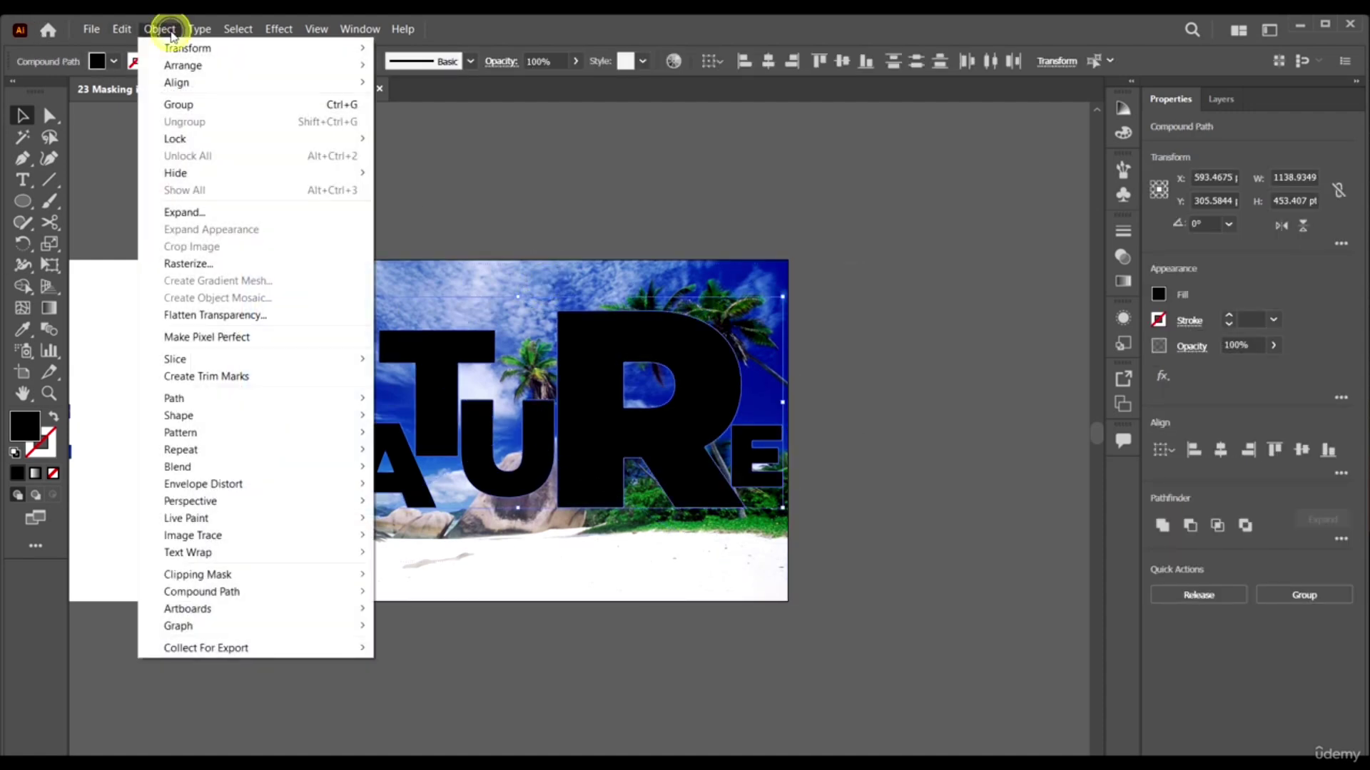
mouse_move(235, 601)
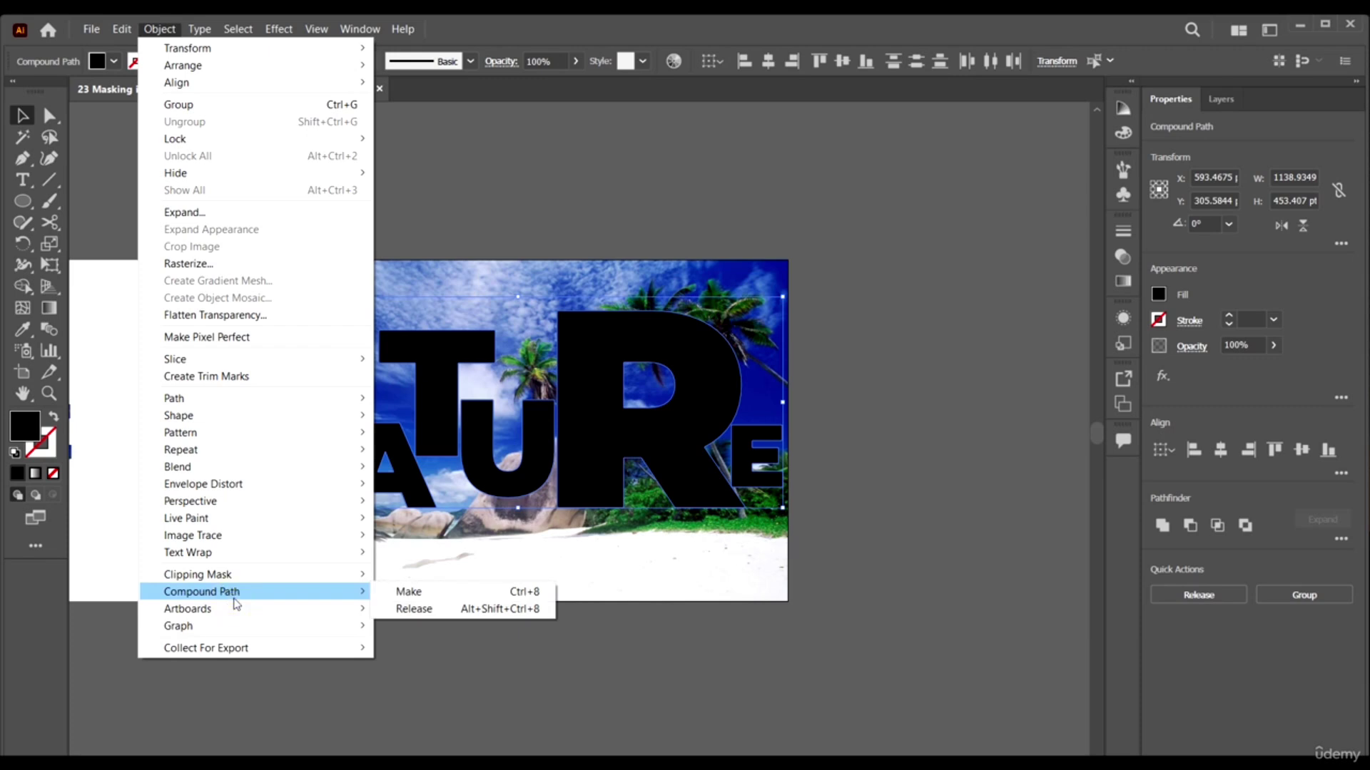
left_click(412, 596)
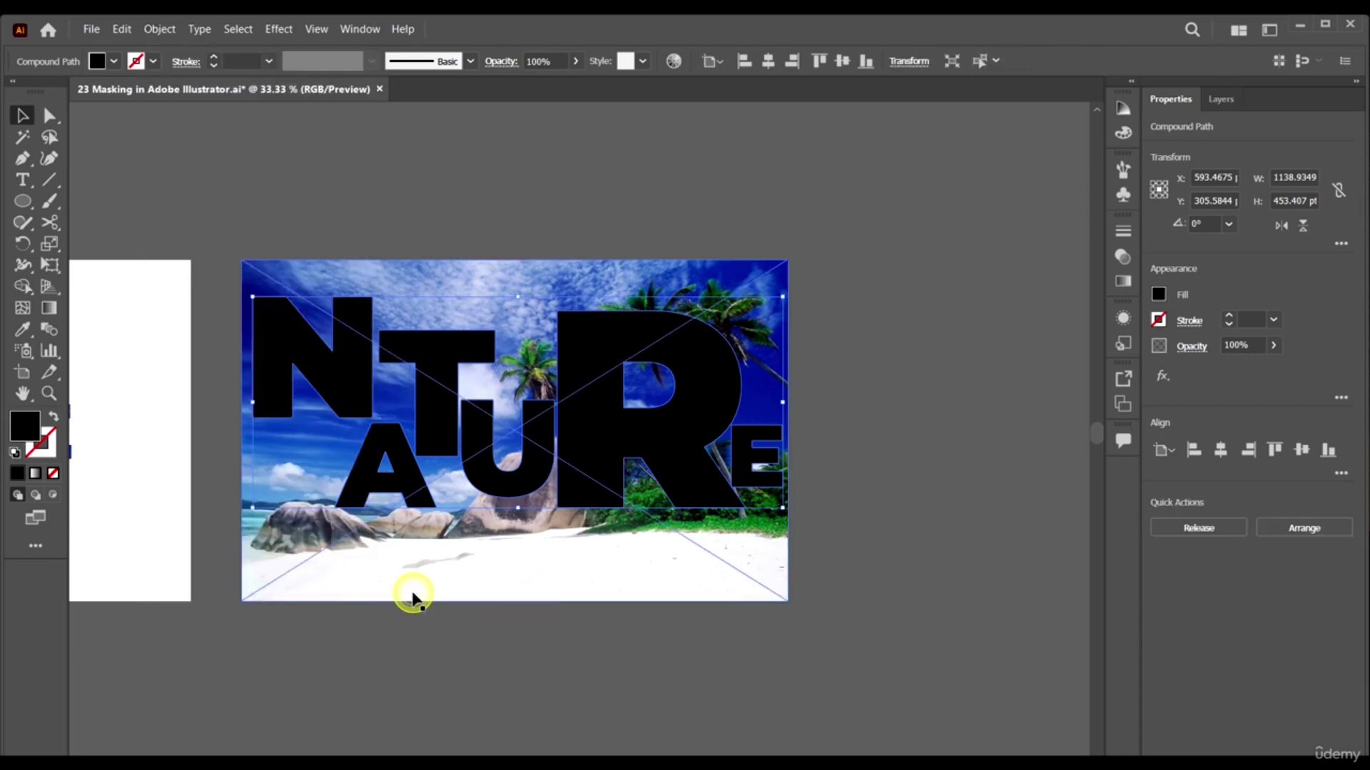
Move the compound NATURE lettering off the image as one object, and undo the move.
left_click(905, 388)
left_click_drag(701, 412, 910, 367)
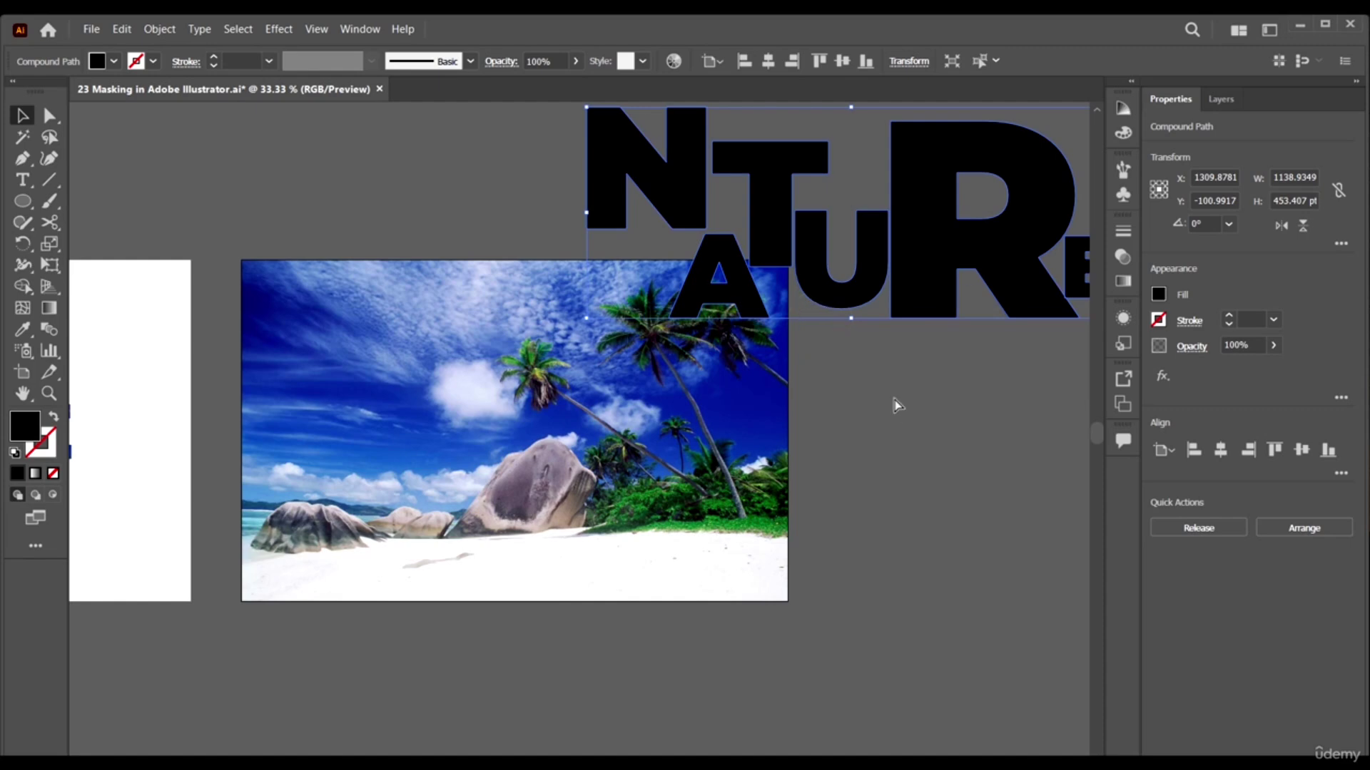
key("ctrl+z")
left_click(870, 378)
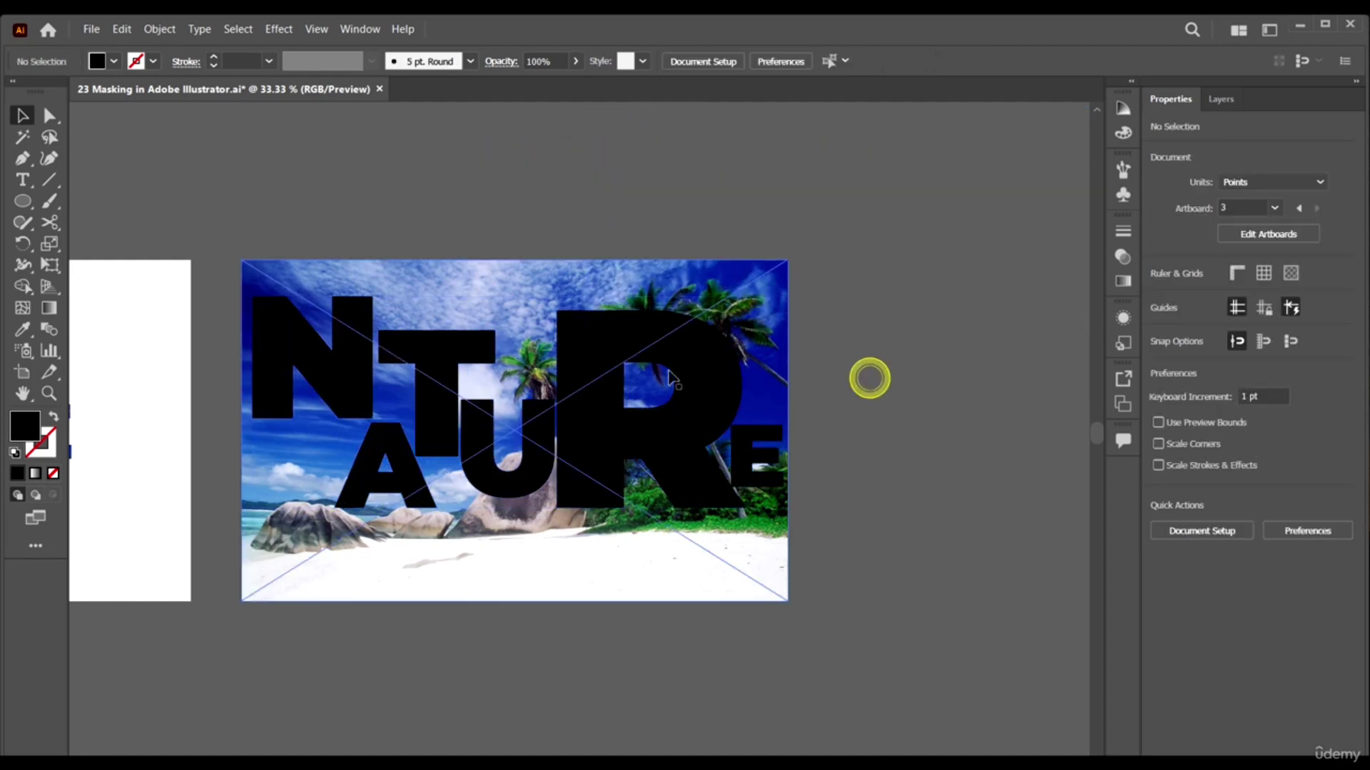
Select the compound NATURE lettering with the image behind it and make a clipping mask.
left_click(747, 404)
left_click(709, 357)
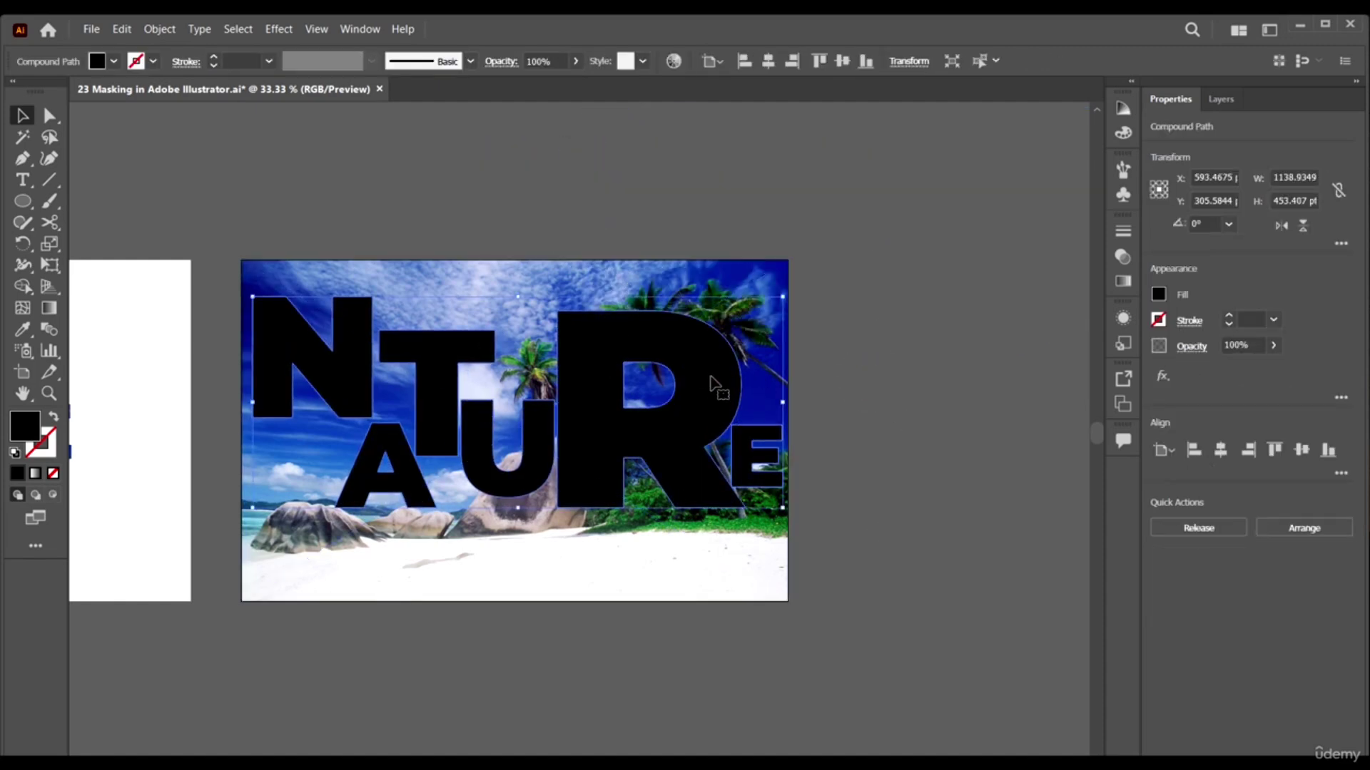
left_click(758, 281, "shift")
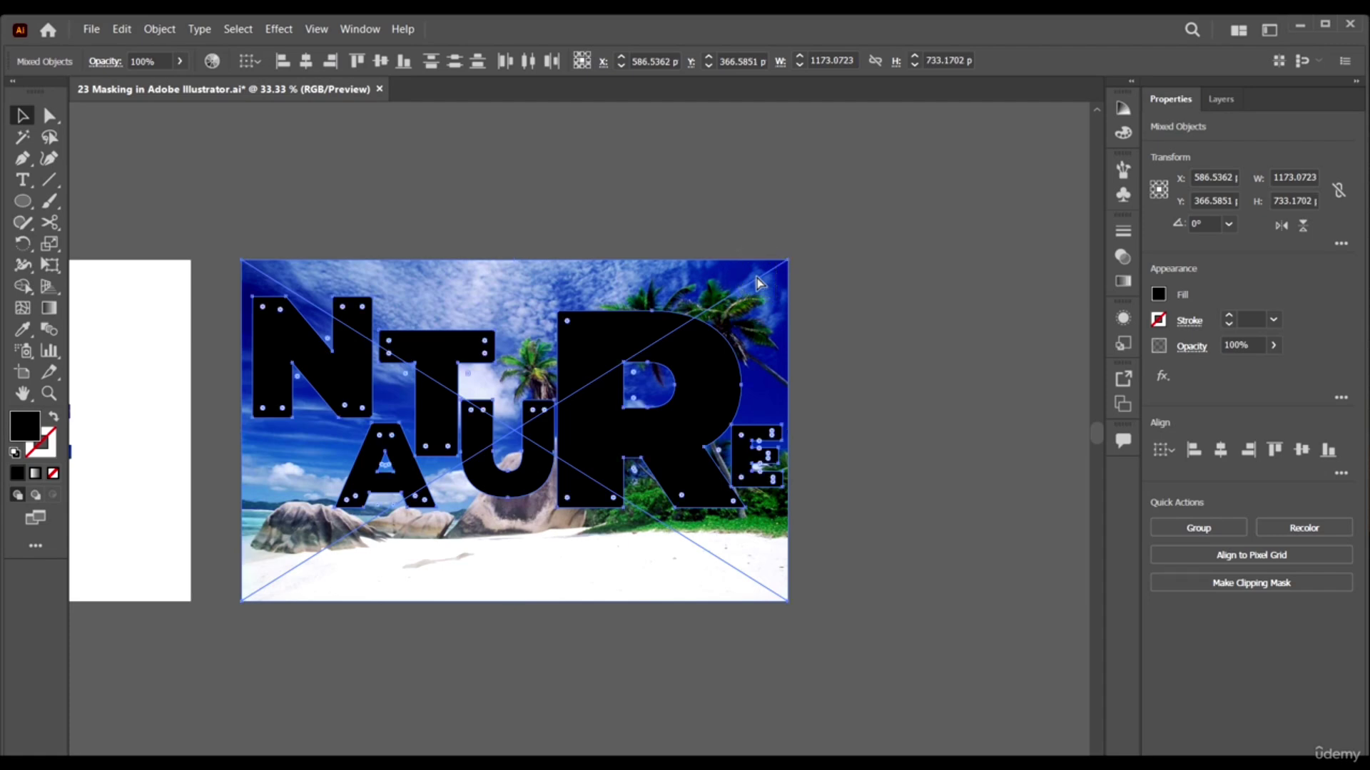
key("ctrl+7")
left_click(923, 414)
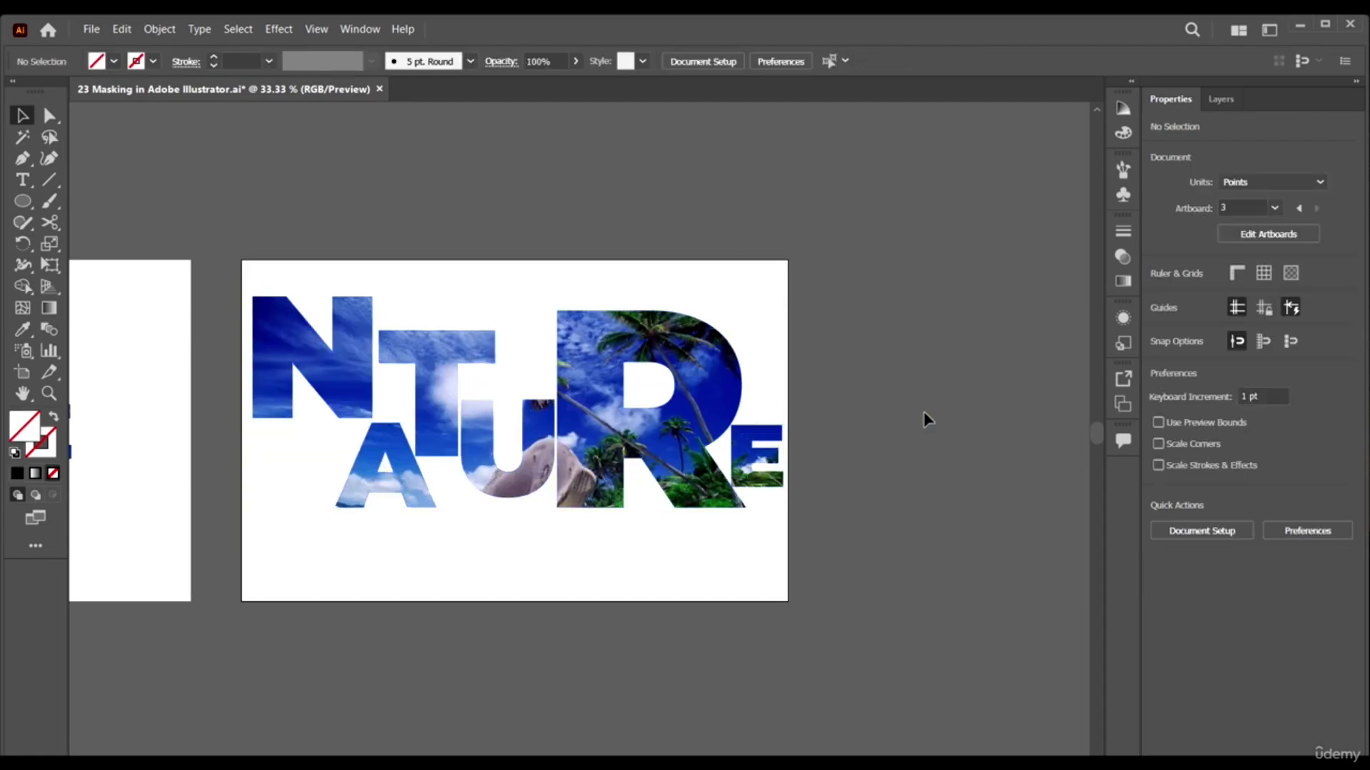
Shrink the masked NATURE lettering around its centre to leave wide white margins on the artboard.
scroll(816, 383, "down", 1)
scroll(819, 451, "up", 1)
left_click(796, 451)
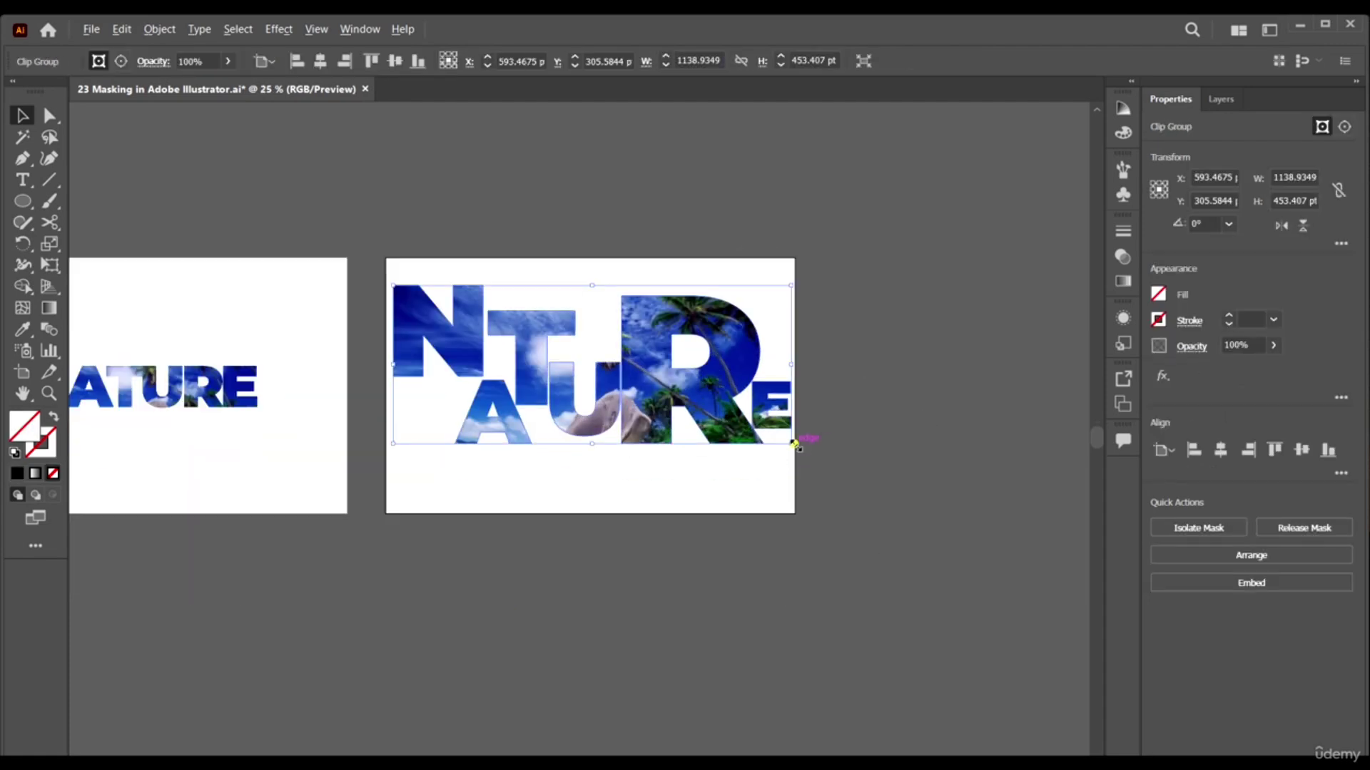
left_click_drag(795, 445, 769, 420)
left_click(839, 512)
scroll(838, 507, "up", 2)
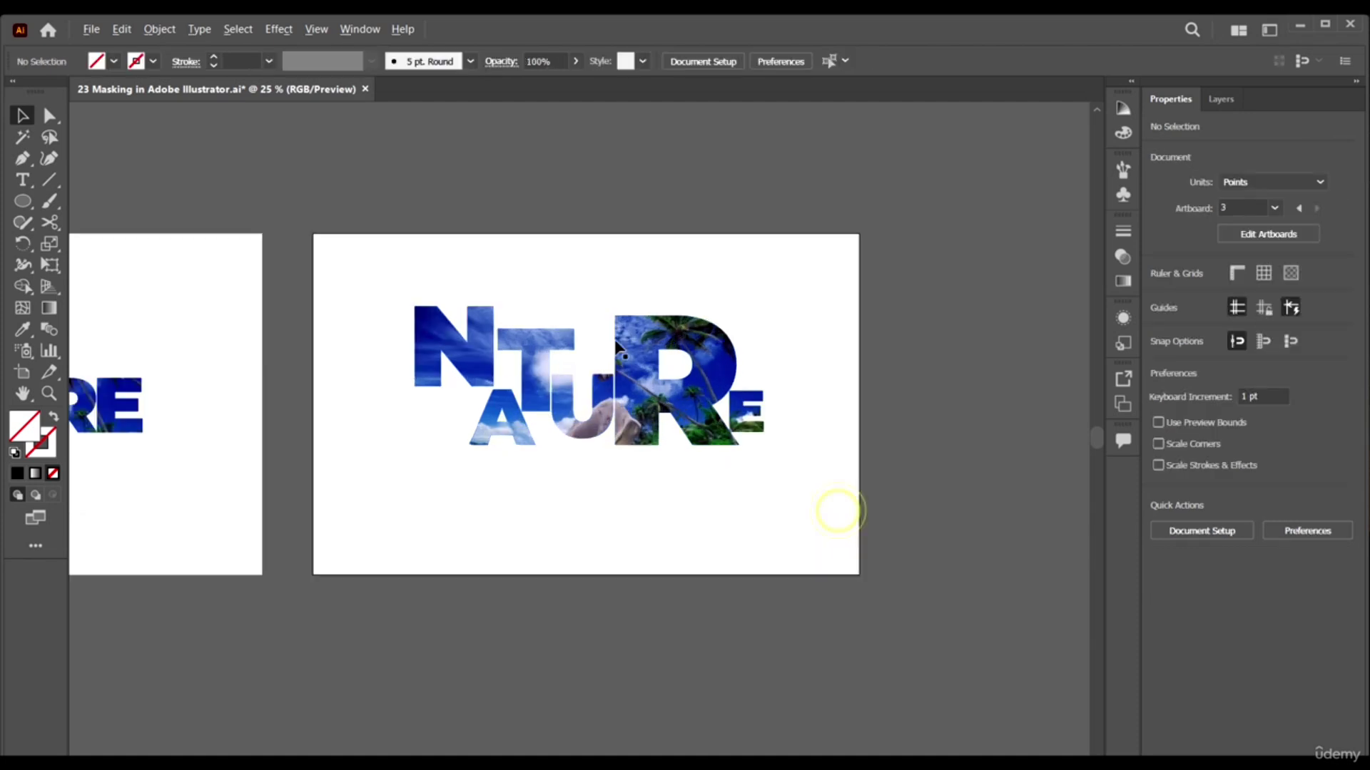
scroll(606, 385, "down", 1)
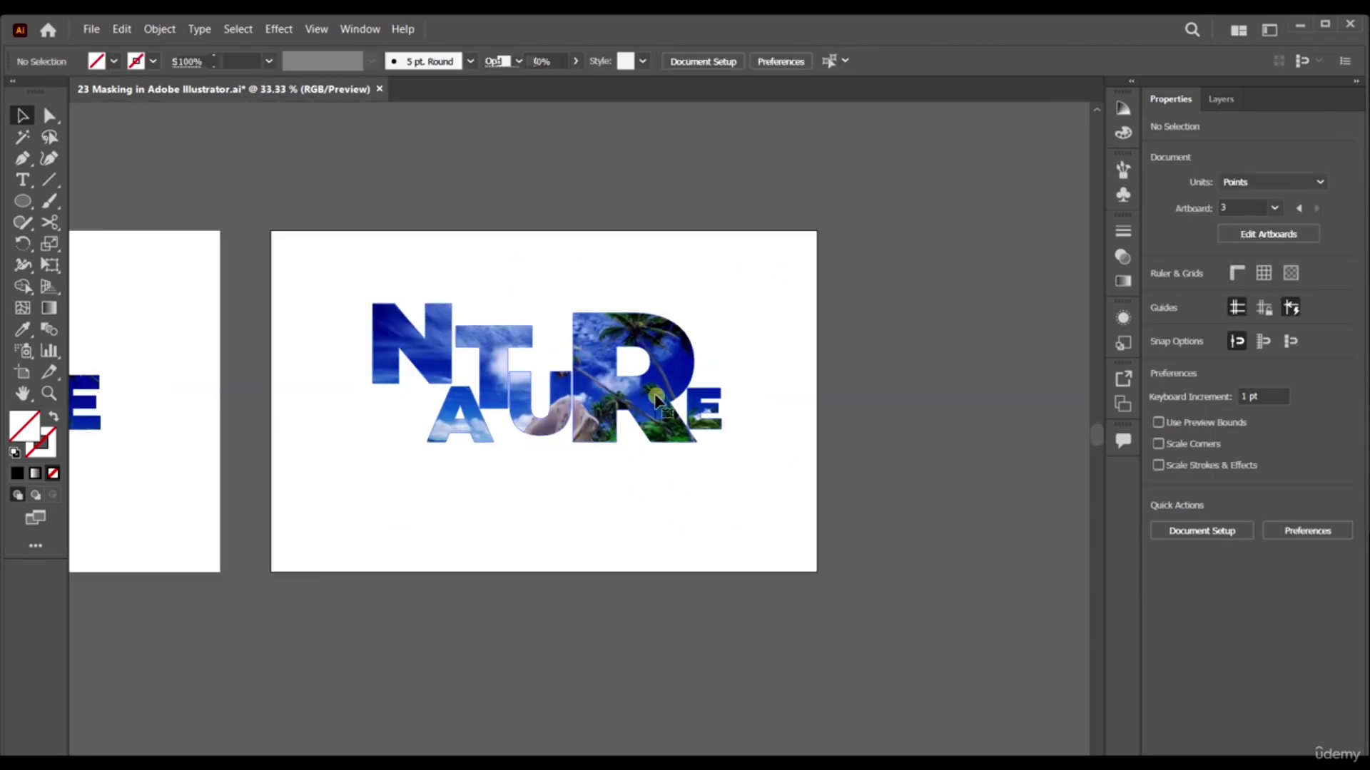
Move the masked staggered NATURE lettering slightly down on its artboard.
left_click_drag(669, 405, 682, 439)
left_click(842, 482)
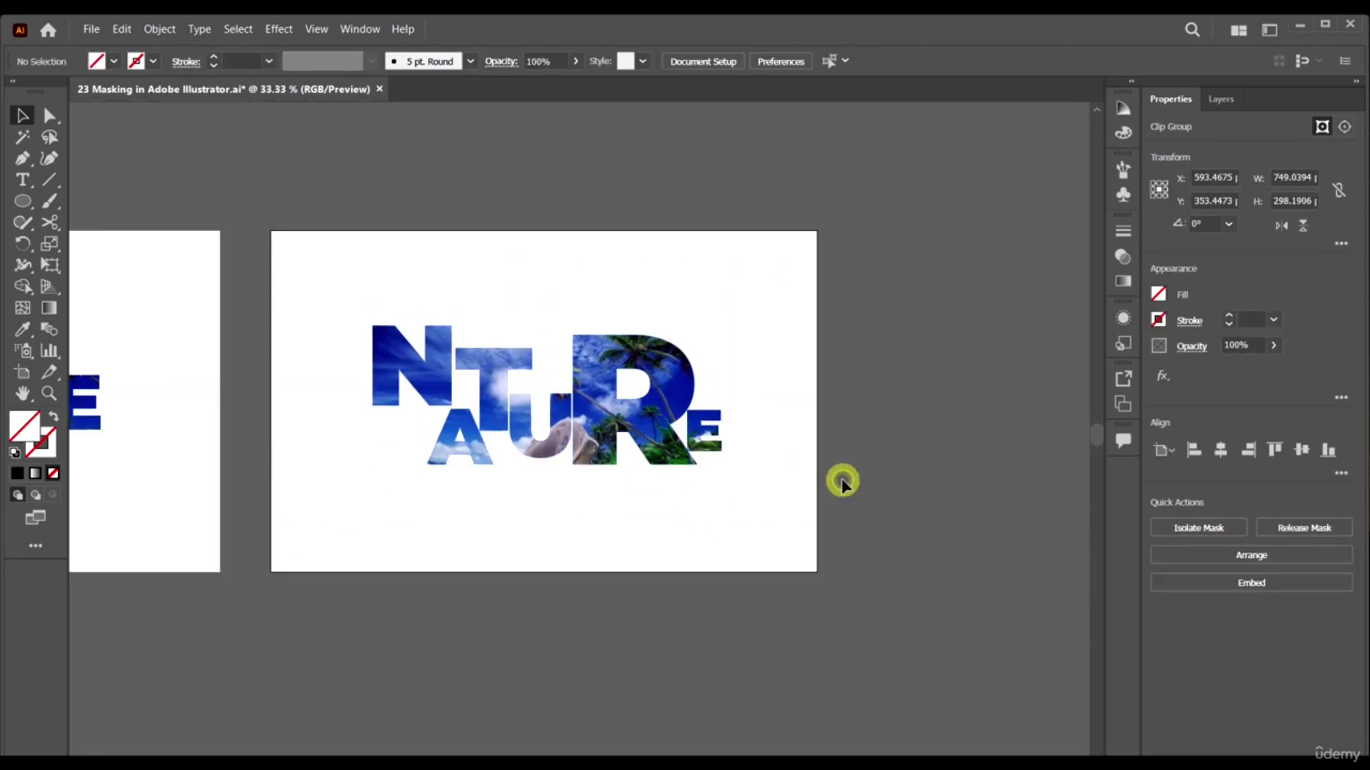
Draw a curved comma-shaped path with the Pen tool below the FASHION WEEK artboard.
scroll(798, 407, "down", 4)
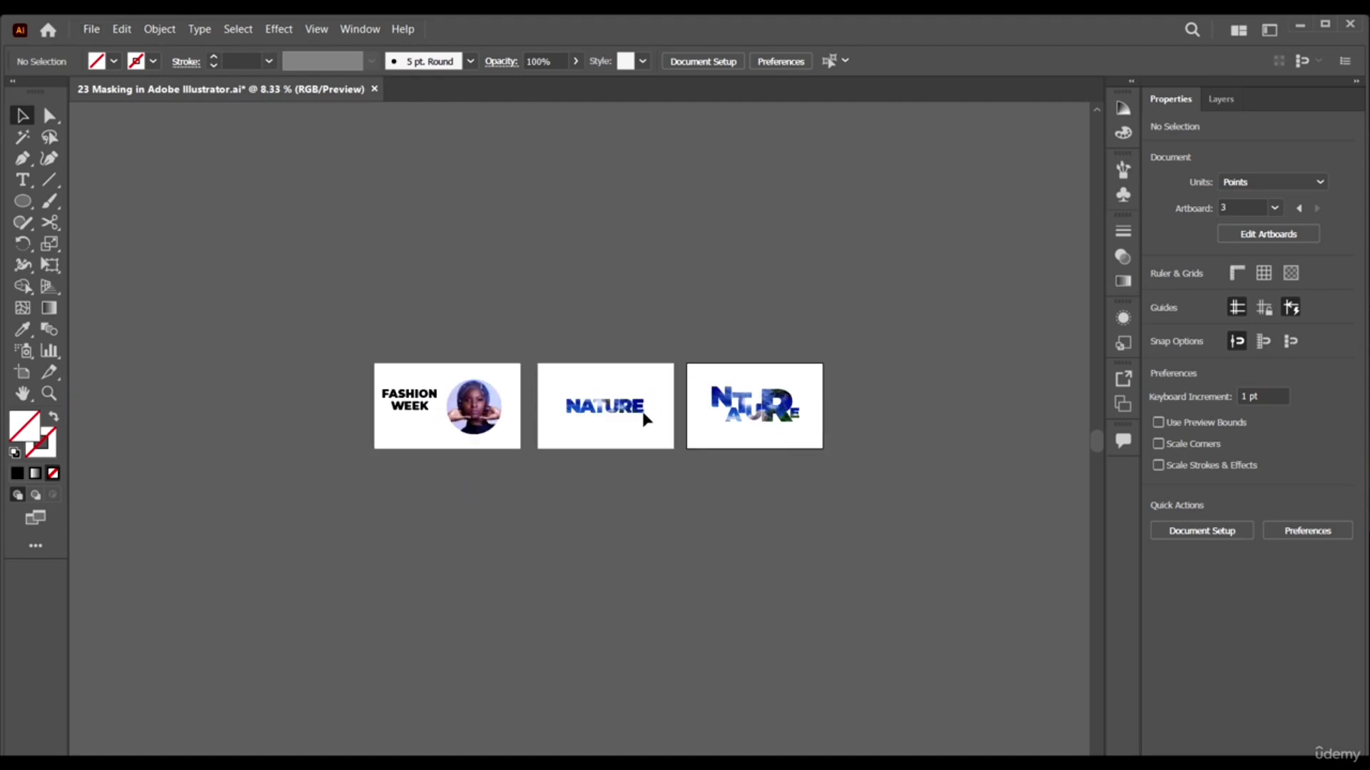
scroll(499, 403, "up", 3)
scroll(498, 399, "left", 3)
scroll(343, 397, "down", 3)
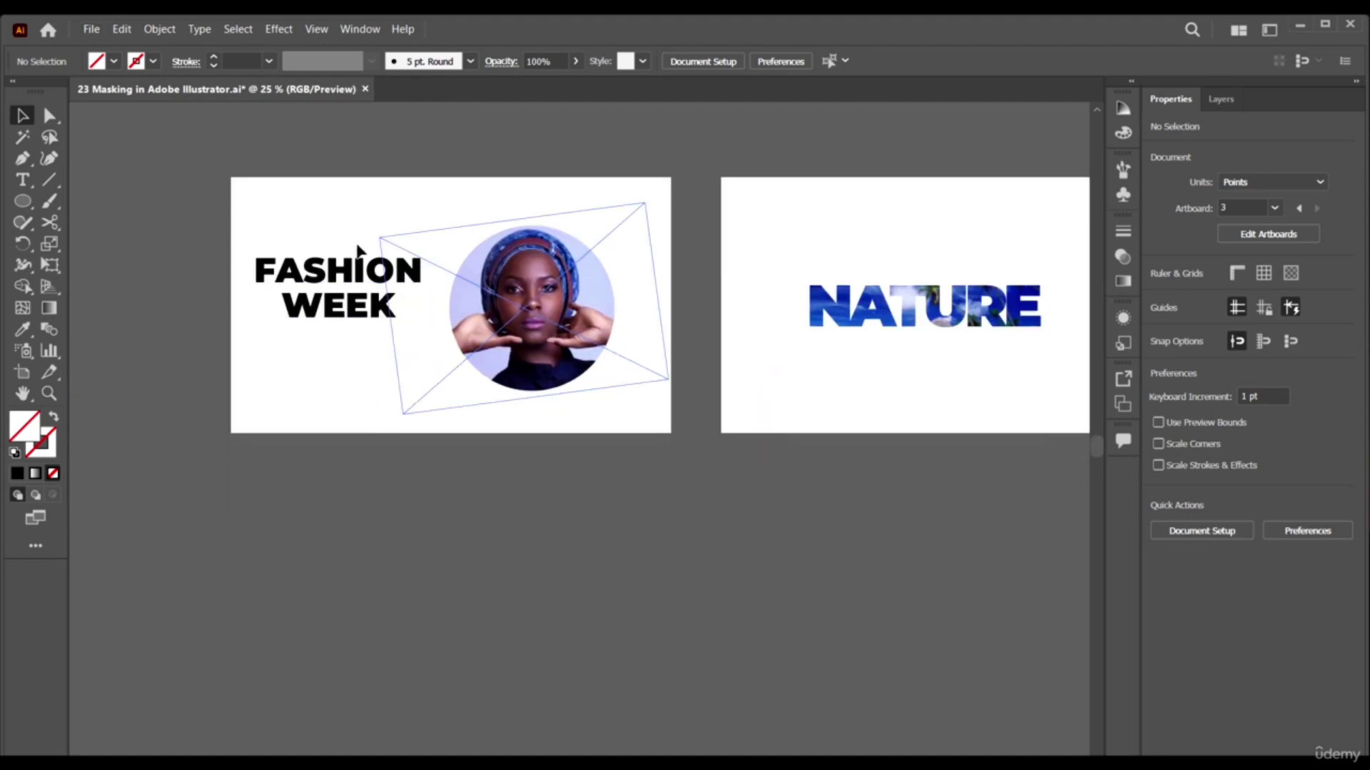
left_click(24, 160)
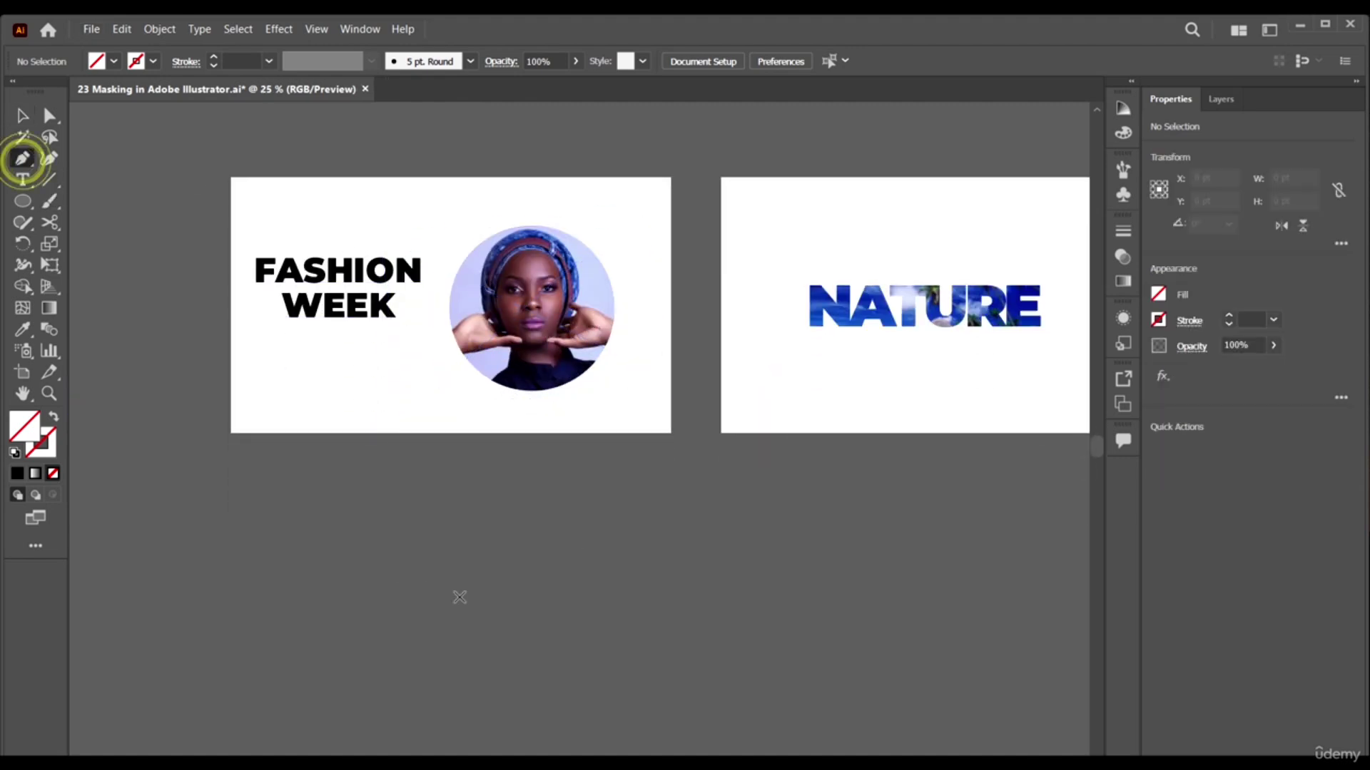
left_click(501, 599)
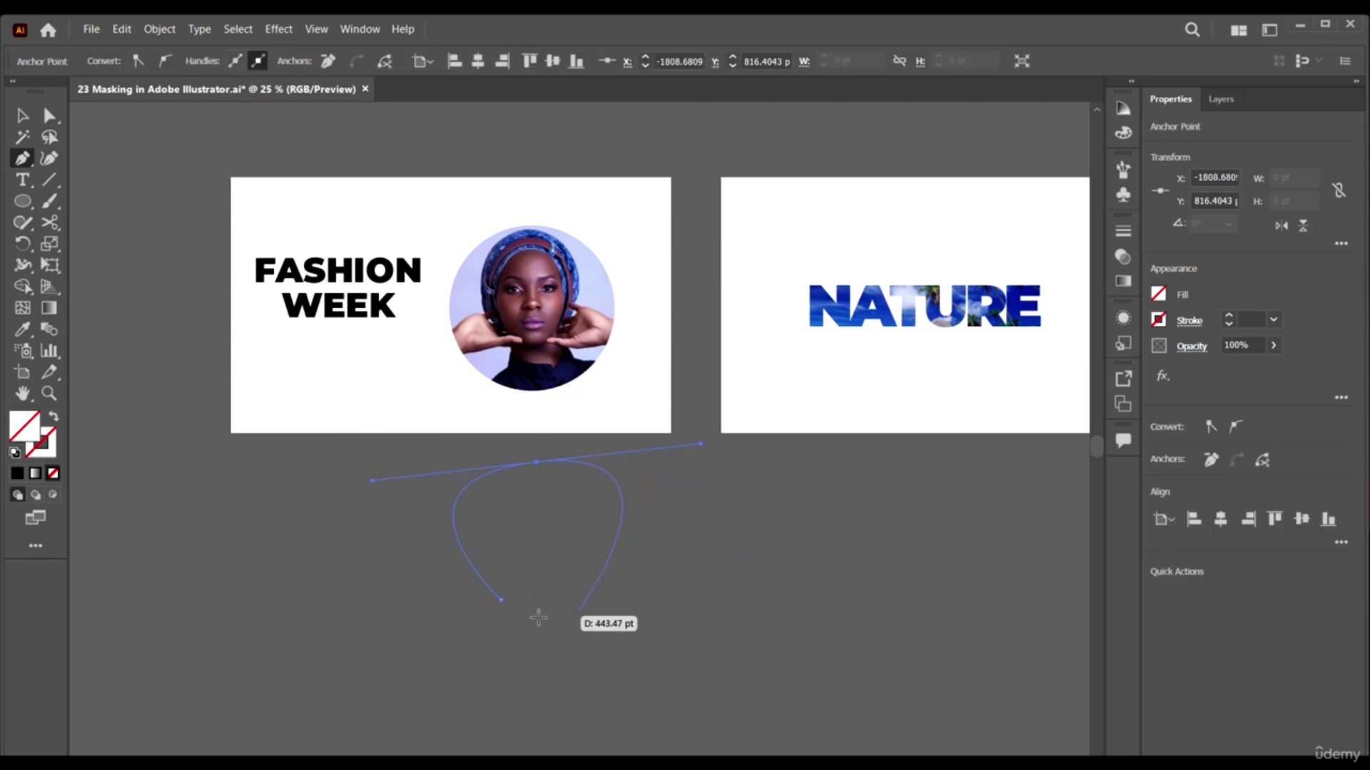
left_click(475, 683)
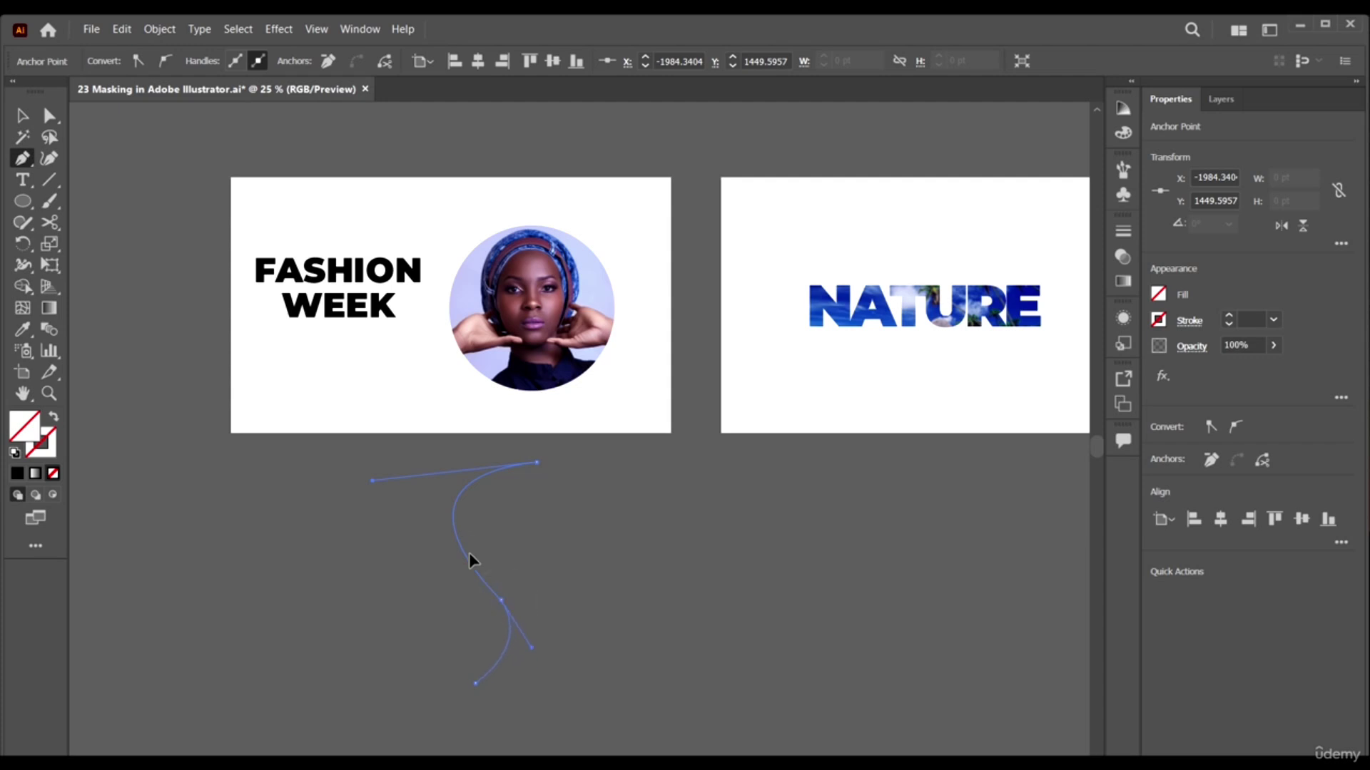
Reshape the comma path by moving its inner waist anchor and adjusting that anchor's handle for a smoother curve.
mouse_move(469, 552)
left_mouse_down()
mouse_move(468, 581)
mouse_move(495, 568)
mouse_move(488, 557)
left_mouse_up()
left_click(510, 601, "ctrl")
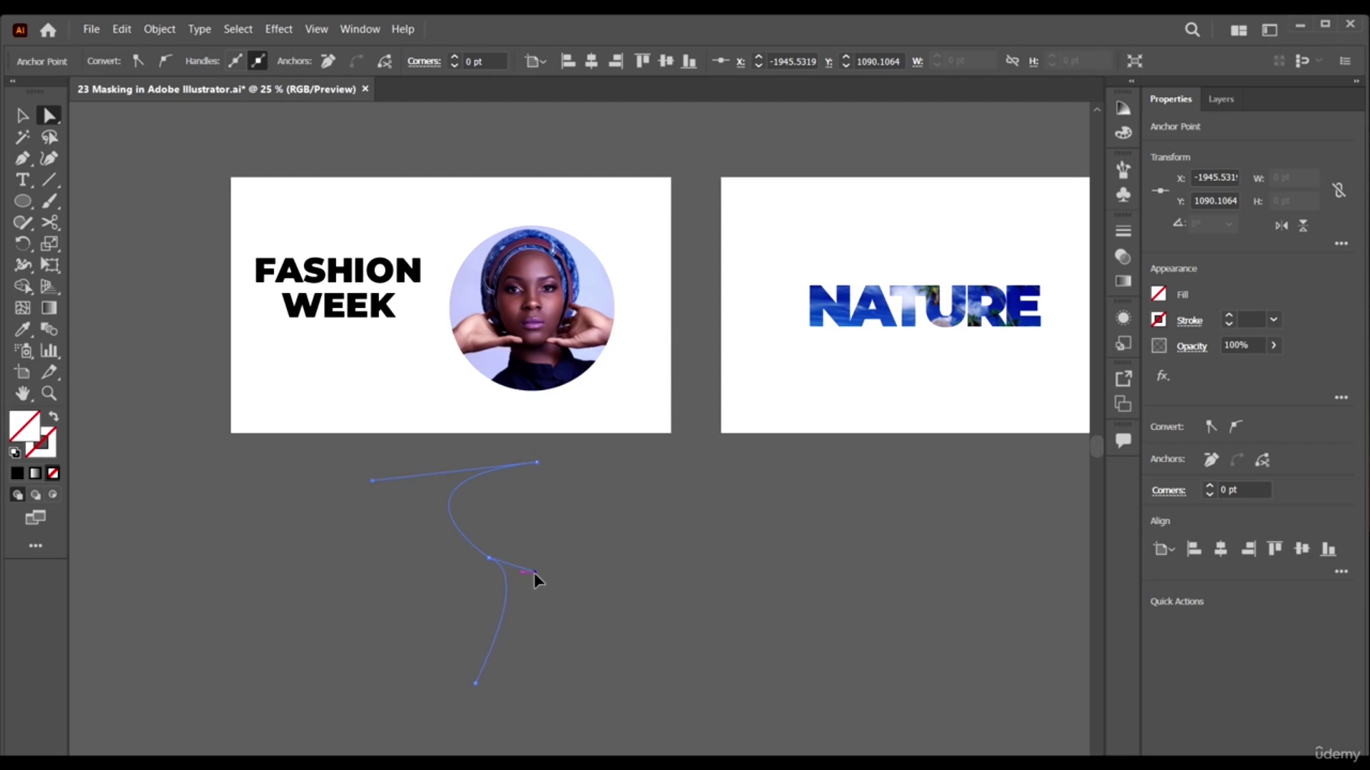
left_click(20, 116)
left_click(768, 612)
left_click(441, 255)
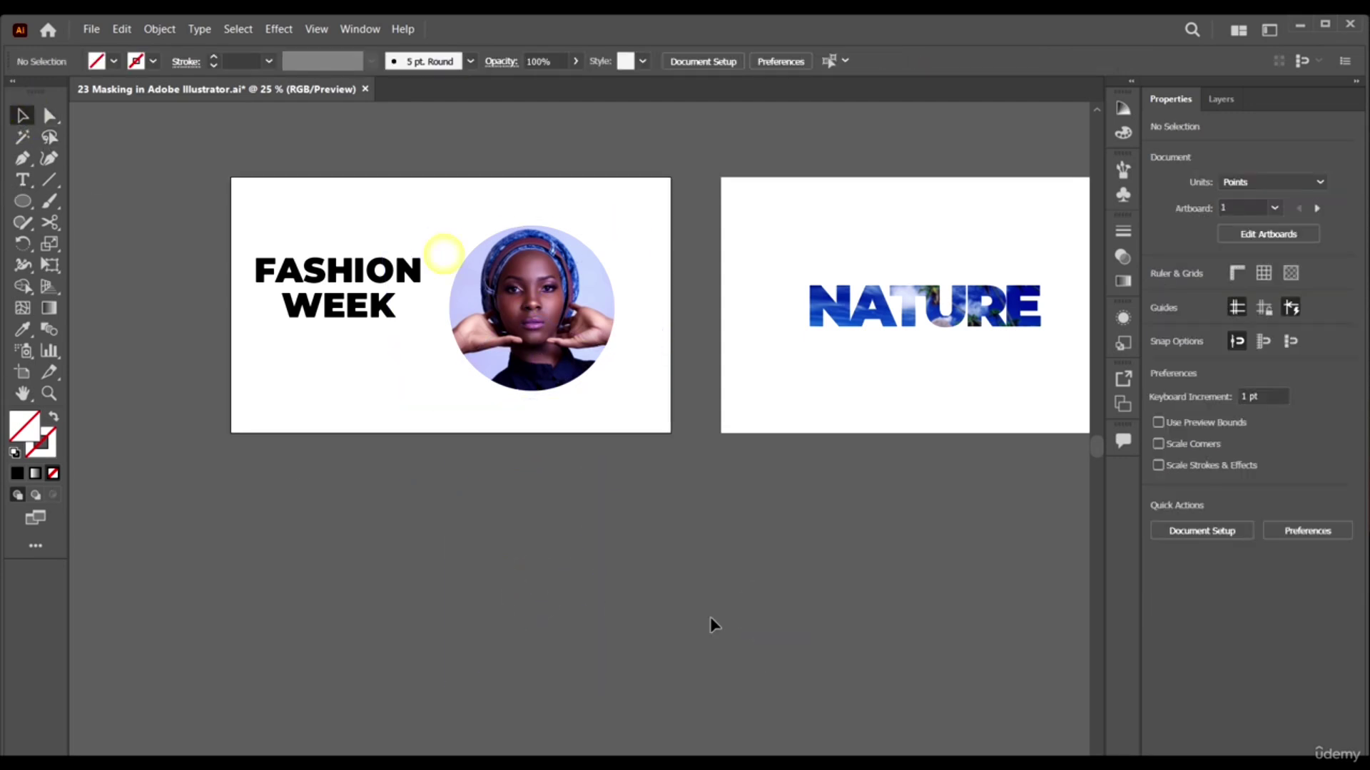
Select the comma-shaped path below the artboard and fill it with a muted dark red.
left_click_drag(318, 388, 655, 614)
left_click(734, 616)
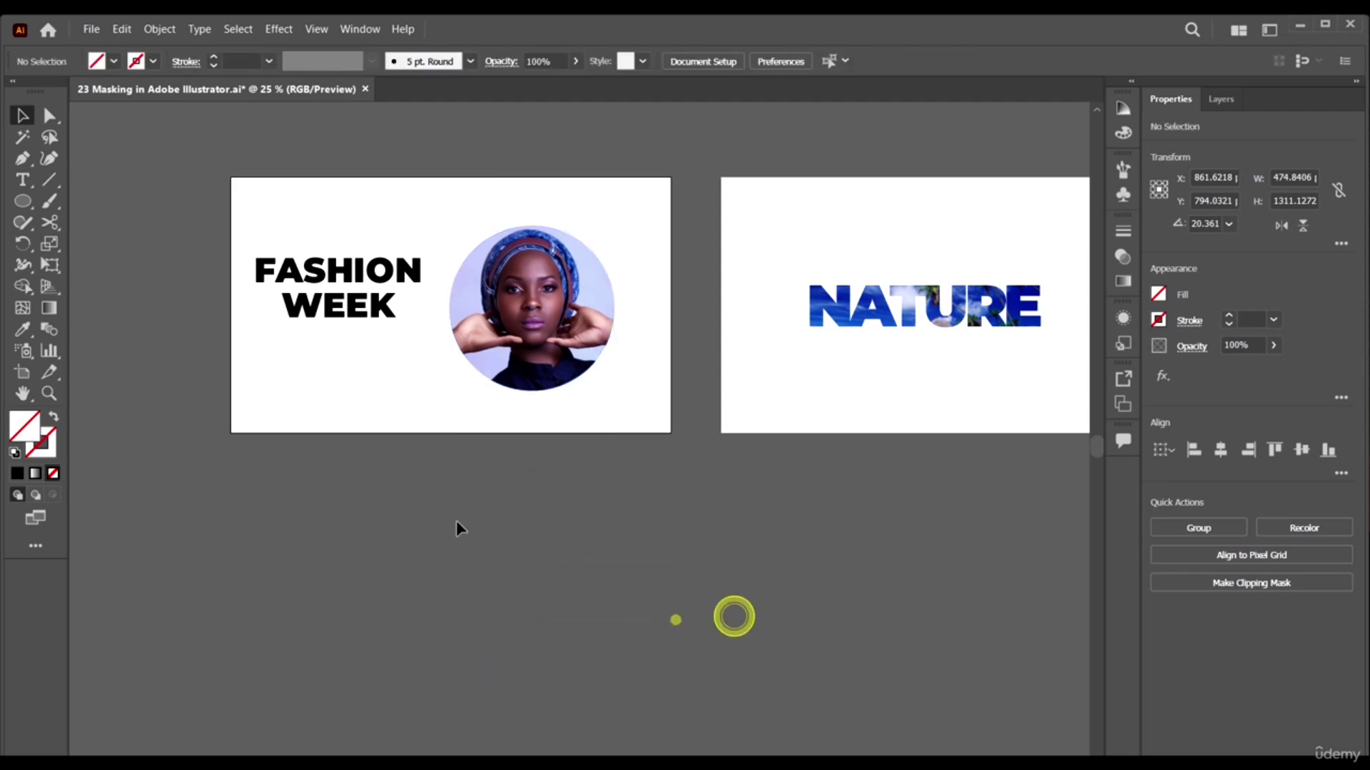
left_click_drag(456, 520, 516, 540)
right_click(516, 541)
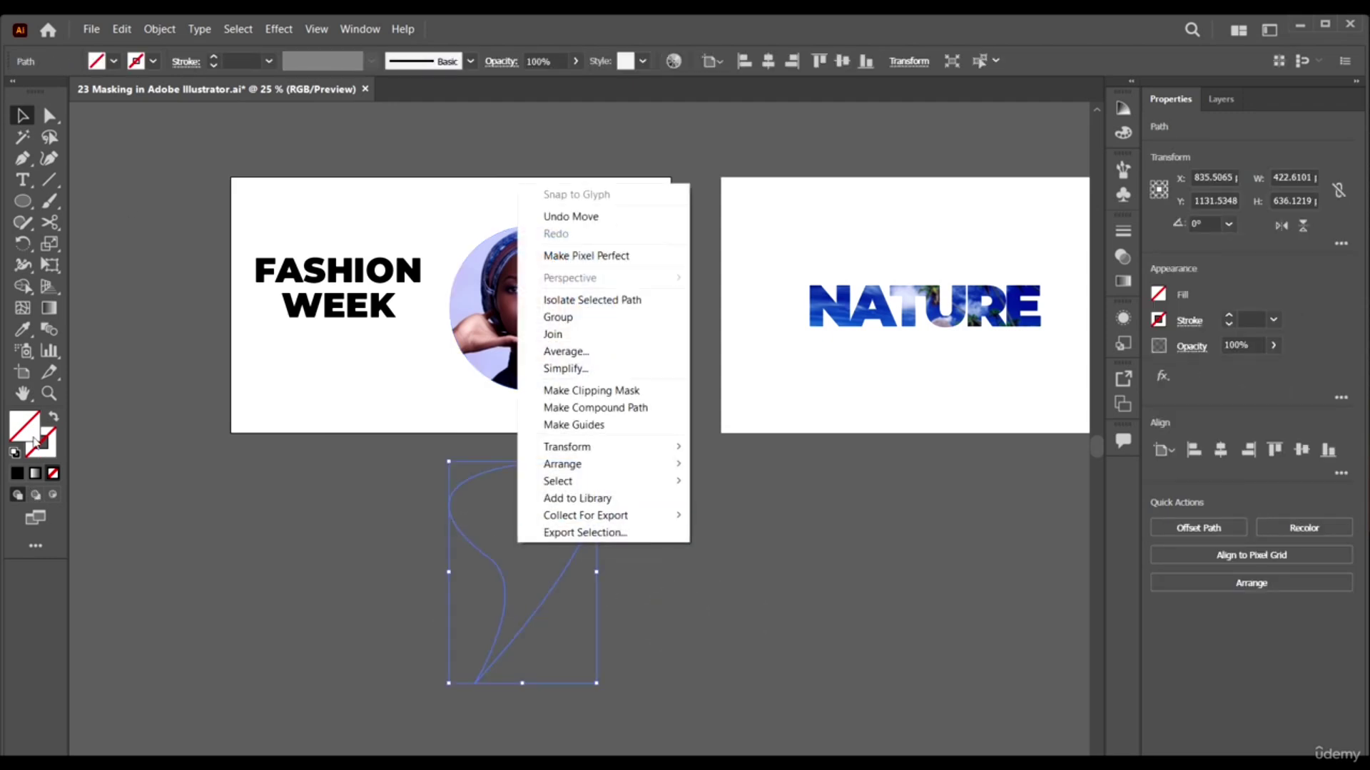
left_click(25, 428)
double_click(25, 428)
left_click(907, 415)
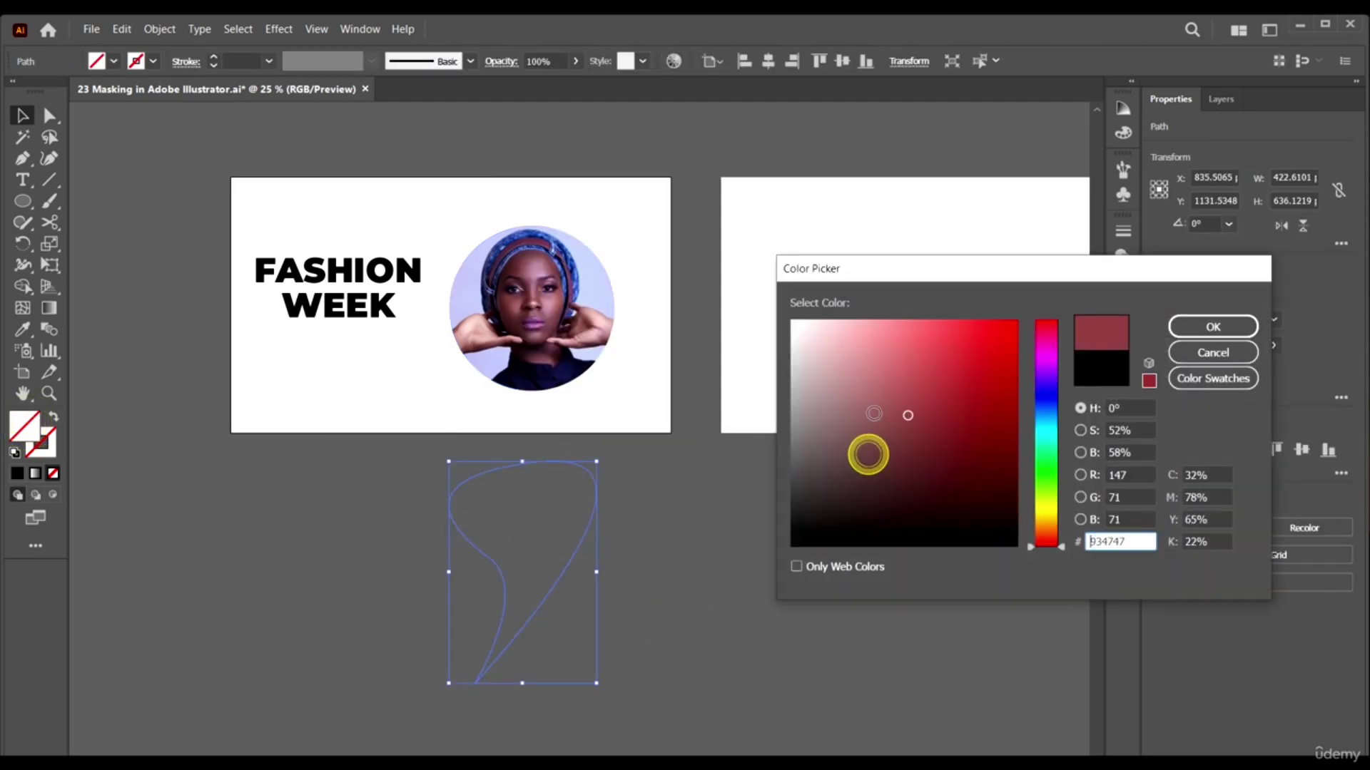
left_click(1255, 332)
left_click(780, 529)
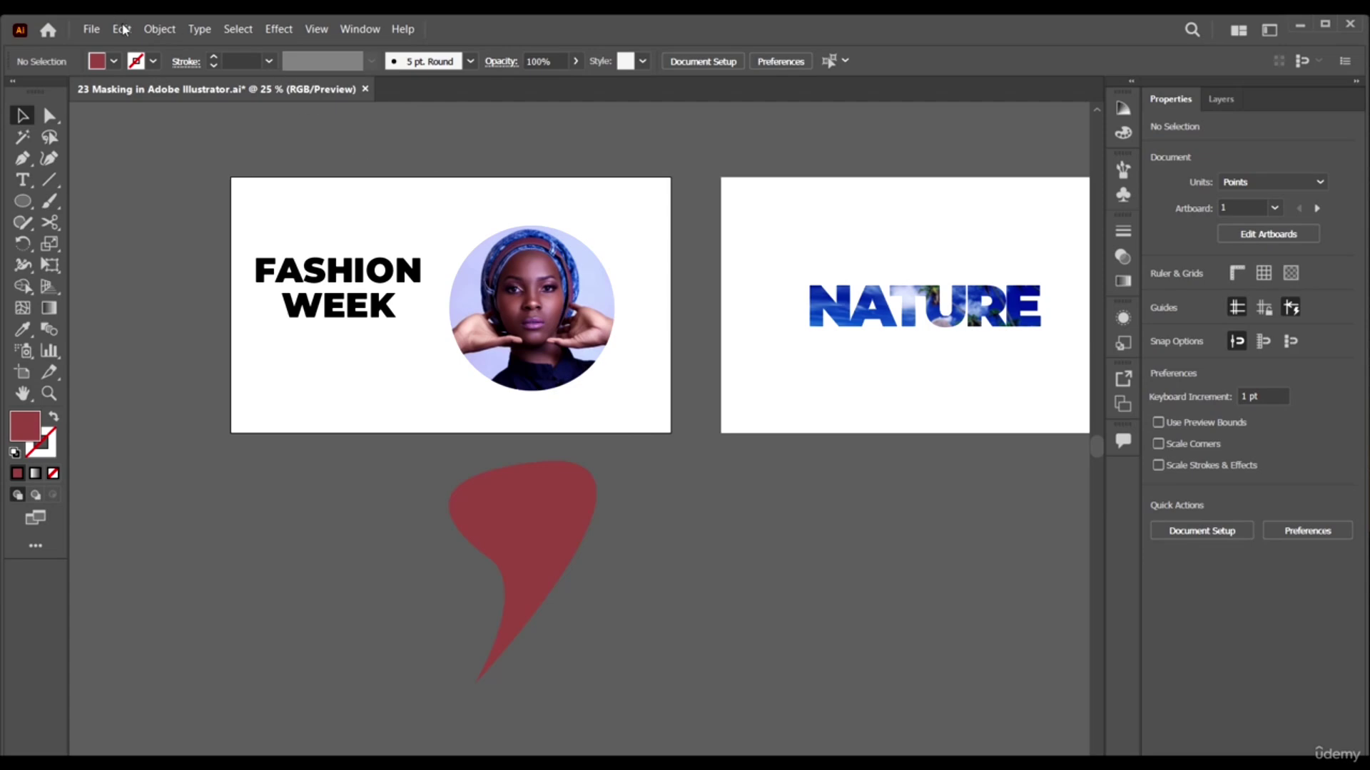
Place the African Model.jpg image below the FASHION WEEK artboard at about 1119 by 746 pt.
left_click(91, 28)
left_click(151, 305)
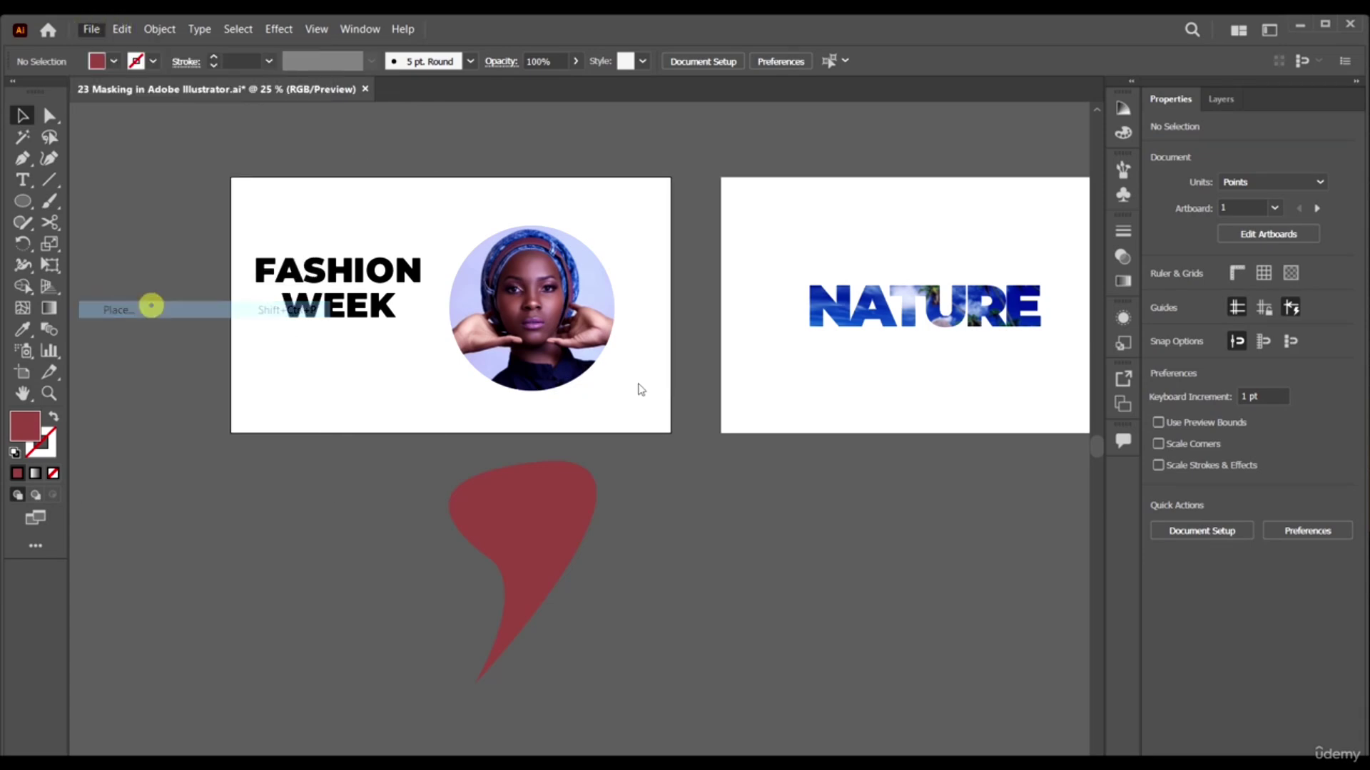
double_click(302, 177)
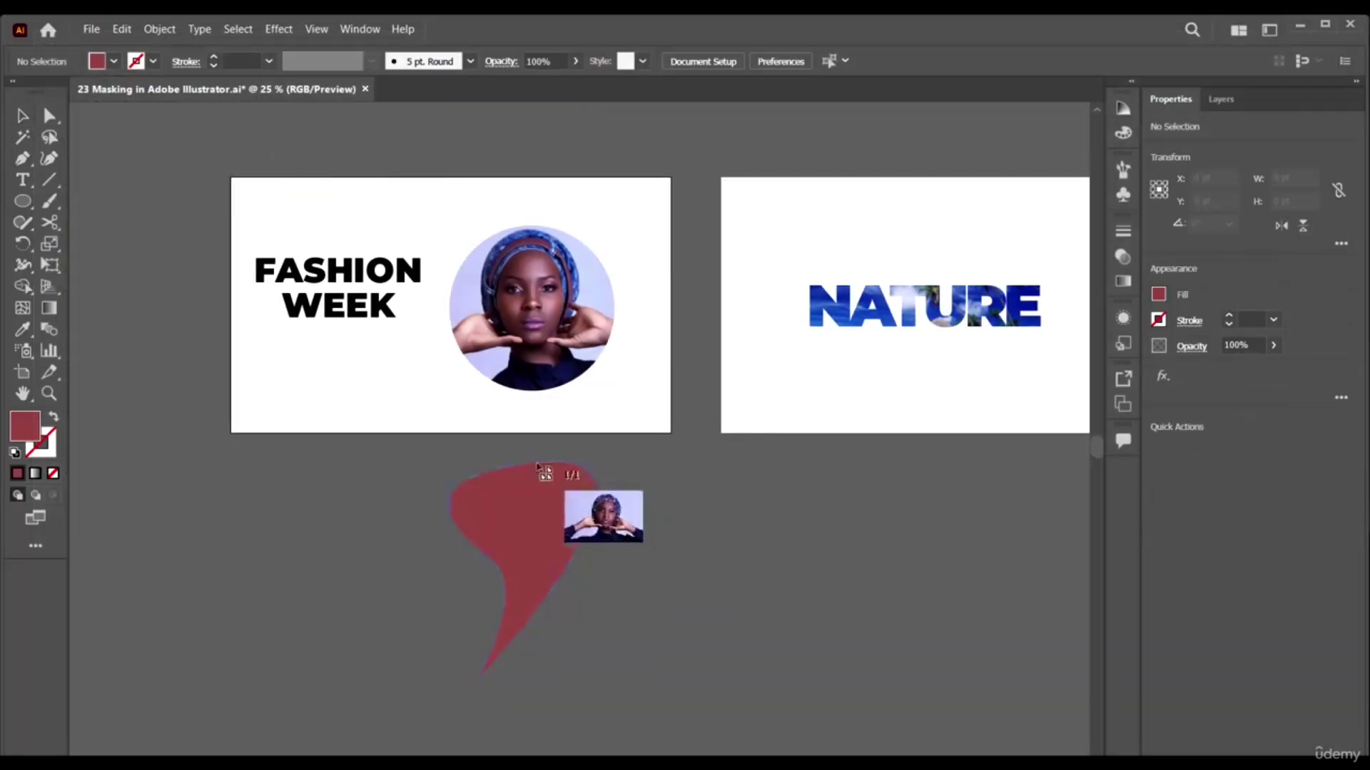
scroll(564, 485, "down", 1)
left_click_drag(413, 405, 810, 709)
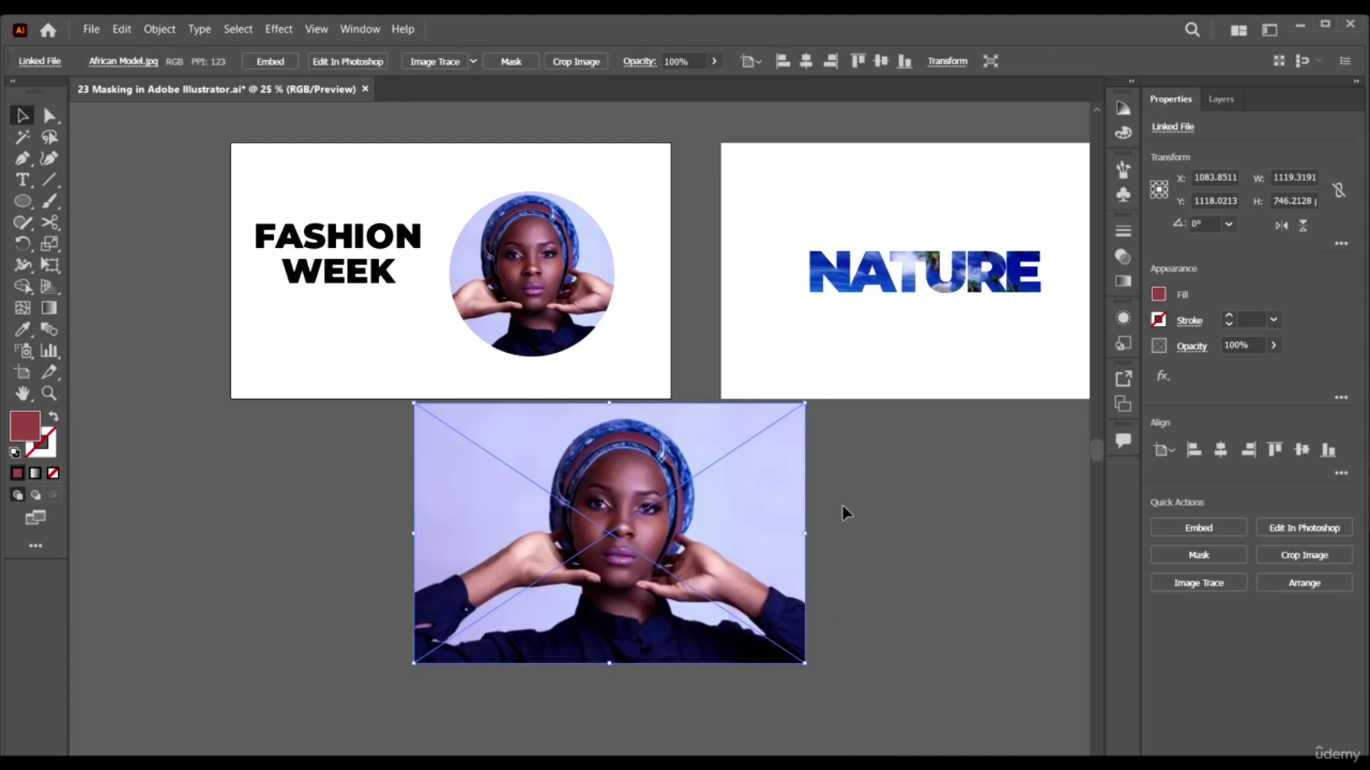
Position the placed portrait image over the comma shape and send it behind the shape.
left_click_drag(636, 550, 560, 546)
right_click(560, 546)
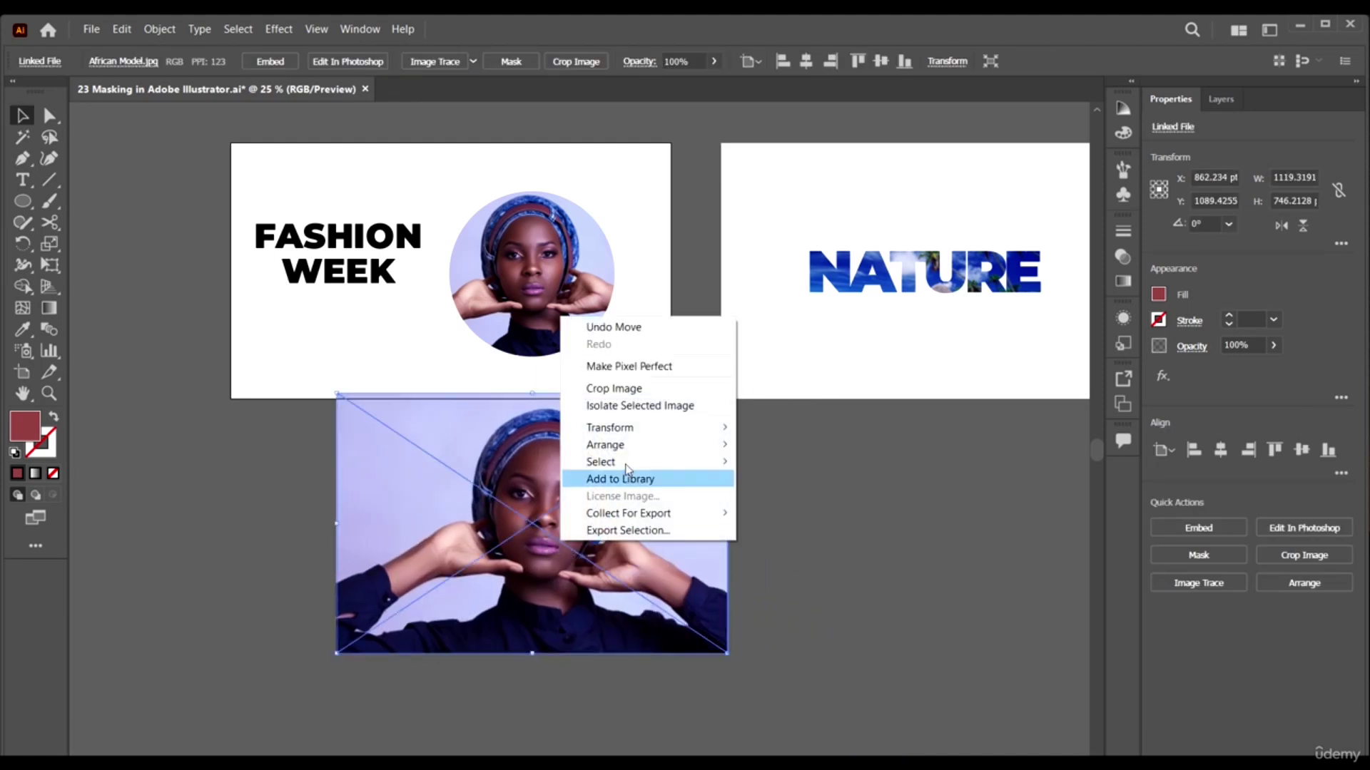
mouse_move(650, 443)
left_click(792, 496)
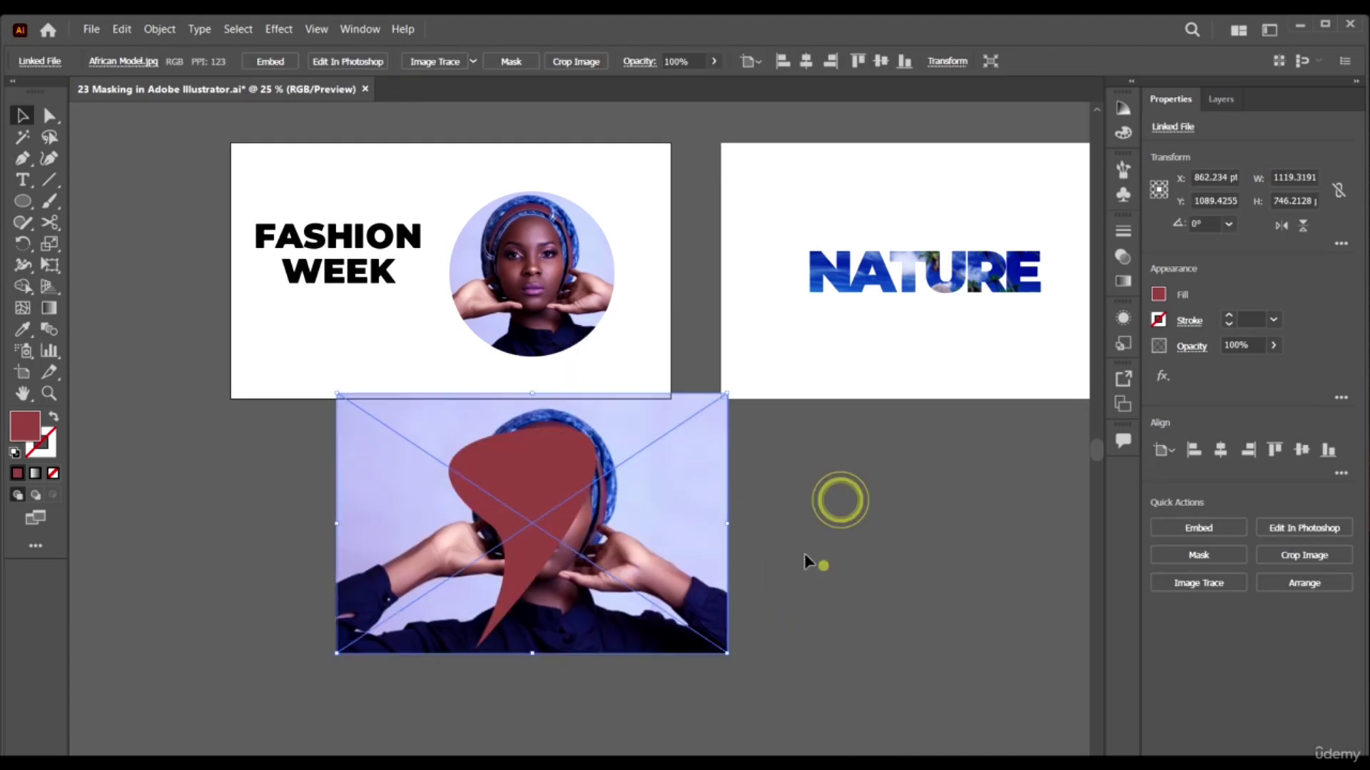
Move the red comma shape over the woman's face and enlarge it proportionally to about 494 by 743 pt.
left_click(820, 564)
left_click(535, 469)
left_click_drag(535, 469, 517, 442)
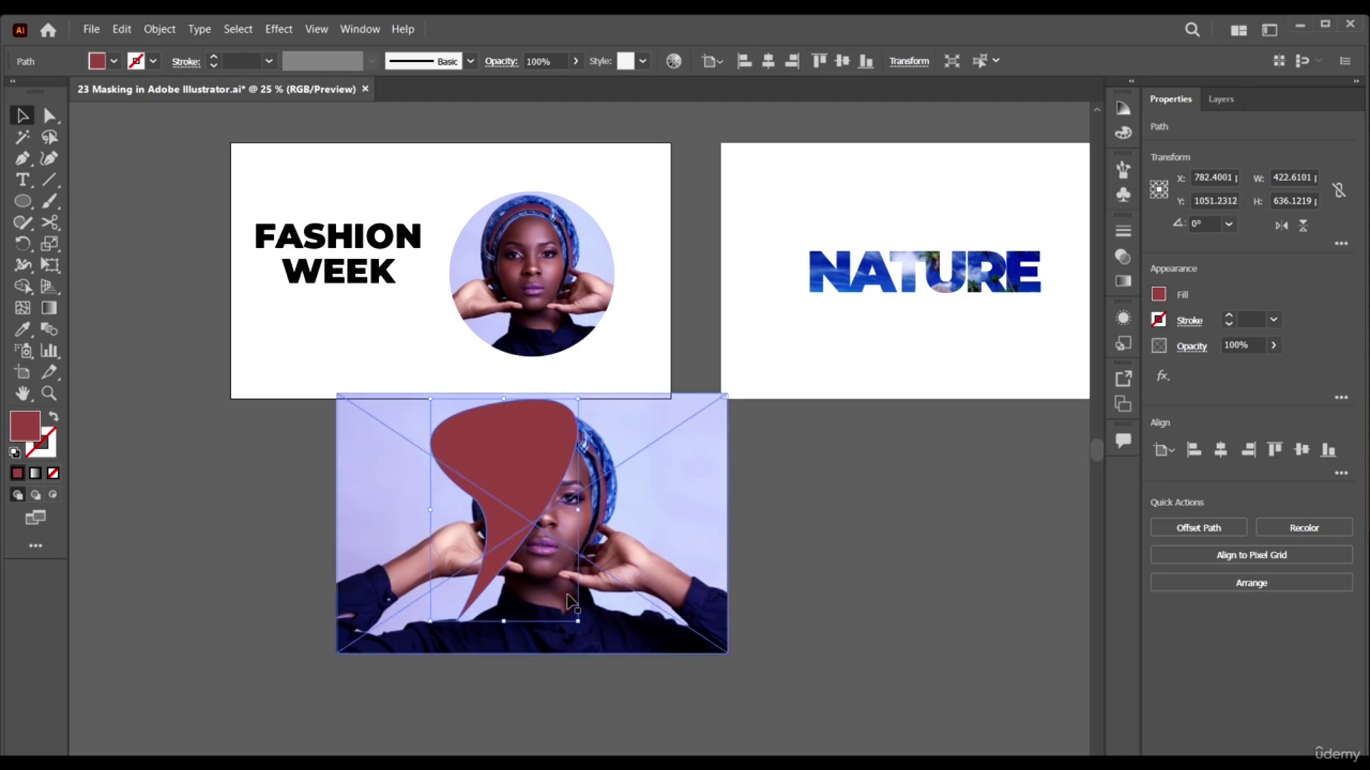
left_click_drag(580, 620, 603, 658)
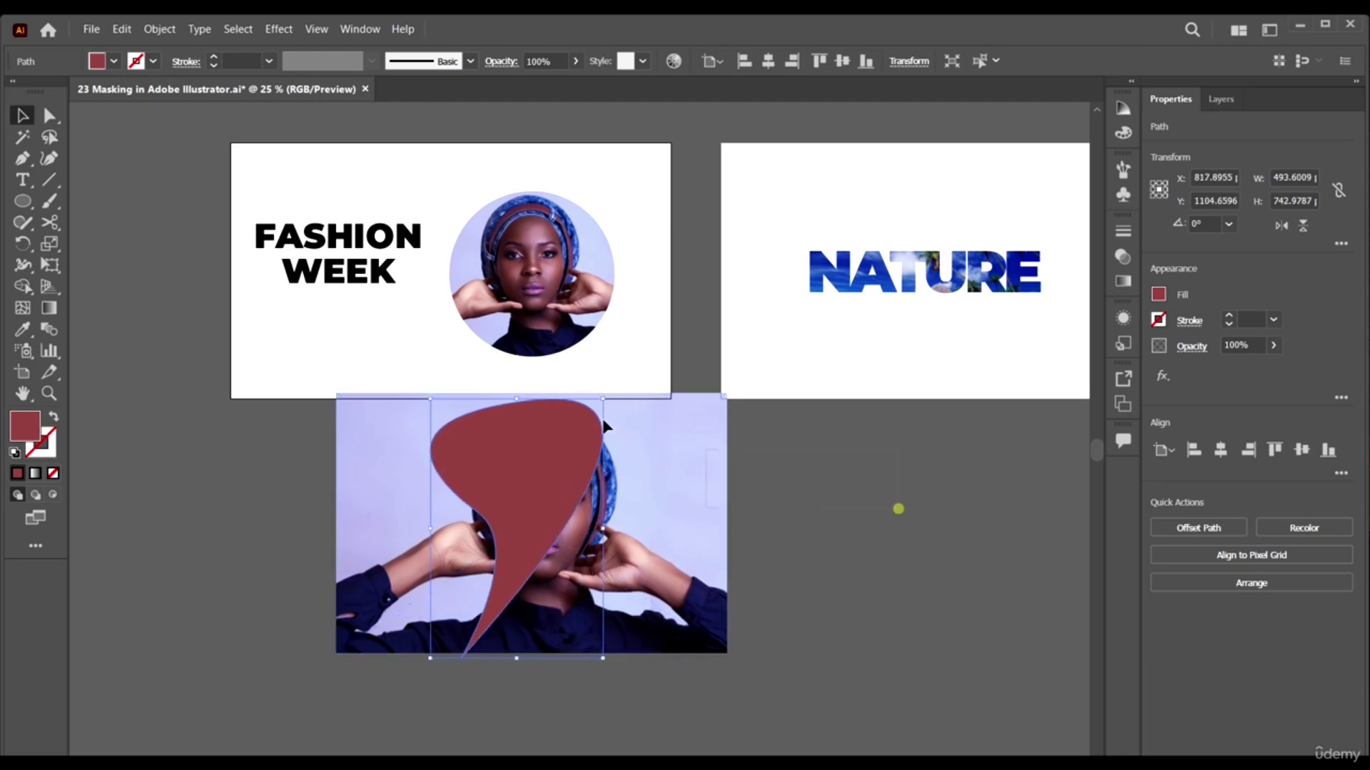
Select the comma shape with the portrait image behind it and make a clipping mask.
left_click(404, 452, "shift")
key("ctrl+7")
left_click(826, 517)
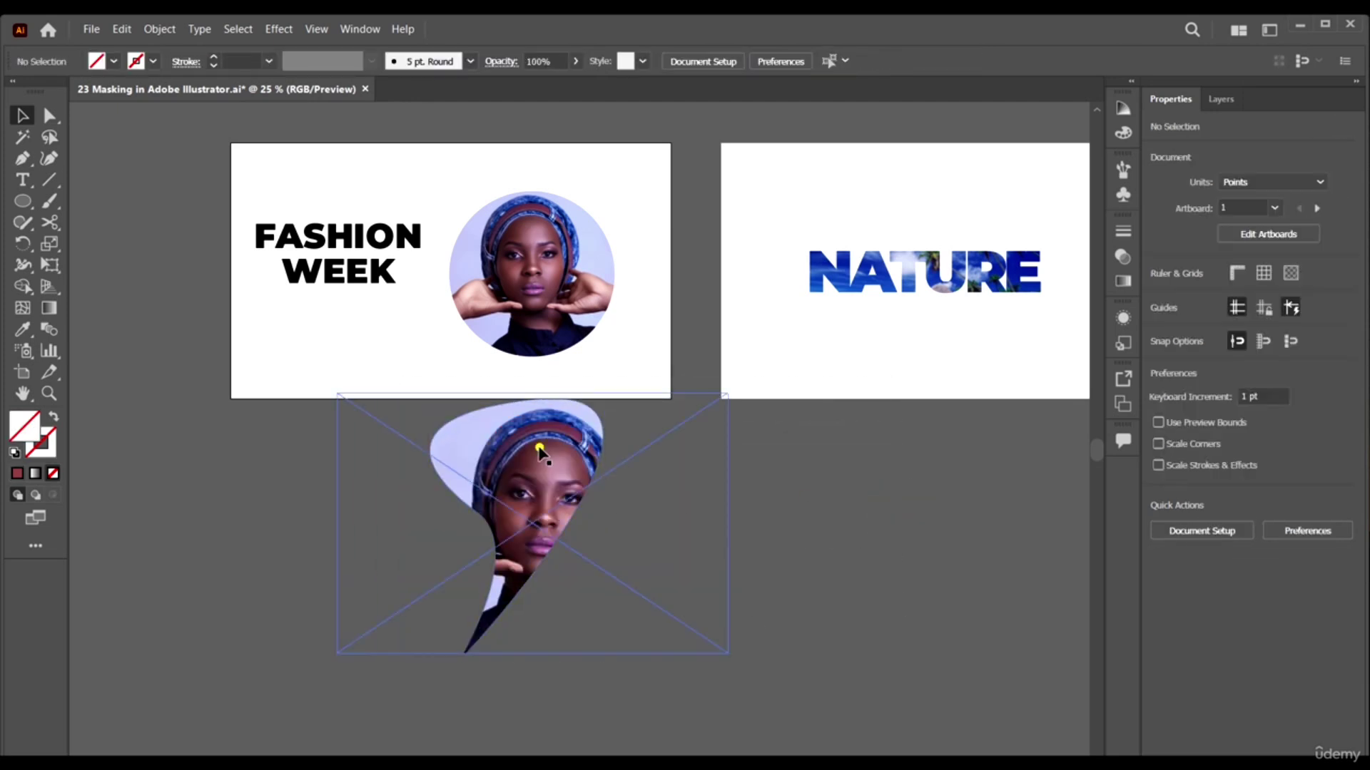
Shrink the comma-masked portrait to about 352 by 530 pt and move it onto the FASHION WEEK artboard.
left_click_drag(539, 450, 696, 417)
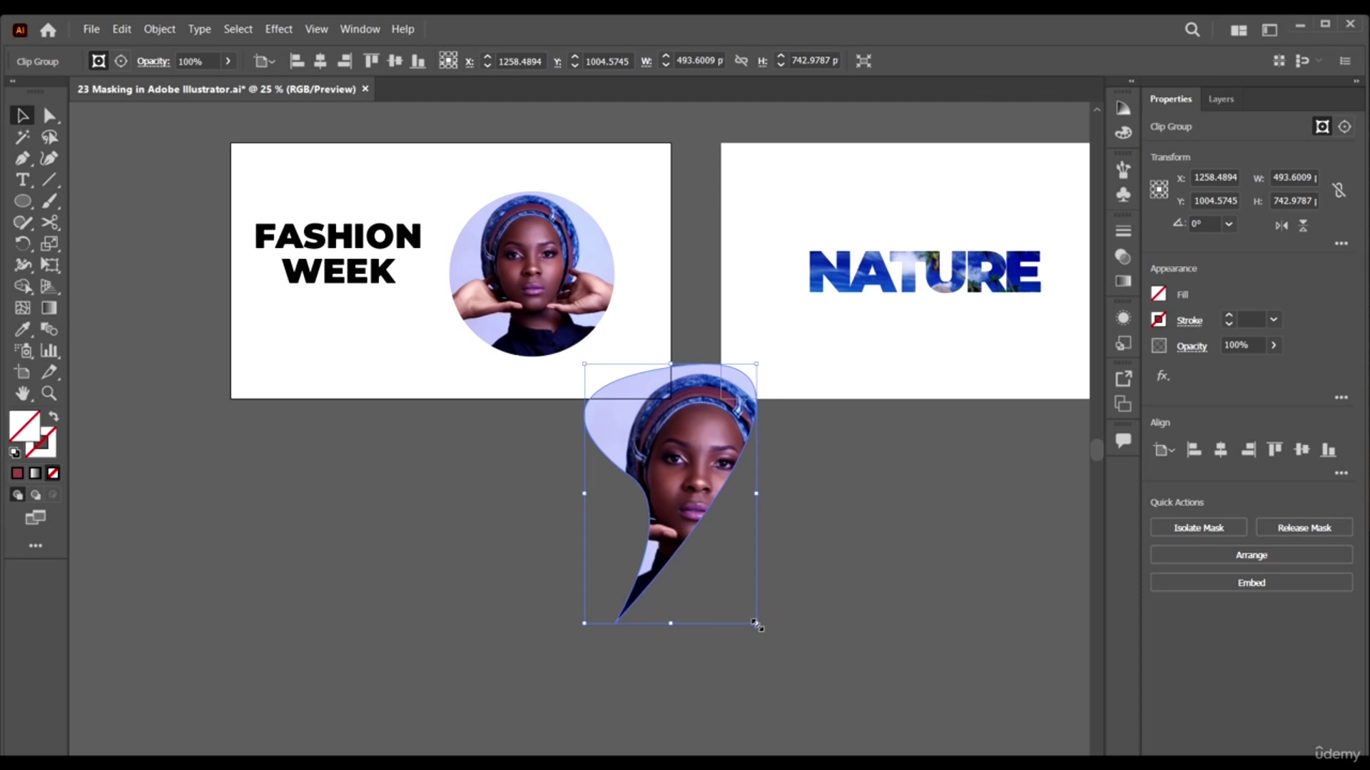
left_click_drag(757, 625, 708, 549)
left_click_drag(664, 435, 479, 250)
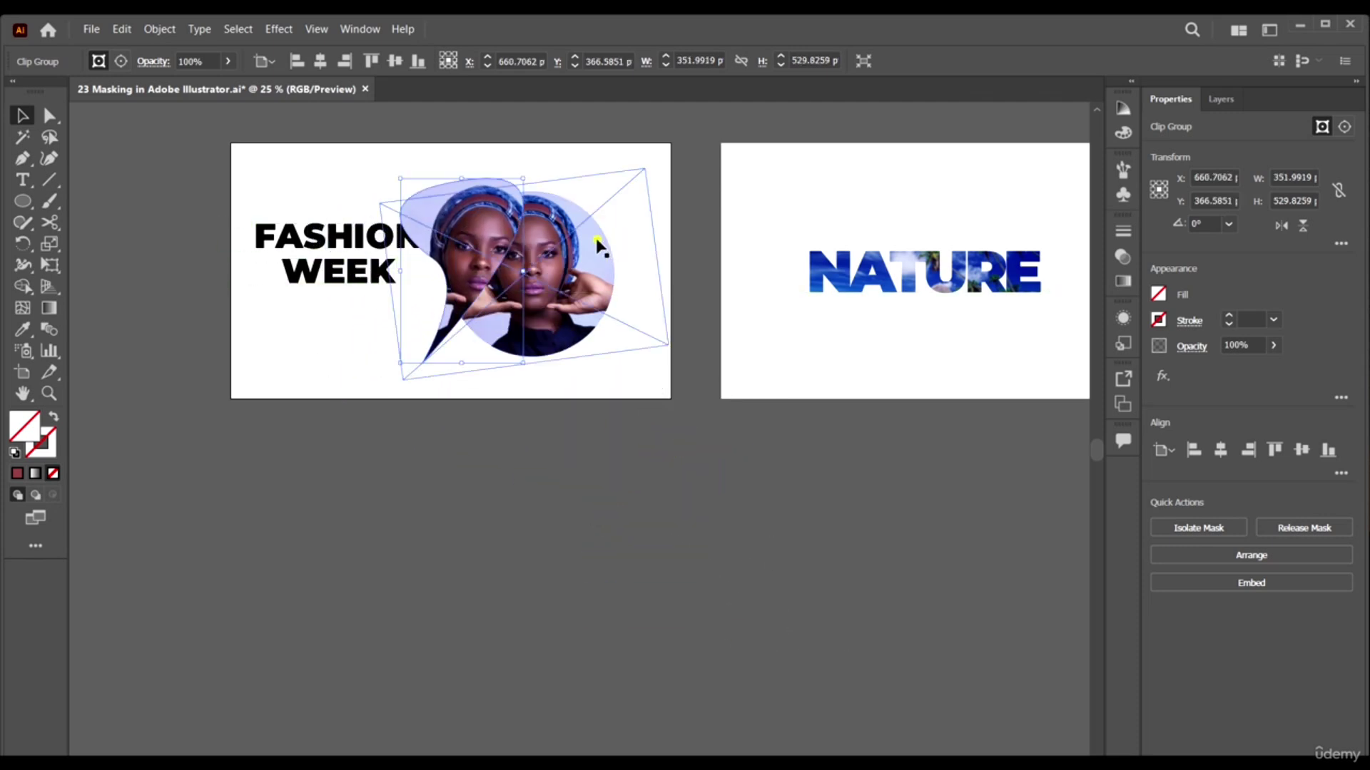
Move the circular portrait off the artboard, then reposition the comma-masked portrait beside the text and enlarge it to about 391 by 588 pt.
left_click_drag(597, 246, 709, 503)
mouse_move(490, 211)
left_mouse_down()
mouse_move(537, 204)
mouse_move(497, 195)
left_mouse_up()
left_click_drag(543, 371, 543, 372)
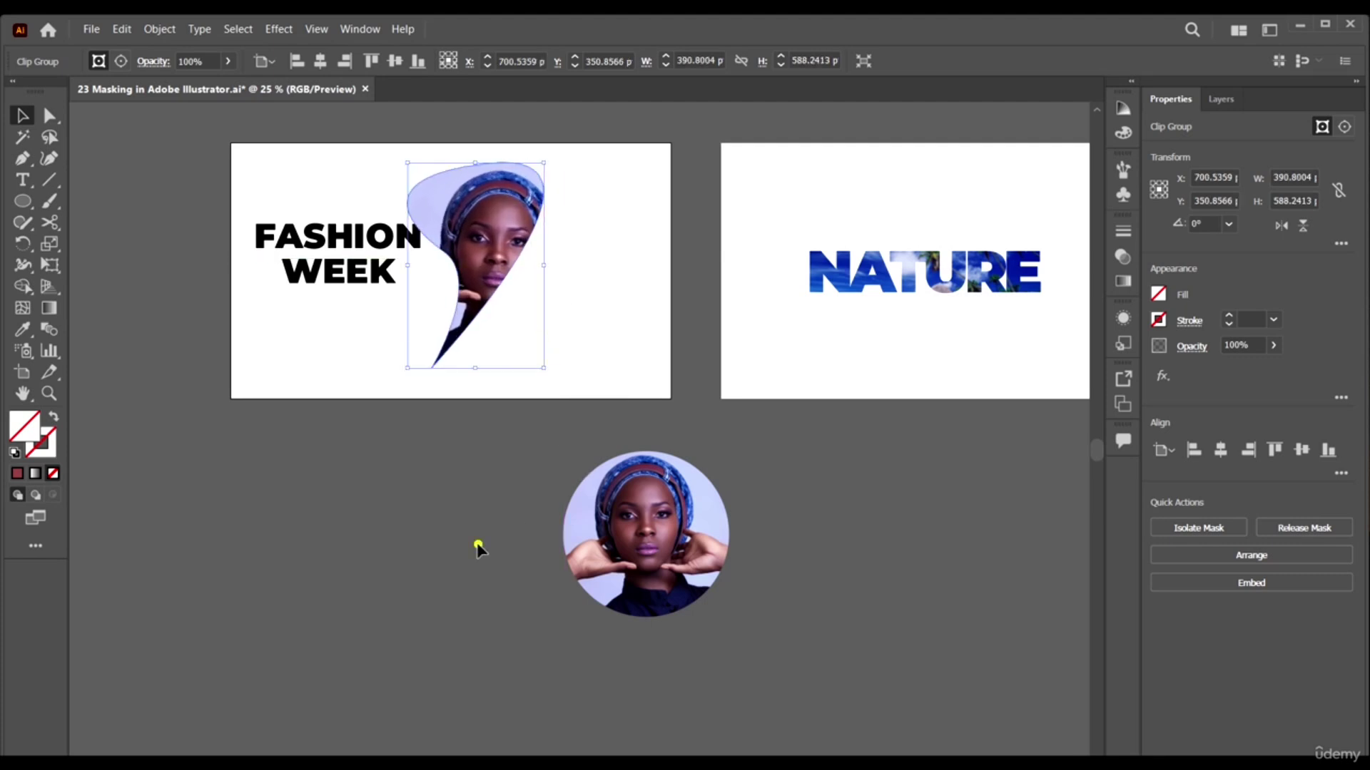
left_click(474, 539)
Review all three artboards, then examine the masked staggered NATURE lettering up close.
key("ctrl+alt+0")
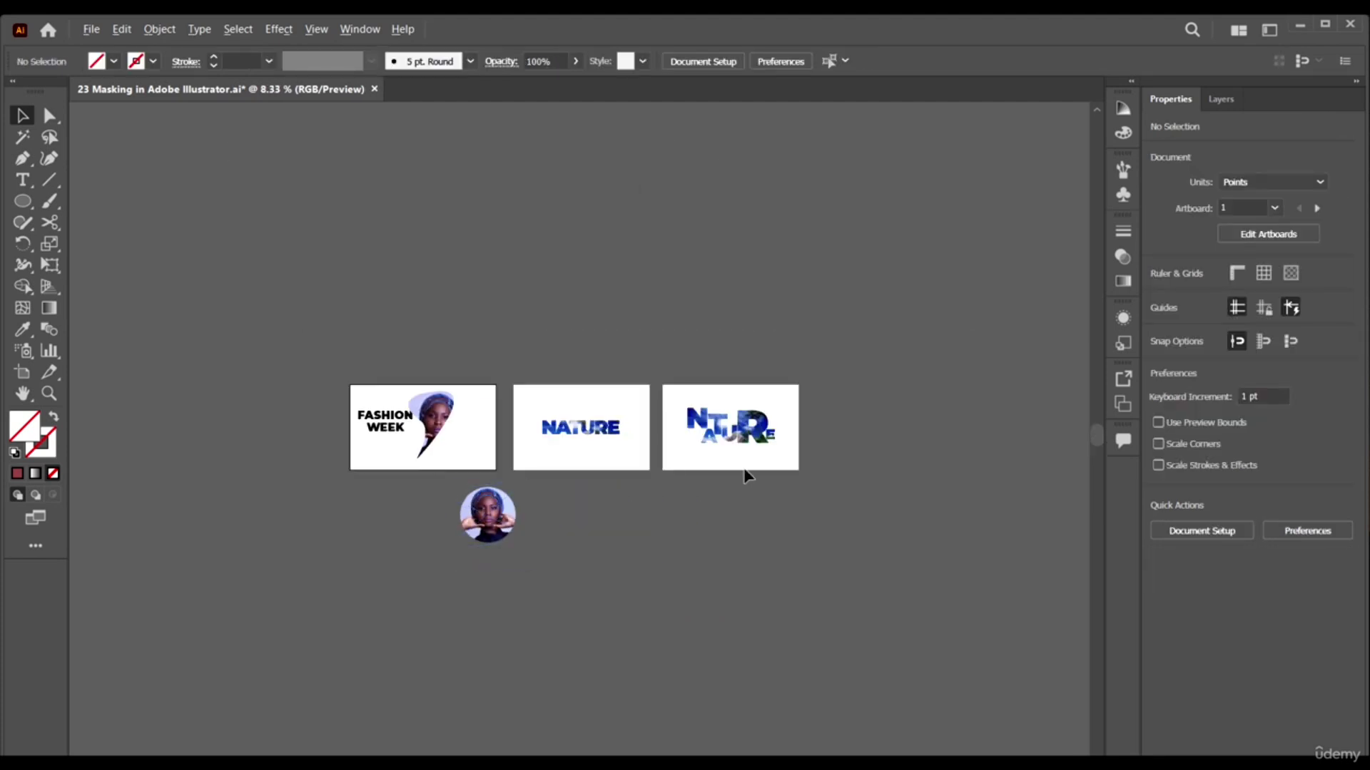
scroll(743, 474, "up", 3)
scroll(902, 443, "up", 2)
scroll(926, 437, "up", 1)
scroll(920, 428, "right", 2)
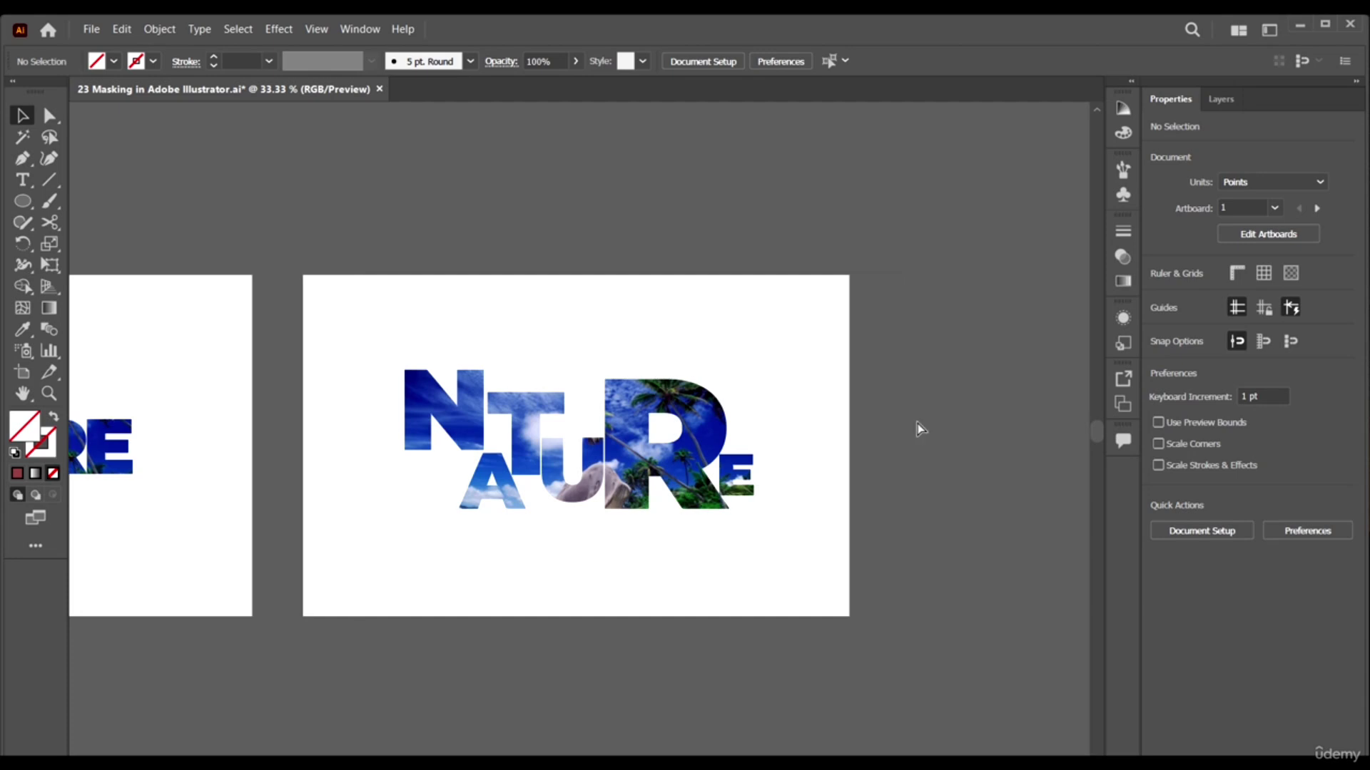
scroll(756, 341, "up", 1)
scroll(758, 347, "down", 1)
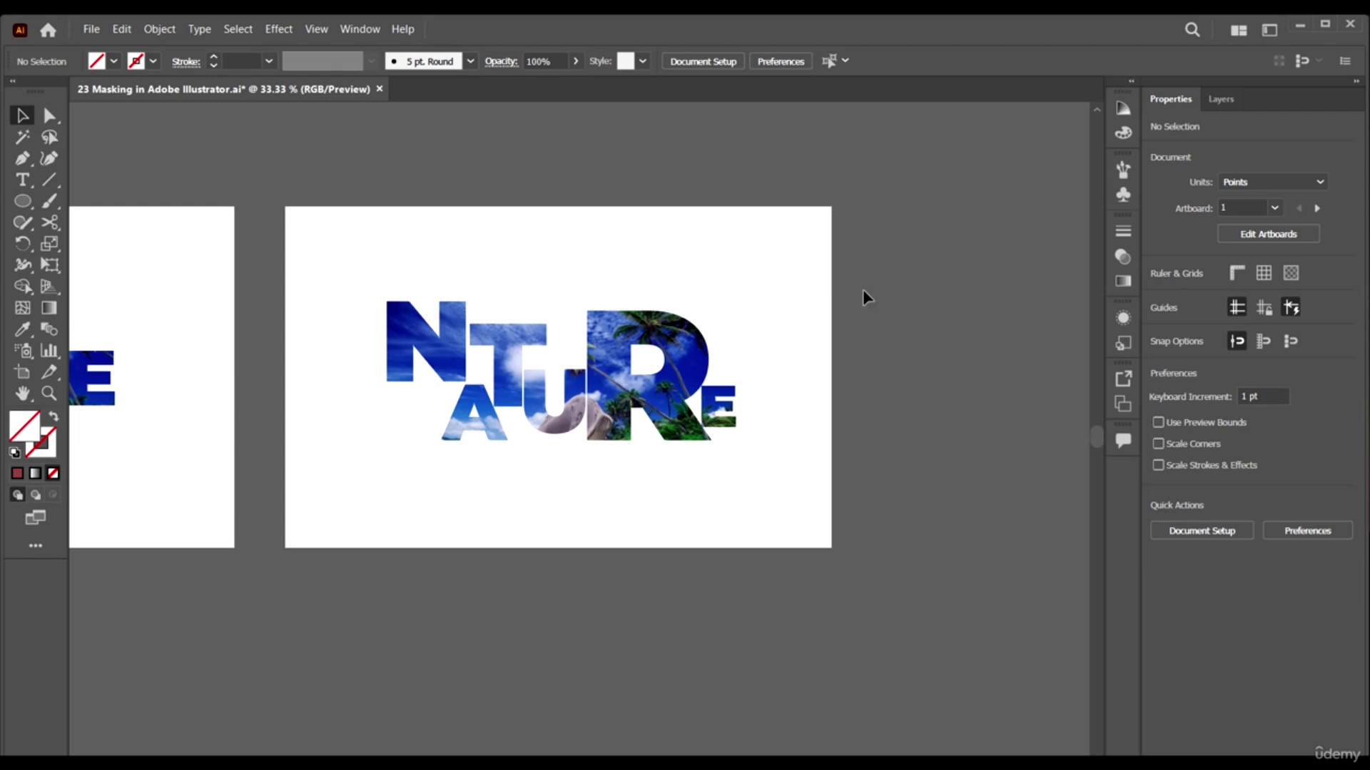
scroll(868, 370, "down", 1)
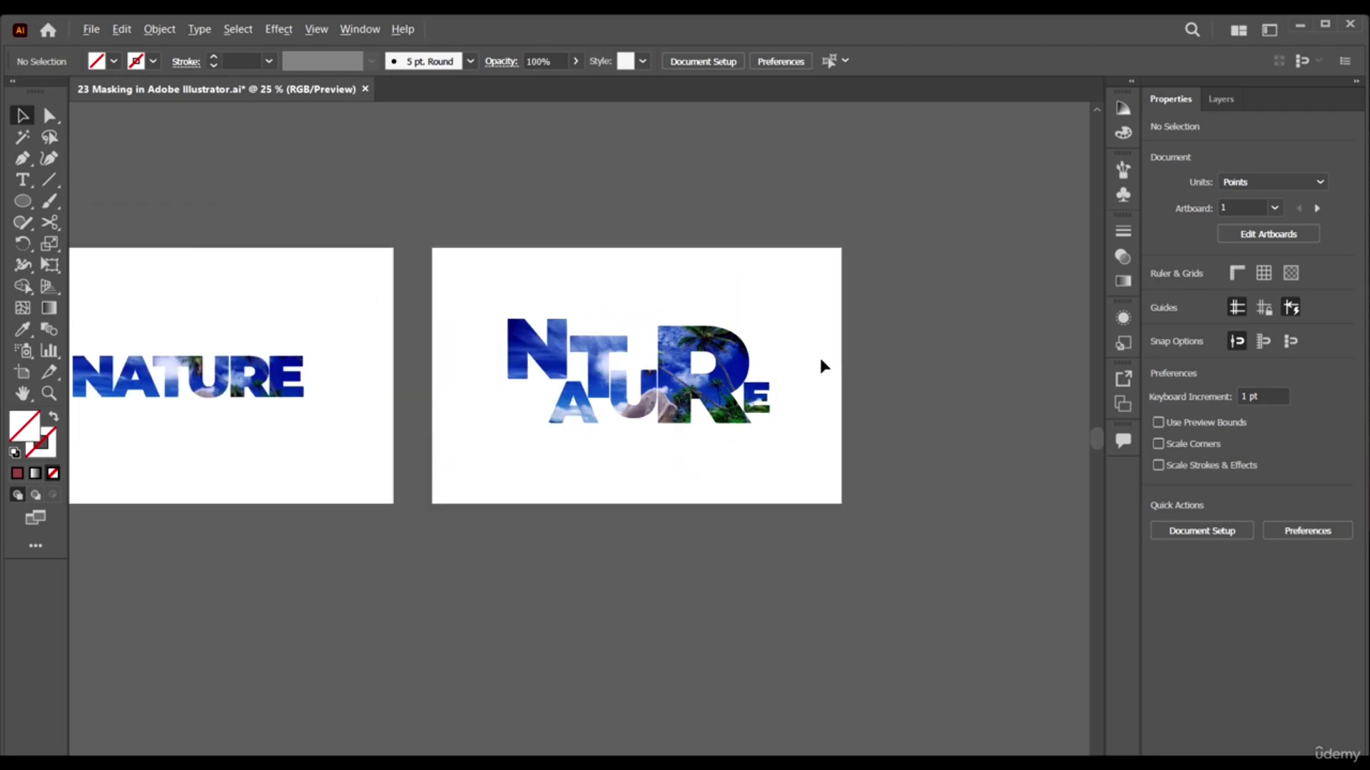
scroll(820, 366, "up", 1)
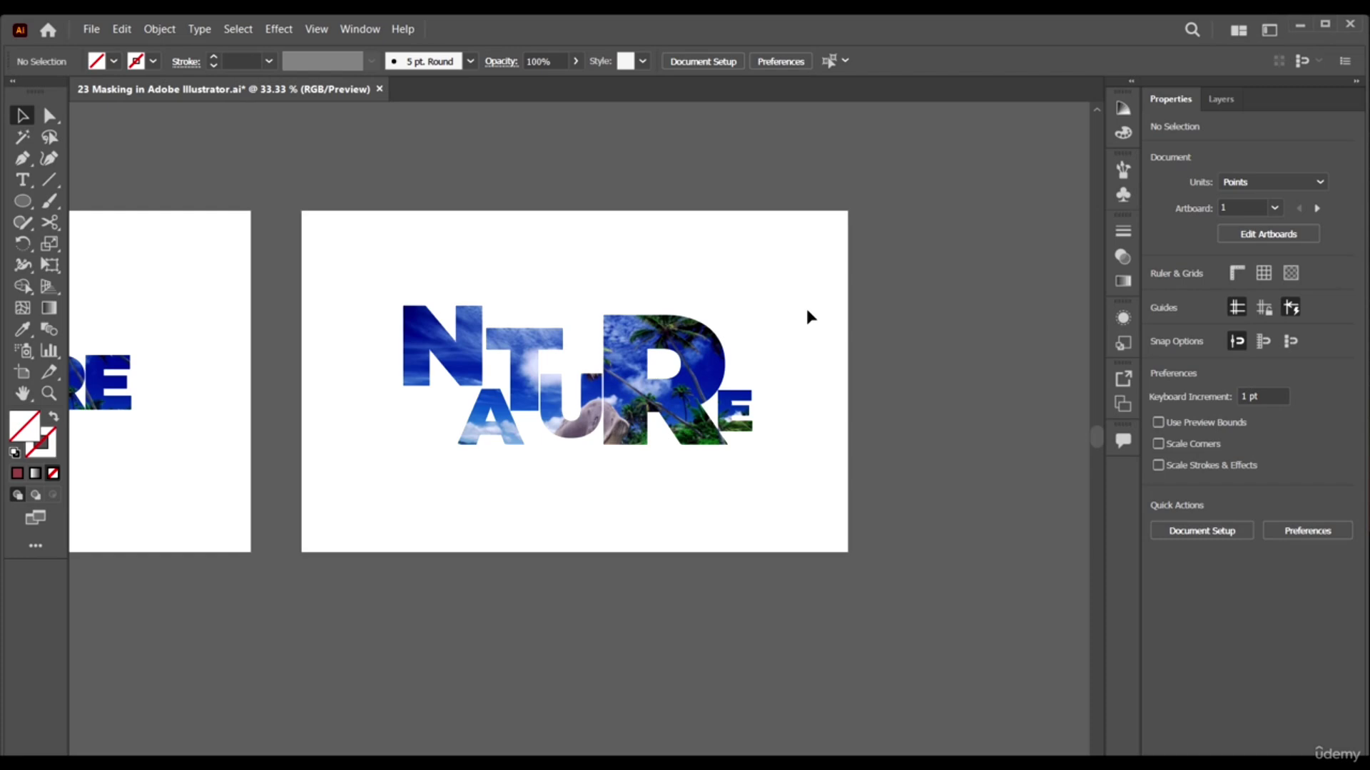